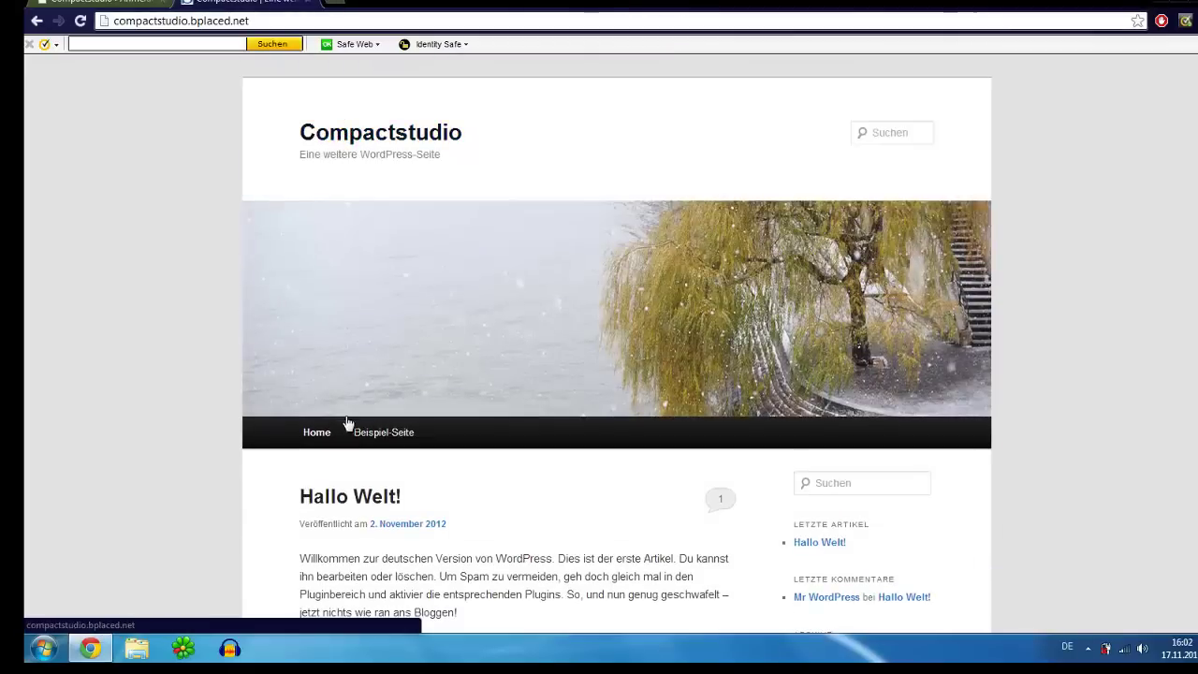
Examine the Compactstudio homepage, covering its title, header image, navigation, search fields, "Hallo Welt!" article and sidebar widgets.
scroll(323, 421, down, 2)
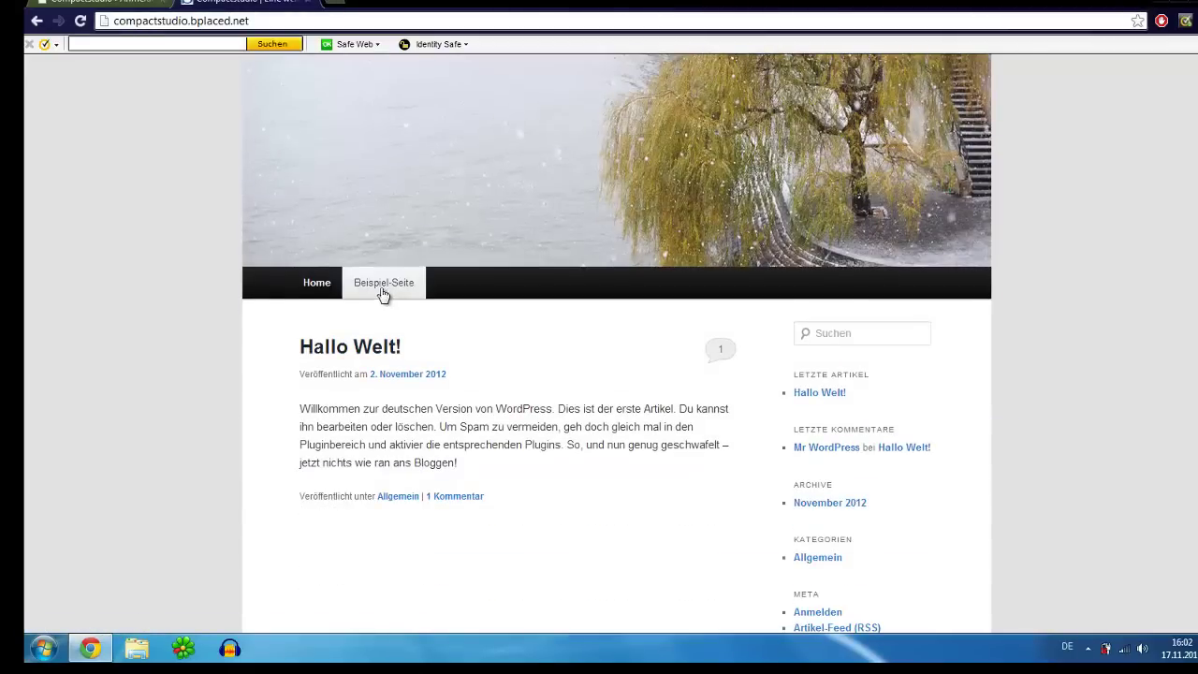
scroll(361, 329, up, 2)
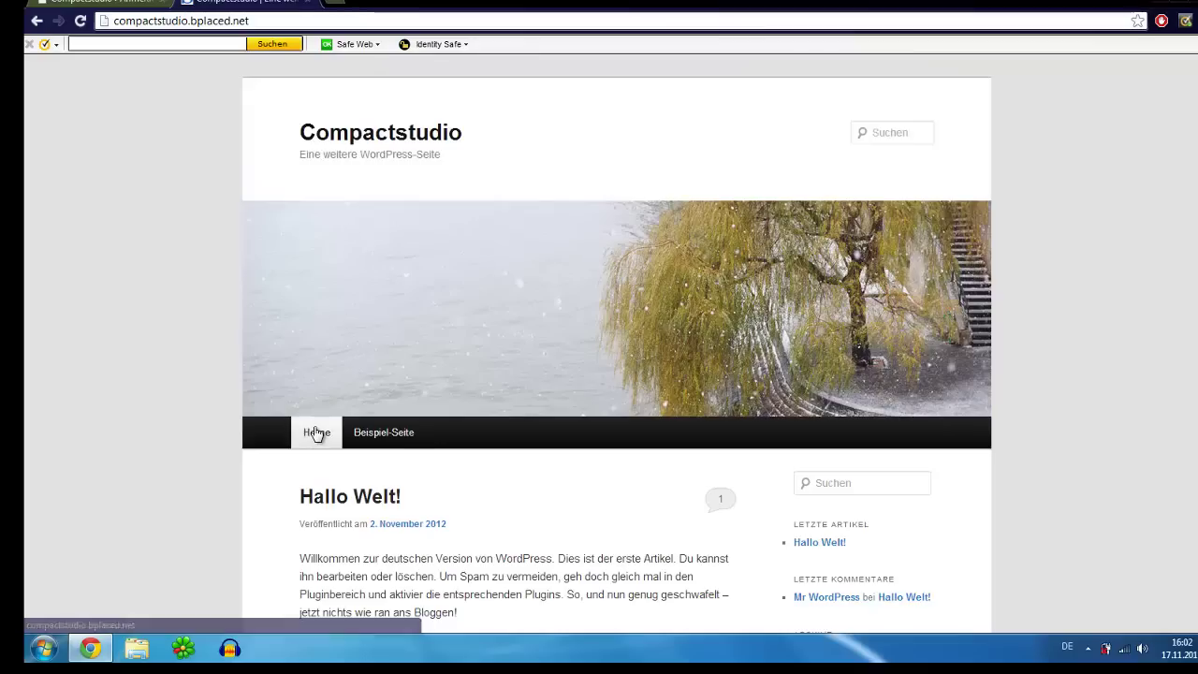
scroll(318, 433, down, 1)
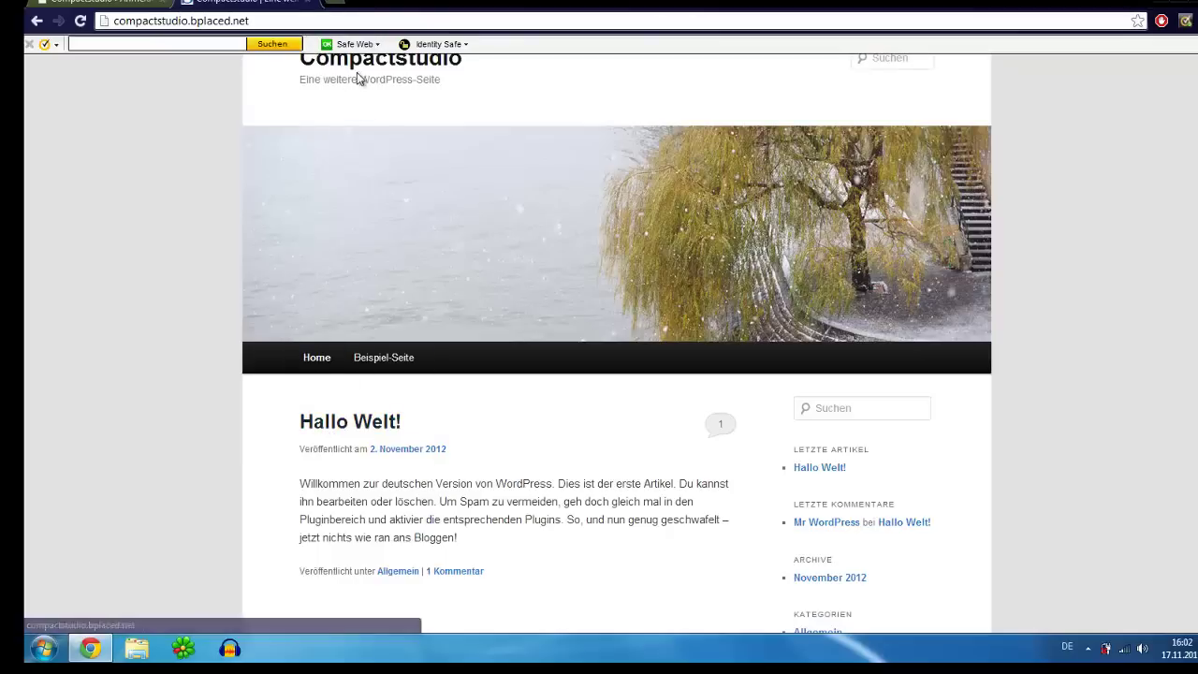
scroll(363, 187, up, 1)
scroll(368, 228, down, 4)
scroll(368, 227, up, 4)
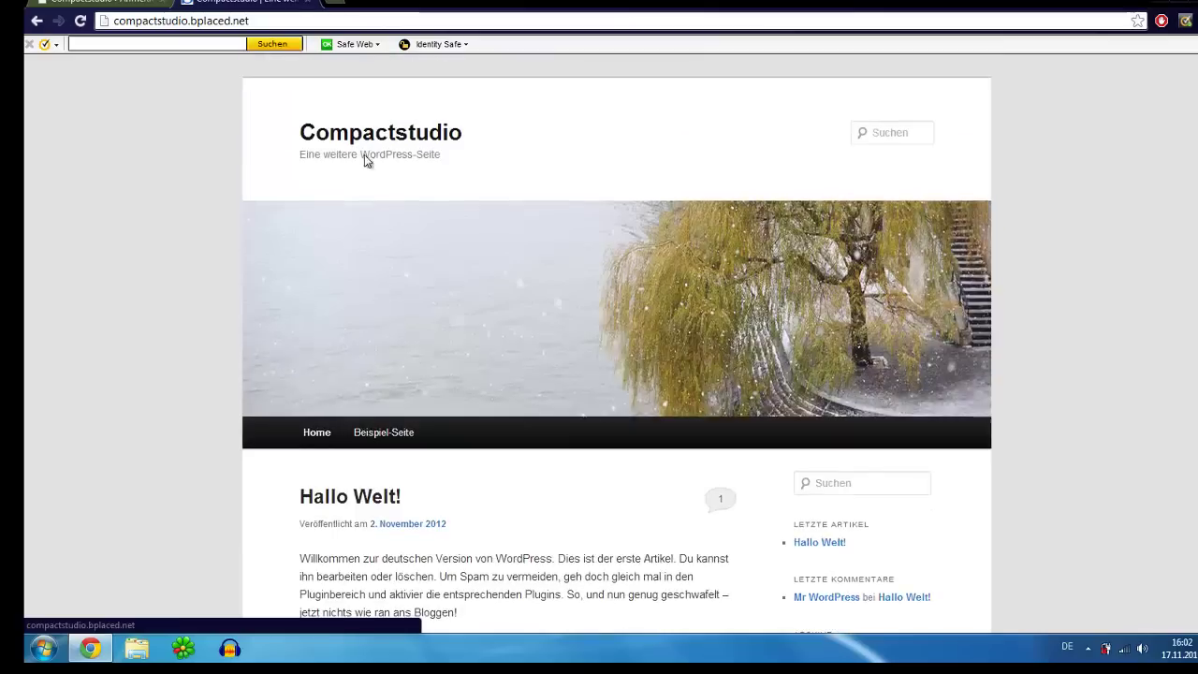
scroll(538, 245, down, 4)
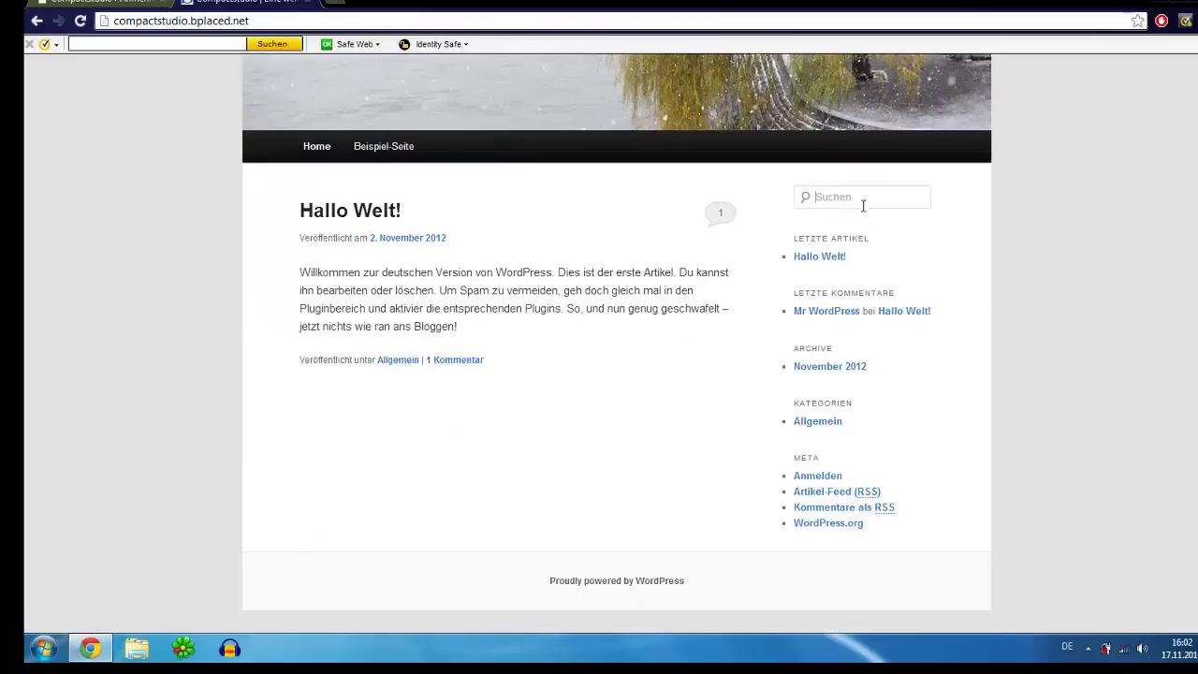
scroll(863, 205, up, 4)
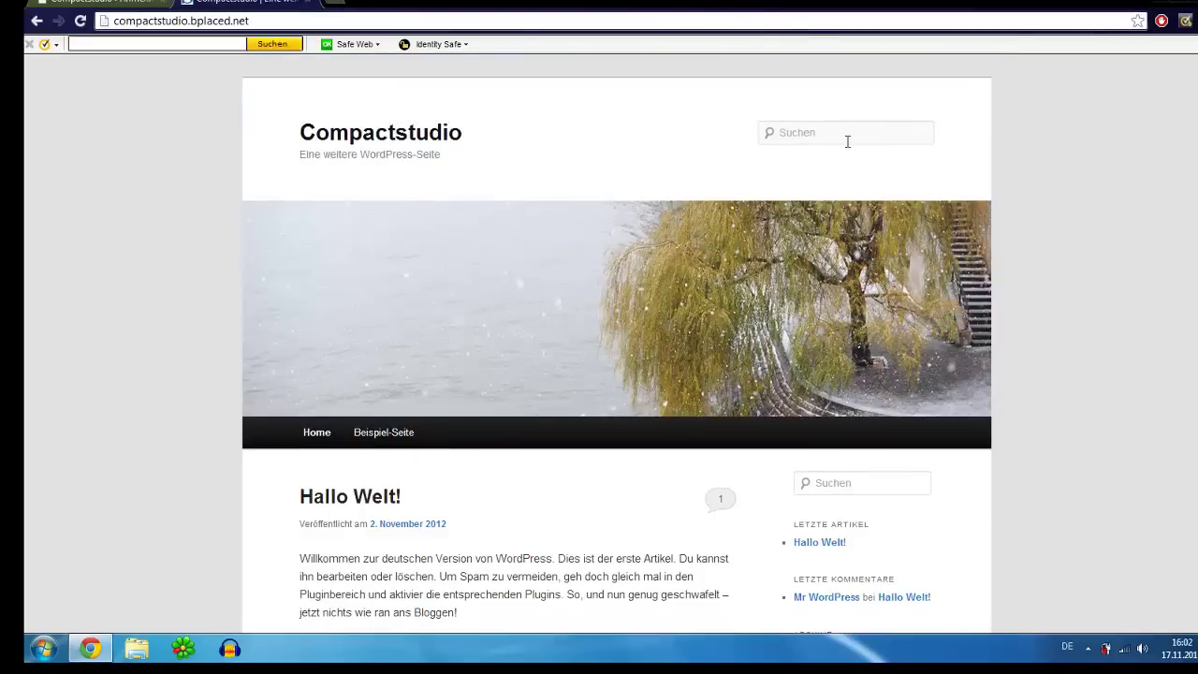
click(847, 141)
click(829, 178)
click(880, 132)
scroll(415, 415, down, 3)
scroll(414, 414, up, 3)
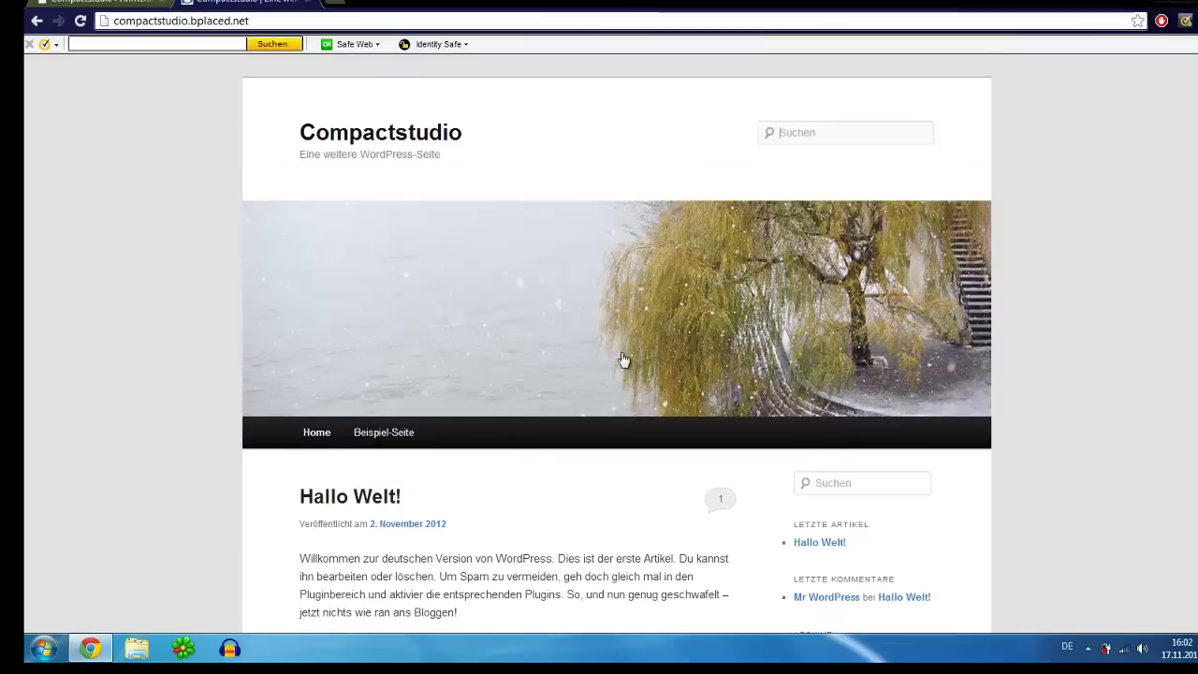
scroll(624, 360, down, 3)
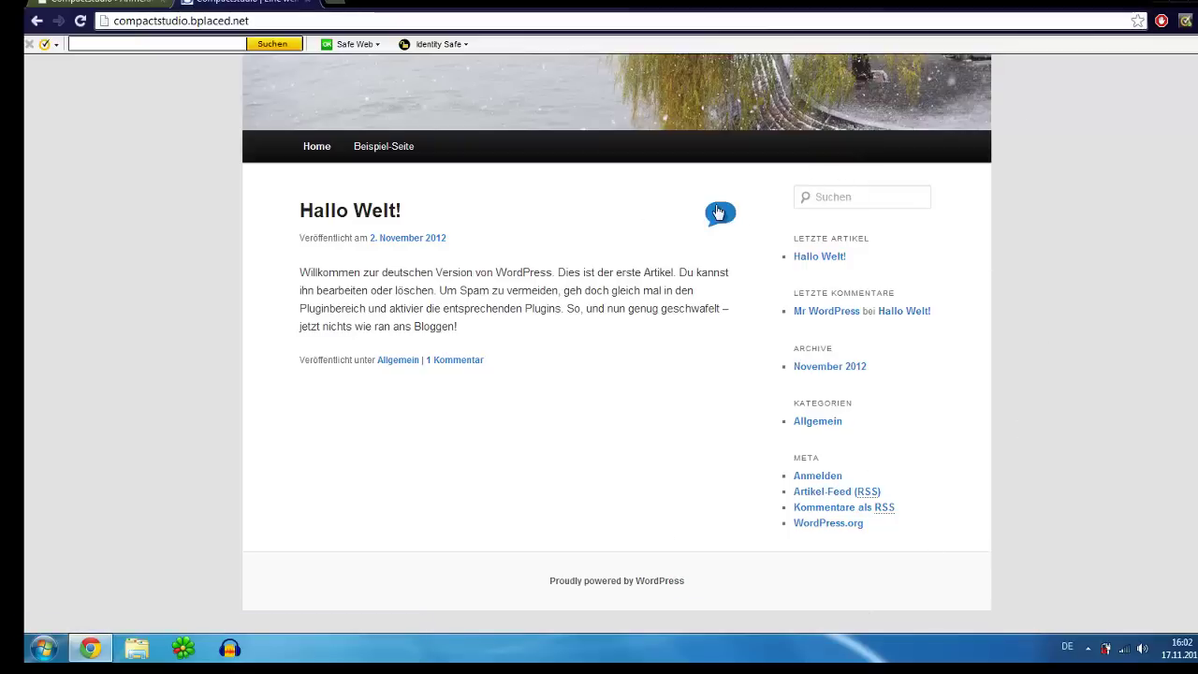
scroll(553, 391, up, 3)
scroll(595, 404, down, 3)
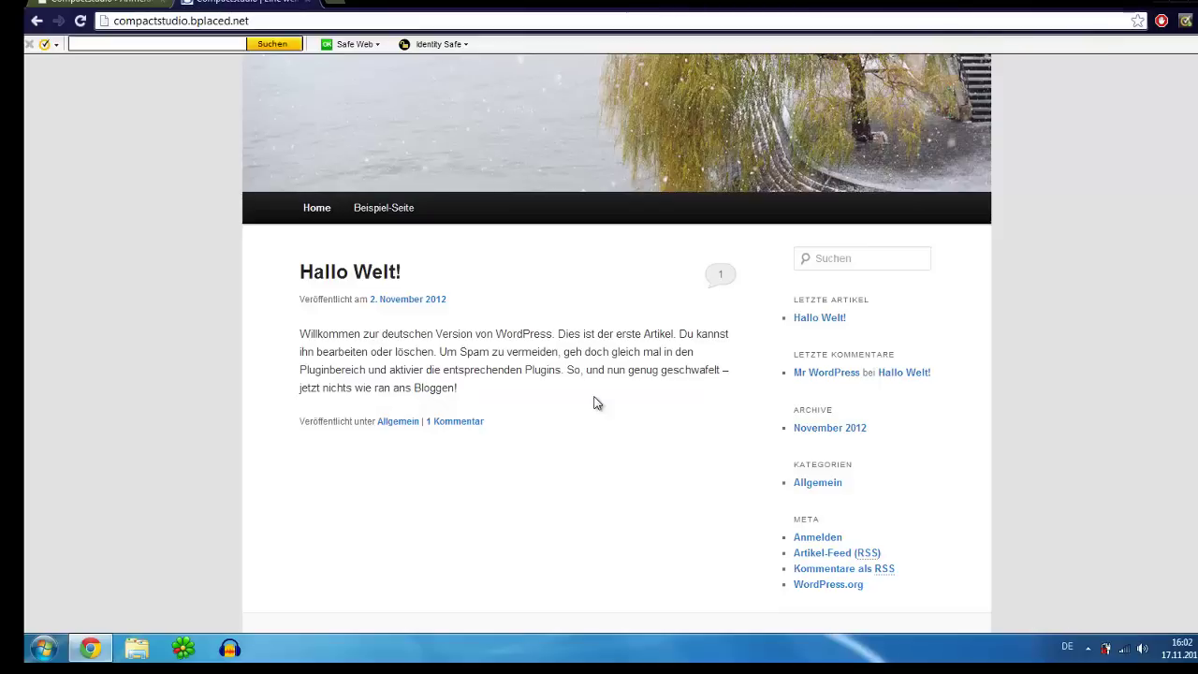
scroll(593, 403, up, 3)
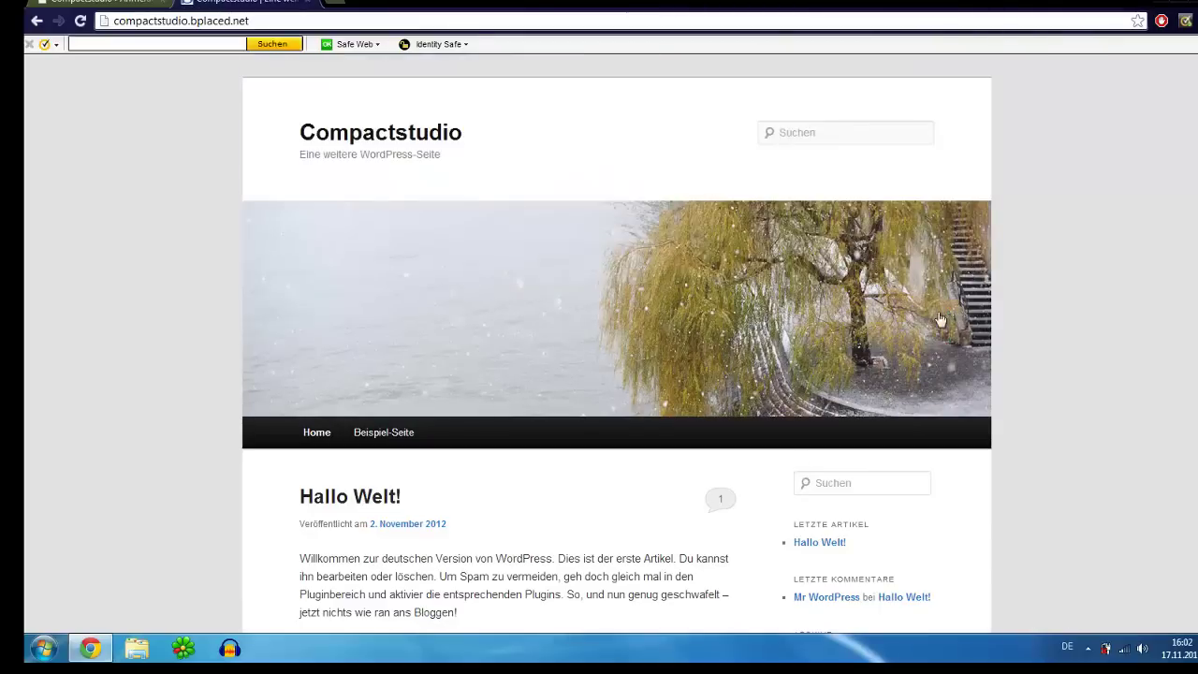
scroll(654, 393, down, 3)
scroll(653, 393, up, 3)
scroll(556, 402, down, 3)
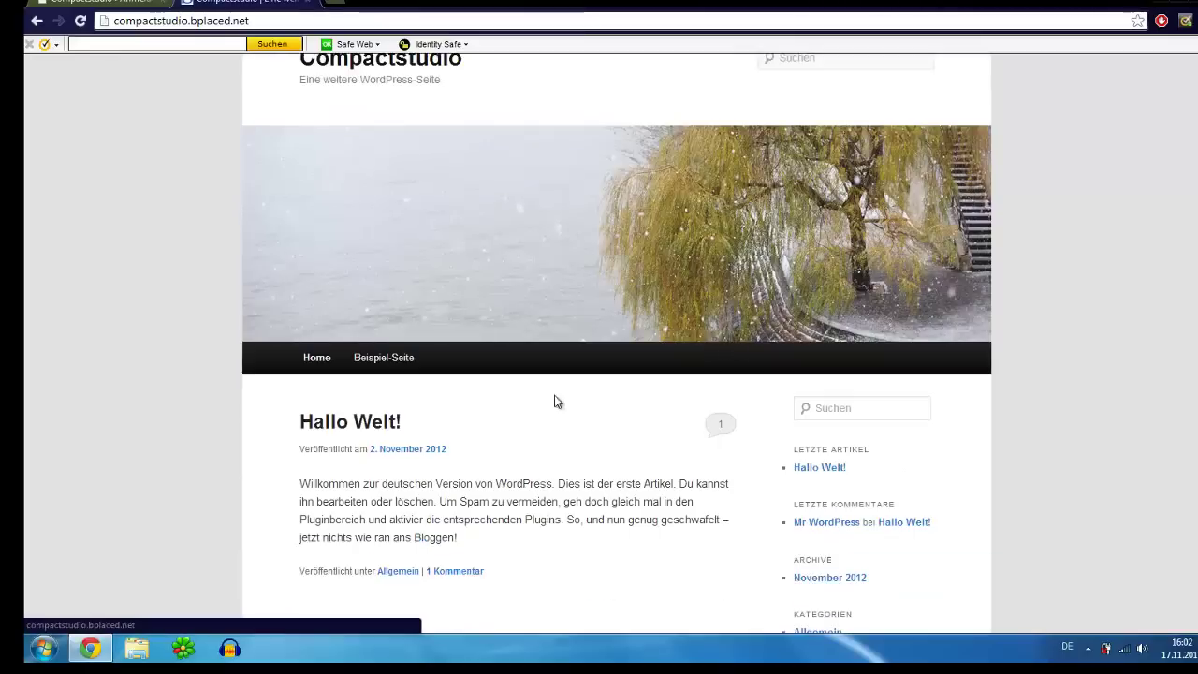
scroll(533, 463, up, 3)
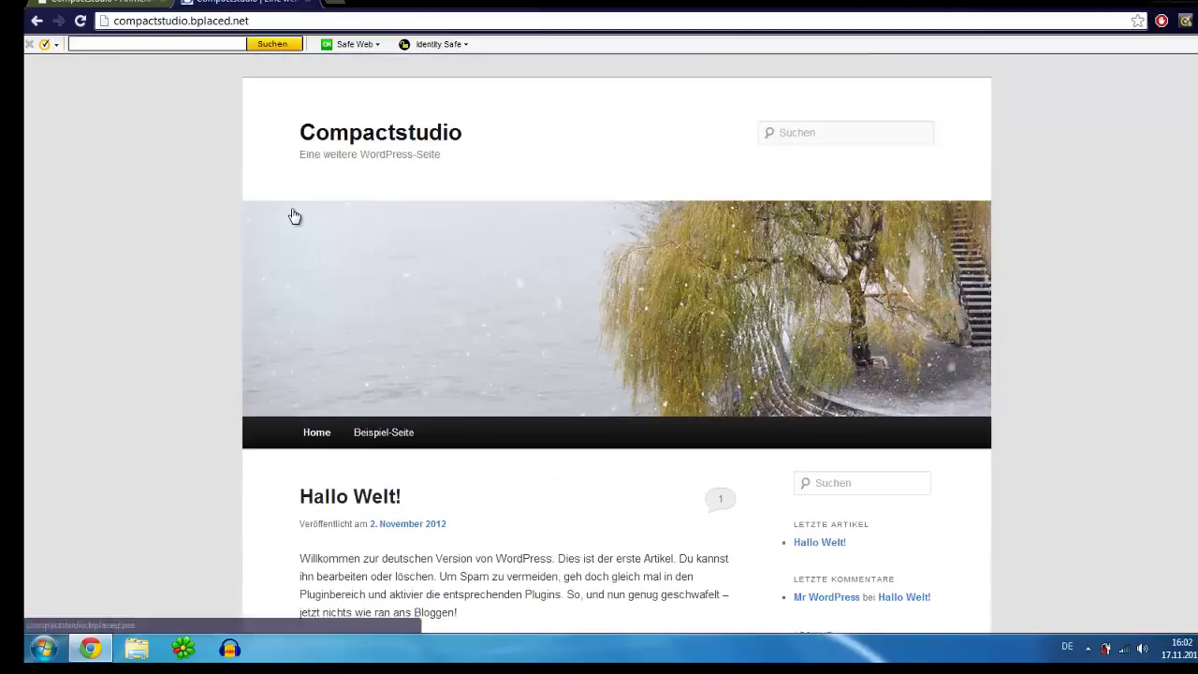
Log in to the site's WordPress backend as admin with the account password.
click(145, 4)
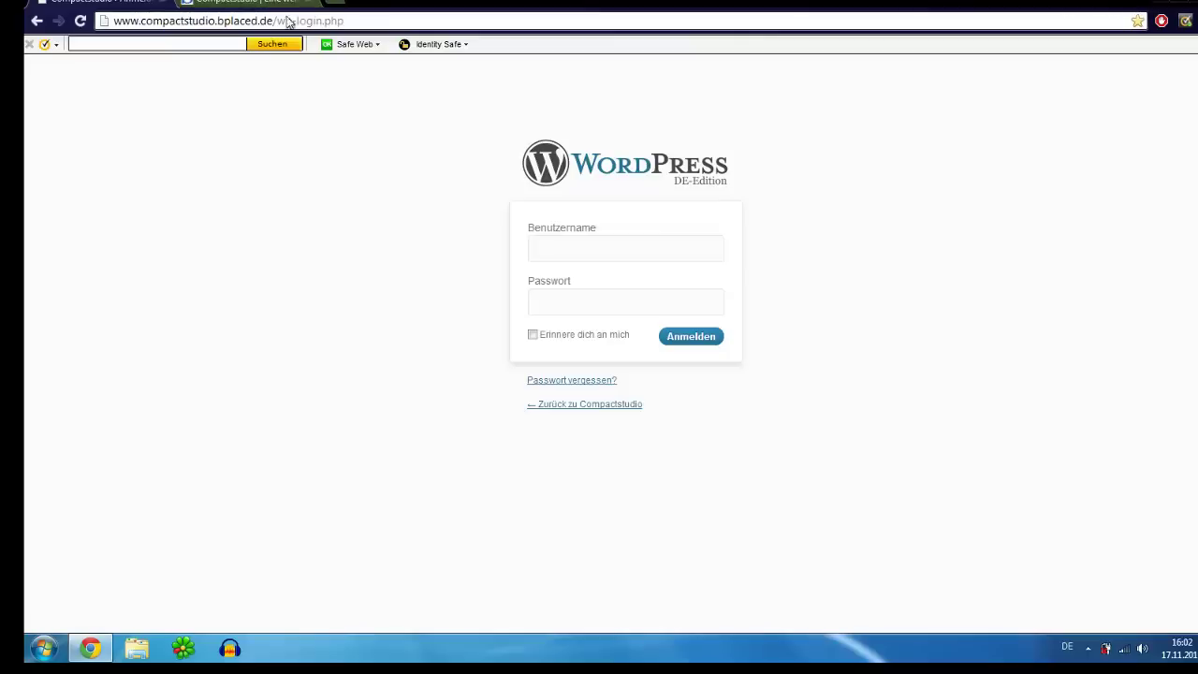
click(559, 246)
click(558, 273)
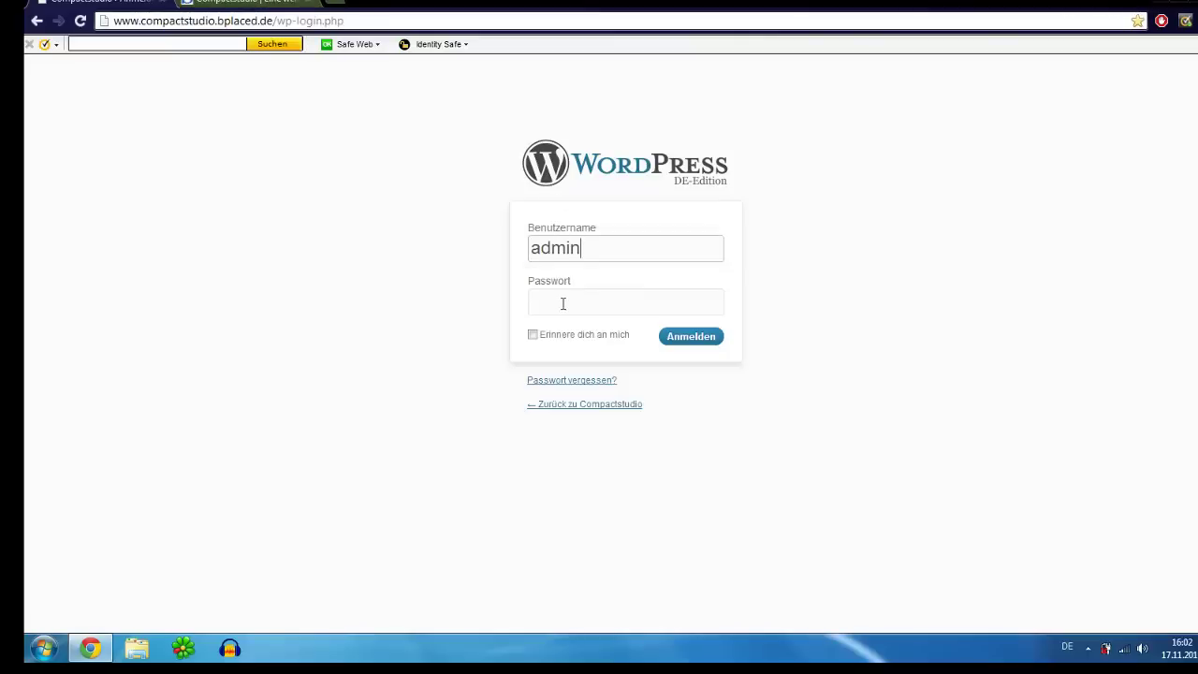
click(566, 301)
text(•••••)
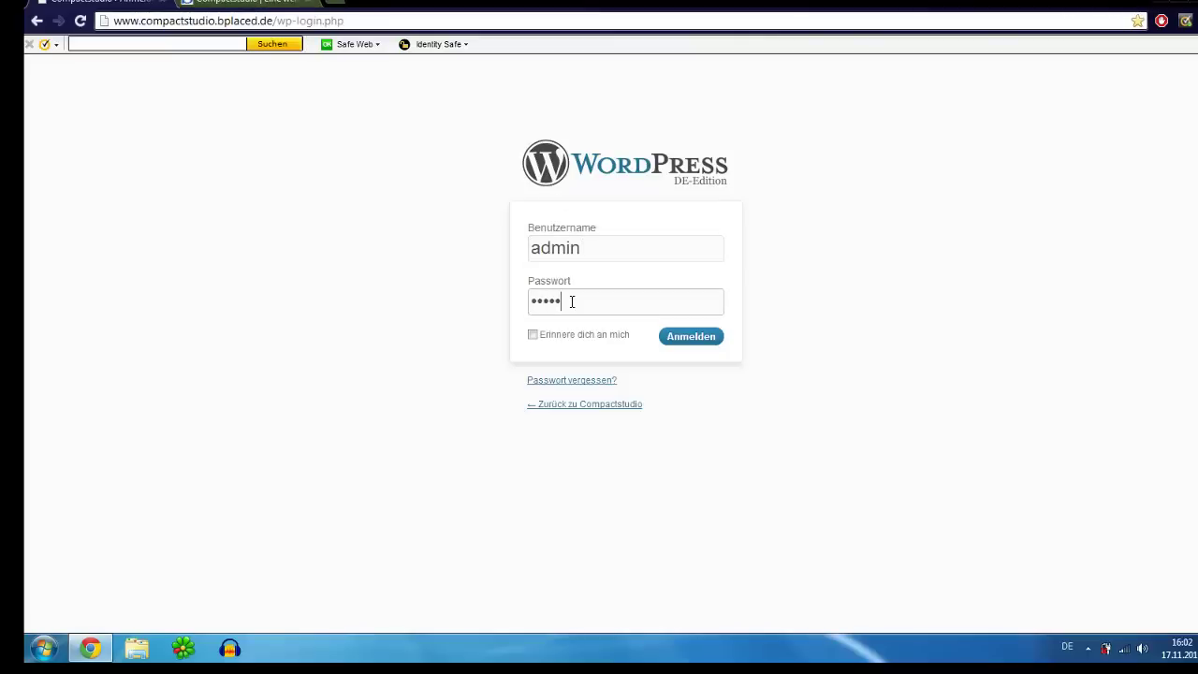
text(•••)
key(Return)
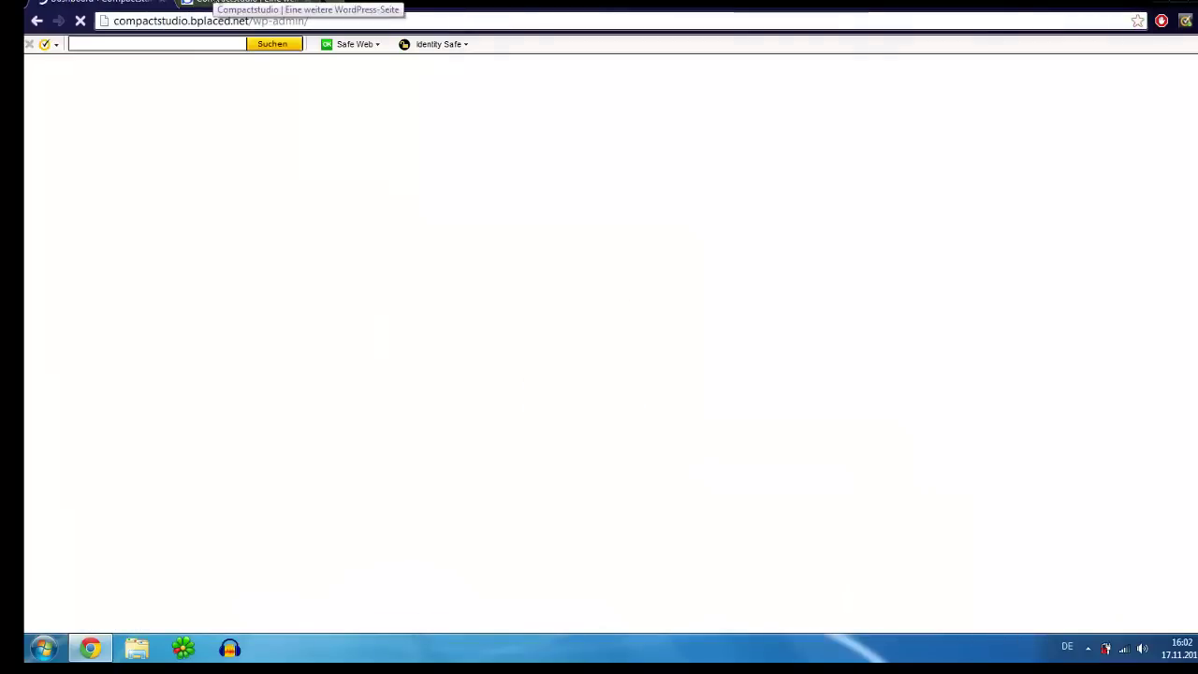
Examine the WordPress dashboard, including the welcome links, "Auf einen Blick" content overview, "Letzte Kommentare" and QuickPress.
scroll(422, 310, down, 5)
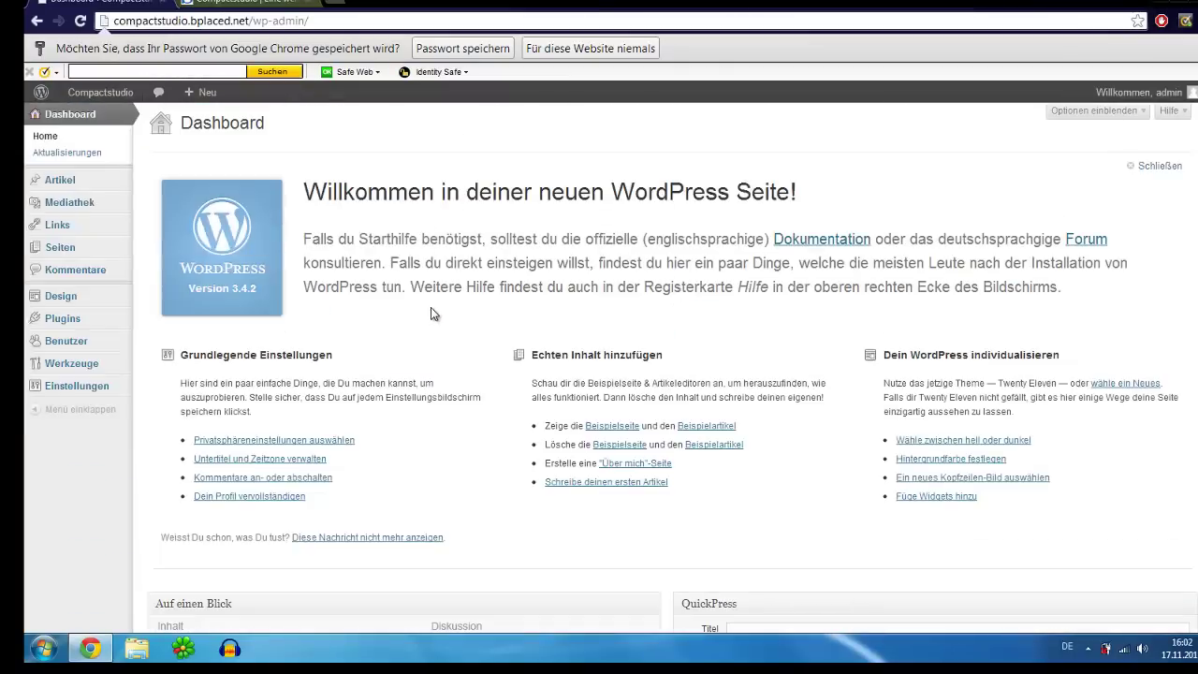
scroll(711, 328, down, 5)
scroll(703, 321, up, 5)
scroll(697, 336, down, 5)
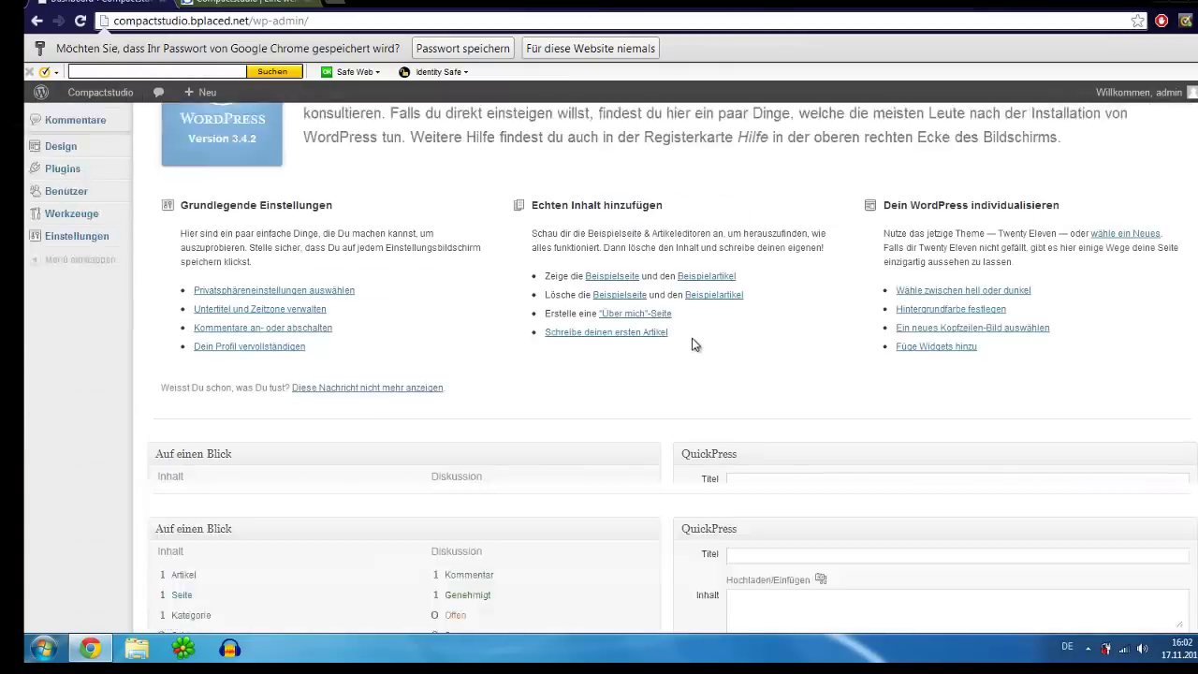
scroll(697, 348, up, 5)
scroll(543, 445, down, 5)
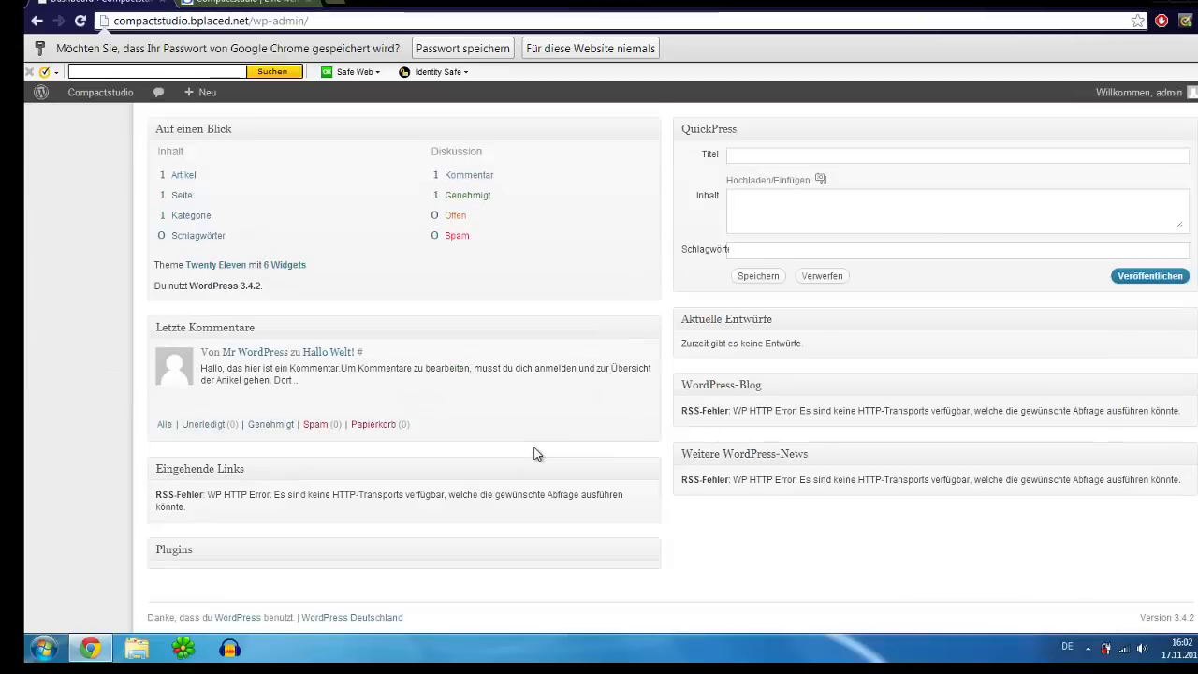
mouse_move(428, 388)
scroll(356, 412, up, 3)
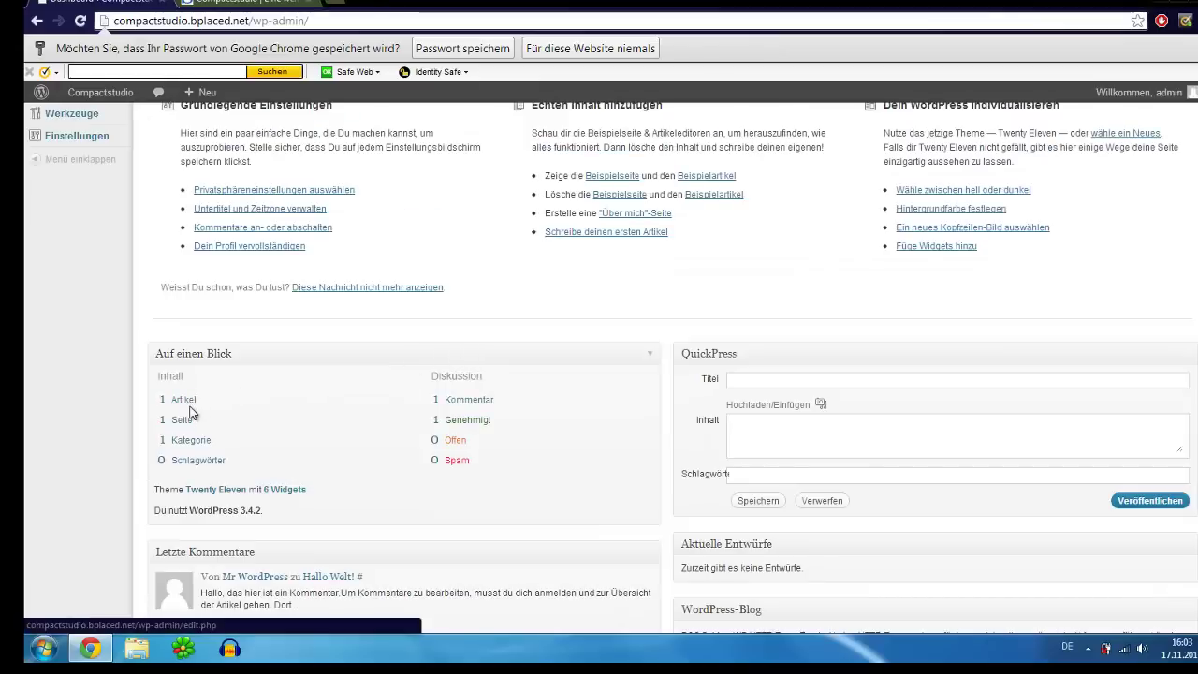
scroll(192, 426, down, 2)
scroll(195, 422, up, 1)
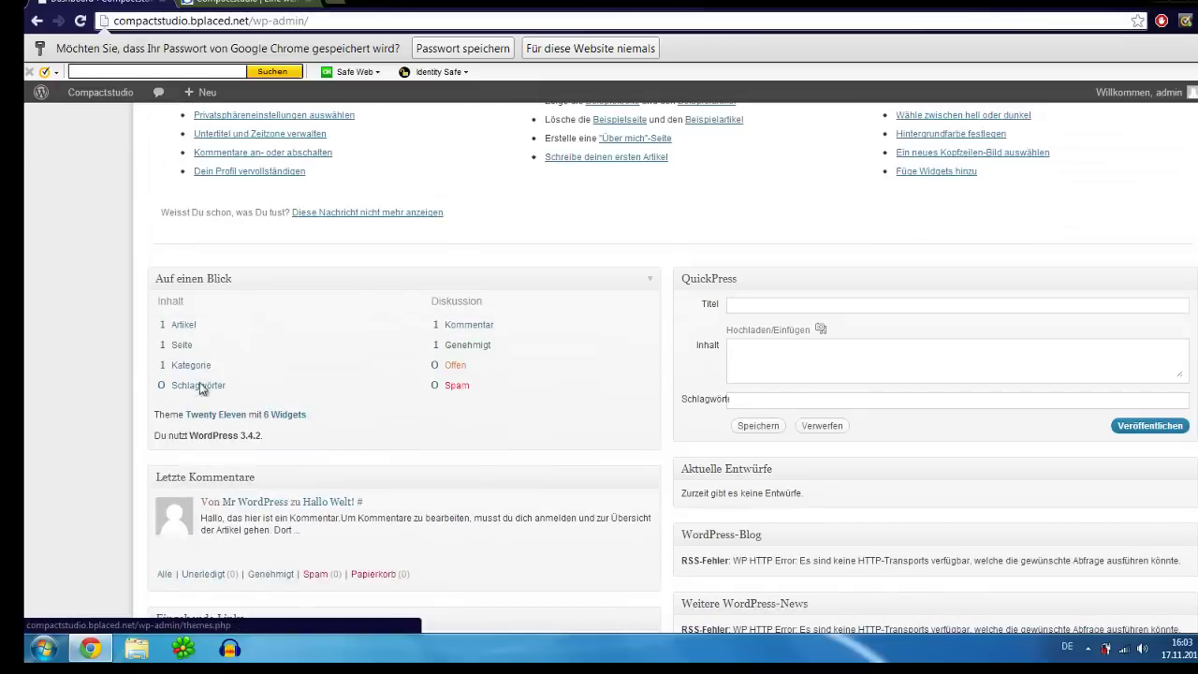
scroll(196, 373, down, 2)
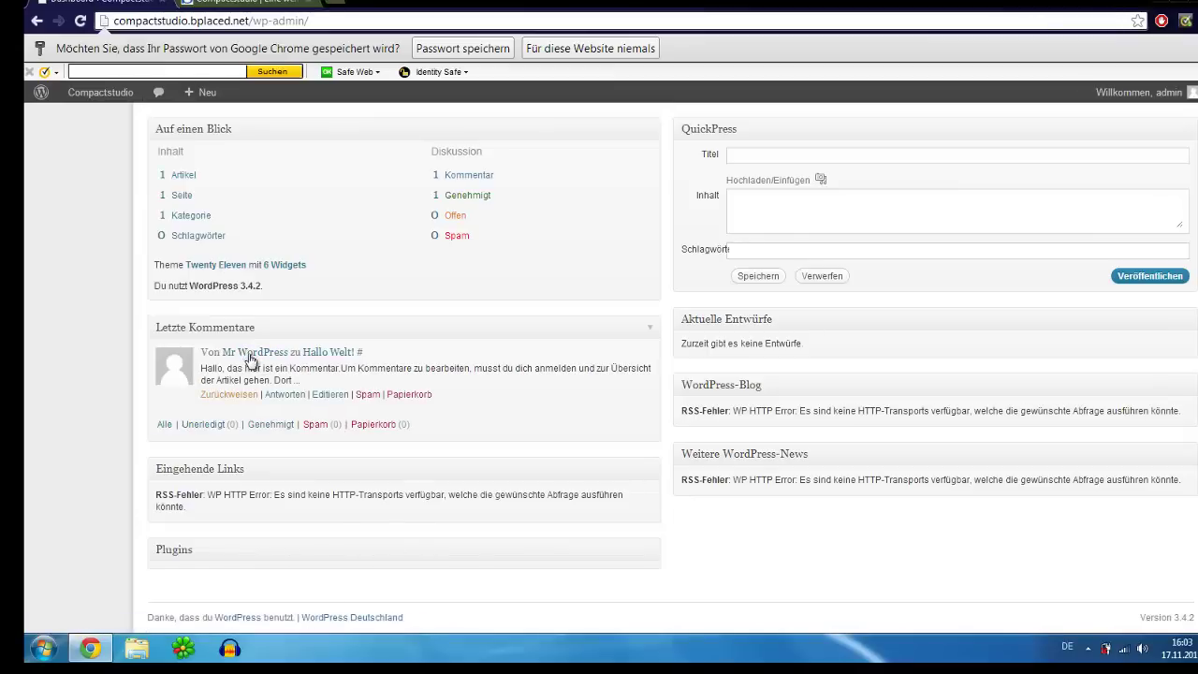
scroll(245, 354, up, 6)
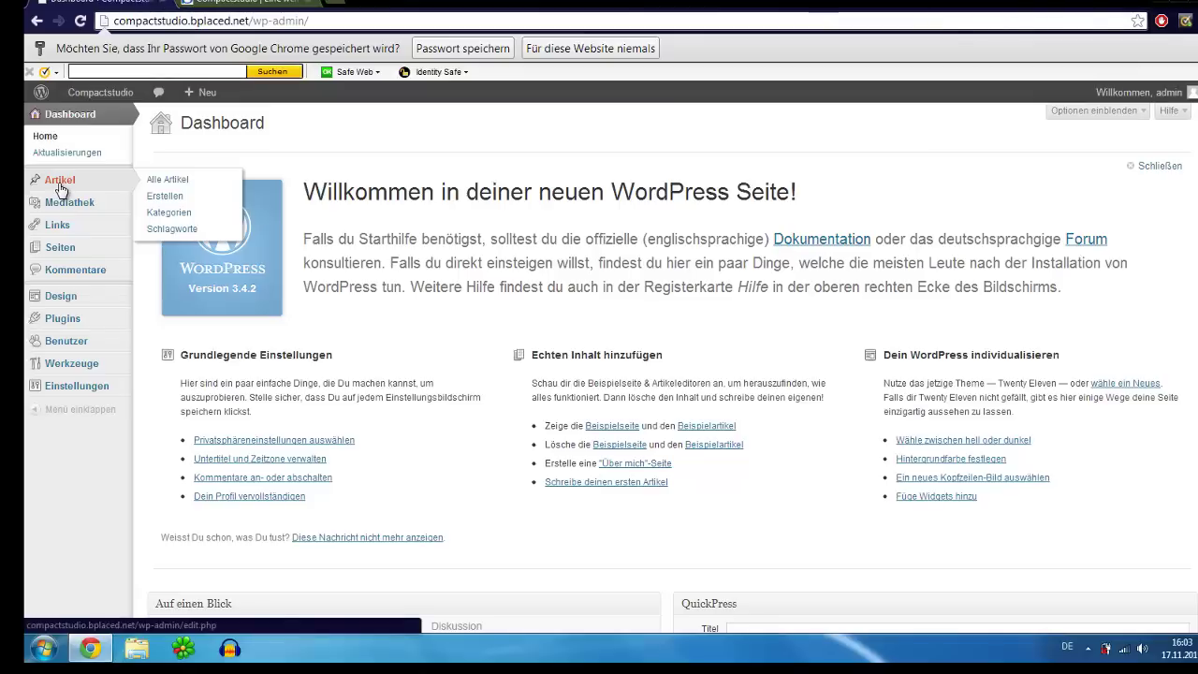
Open the comment management page and move the sample comment on "Hallo Welt!" to the trash.
mouse_move(96, 323)
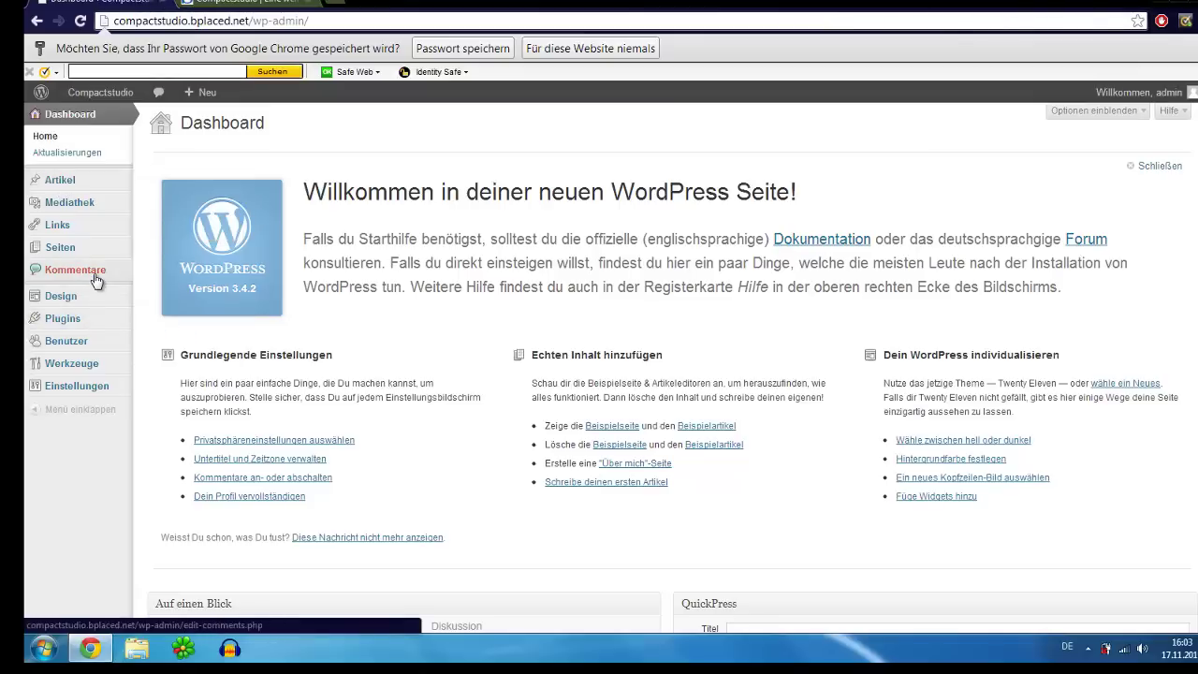
click(96, 278)
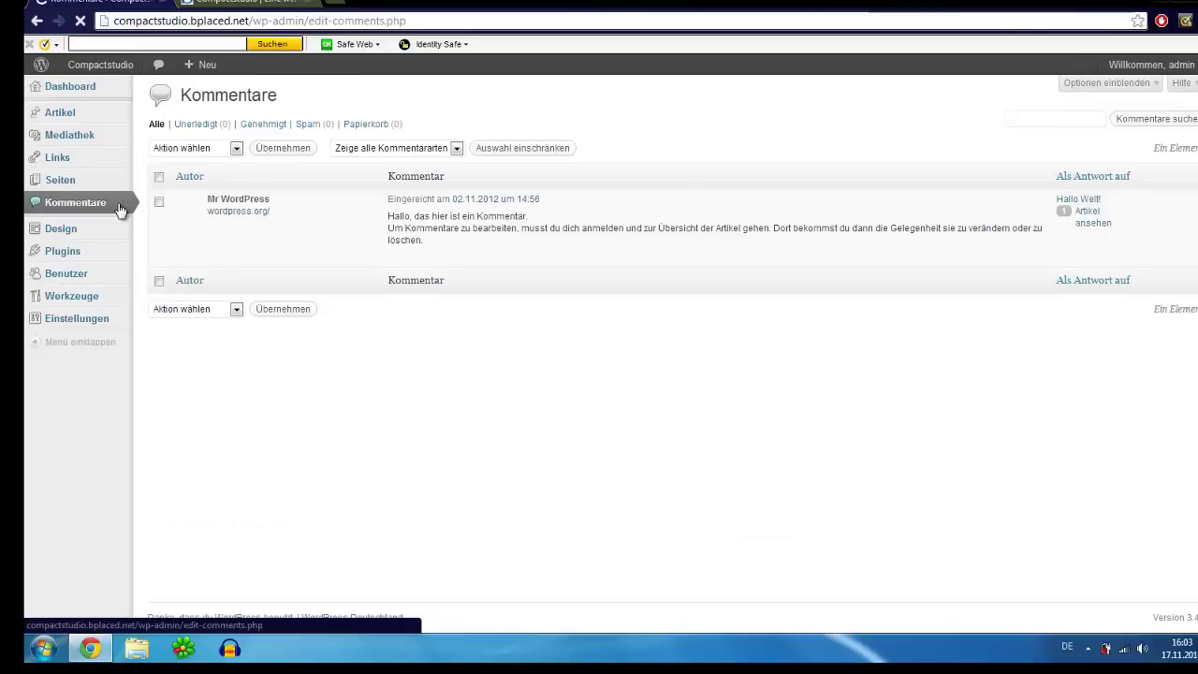
mouse_move(690, 199)
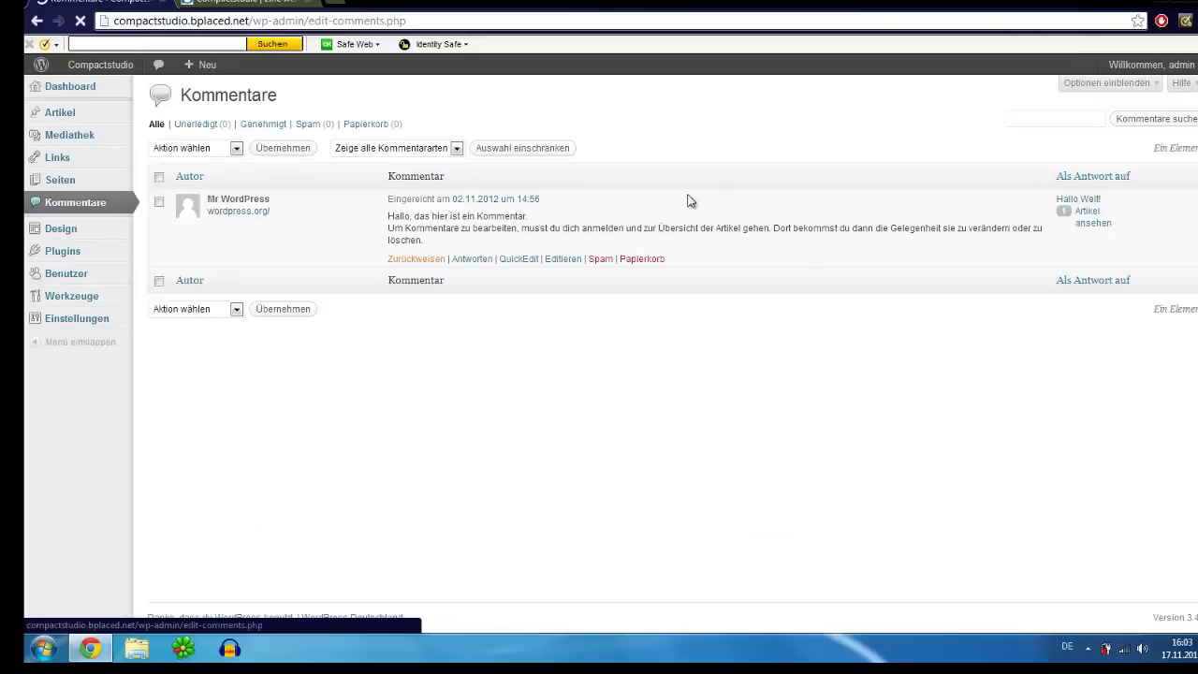
drag(415, 221, 598, 245)
click(559, 240)
click(642, 260)
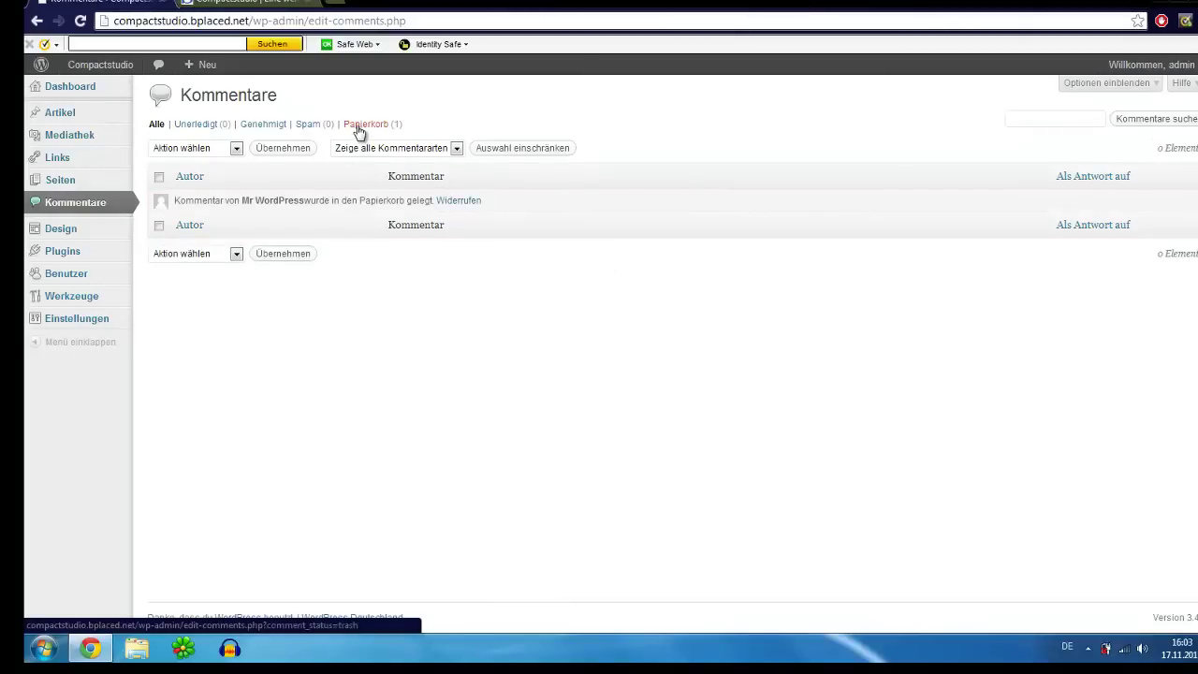
Permanently delete the sample comment from the comment trash by applying "Endgültig löschen" to it.
click(360, 129)
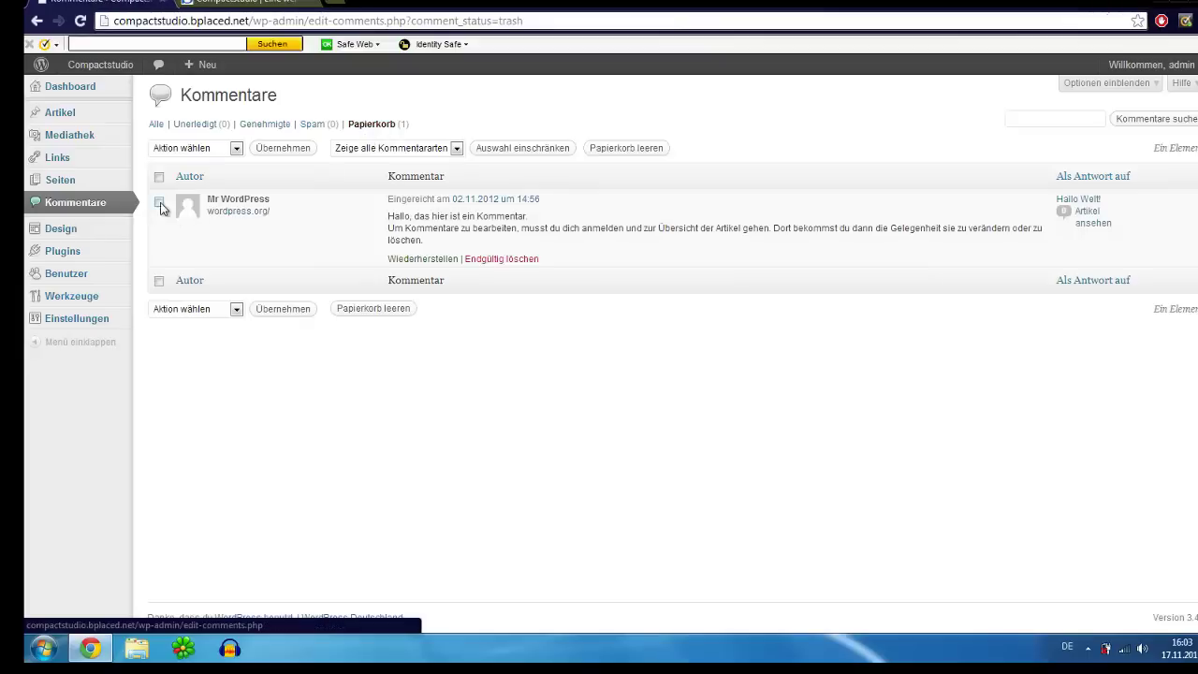
click(160, 204)
click(234, 148)
click(238, 182)
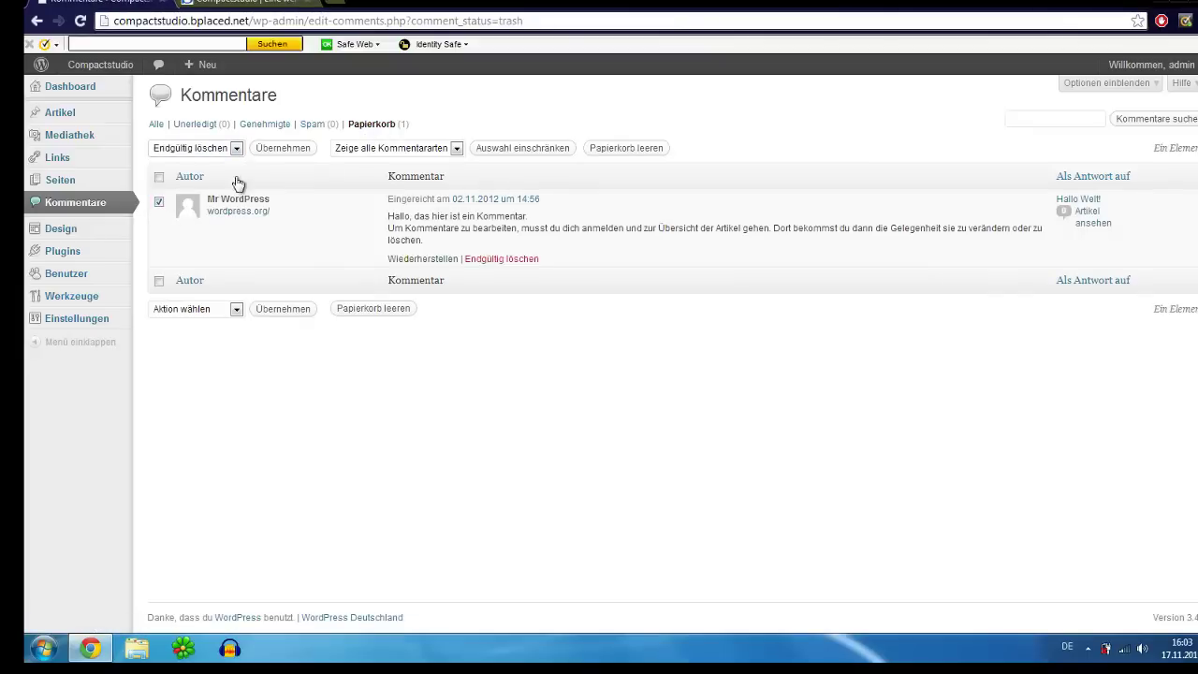
click(269, 152)
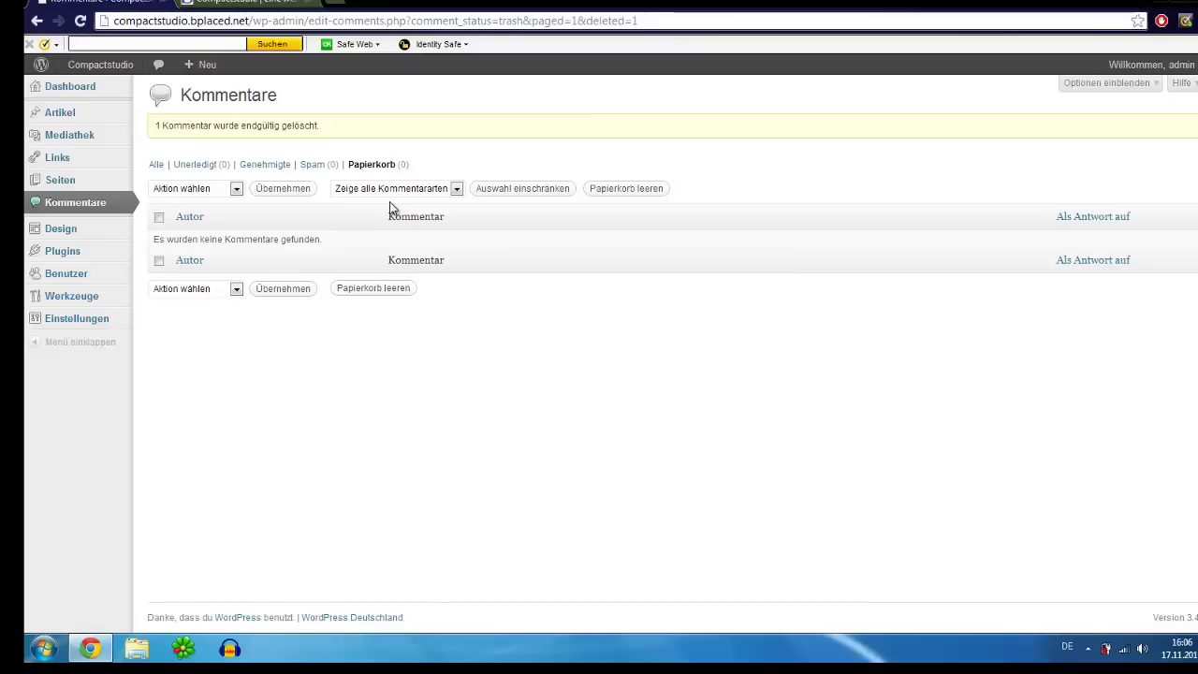
click(801, 153)
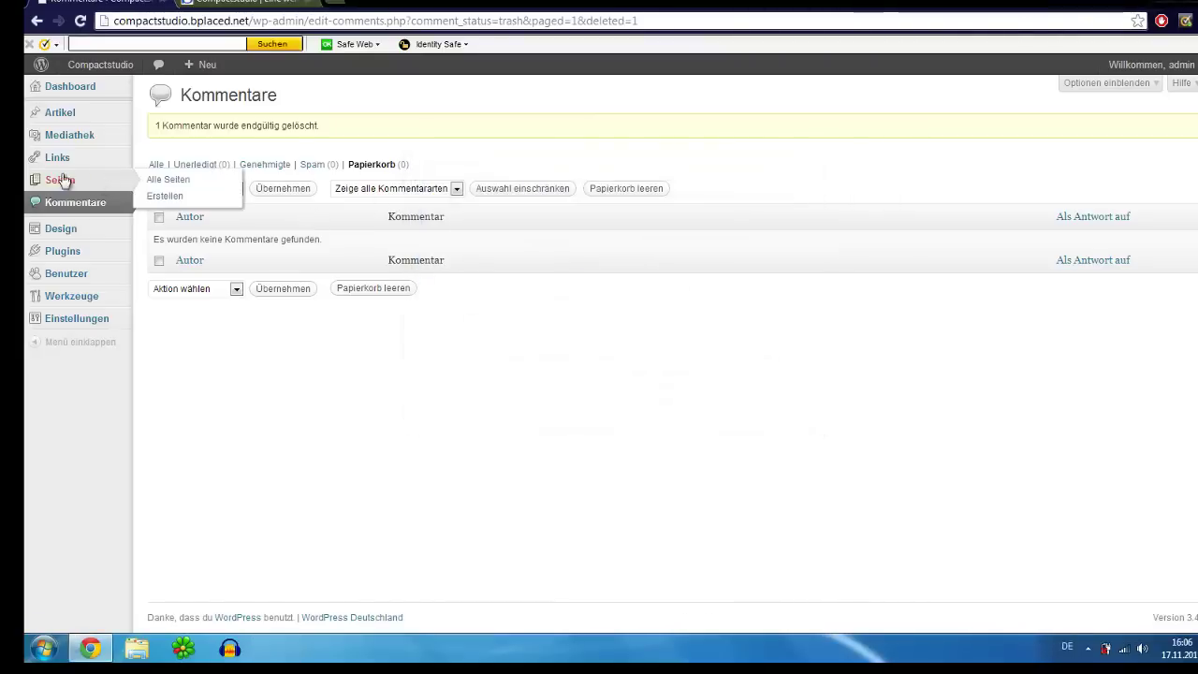
Go to the list of all articles and open the "Hallo Welt!" article for editing in a new tab.
mouse_move(82, 242)
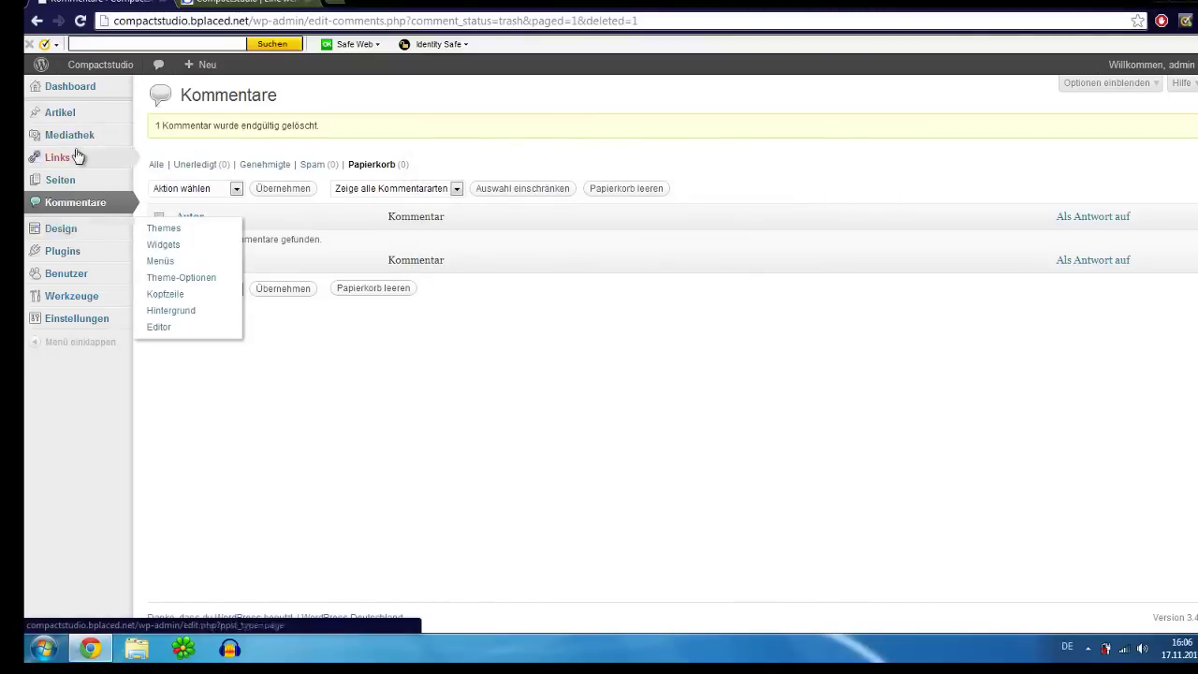
mouse_move(68, 112)
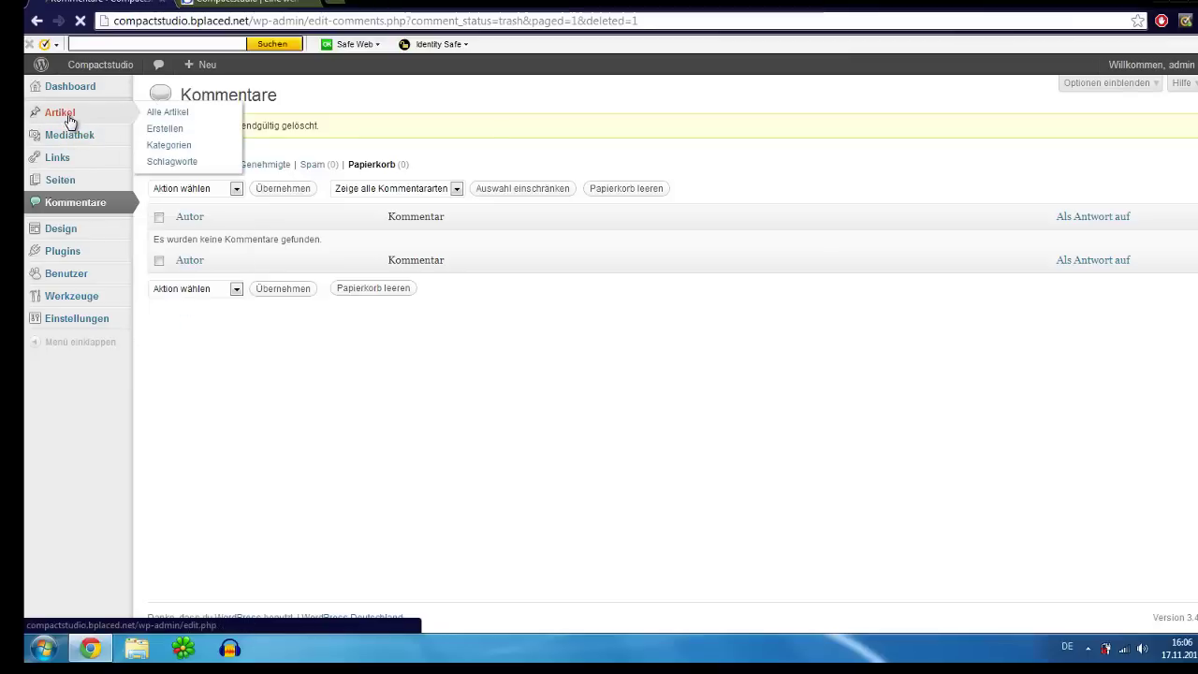
click(69, 120)
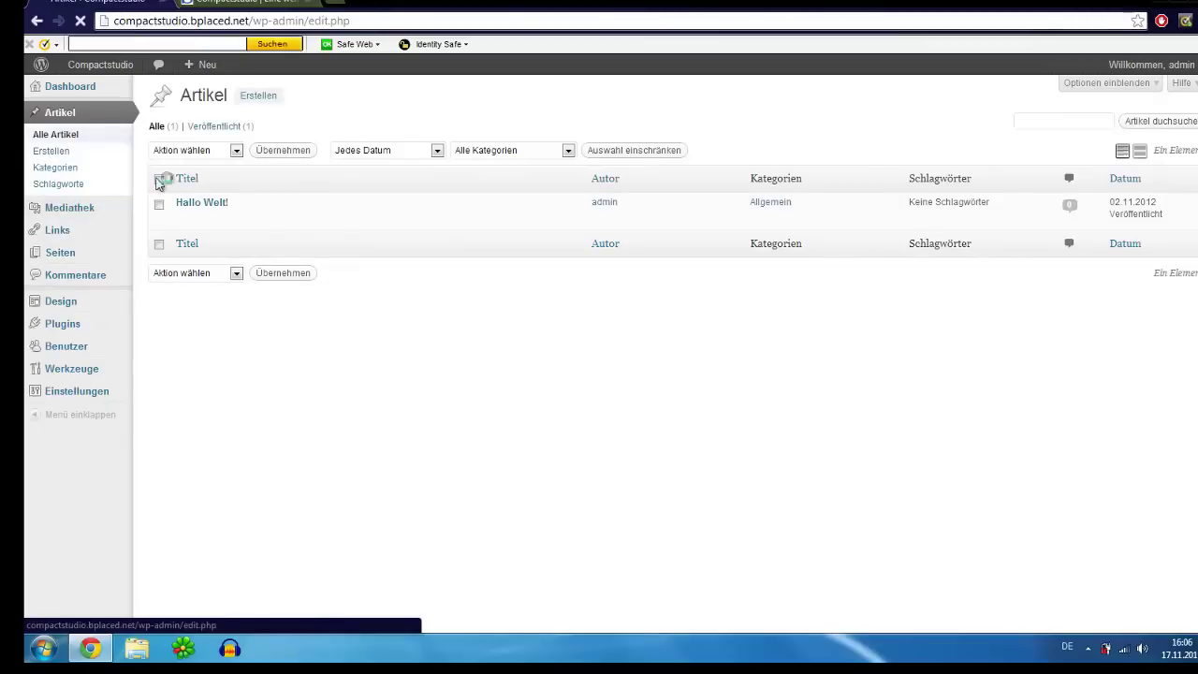
middle_click(207, 204)
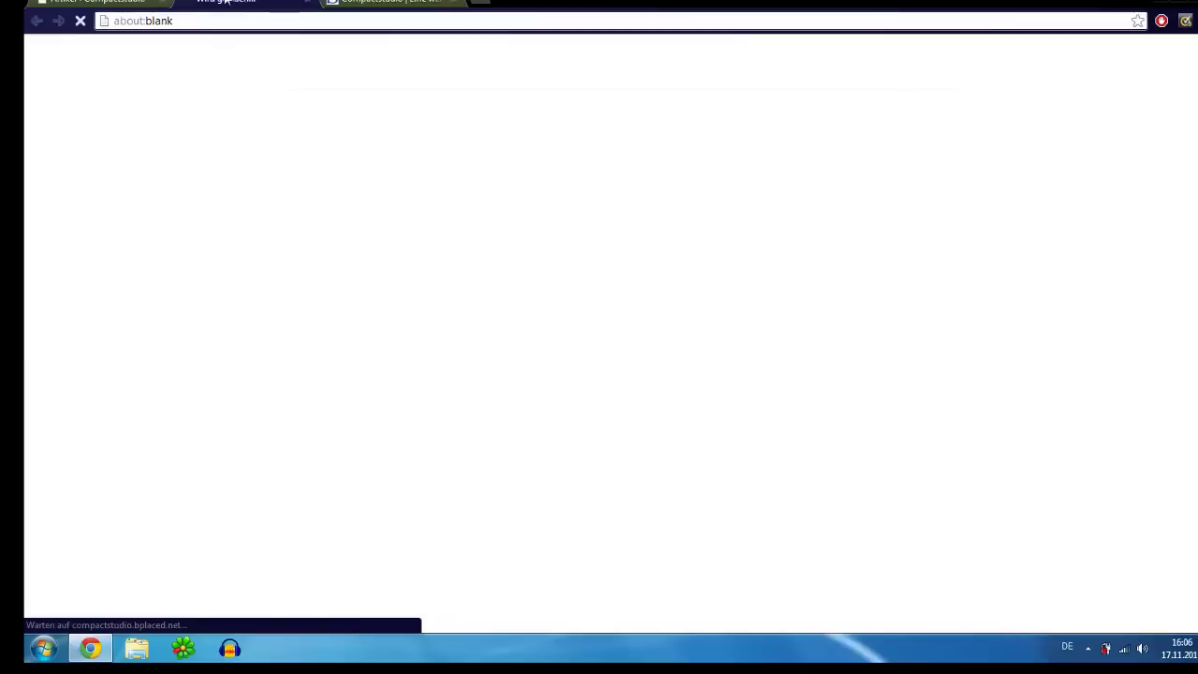
Switch to the Compactstudio homepage and examine the "Hallo Welt!" article, its navigation bar and the sidebar sections.
key(ctrl+Tab)
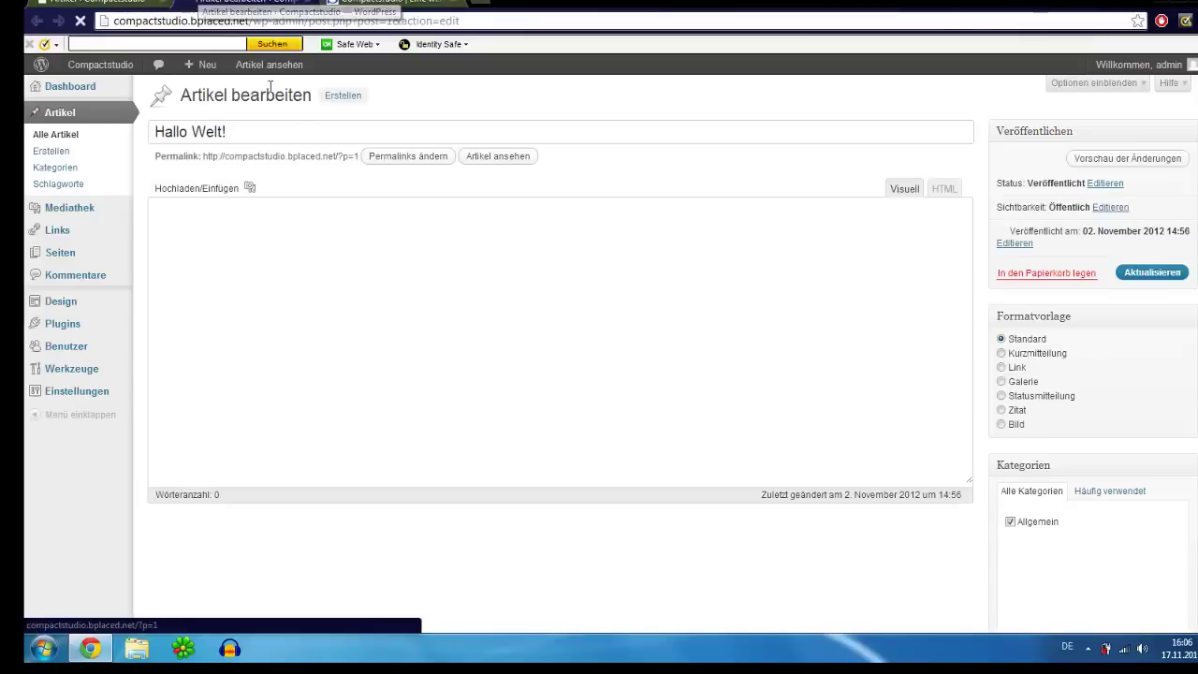
key(ctrl+Tab)
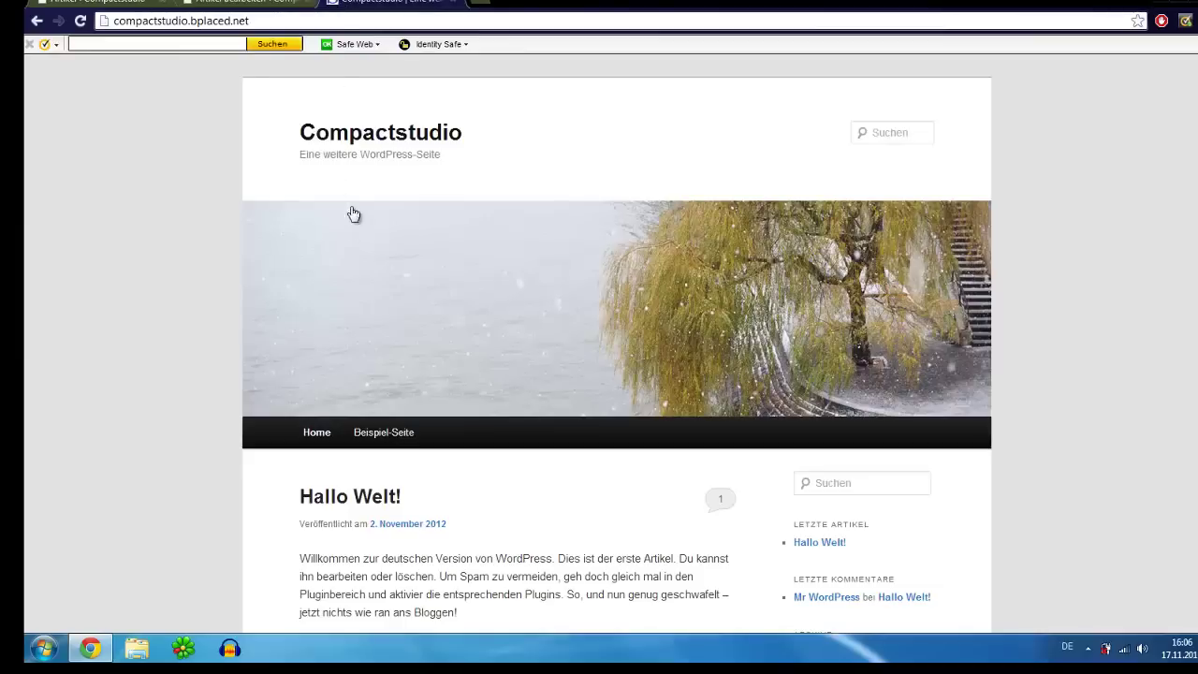
scroll(356, 225, down, 3)
scroll(356, 234, up, 1)
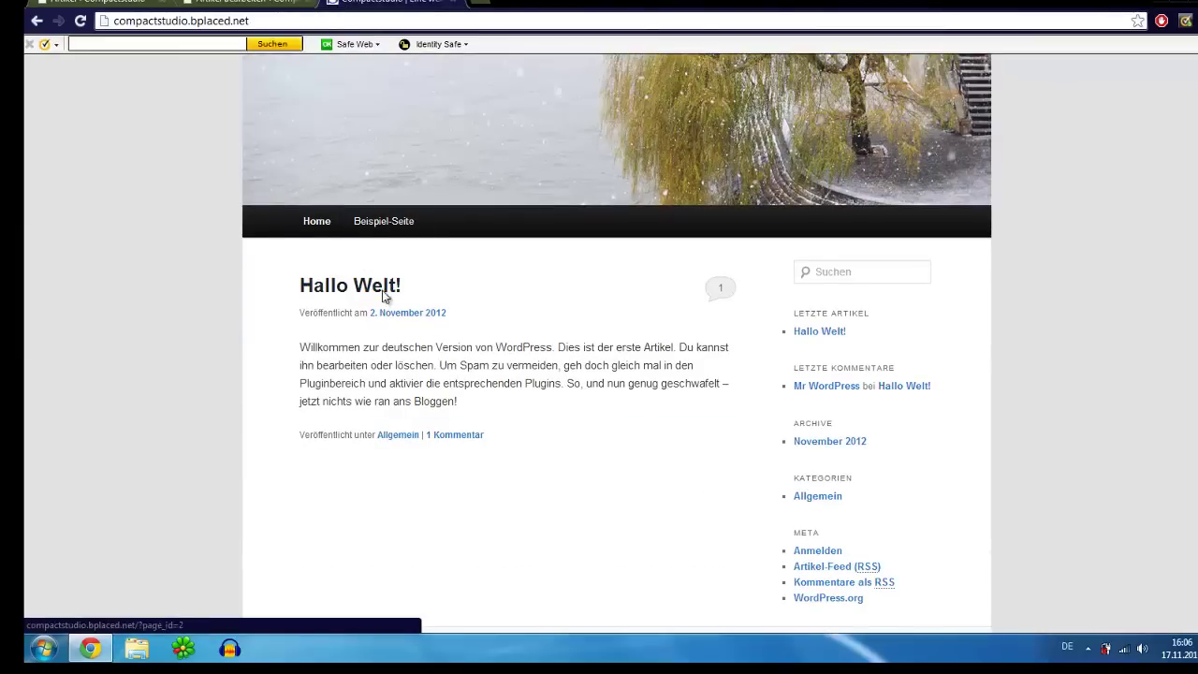
scroll(413, 327, down, 1)
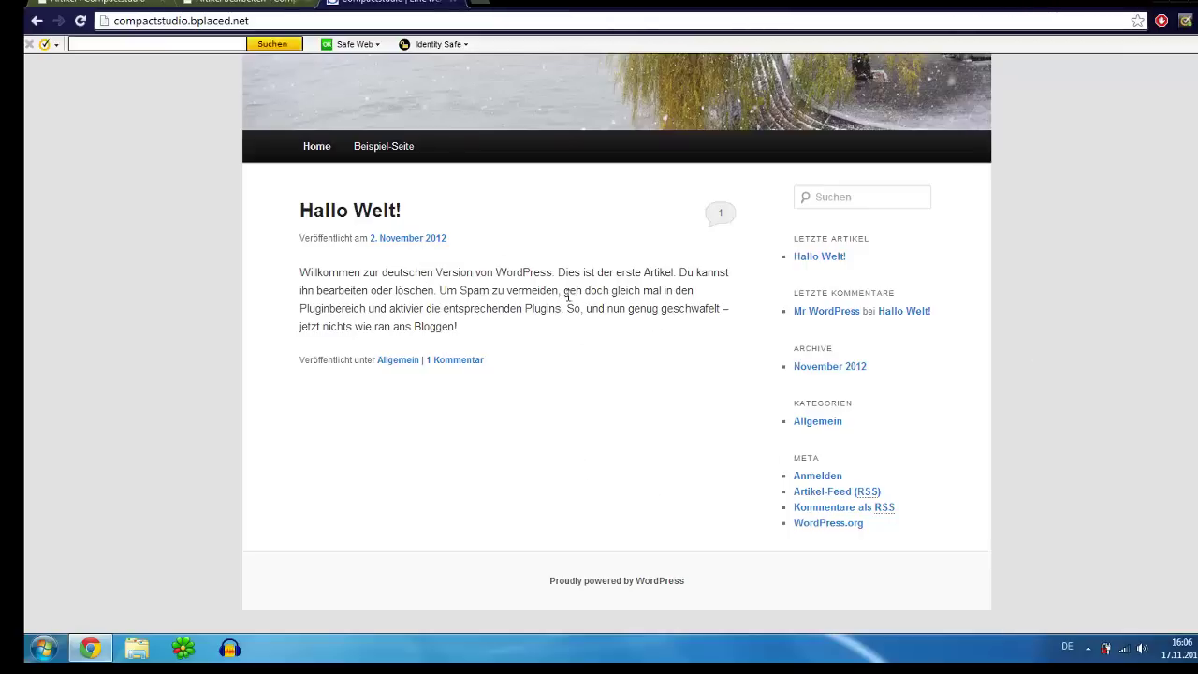
scroll(556, 402, up, 3)
scroll(436, 343, down, 2)
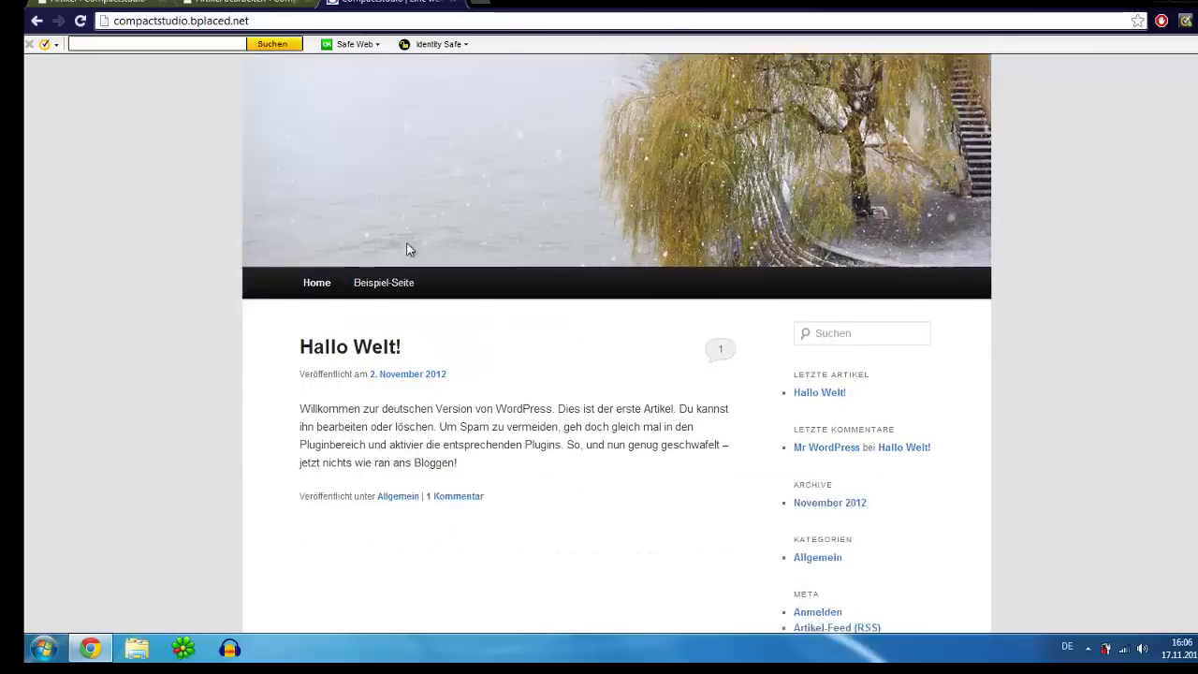
scroll(407, 249, down, 2)
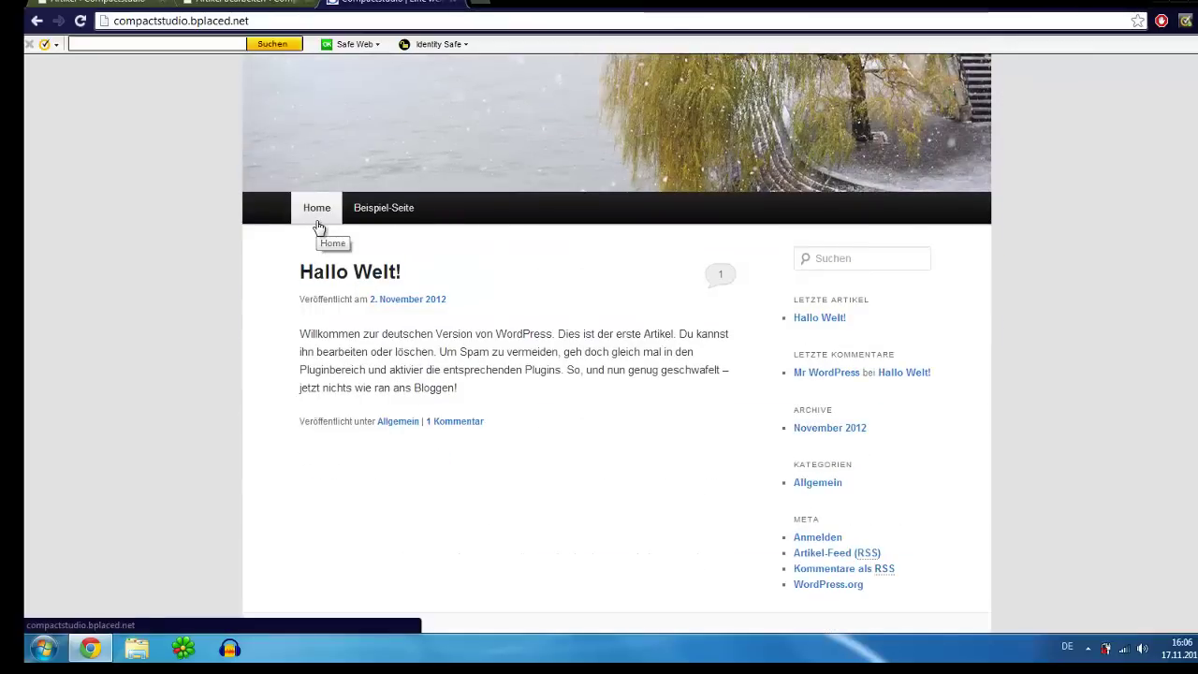
scroll(488, 270, down, 1)
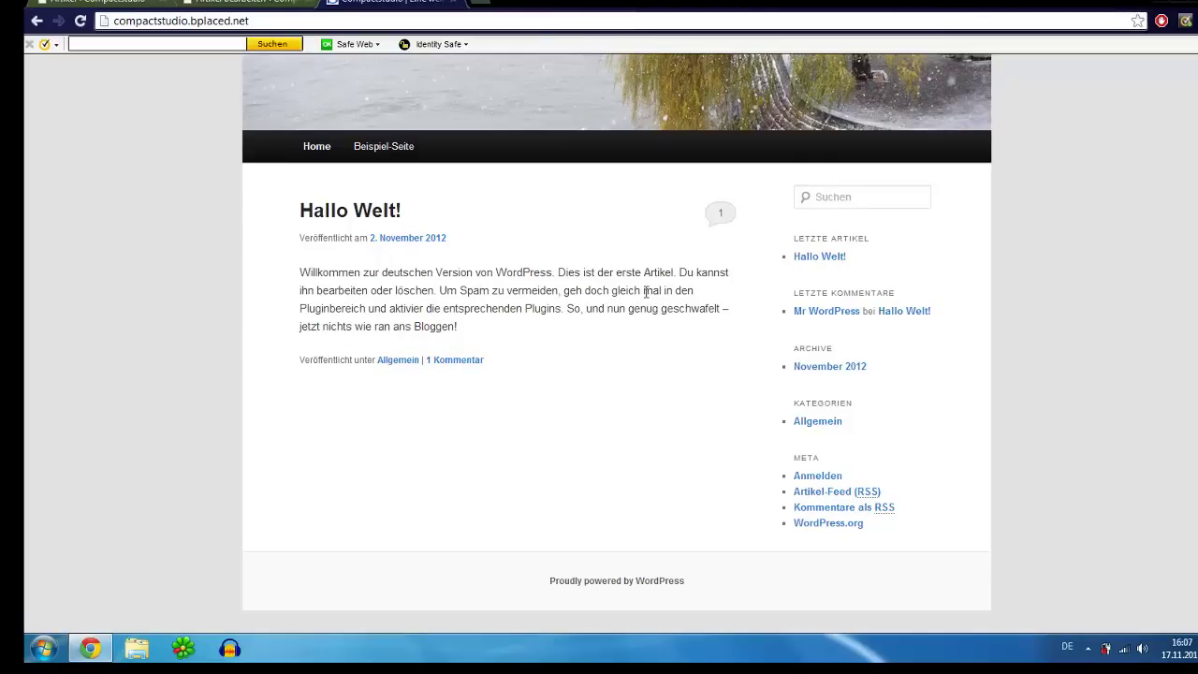
Open the CompactstudioPro login page in a new tab and remove "wp-login.php" from its address to load the site's homepage.
click(489, 5)
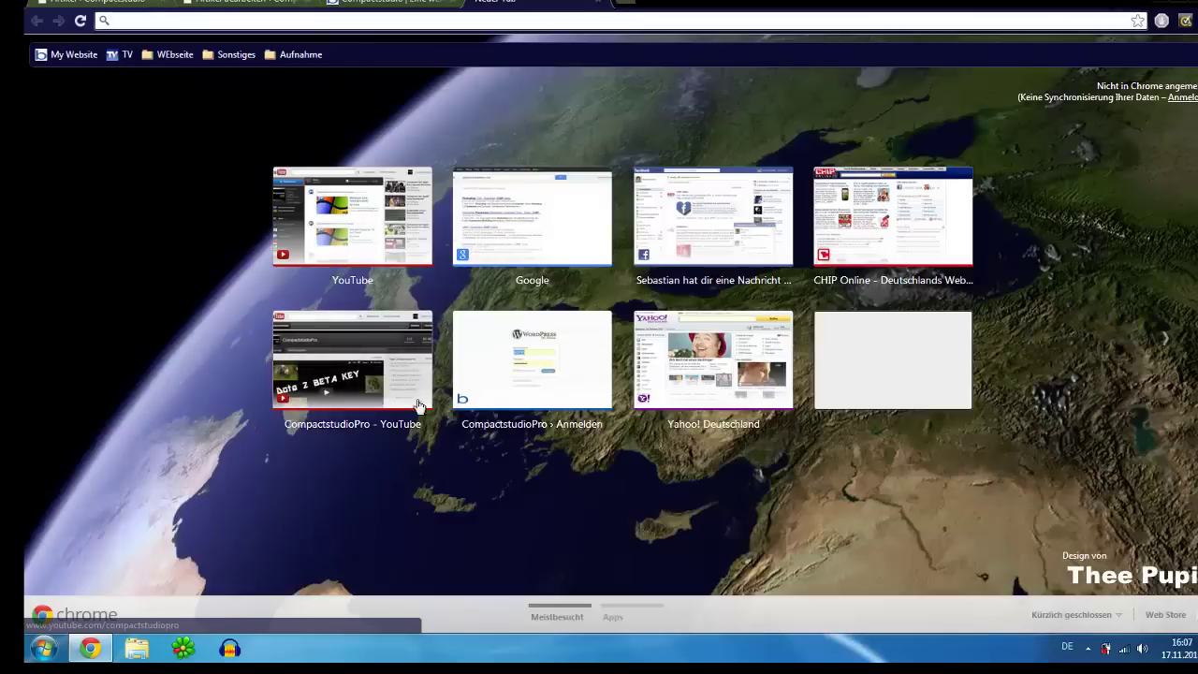
click(513, 398)
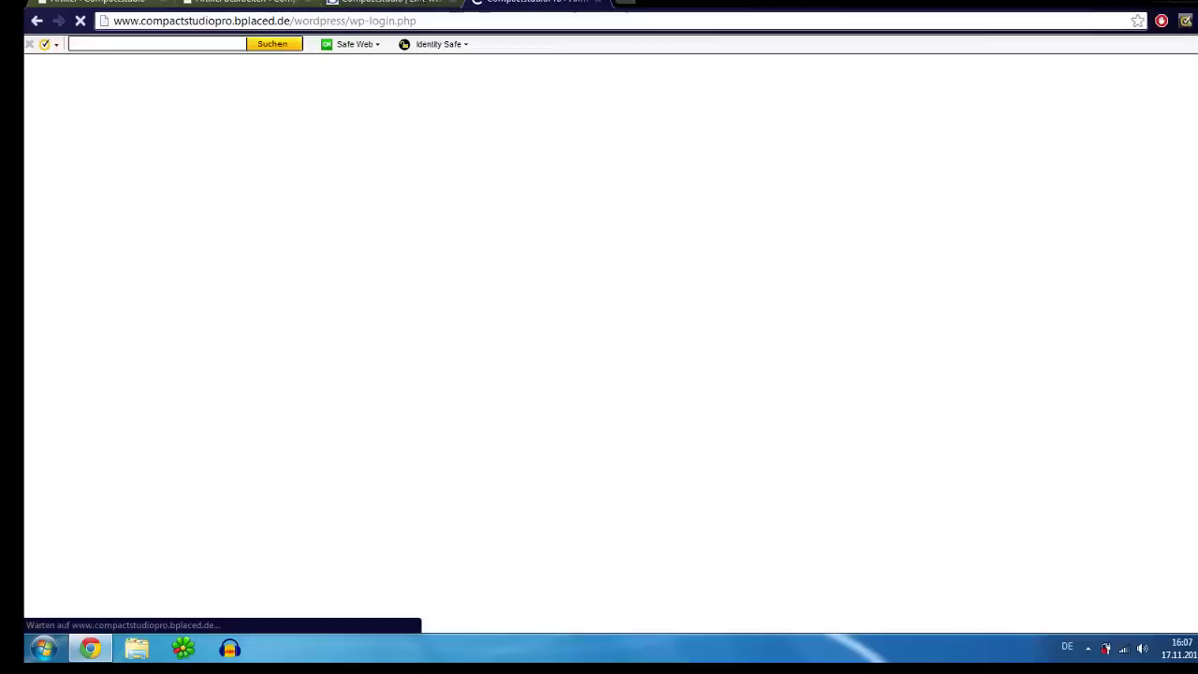
drag(418, 21, 360, 24)
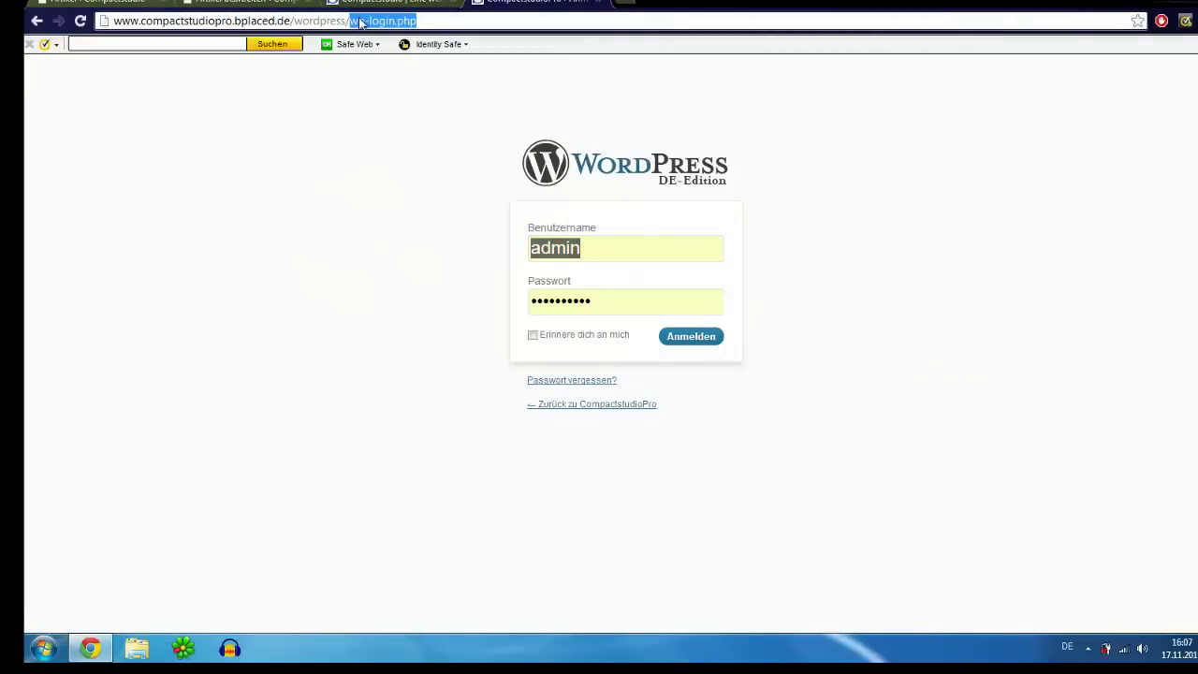
key(BackSpace)
key(Return)
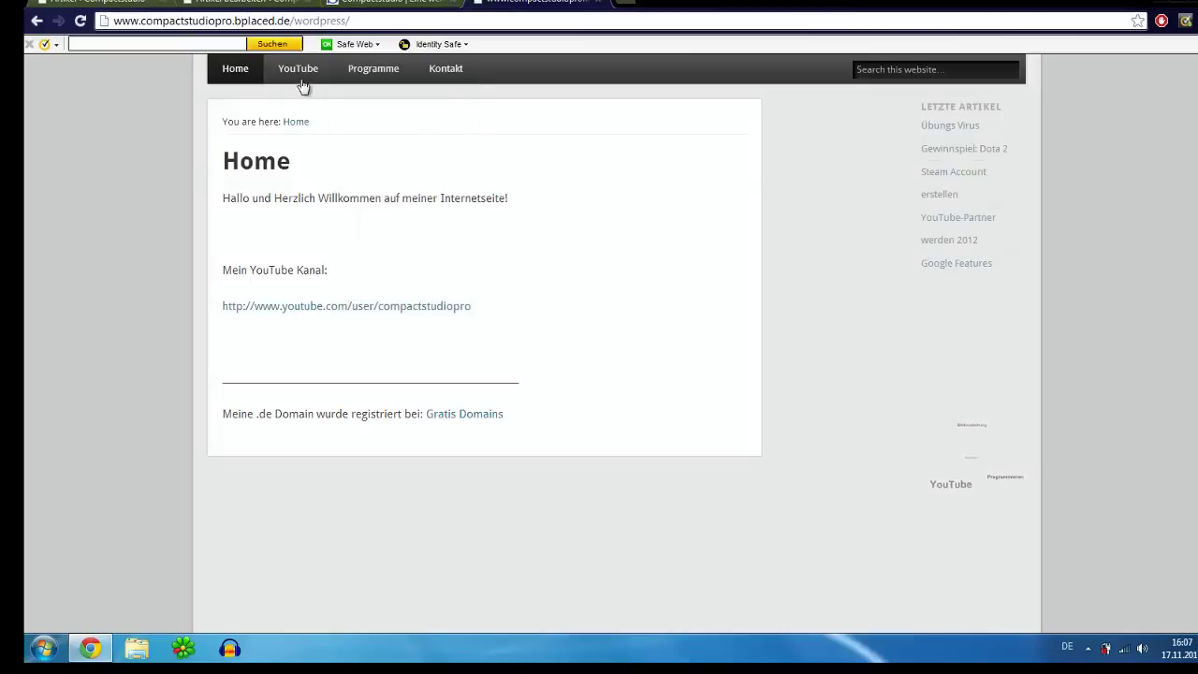
Open the YouTube page of the CompactstudioPro site and look through its list of video articles.
click(302, 77)
click(316, 150)
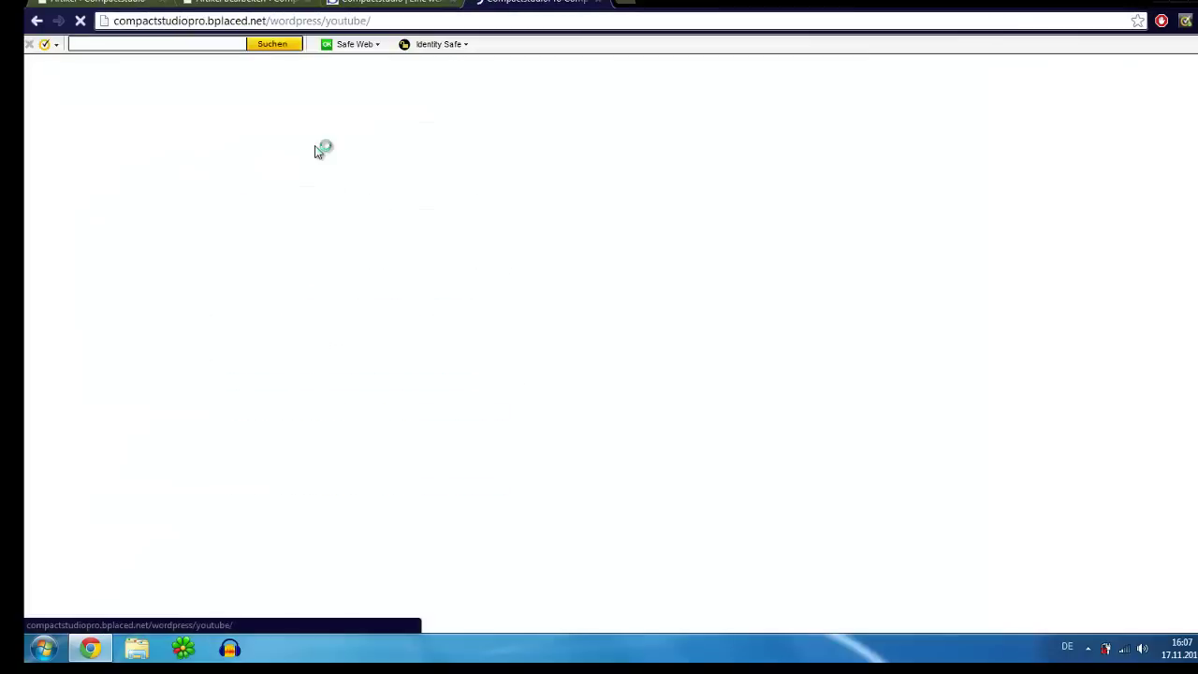
scroll(458, 224, down, 3)
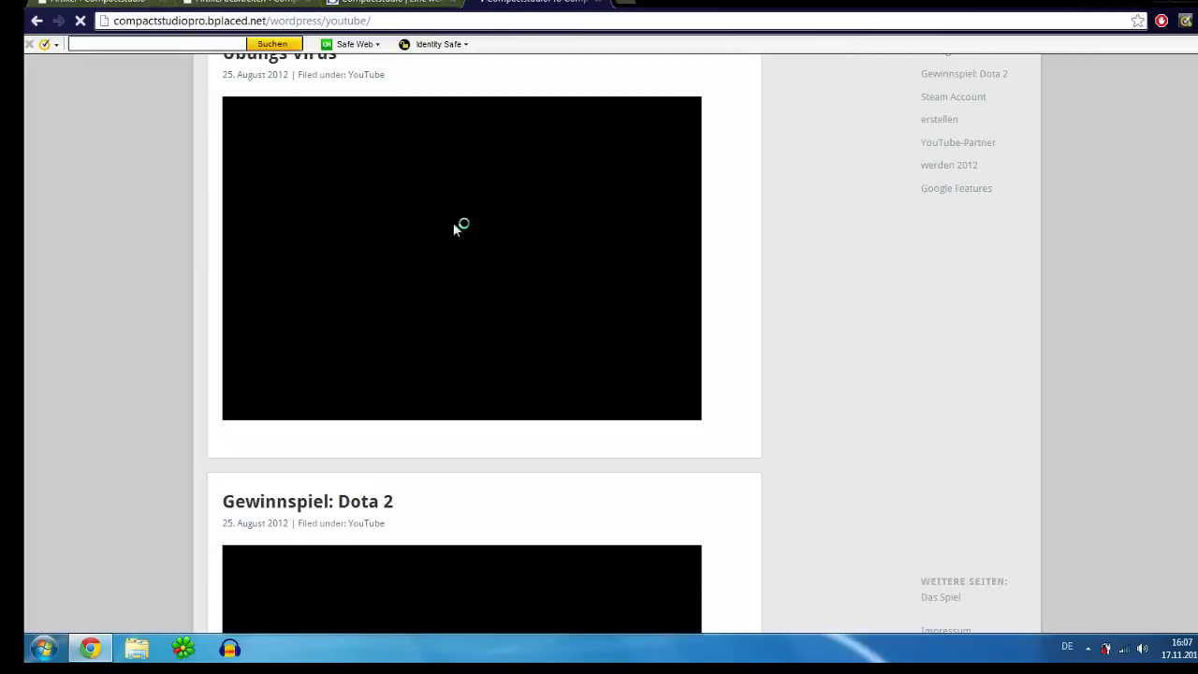
scroll(459, 227, down, 2)
scroll(655, 275, down, 6)
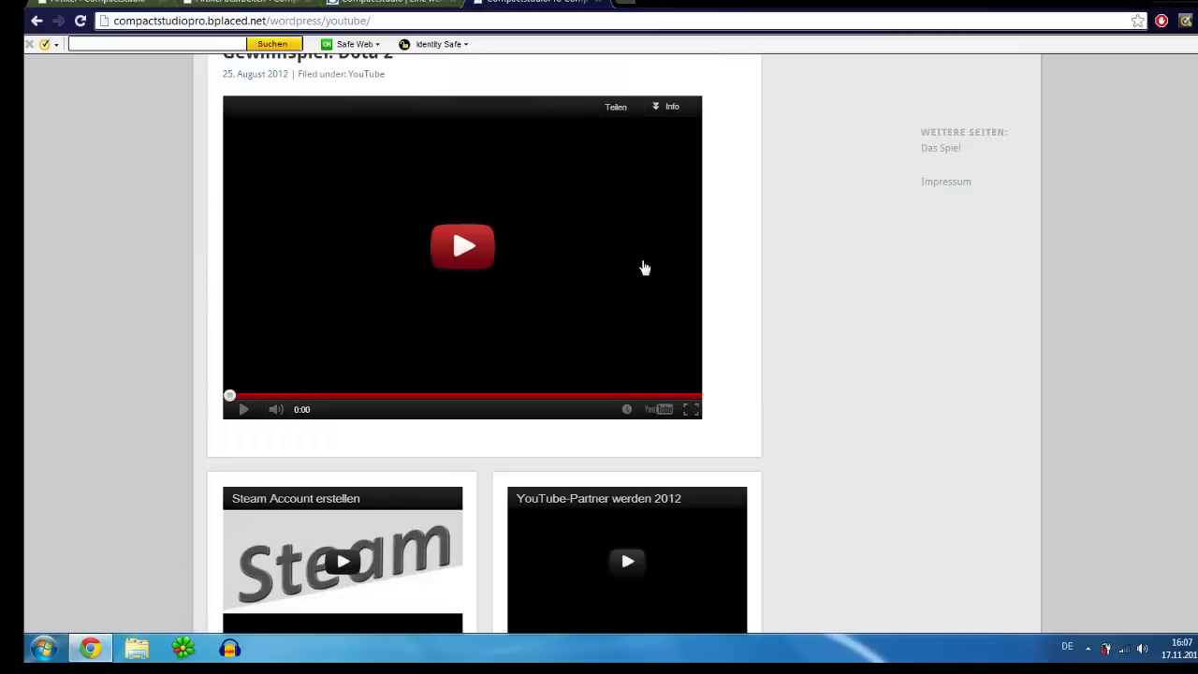
scroll(609, 281, down, 3)
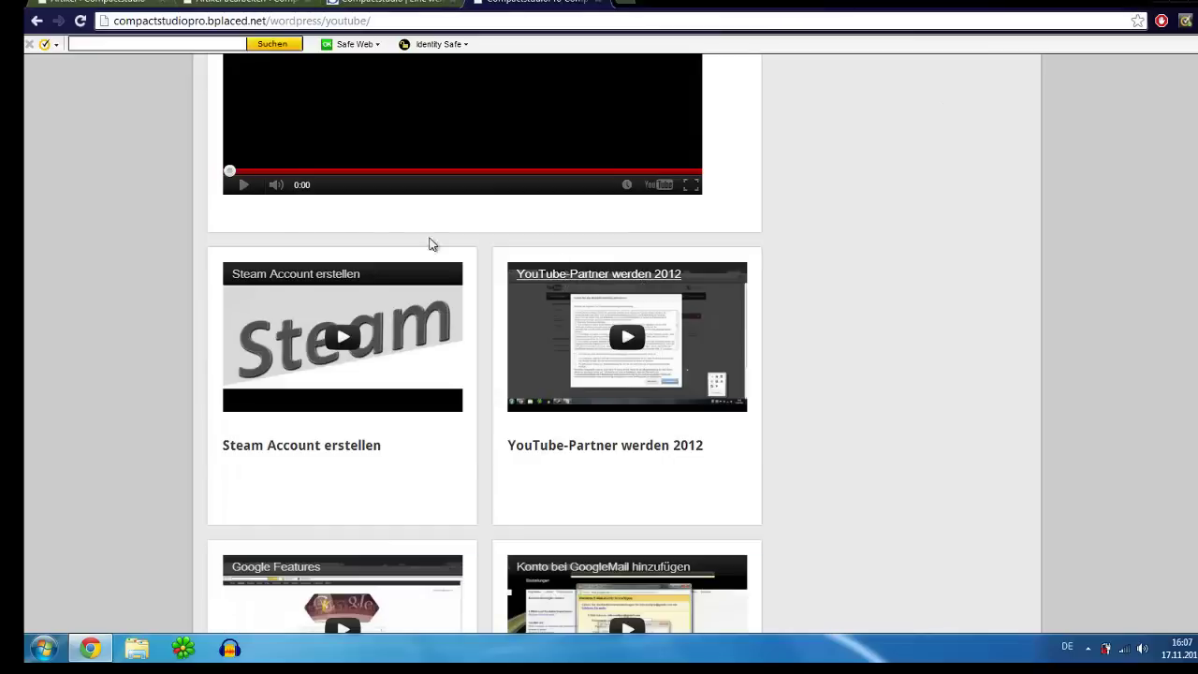
scroll(613, 288, down, 5)
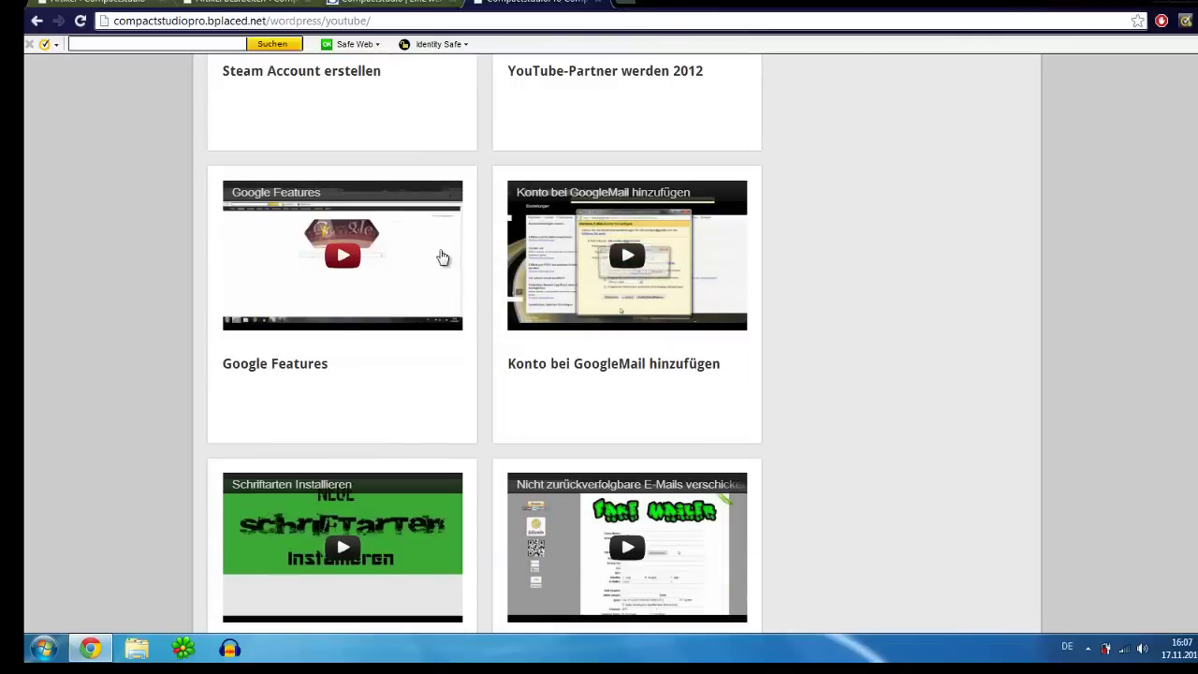
scroll(556, 455, down, 2)
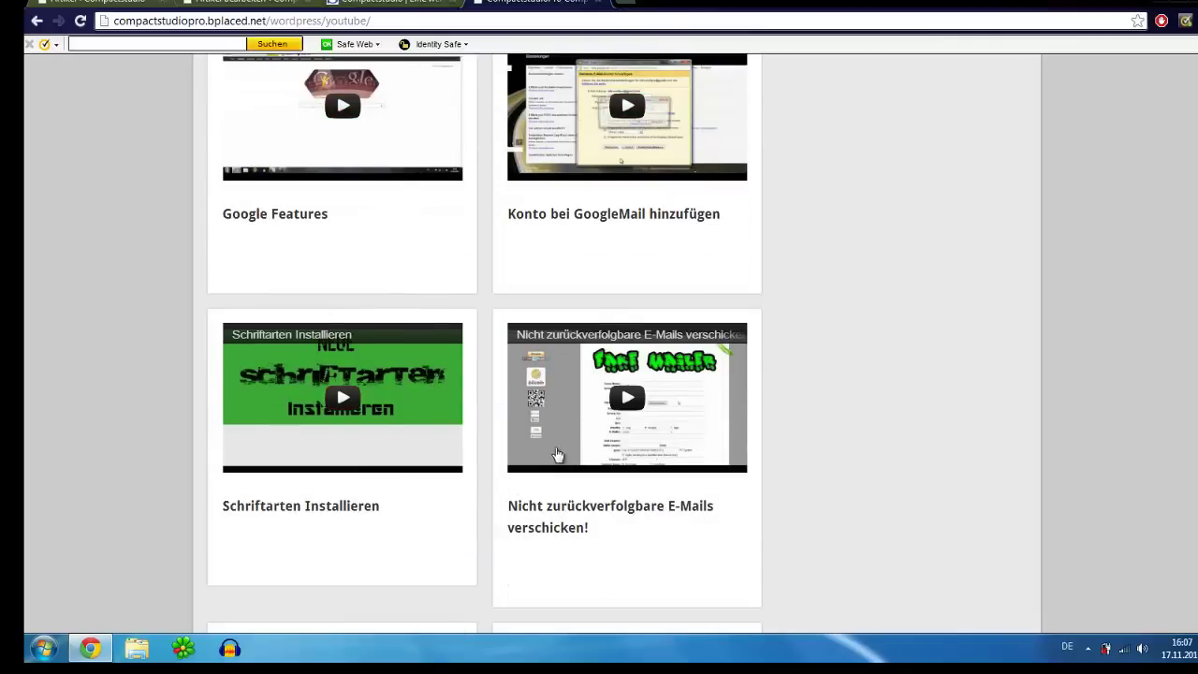
scroll(326, 497, down, 4)
scroll(516, 470, up, 10)
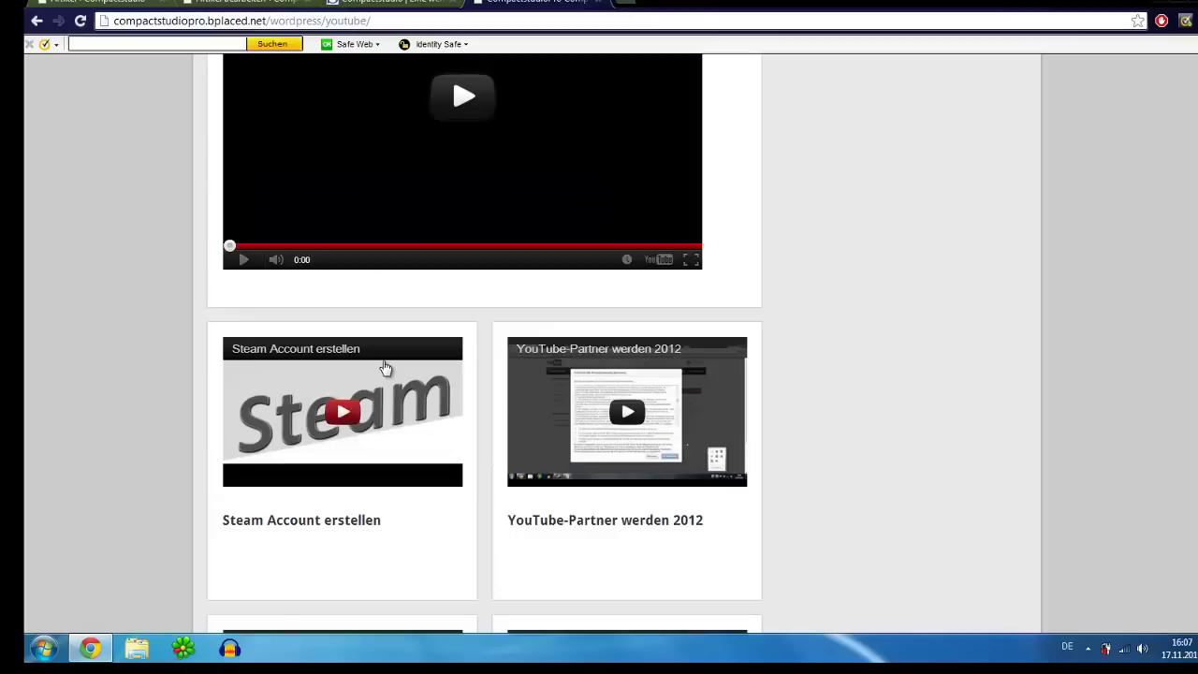
scroll(299, 534, up, 1)
scroll(299, 534, down, 2)
Open the "Steam Account erstellen" article and examine its embedded video, author box and "Hinterlasse eine Antwort" comment section.
click(308, 446)
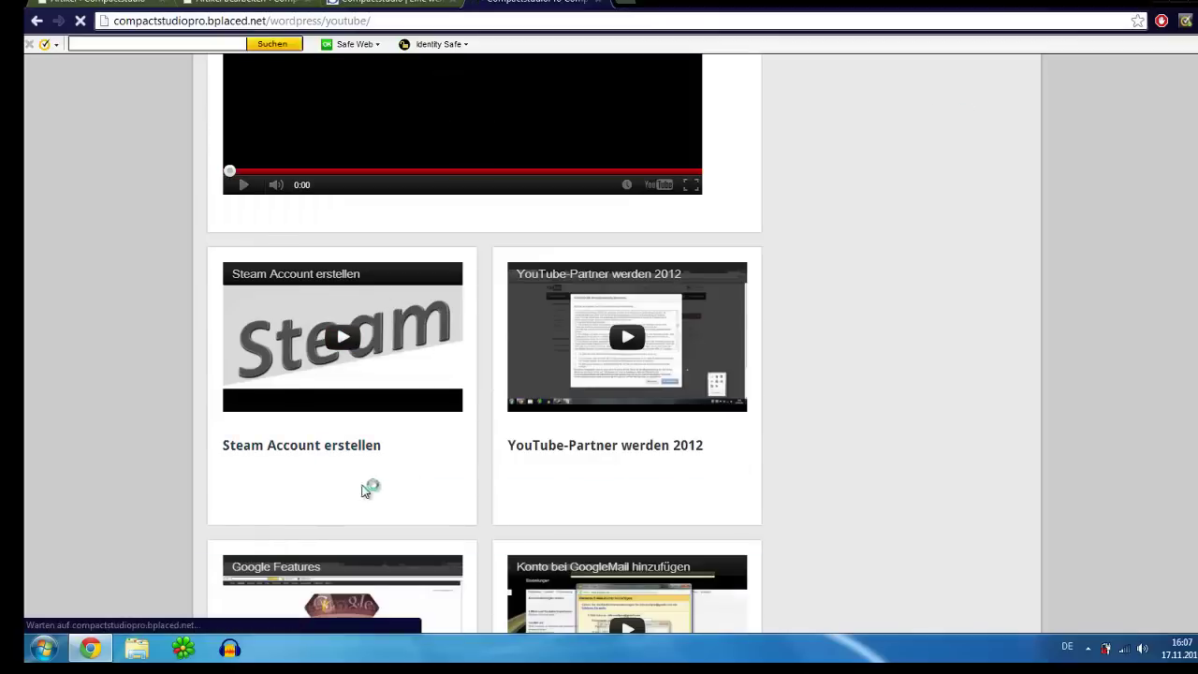
scroll(407, 344, down, 3)
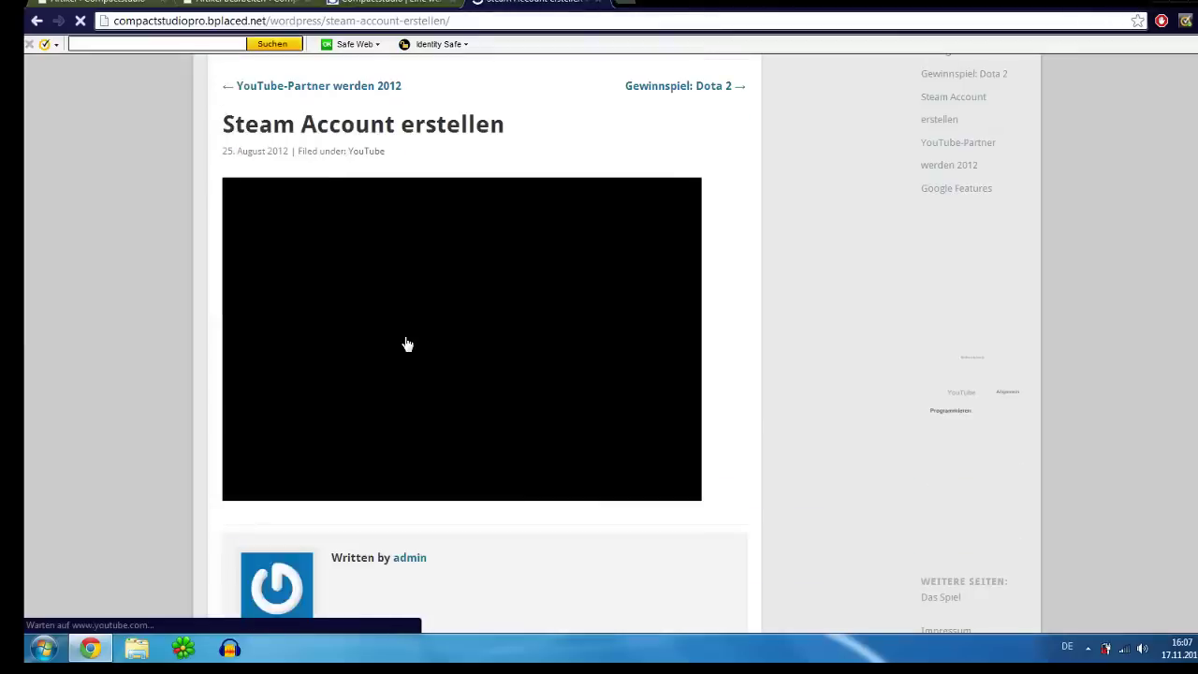
scroll(416, 361, down, 3)
scroll(431, 382, up, 5)
scroll(429, 379, down, 5)
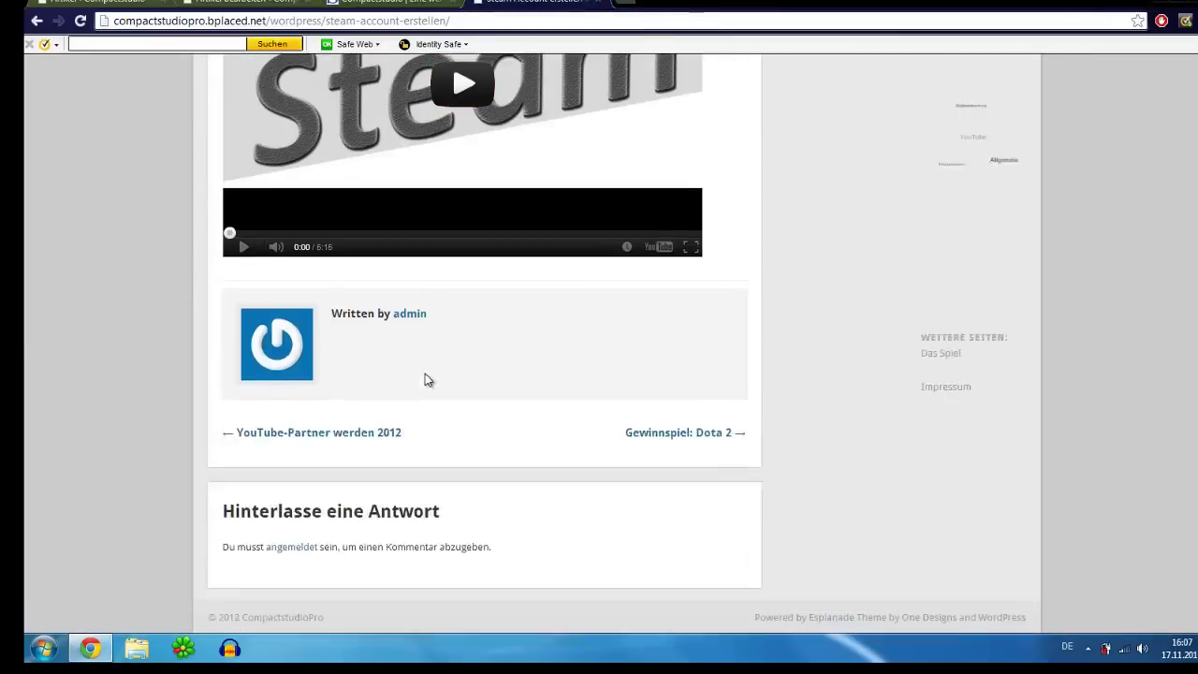
scroll(307, 558, up, 4)
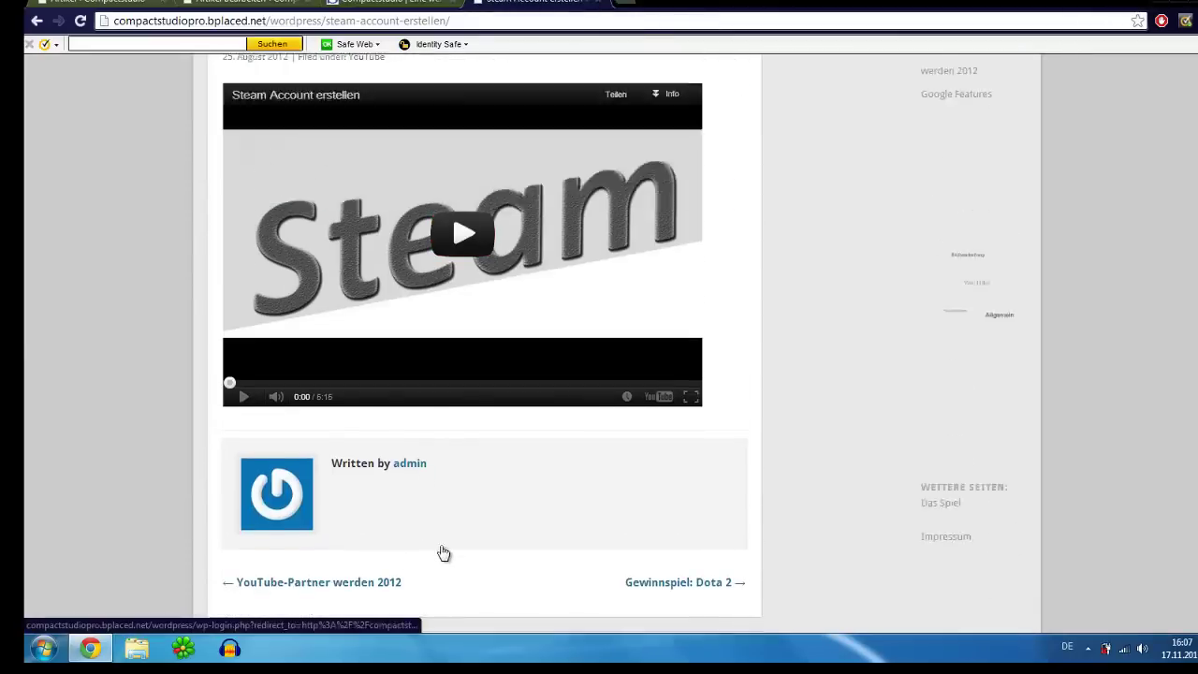
scroll(375, 508, down, 4)
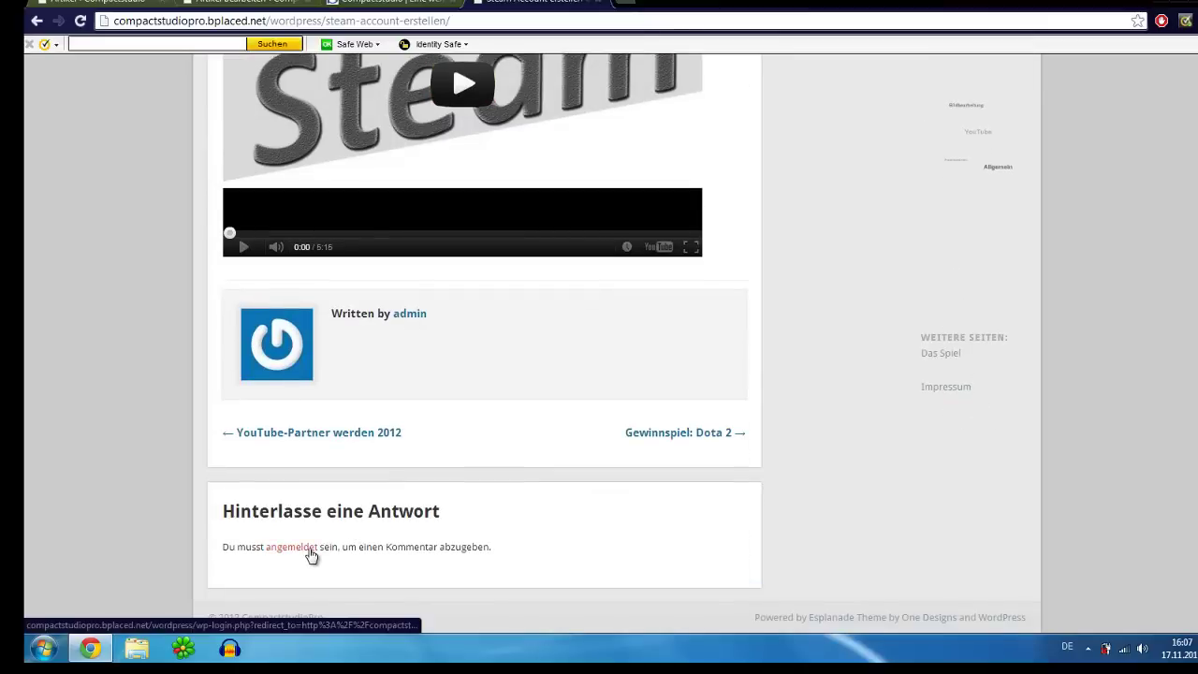
scroll(310, 552, up, 4)
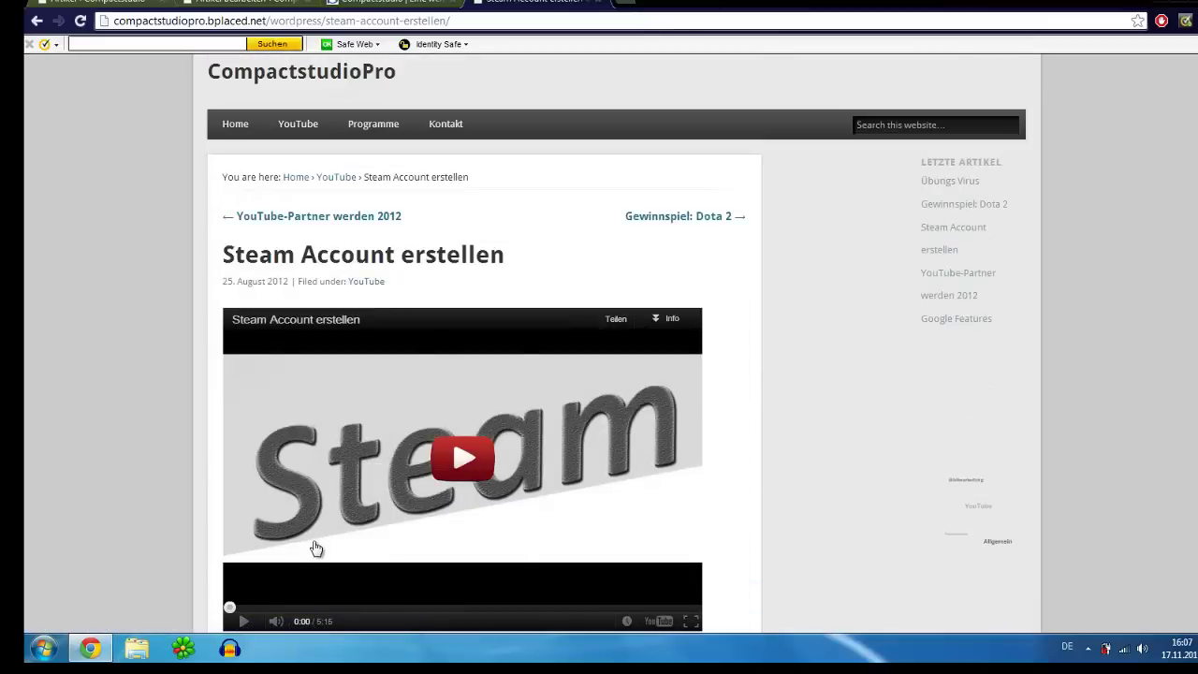
scroll(471, 513, down, 2)
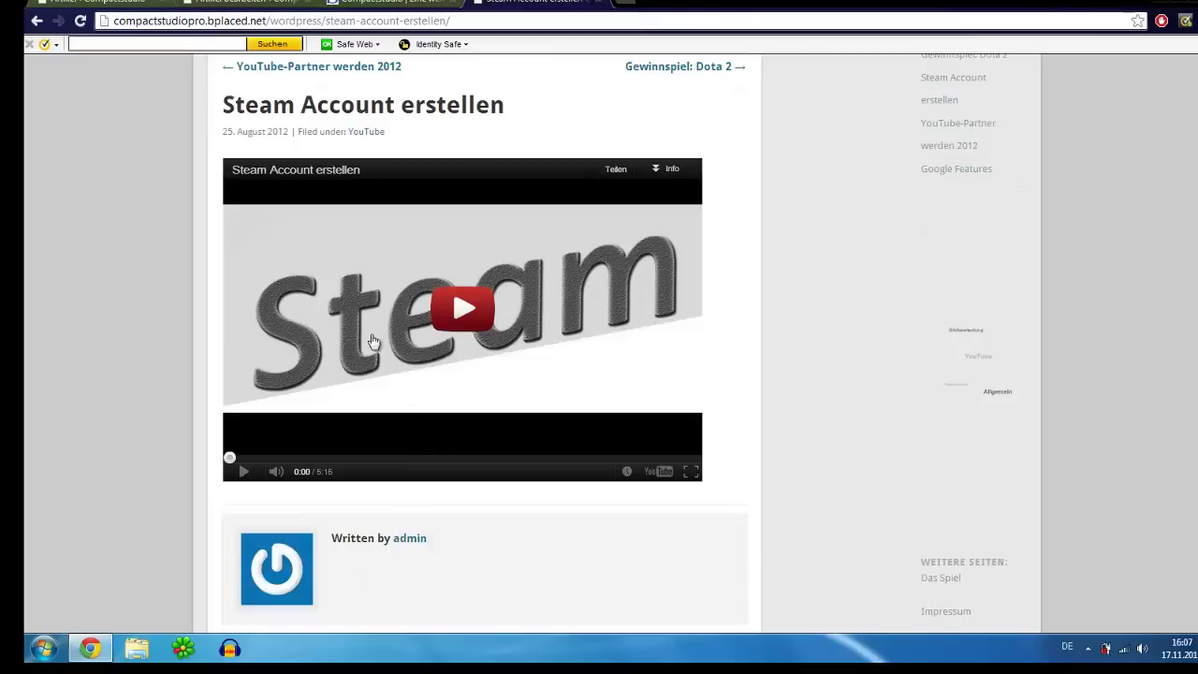
scroll(371, 341, down, 3)
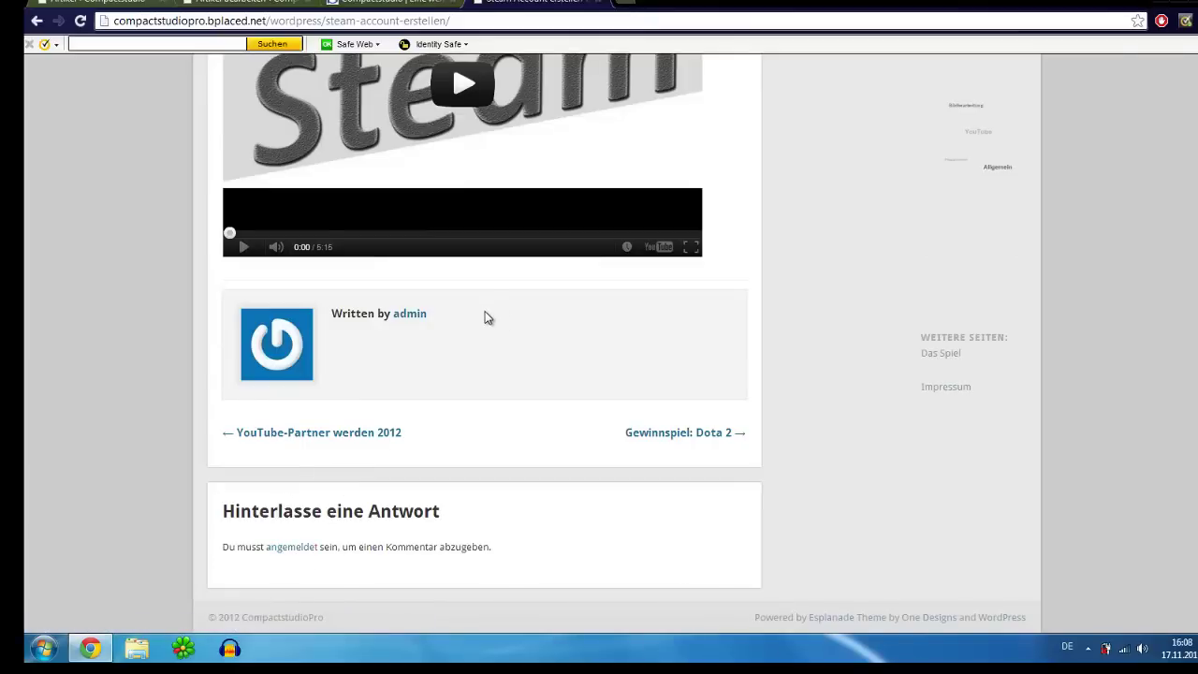
scroll(484, 319, up, 5)
scroll(473, 323, down, 2)
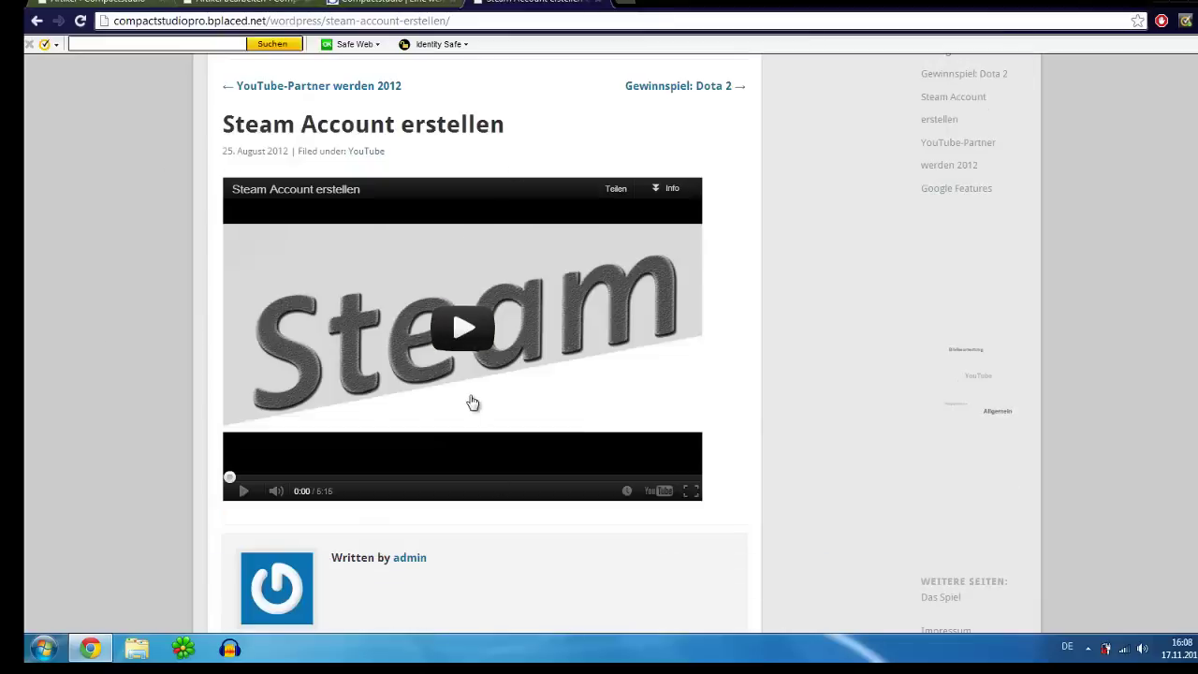
scroll(472, 402, up, 2)
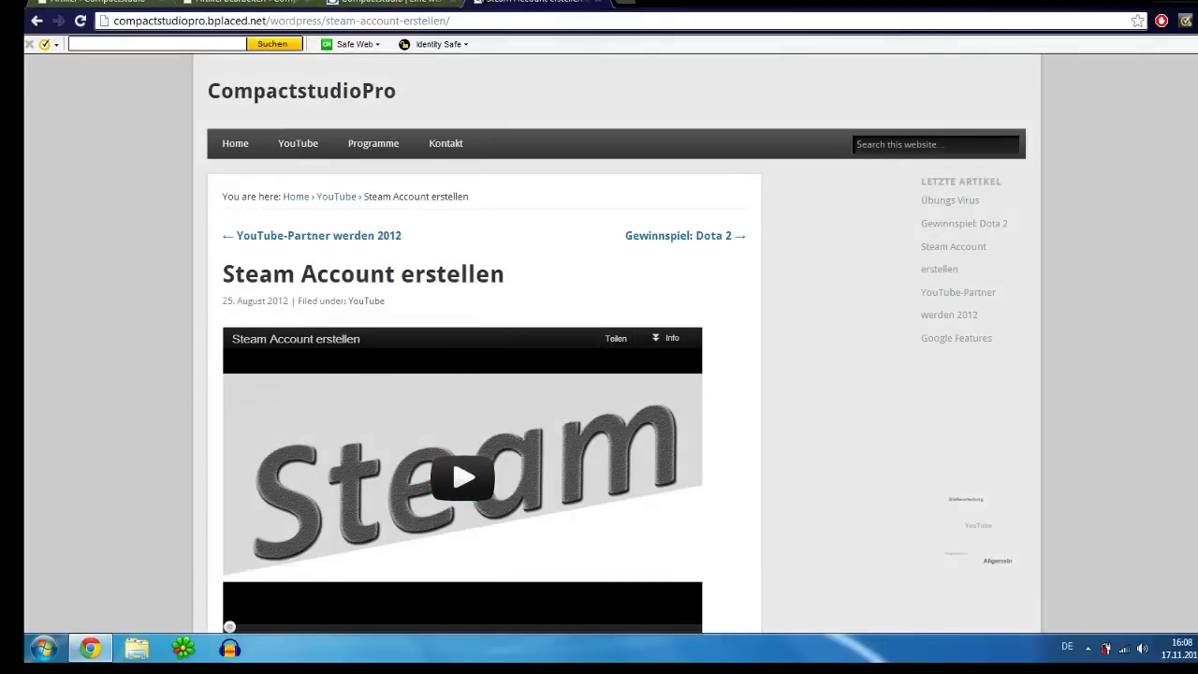
Look at the "Hallo Welt!" article on the Compactstudio homepage and in its article editor.
click(393, 3)
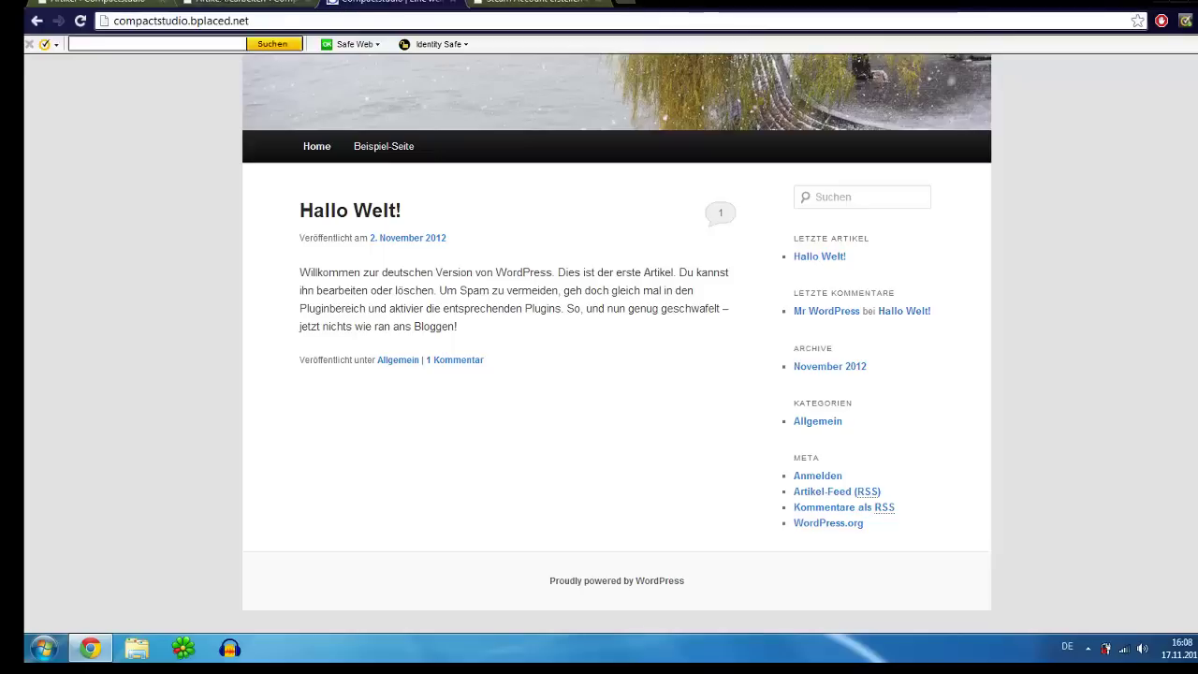
click(245, 2)
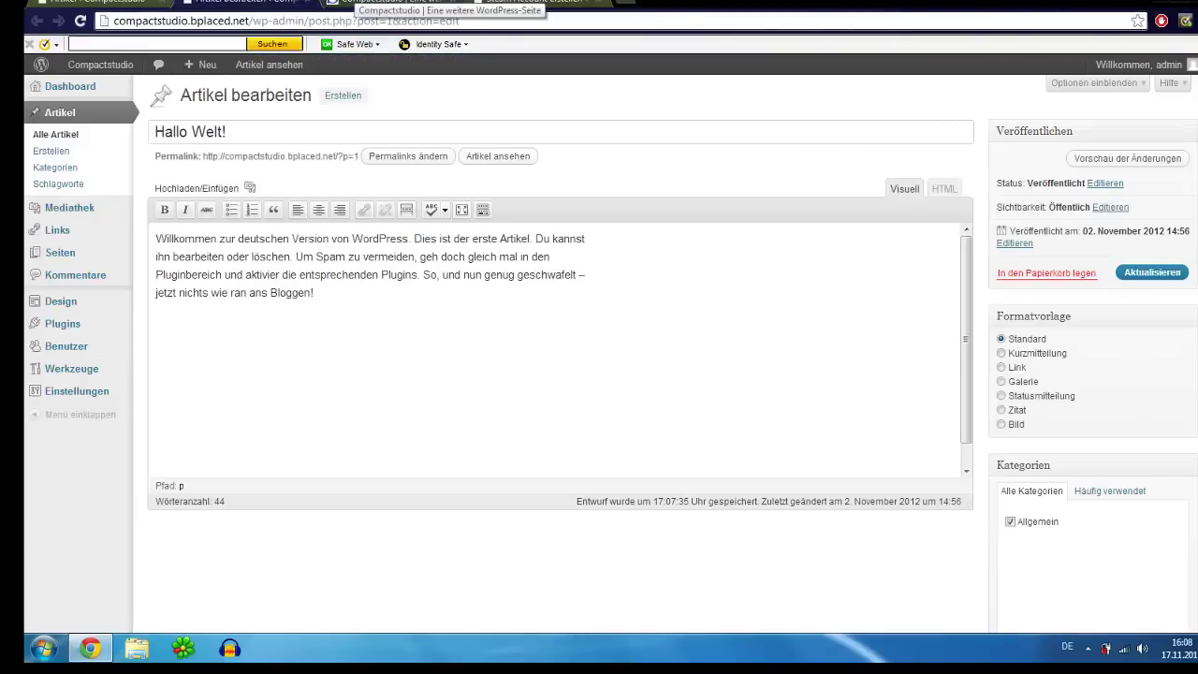
Return to the YouTube page of the CompactstudioPro site, look through its video articles and open the full article list.
click(524, 4)
click(296, 150)
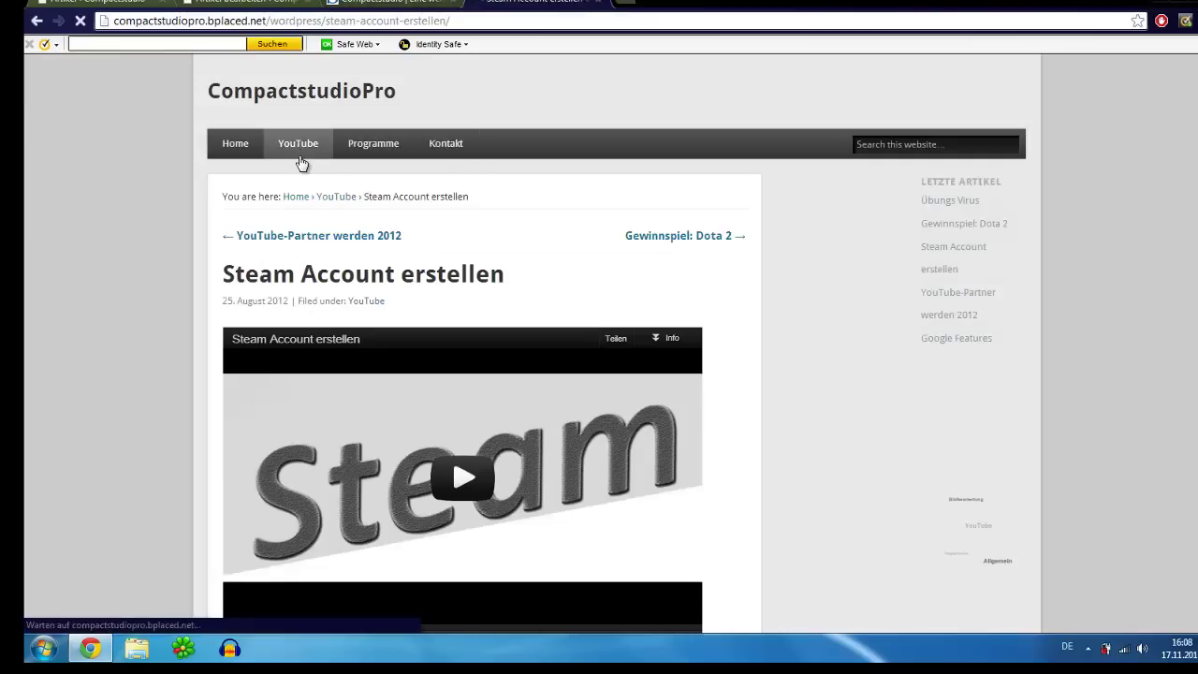
scroll(495, 377, down, 1)
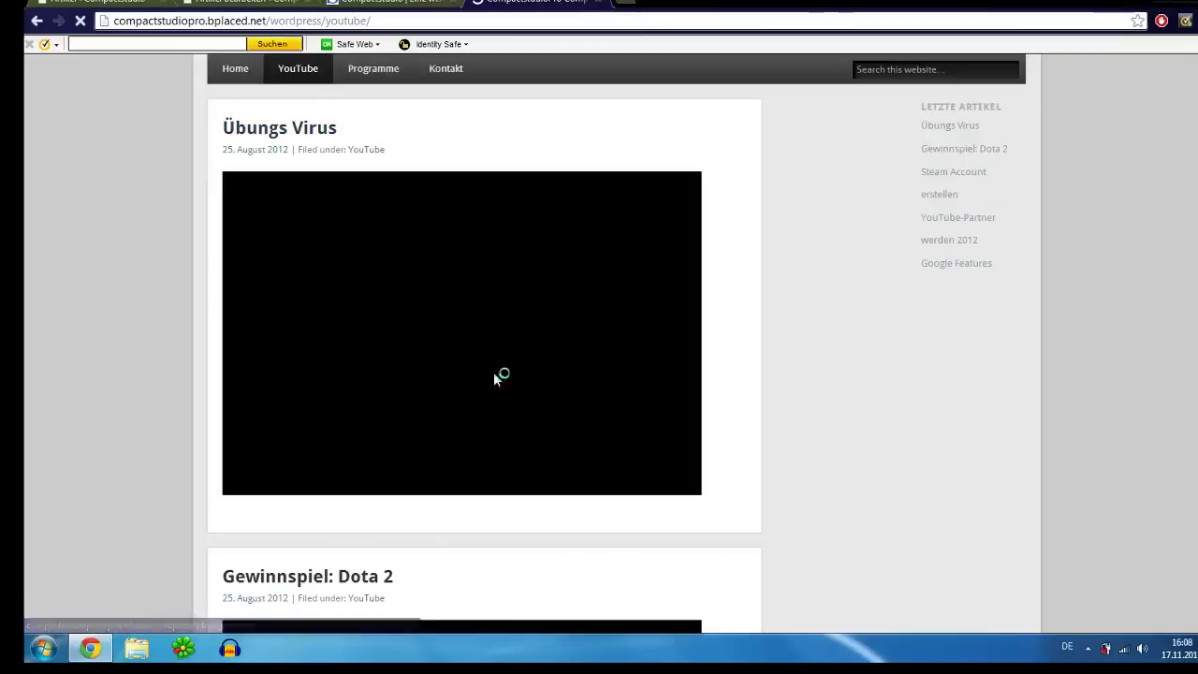
scroll(497, 377, down, 3)
scroll(511, 392, down, 1)
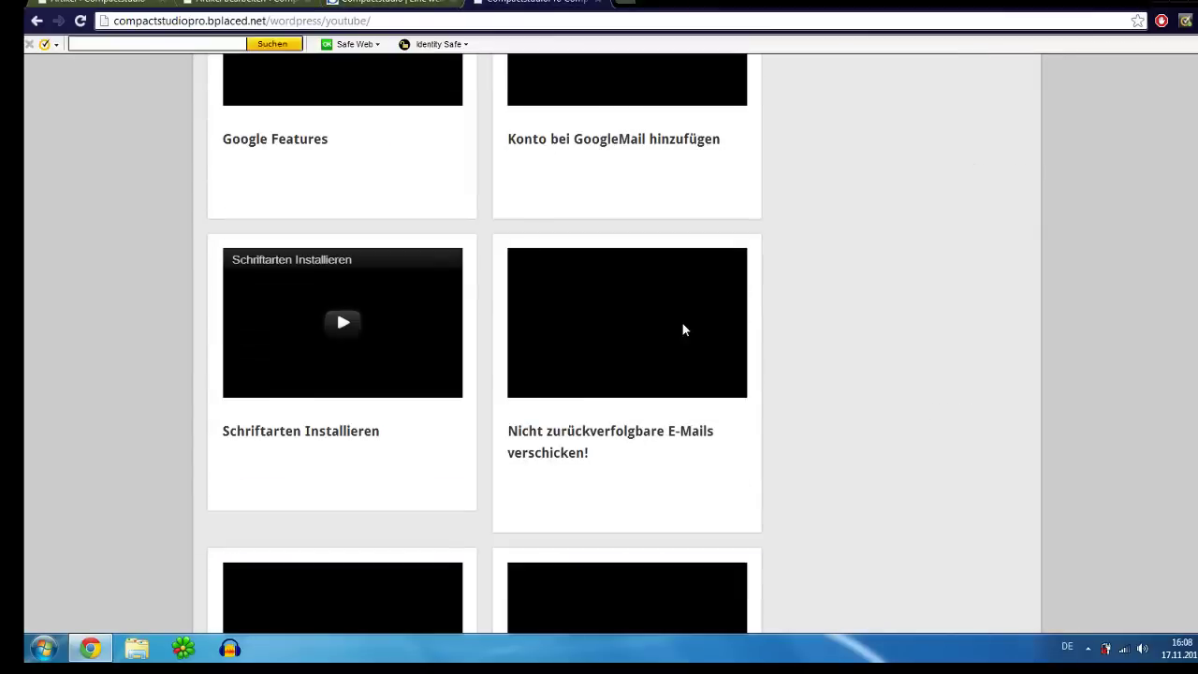
scroll(415, 109, down, 5)
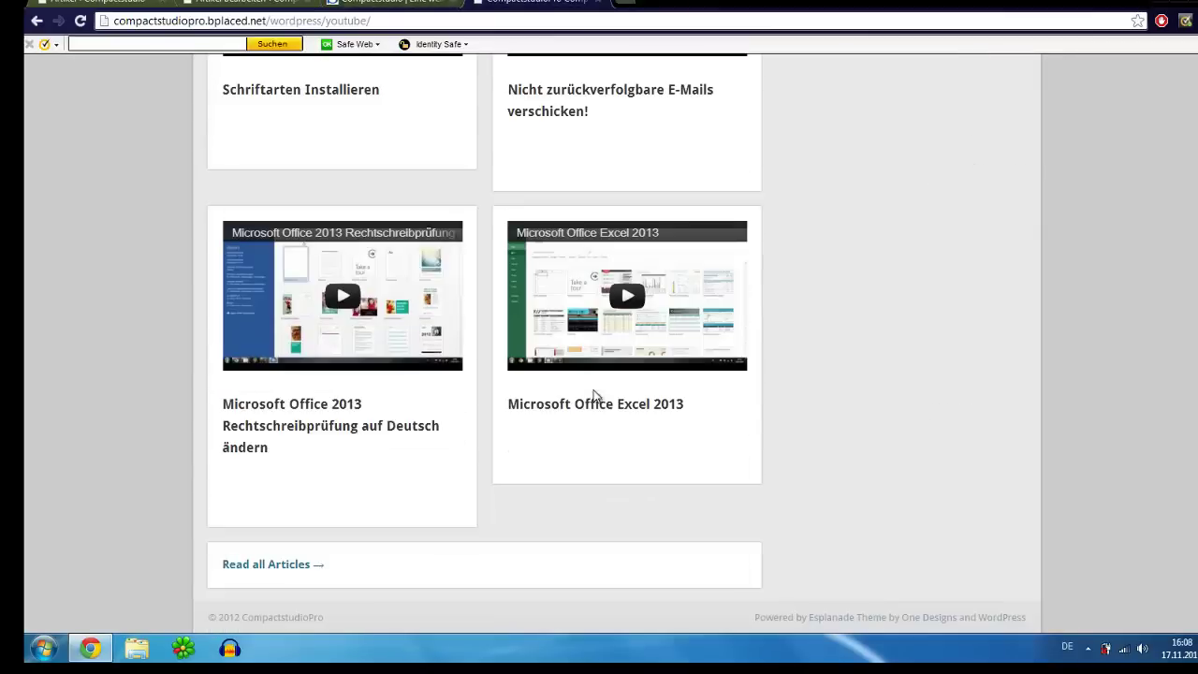
click(297, 568)
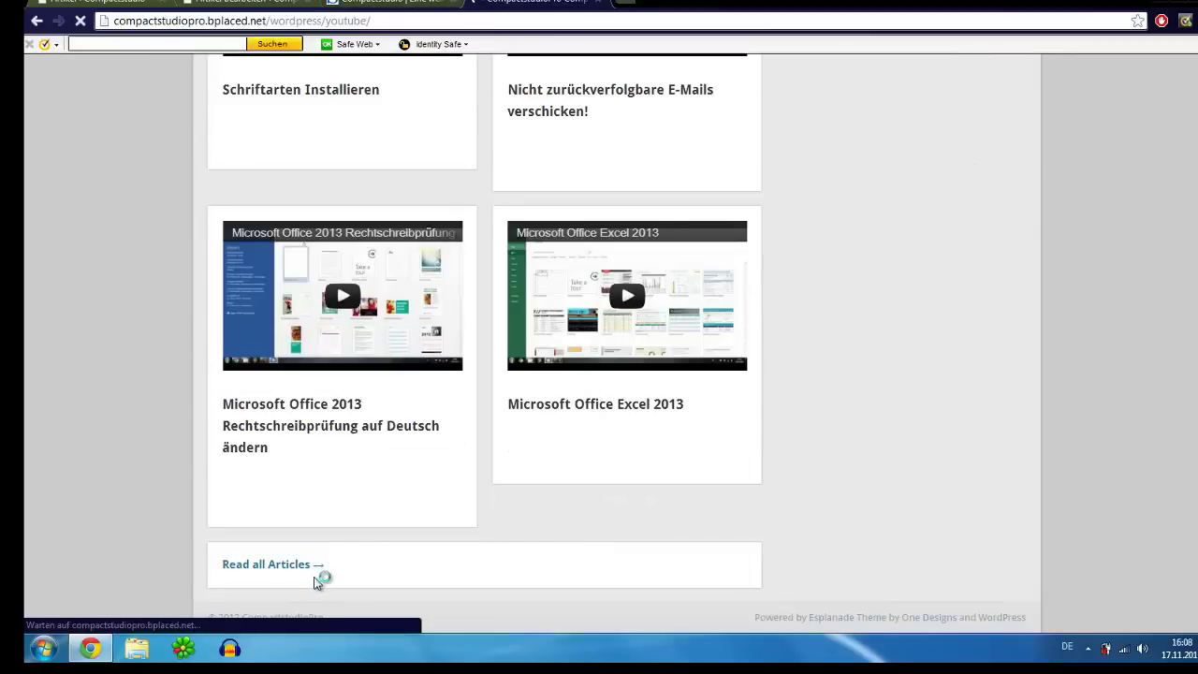
Look through the older video articles on the CompactstudioPro YouTube page and return to the Compactstudio homepage.
scroll(449, 350, down, 2)
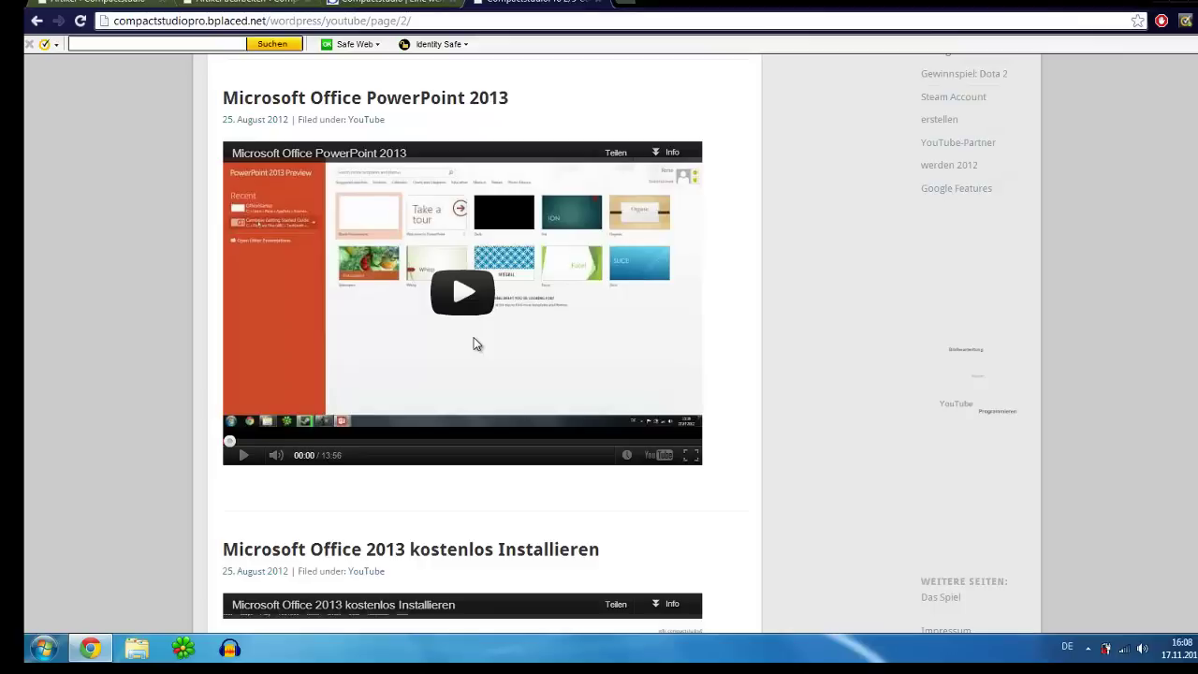
scroll(474, 344, down, 15)
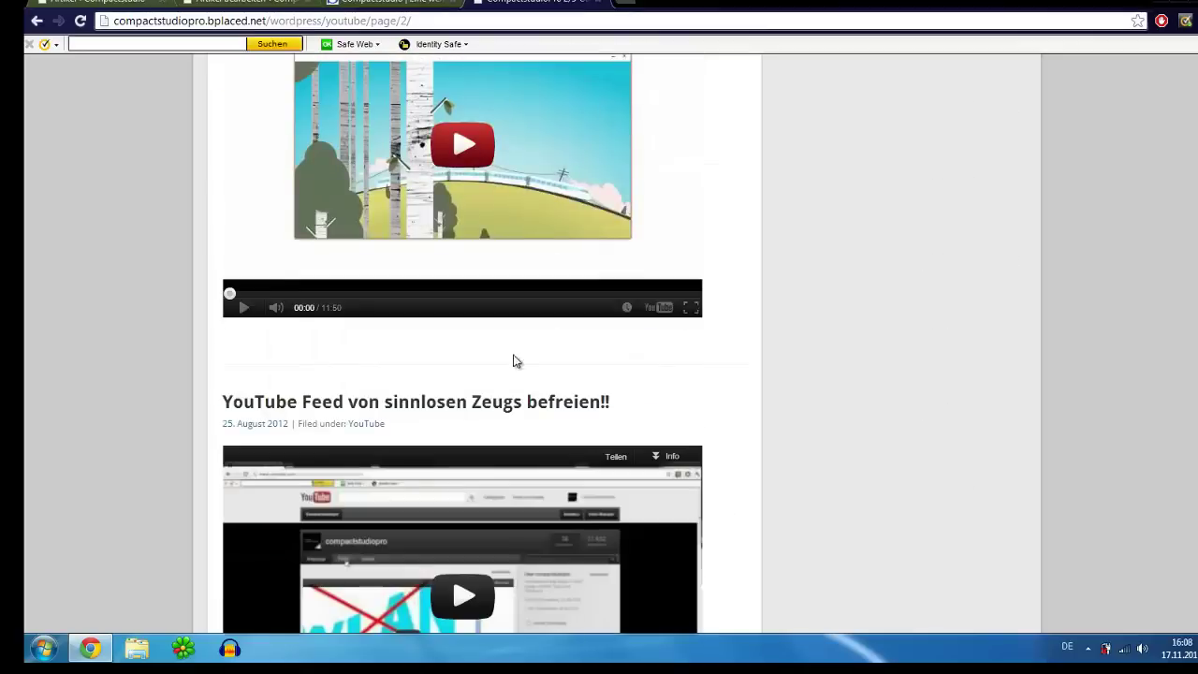
click(393, 7)
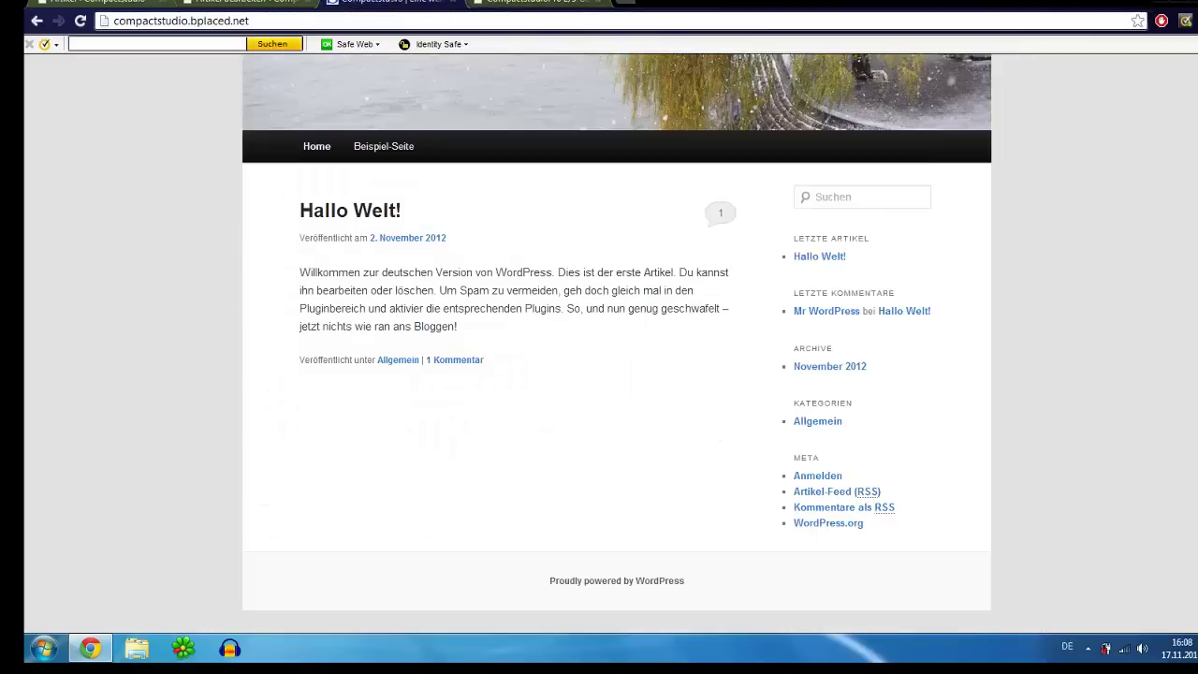
Move the "Hallo Welt!" article to the trash from its editor.
click(245, 8)
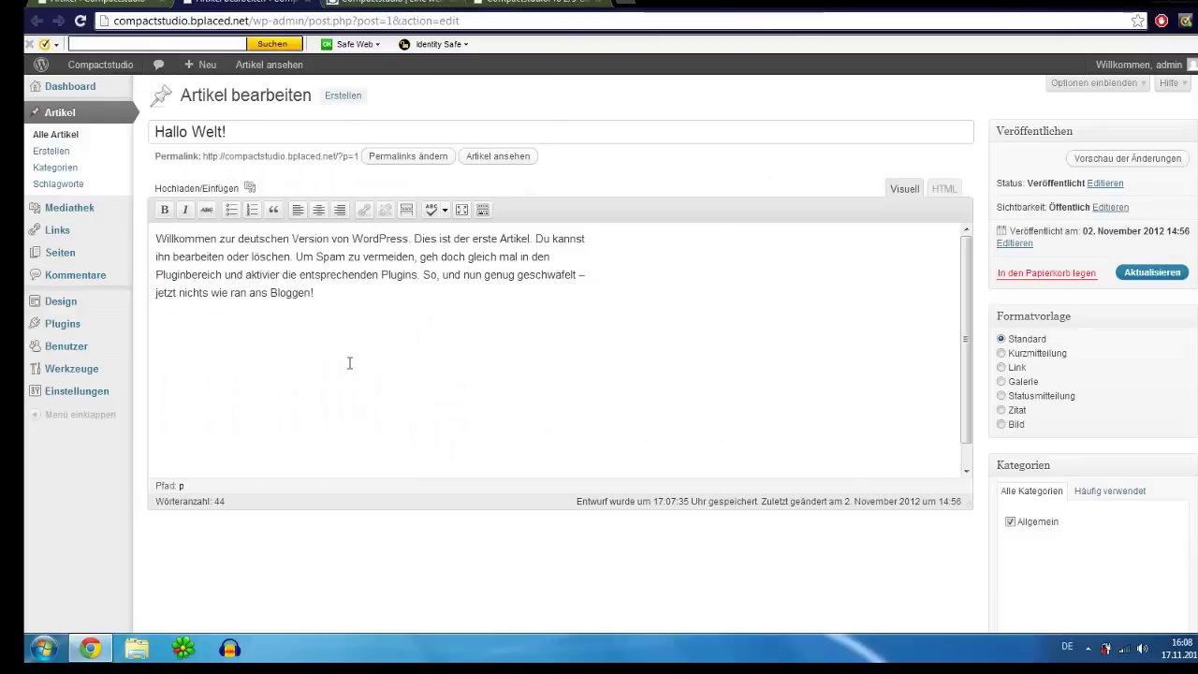
click(243, 274)
click(1094, 270)
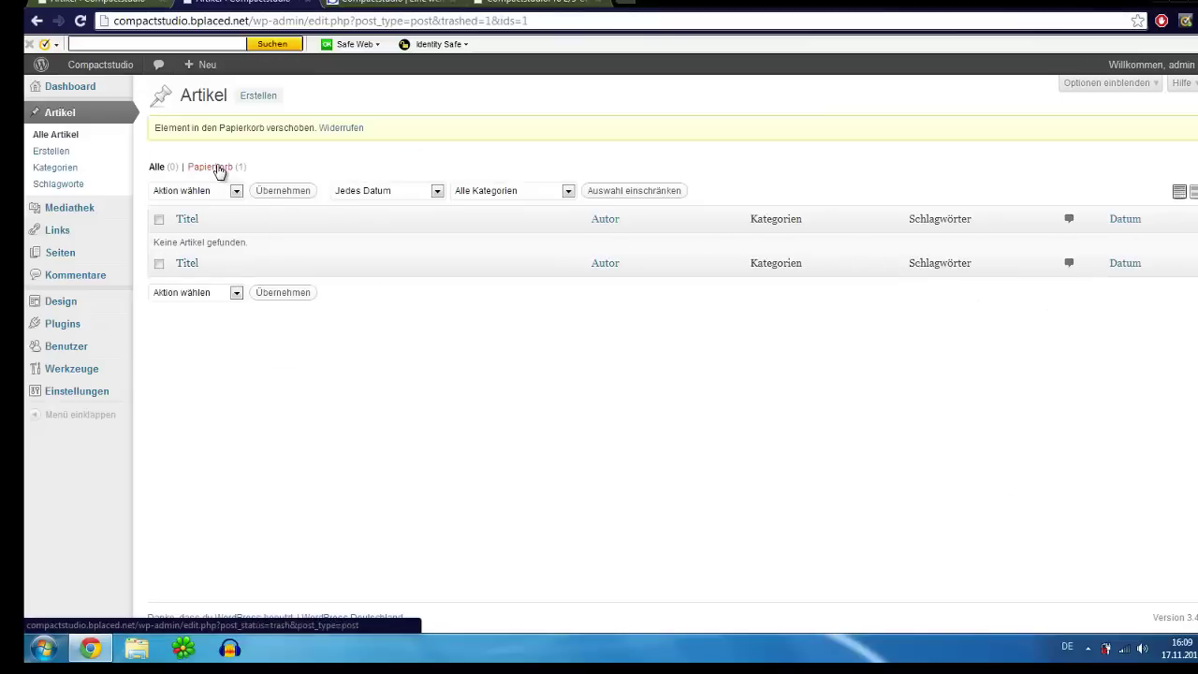
Permanently delete the "Hallo Welt!" article from the article trash.
click(217, 167)
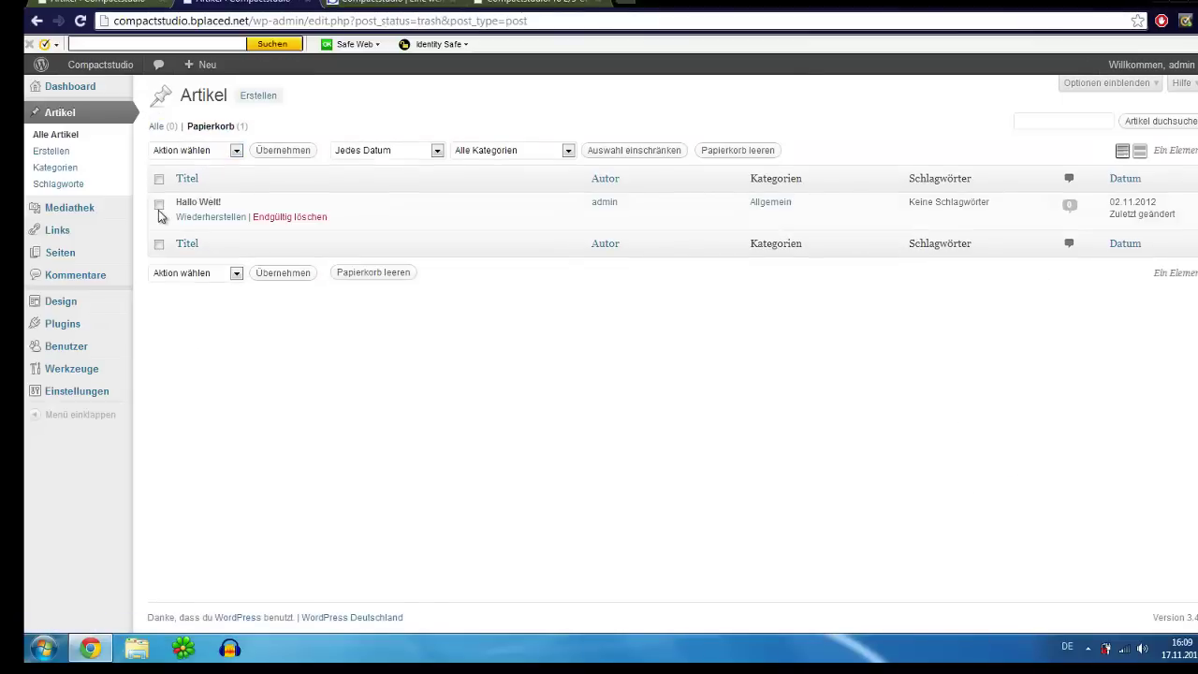
click(192, 150)
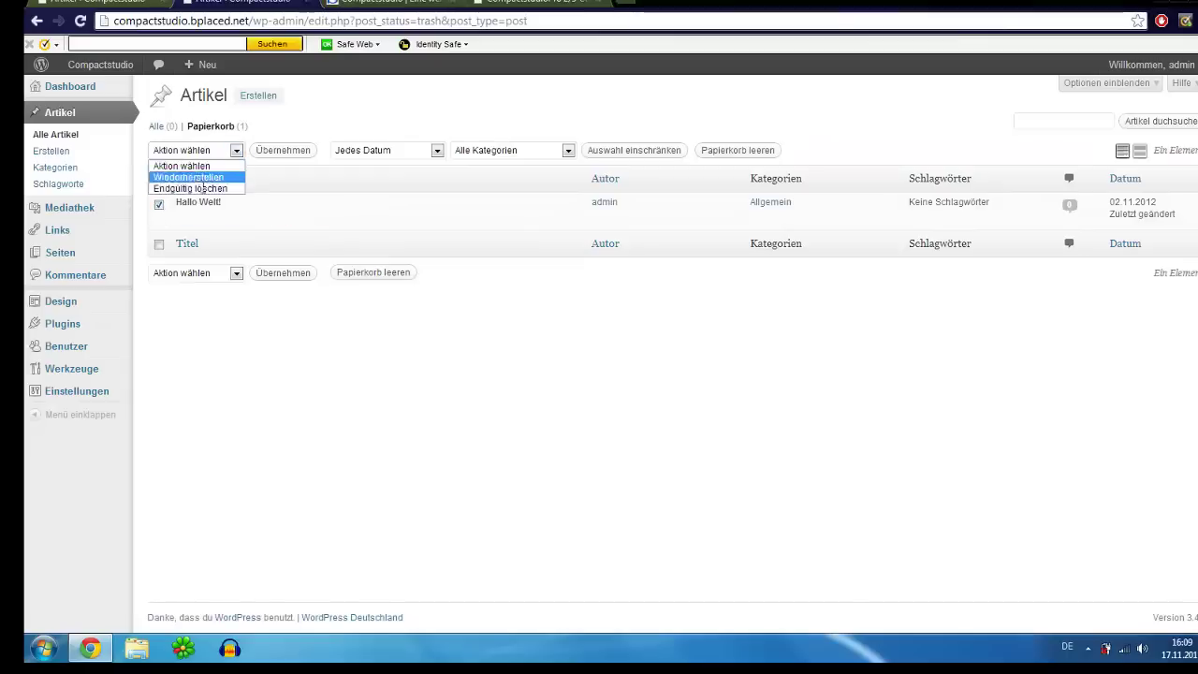
click(199, 185)
click(273, 152)
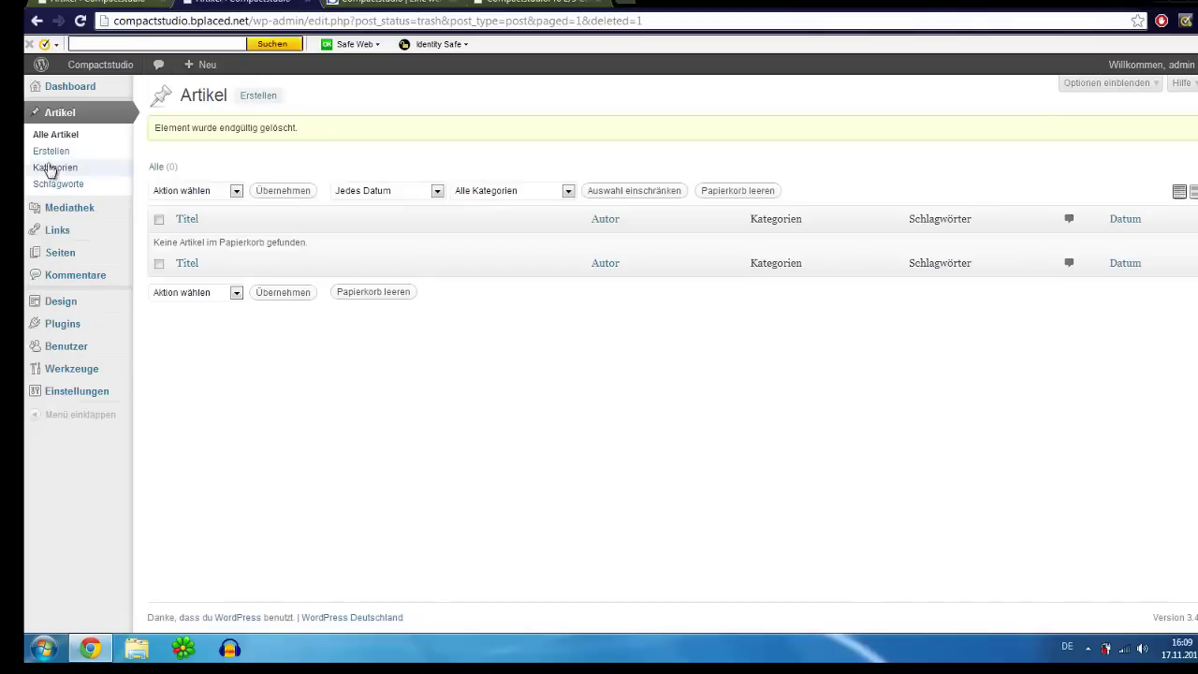
Look at the Mediathek overview and the list of links in the admin area.
mouse_move(69, 207)
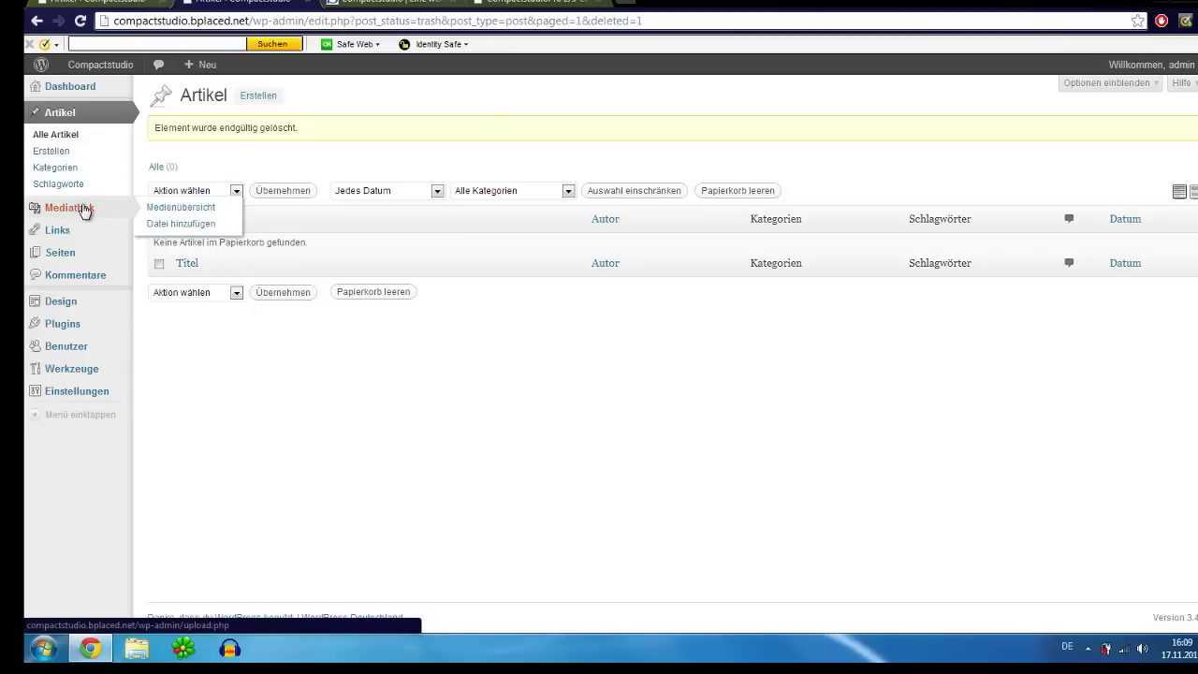
click(83, 210)
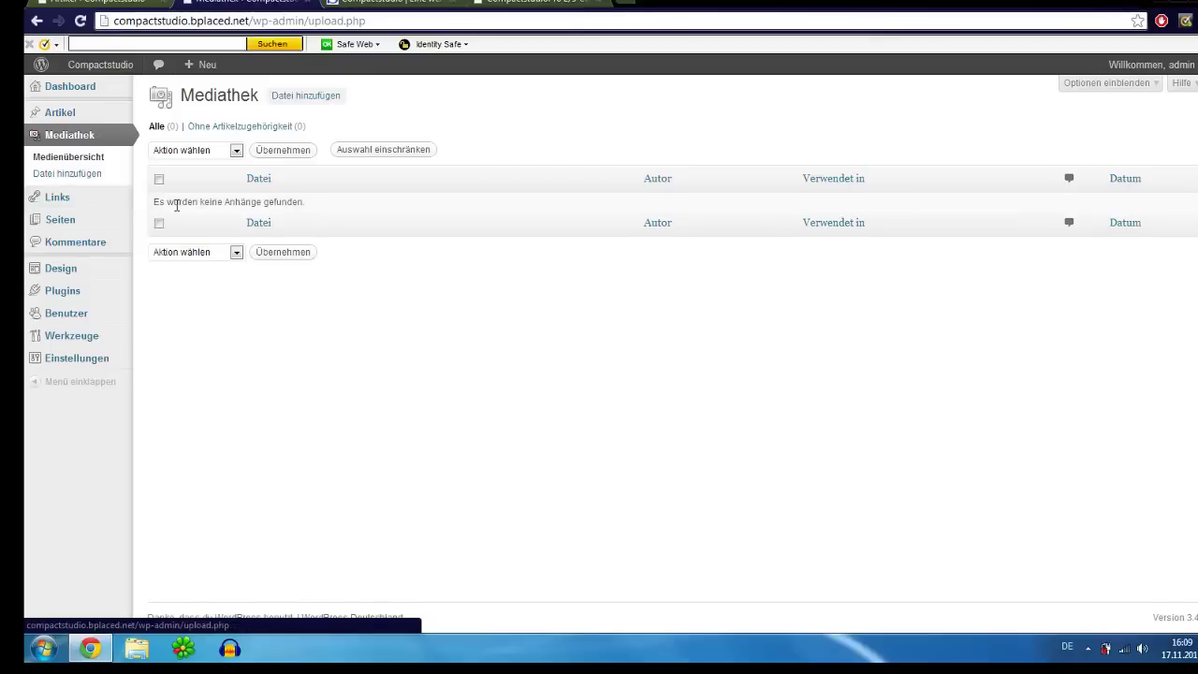
click(63, 201)
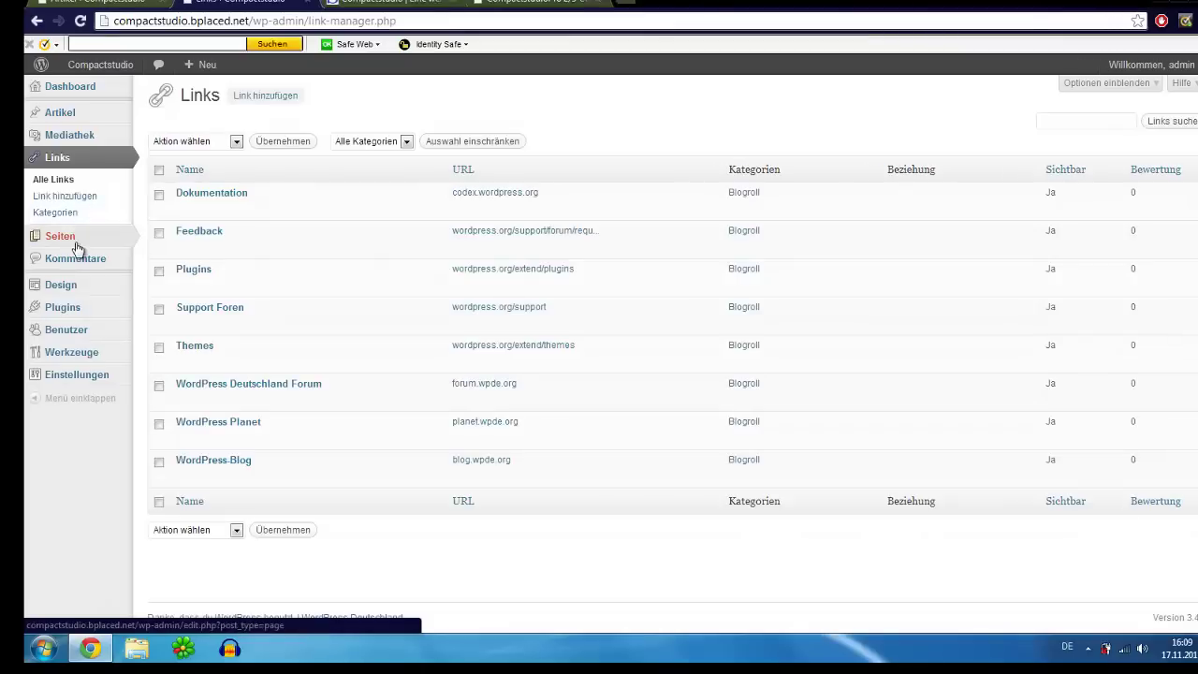
Open the list of Seiten and examine the Beispiel-Seite on the public Compactstudio site.
mouse_move(73, 247)
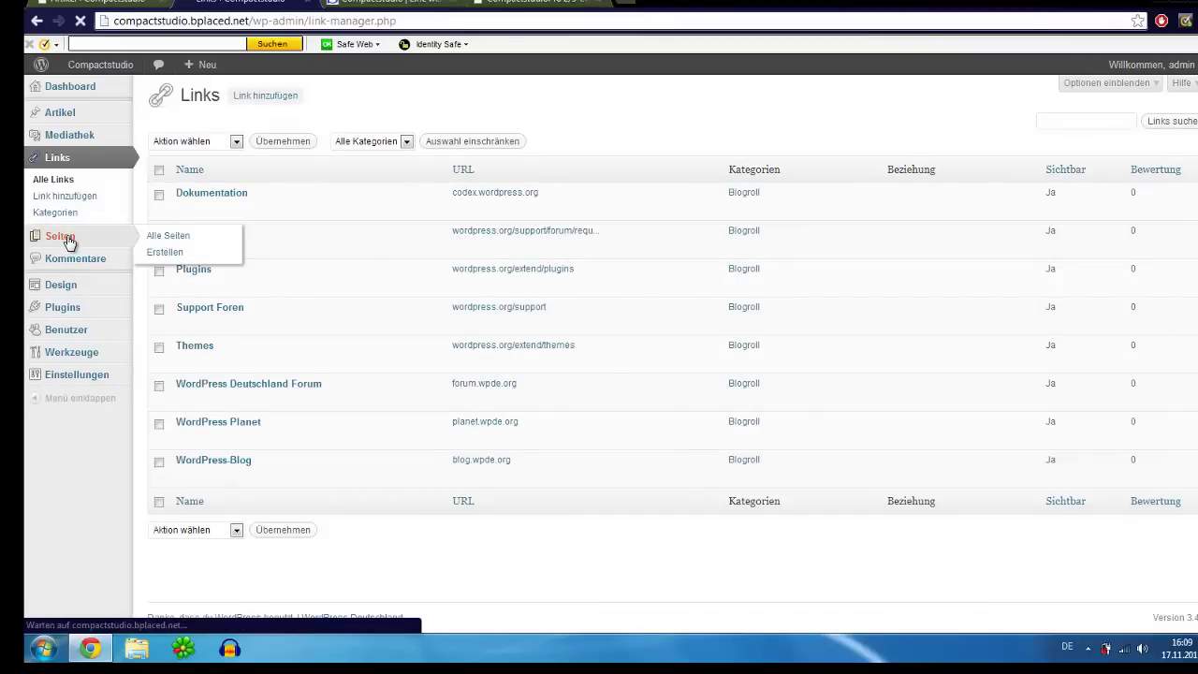
click(69, 242)
mouse_move(214, 217)
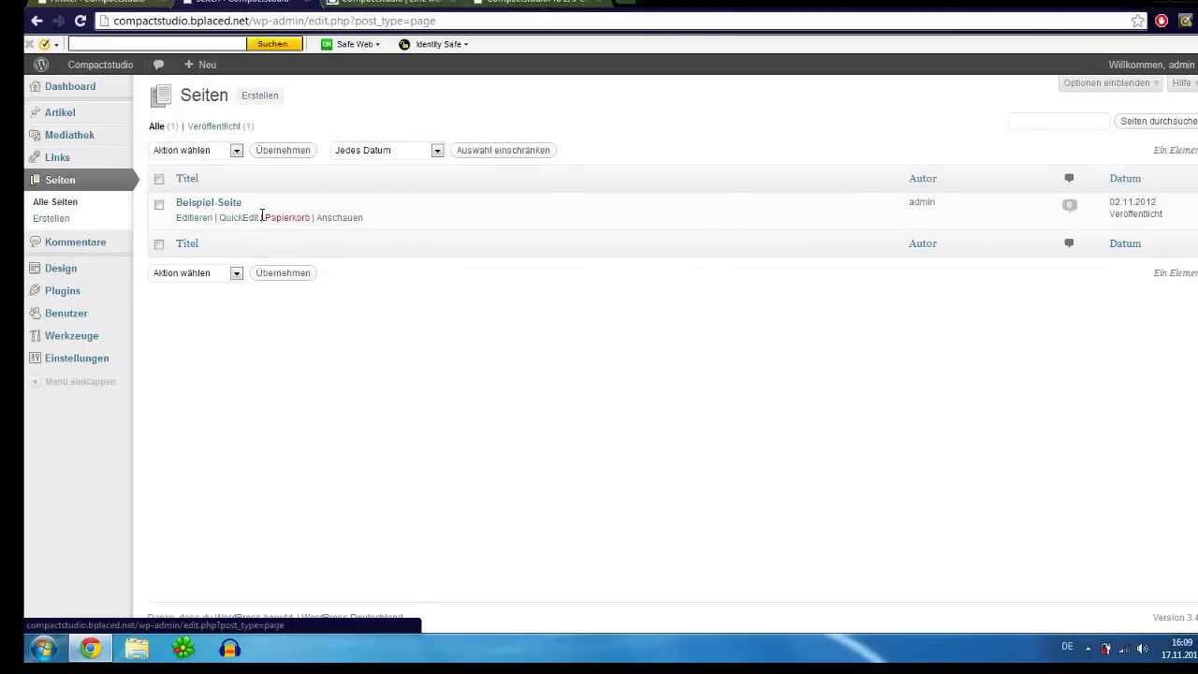
click(389, 4)
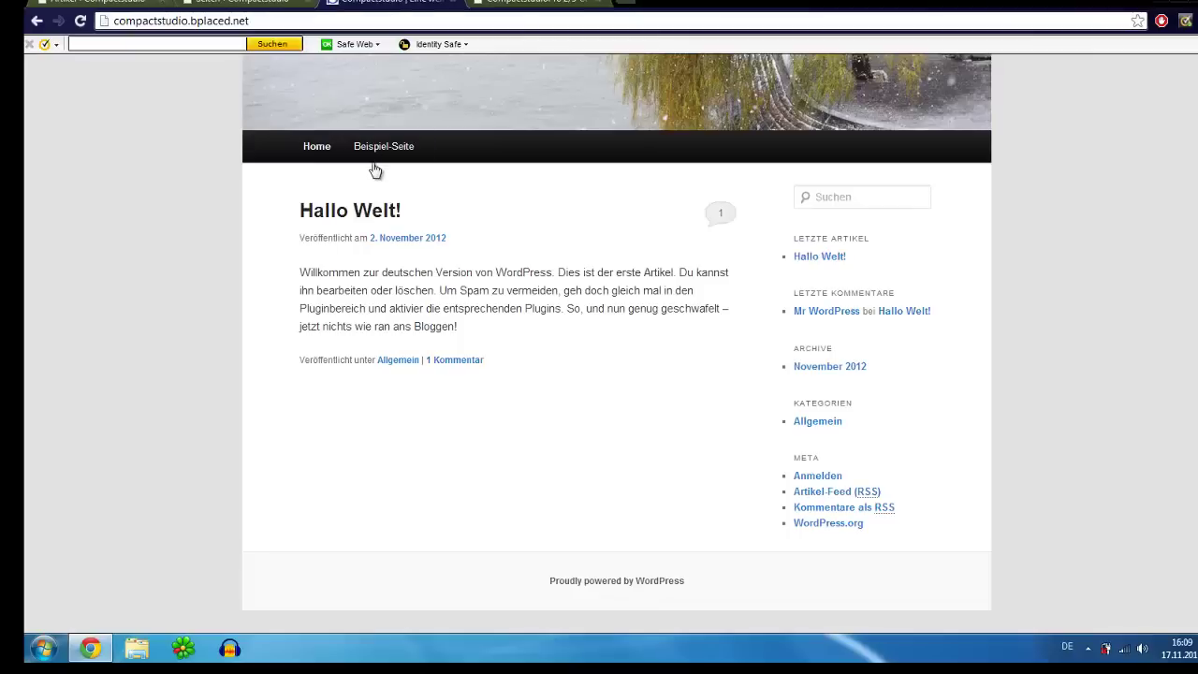
click(377, 161)
scroll(614, 366, down, 5)
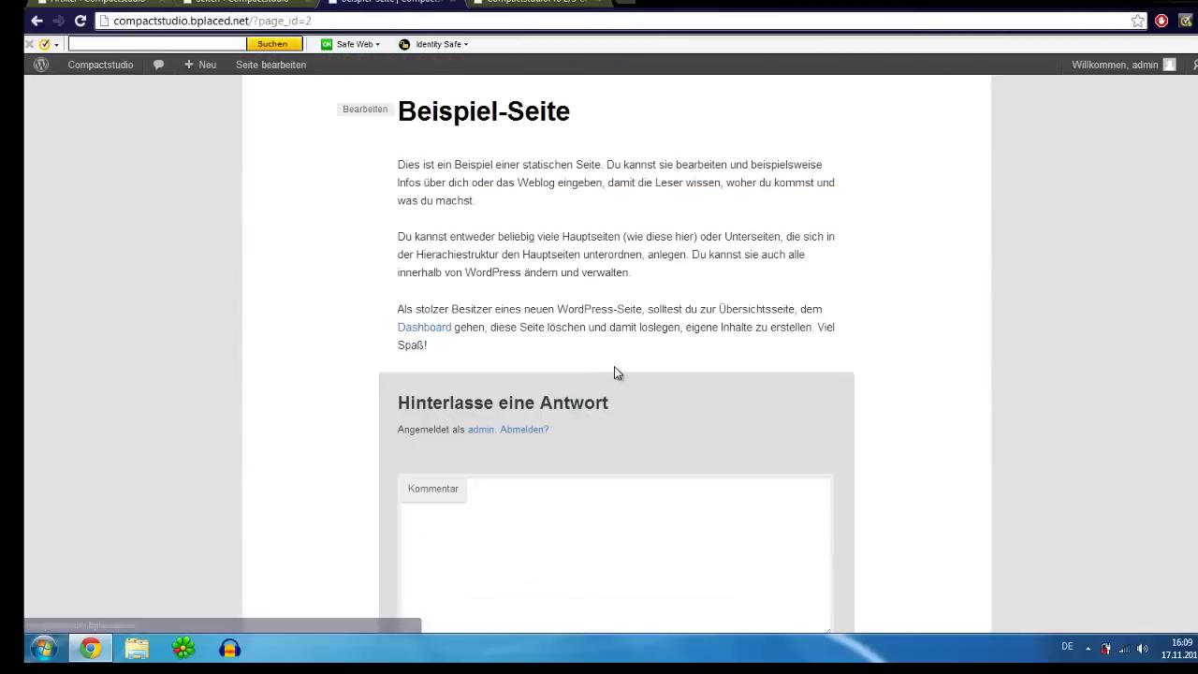
scroll(617, 366, up, 2)
scroll(562, 375, down, 2)
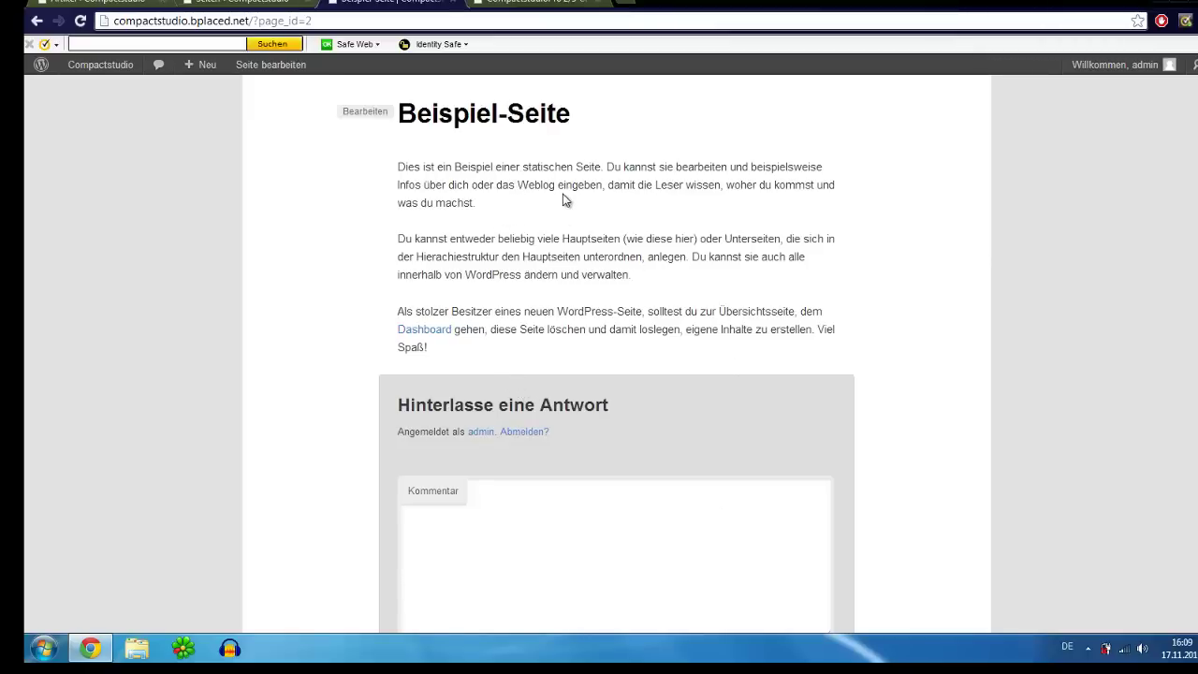
scroll(629, 206, down, 2)
scroll(631, 211, up, 6)
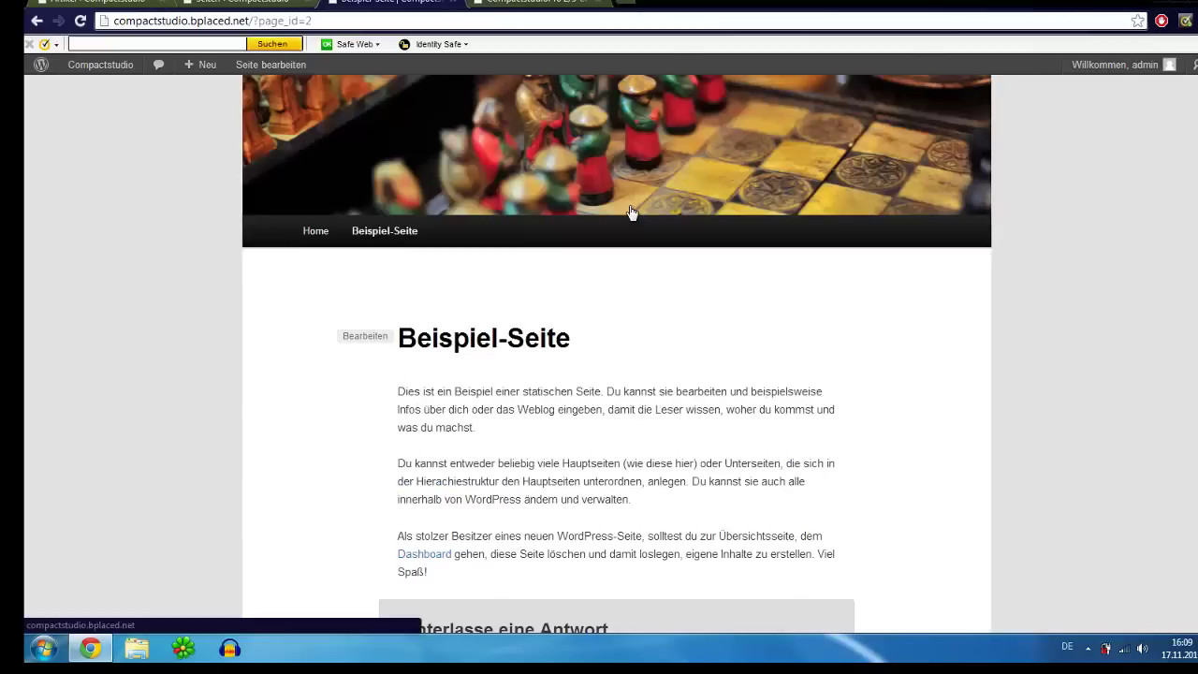
scroll(758, 309, down, 1)
scroll(758, 309, down, 4)
scroll(625, 204, up, 5)
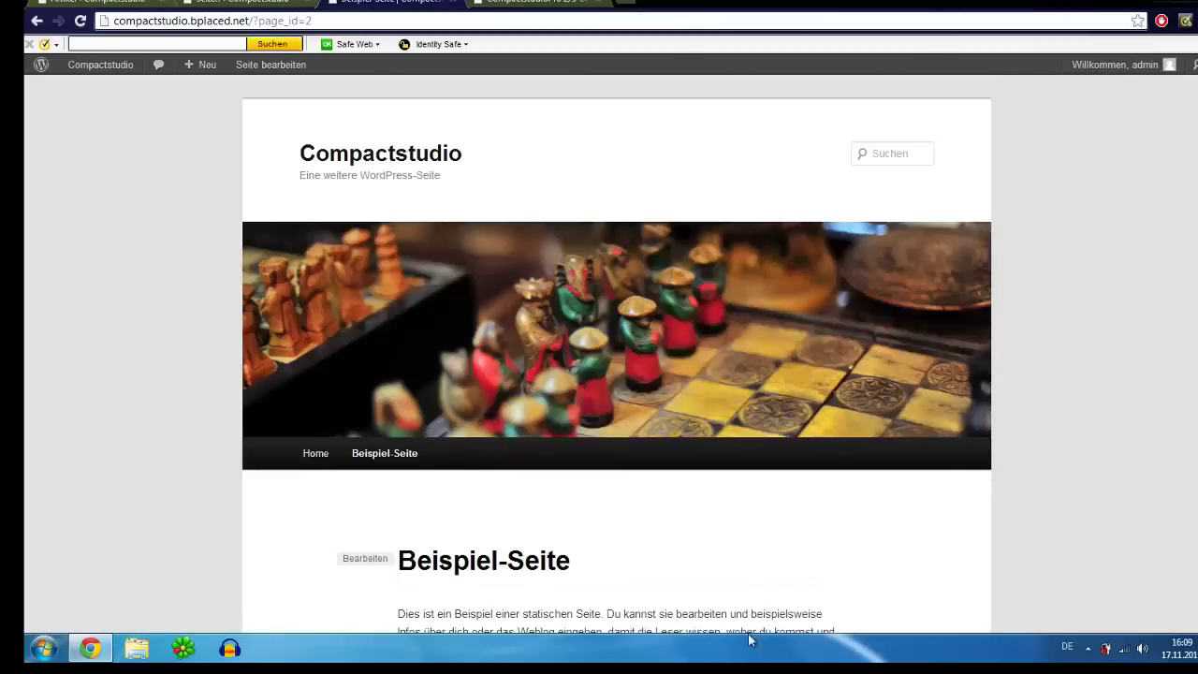
Move the Beispiel-Seite to the trash in the admin area and delete it permanently.
key(ctrl+shift+Tab)
mouse_move(187, 228)
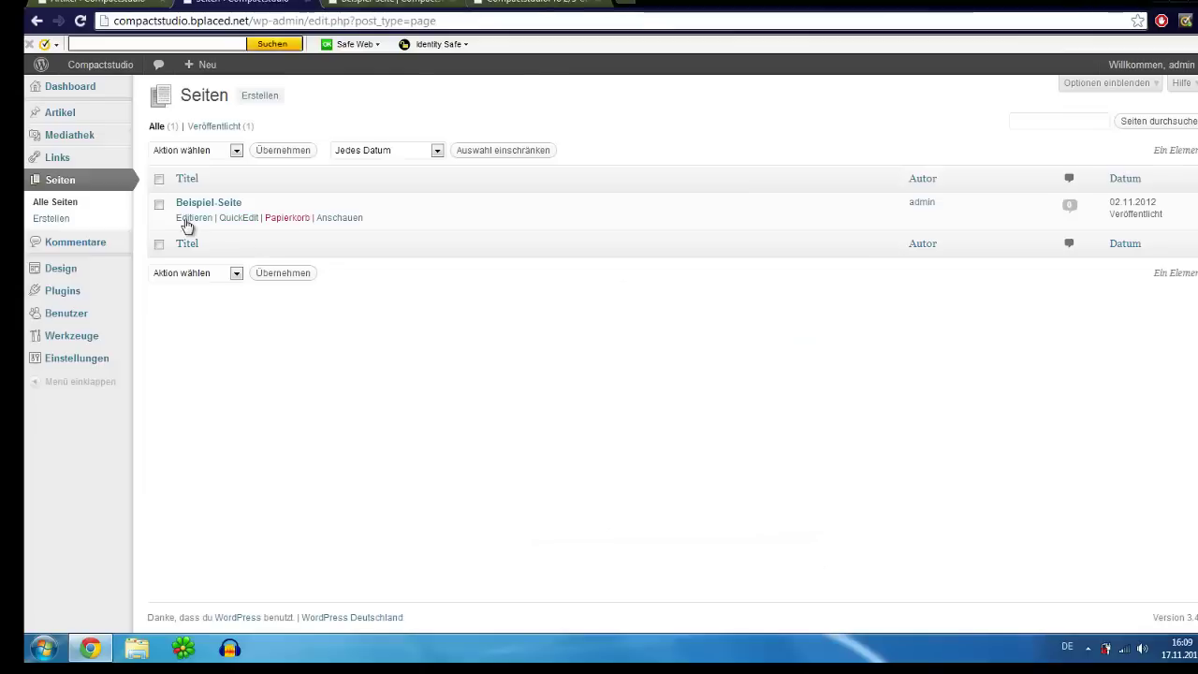
click(286, 221)
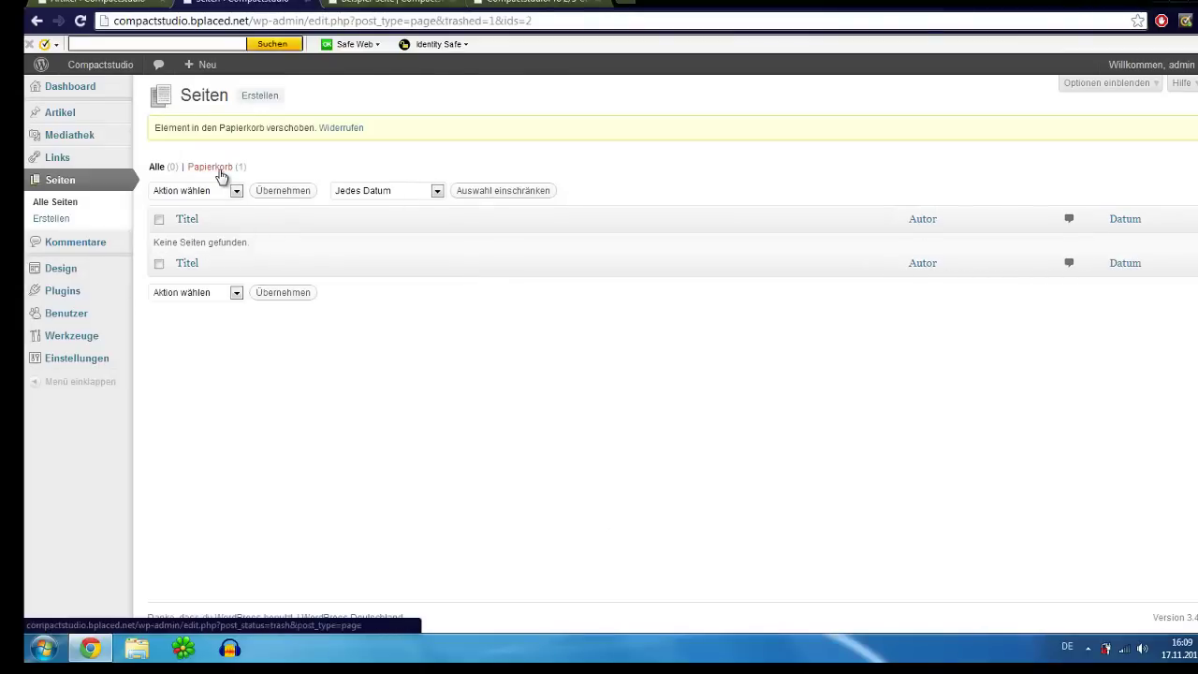
click(220, 177)
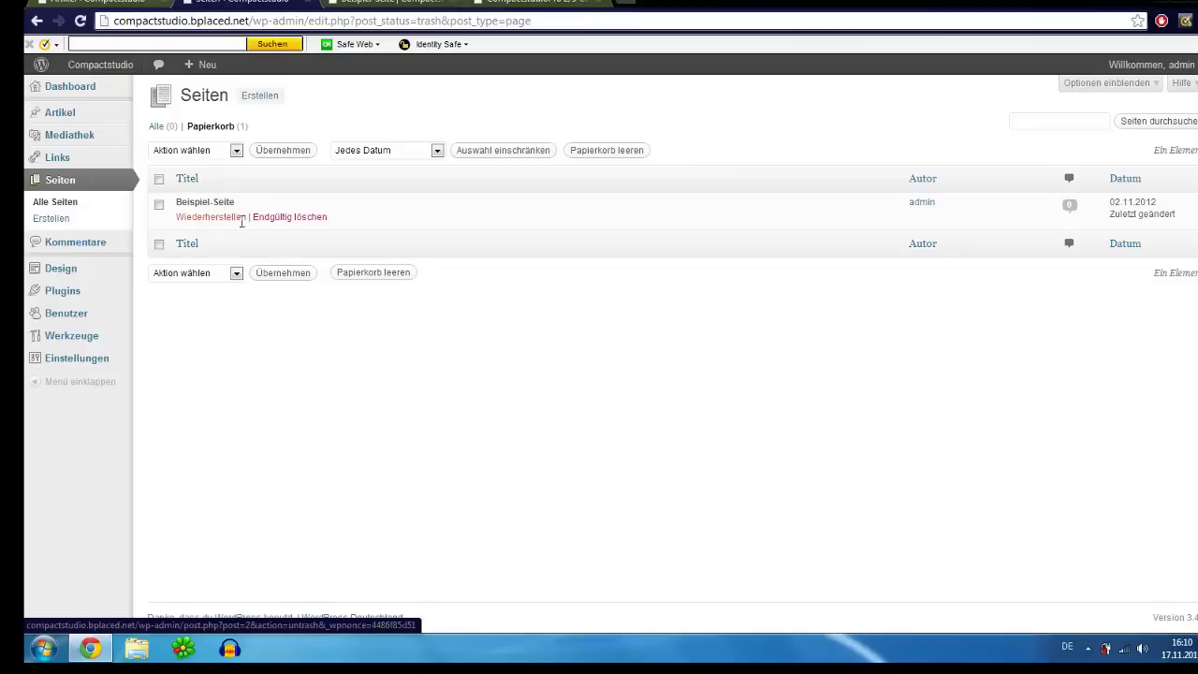
click(278, 220)
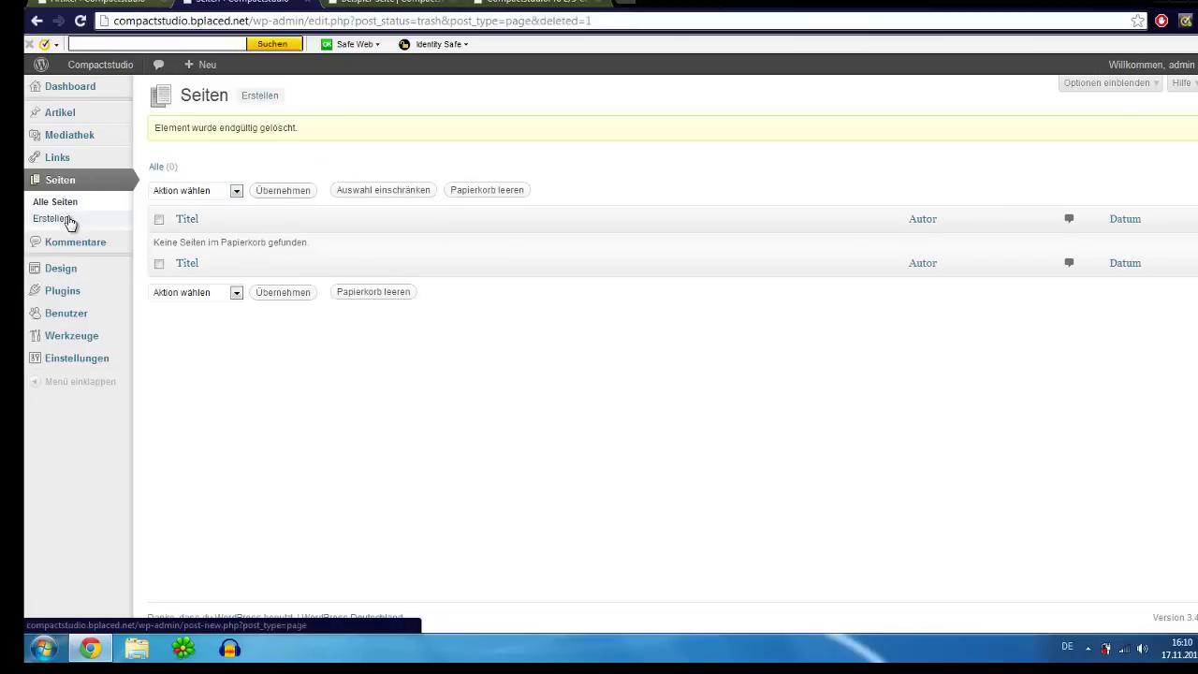
Reload the address of the deleted Beispiel-Seite on the public site and examine what it displays.
click(393, 3)
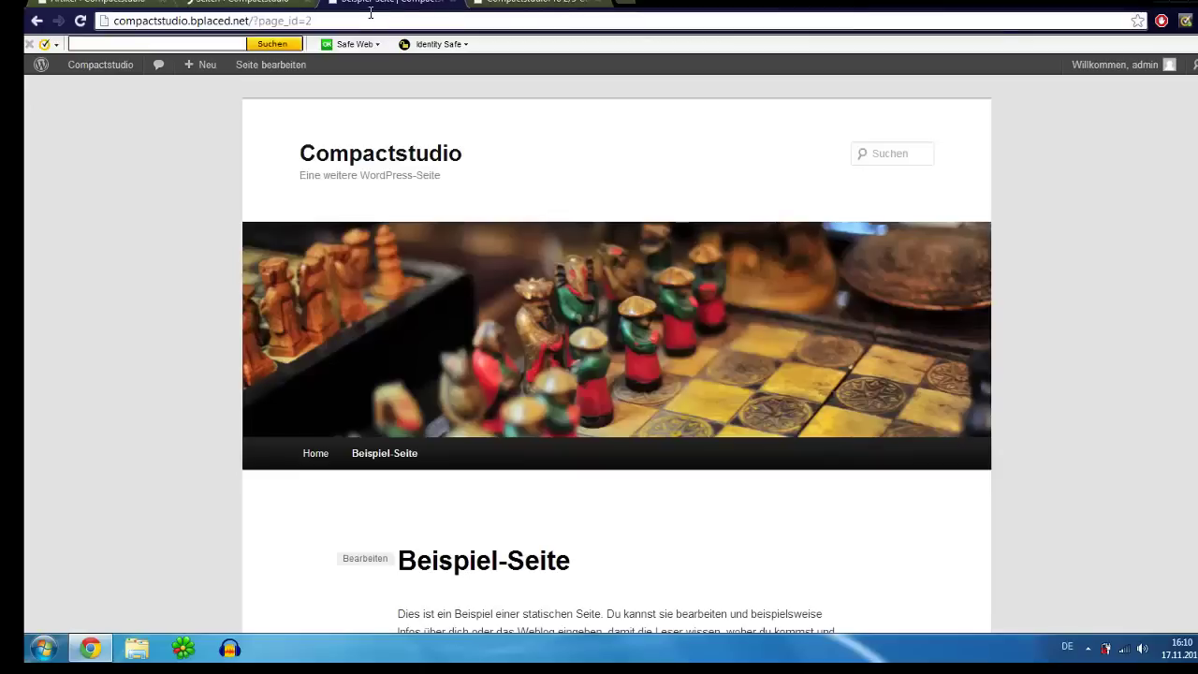
scroll(481, 206, down, 3)
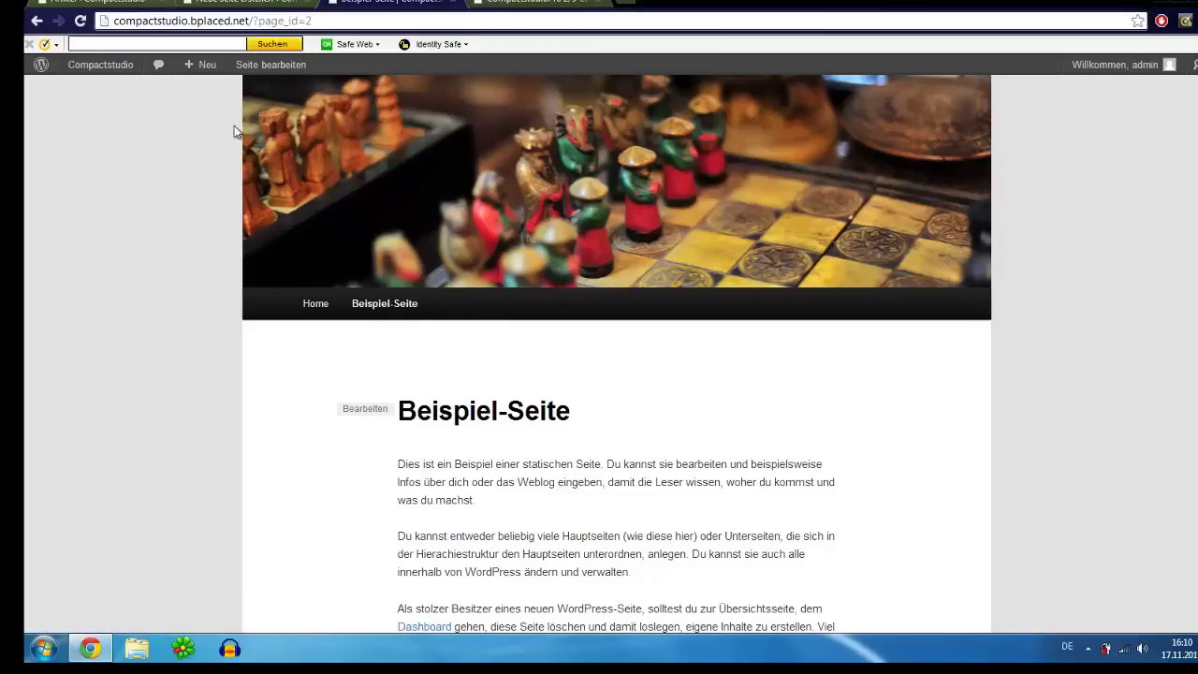
click(81, 26)
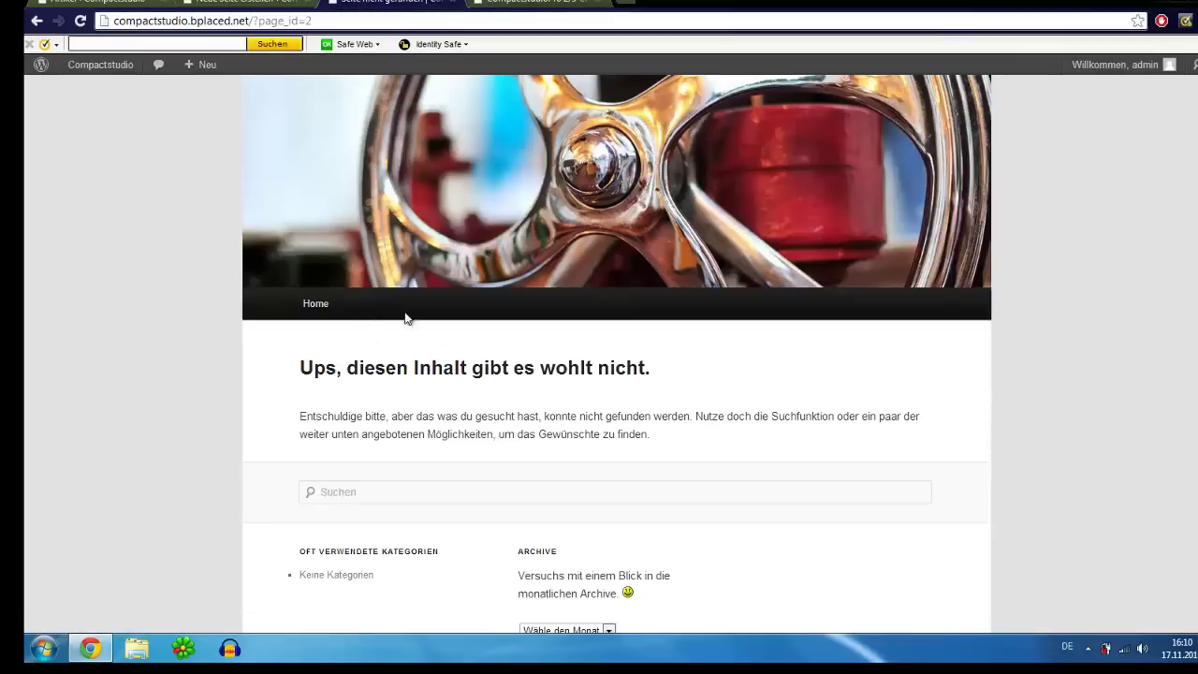
scroll(423, 348, down, 3)
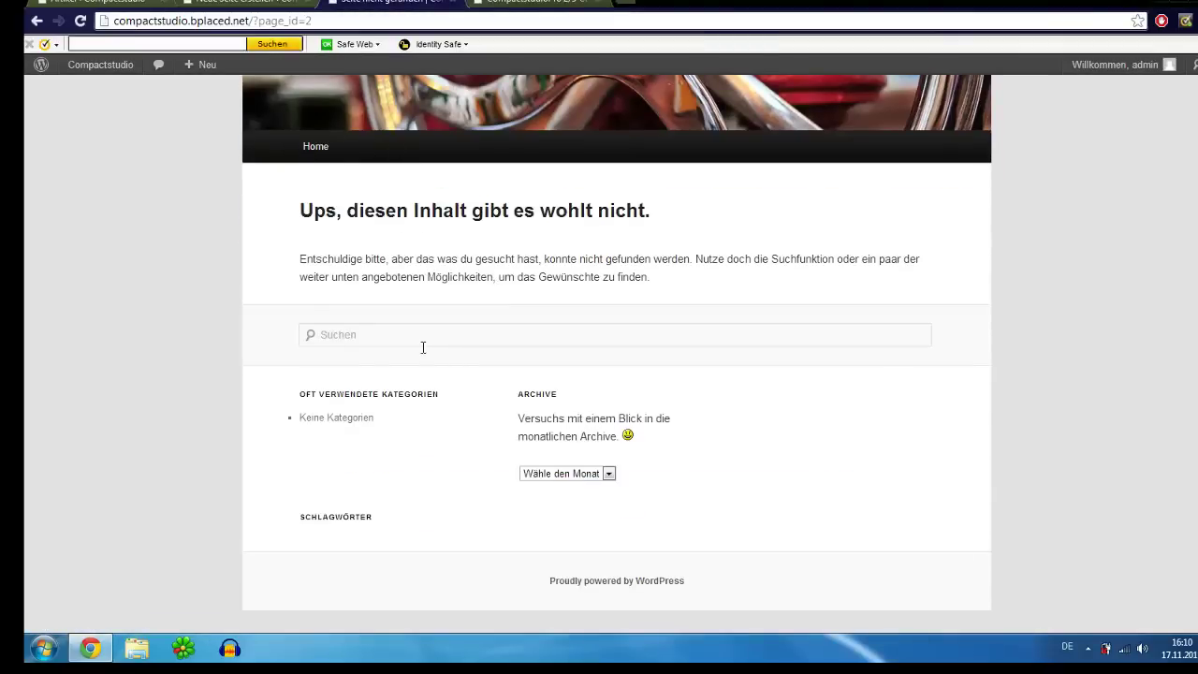
Open the Compactstudio homepage and check its content area and navigation bar.
scroll(427, 360, up, 3)
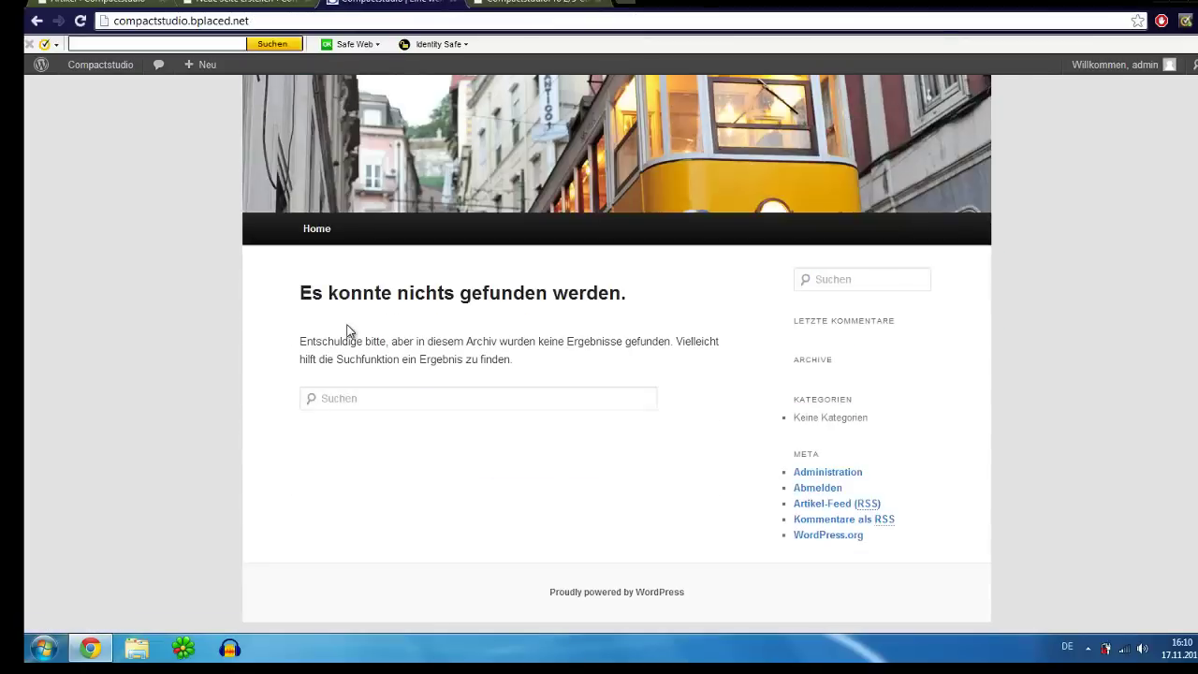
drag(290, 290, 547, 367)
click(435, 358)
scroll(460, 306, up, 2)
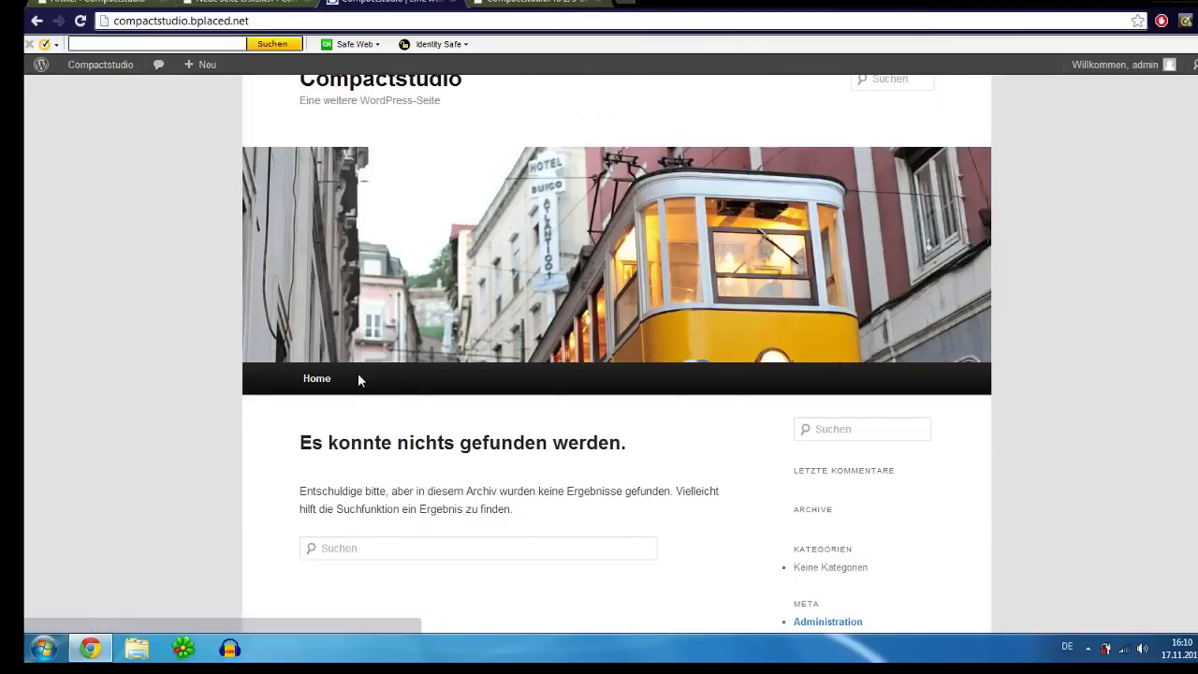
Title the new page "Impressum" and start its text with the line "Test-Impressum:".
click(248, 3)
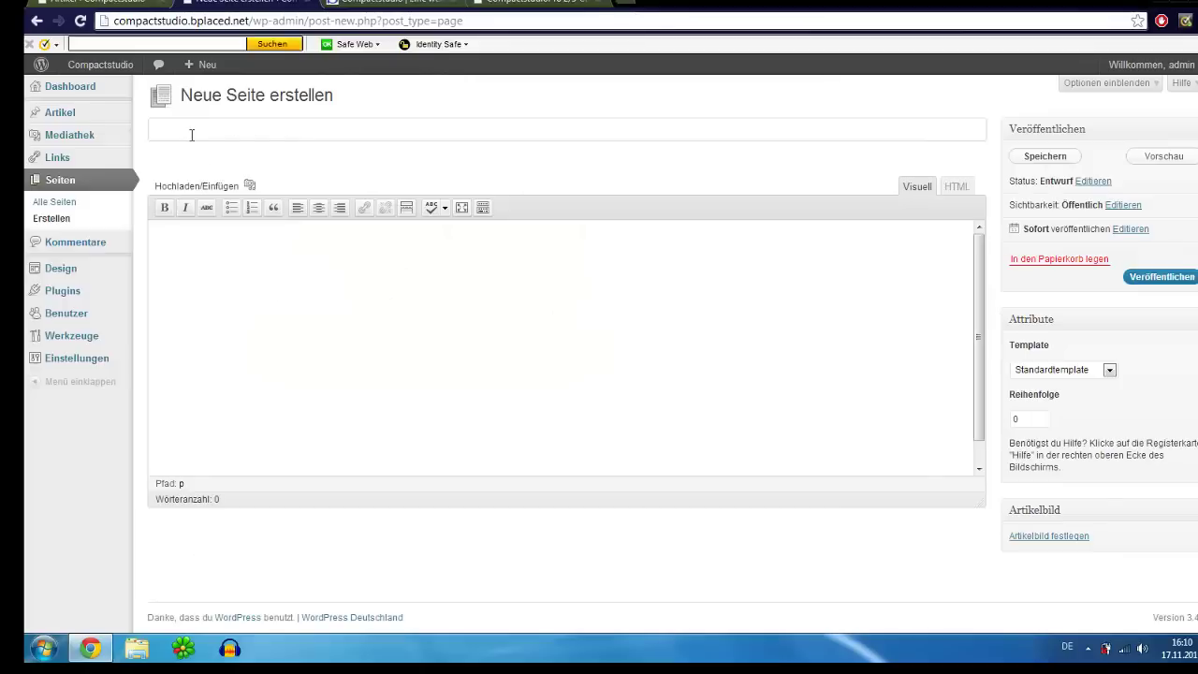
text(Impressum)
click(312, 345)
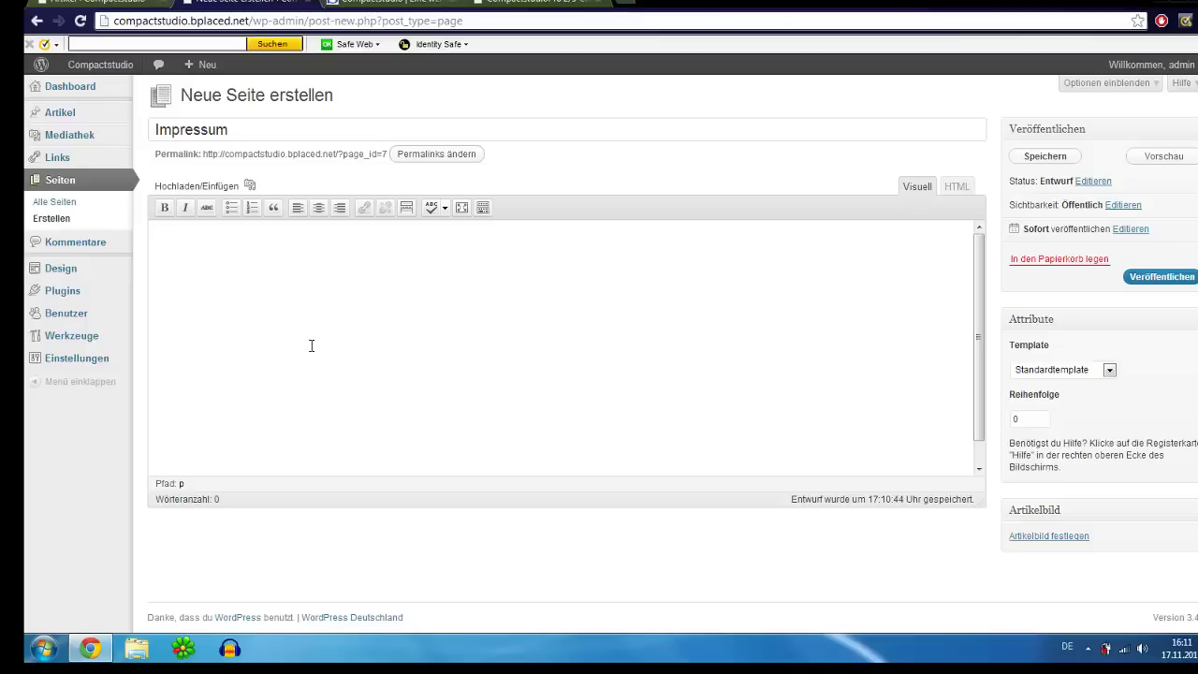
text(Test-Impressum:Gesc)
key(BackSpace)
key(BackSpace)
key(BackSpace)
key(BackSpace)
Add the sentence "Das Impressum wird in den nächsten Tagen veröffentlicht." a few lines below the Test-Impressum heading.
text(Das Impre)
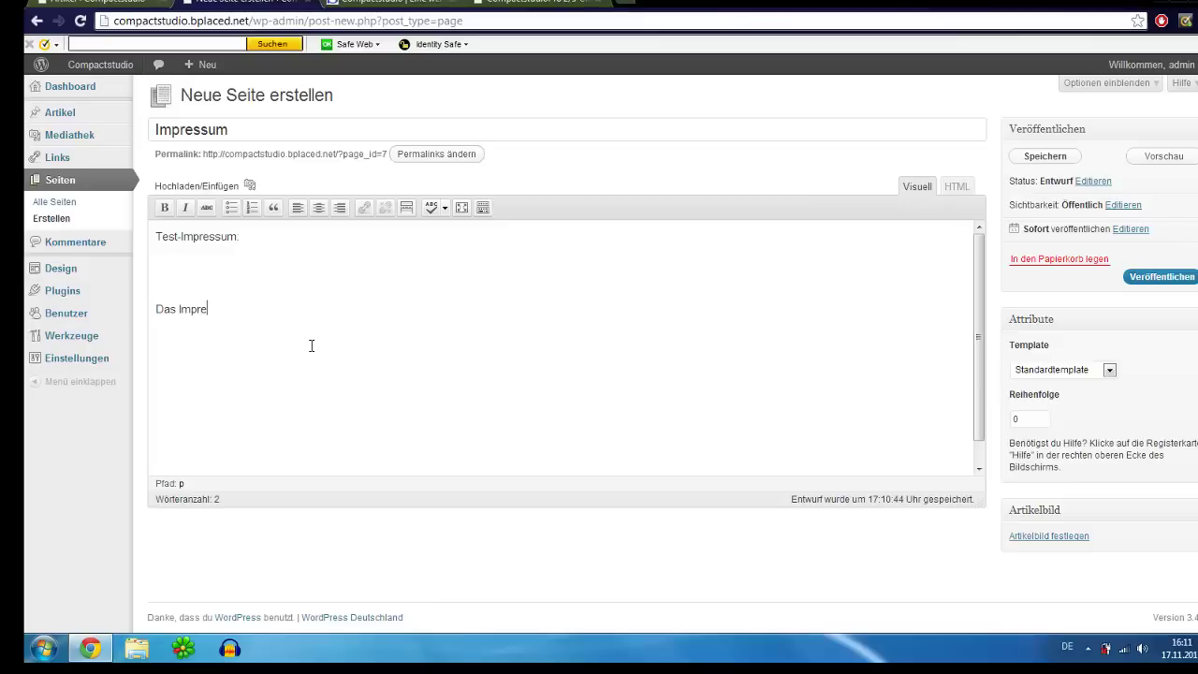
text(ssum wird in den nächste)
key(BackSpace)
key(BackSpace)
key(BackSpace)
key(BackSpace)
text(chsten Tagen veröffentlicht.)
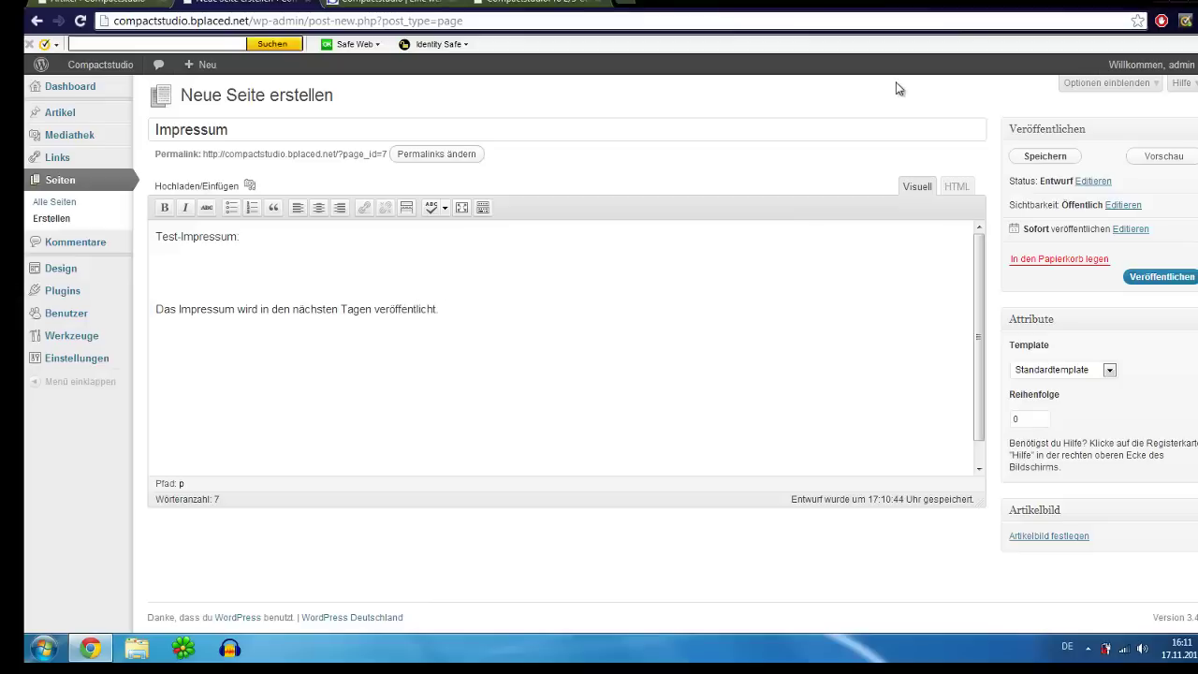
Publish the Impressum page and dismiss the Windows colour scheme prompt.
click(1163, 278)
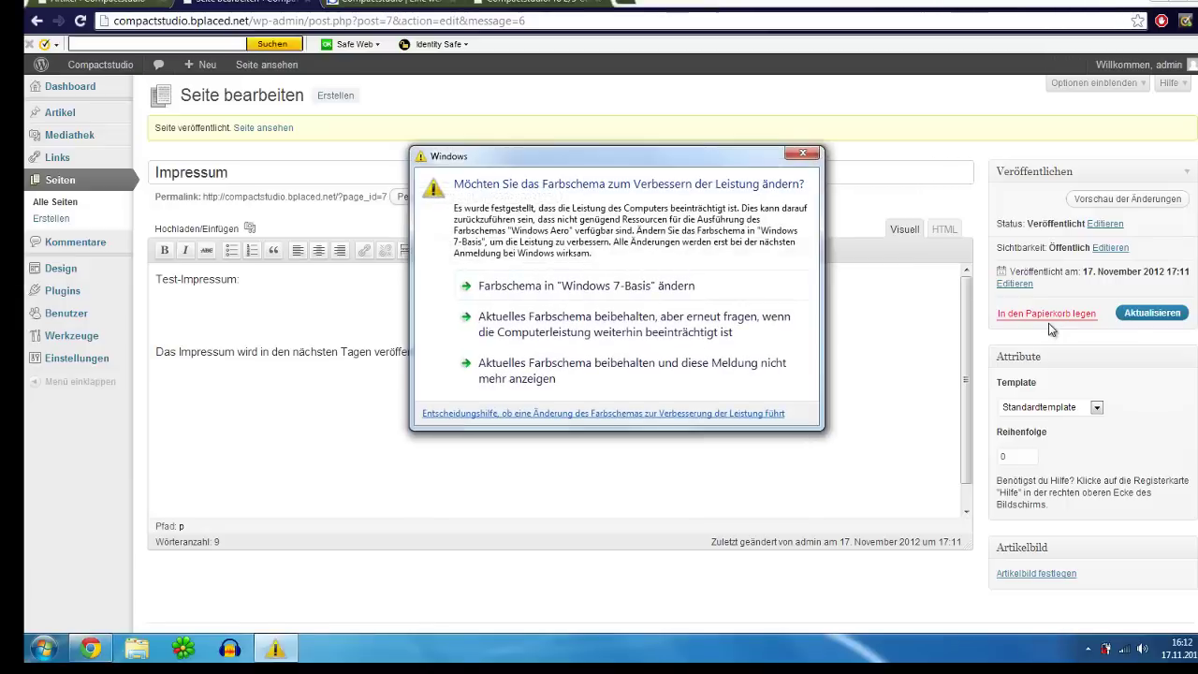
click(801, 153)
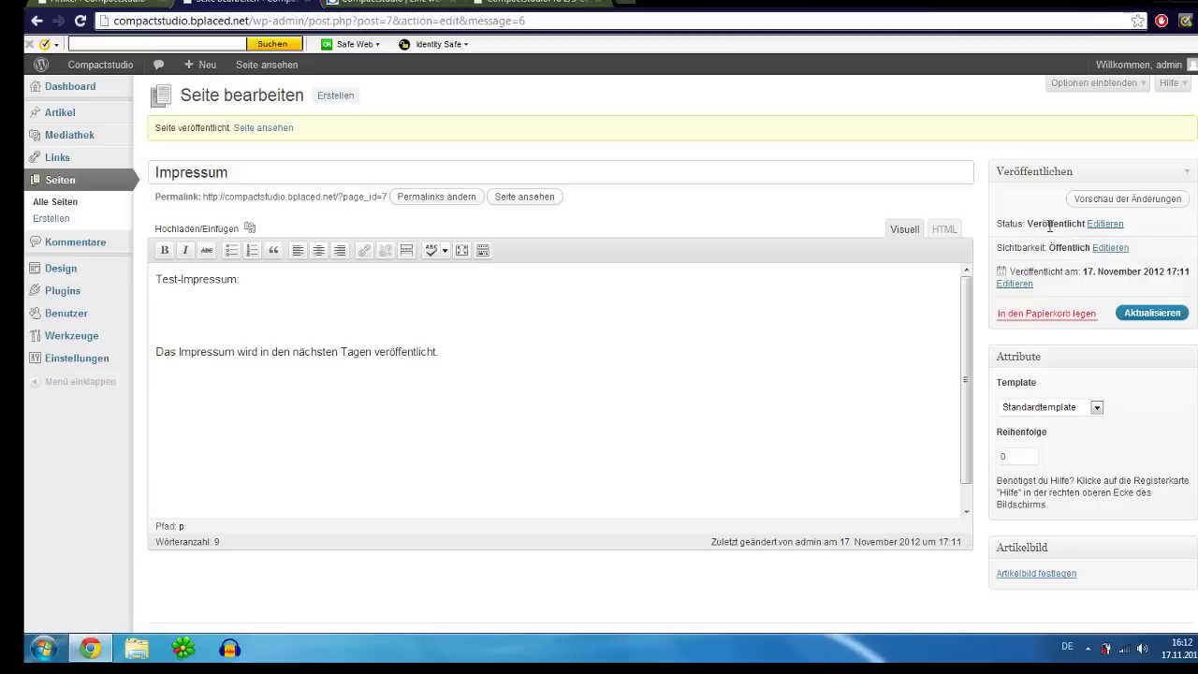
scroll(1106, 312, down, 1)
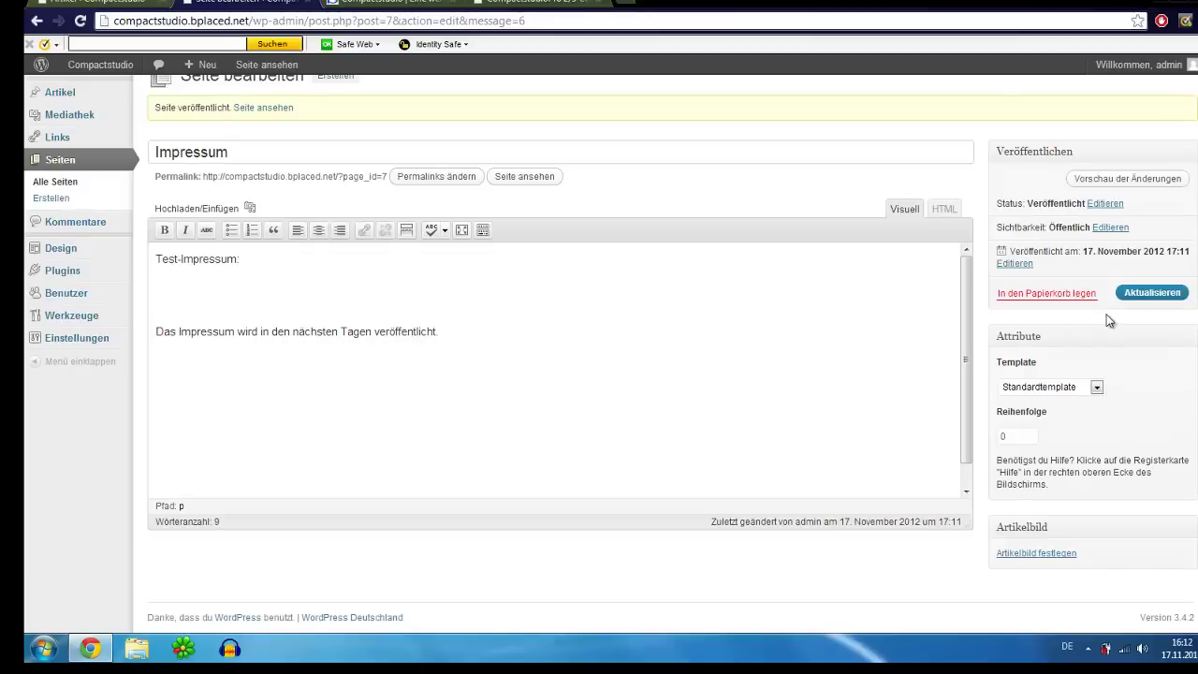
Review the template choices for the Impressum page and compare them with the layout of the Compactstudio homepage.
click(1053, 387)
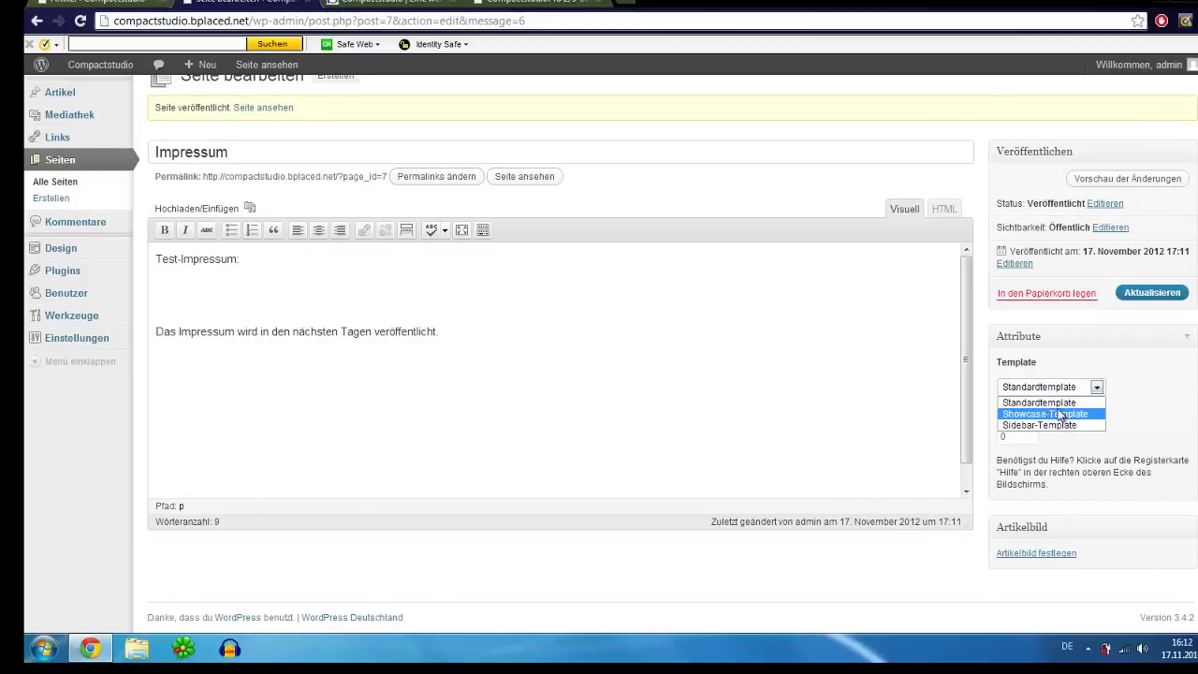
click(384, 3)
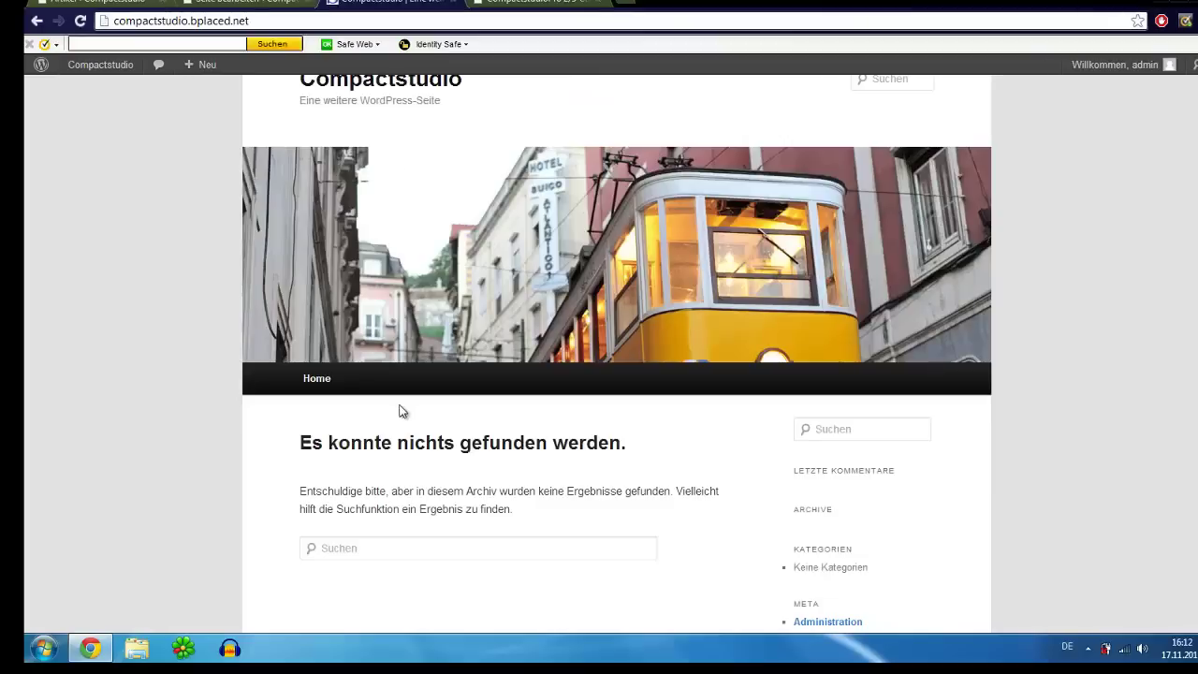
click(243, 2)
click(1055, 386)
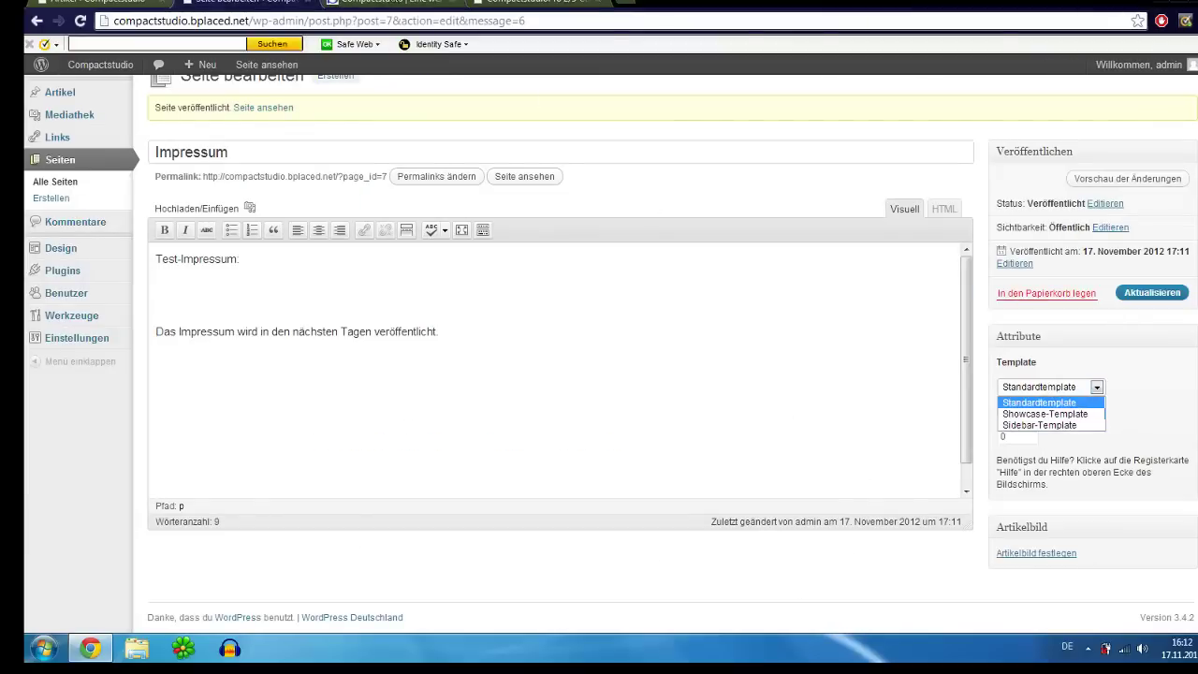
key(ctrl+Tab)
scroll(967, 516, down, 3)
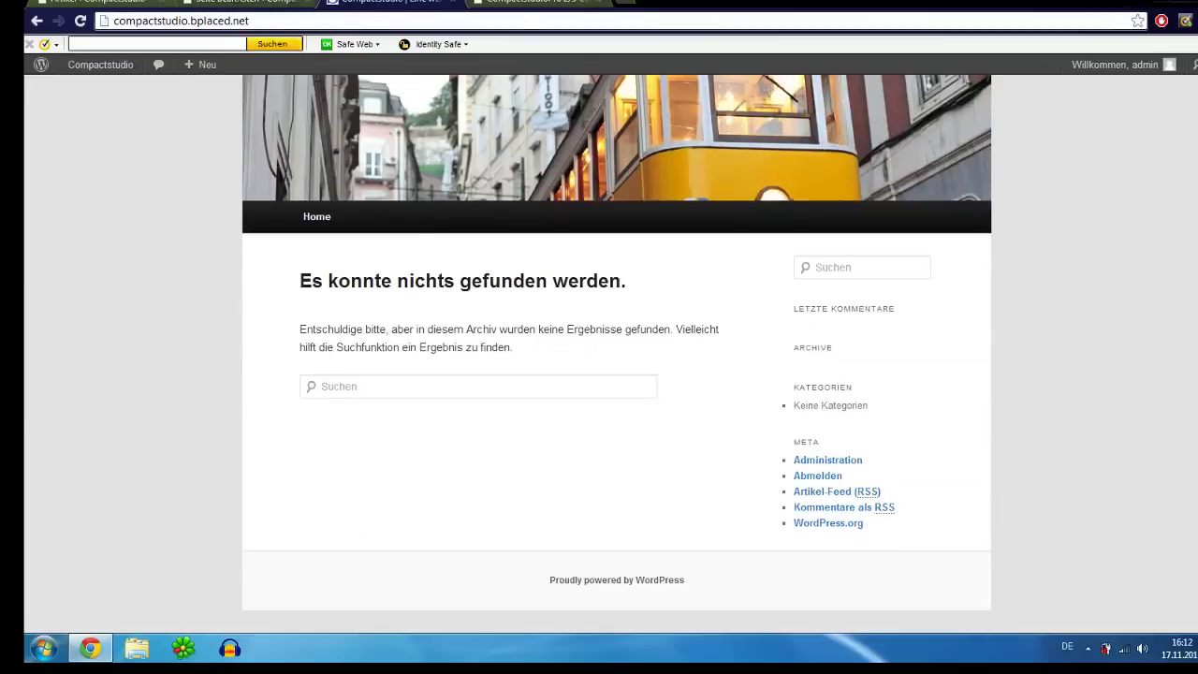
key(ctrl+shift+Tab)
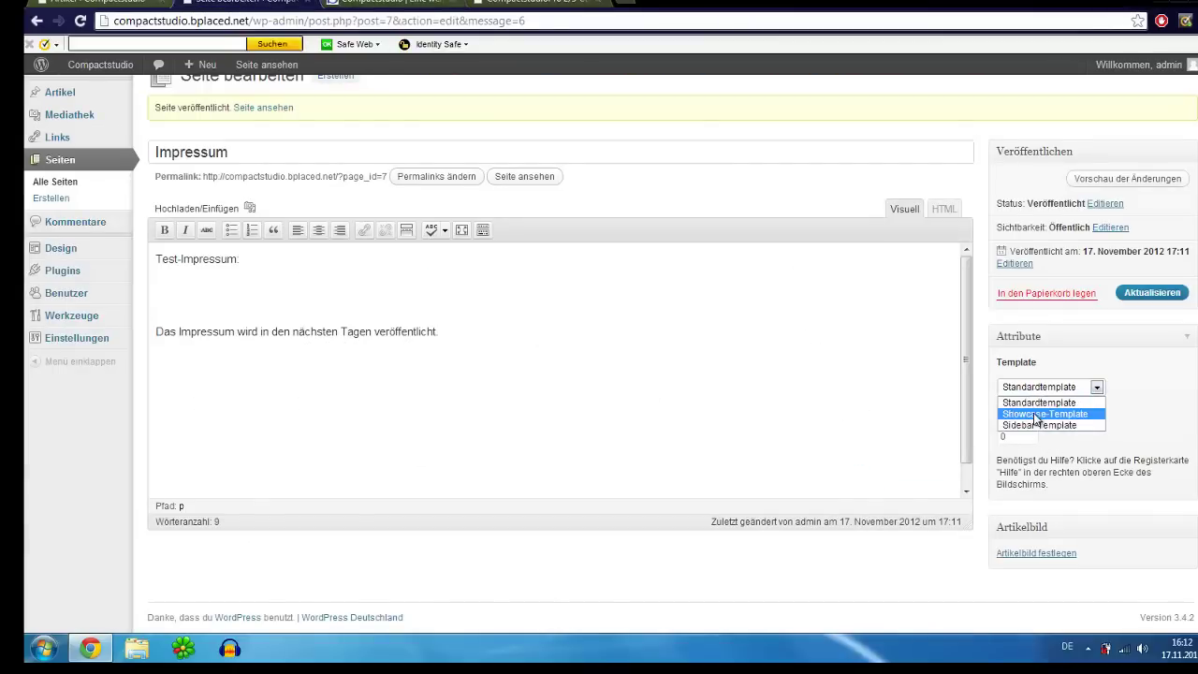
key(Escape)
Set the Impressum page's order (Reihenfolge) to 1 and update the page.
double_click(1015, 433)
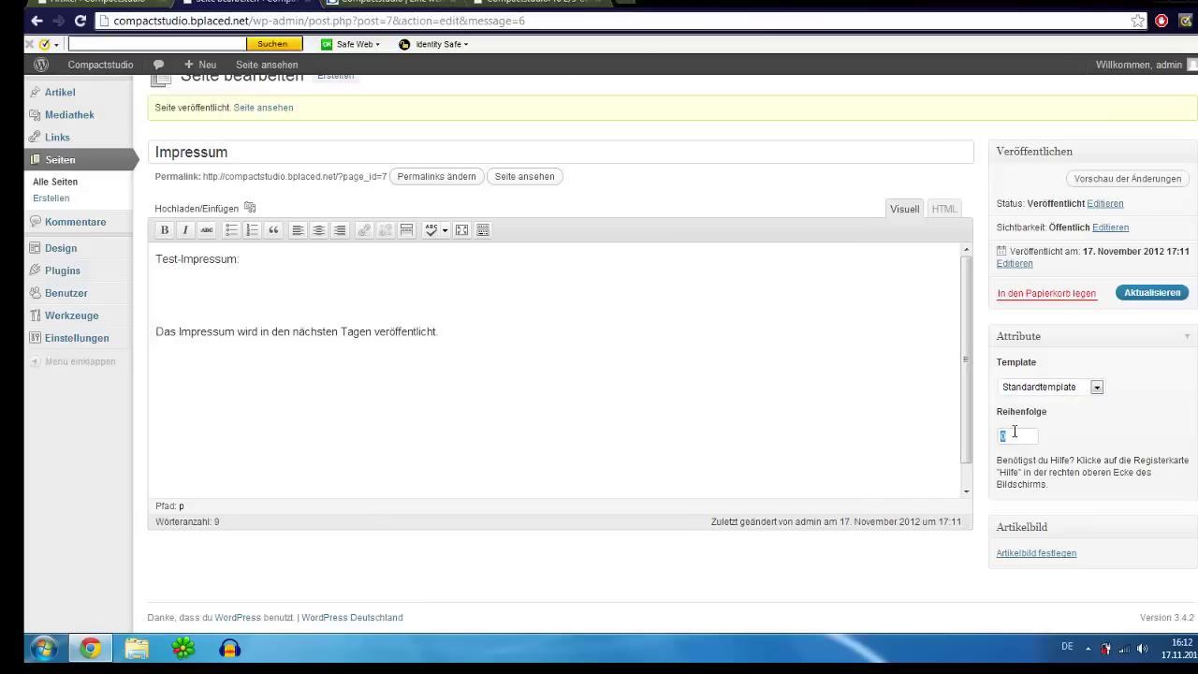
text(1)
scroll(1076, 374, up, 1)
scroll(1132, 347, down, 1)
click(1147, 298)
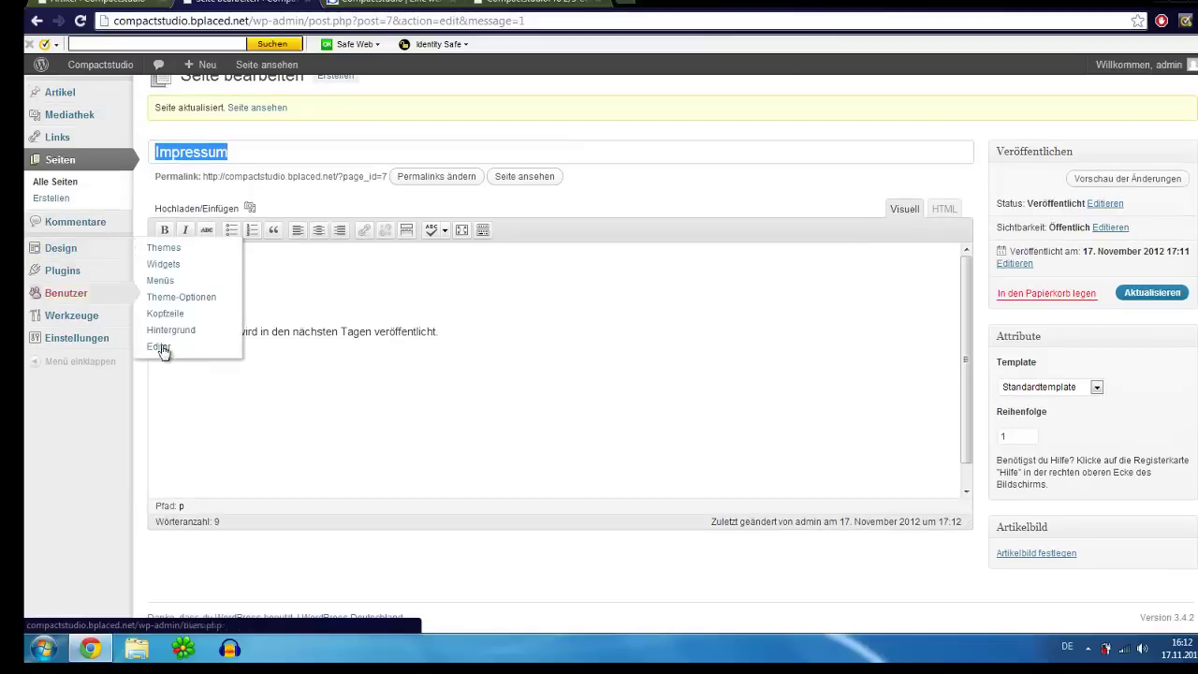
Go to the dashboard and open the category management from its content overview, ready to name a new category.
click(83, 87)
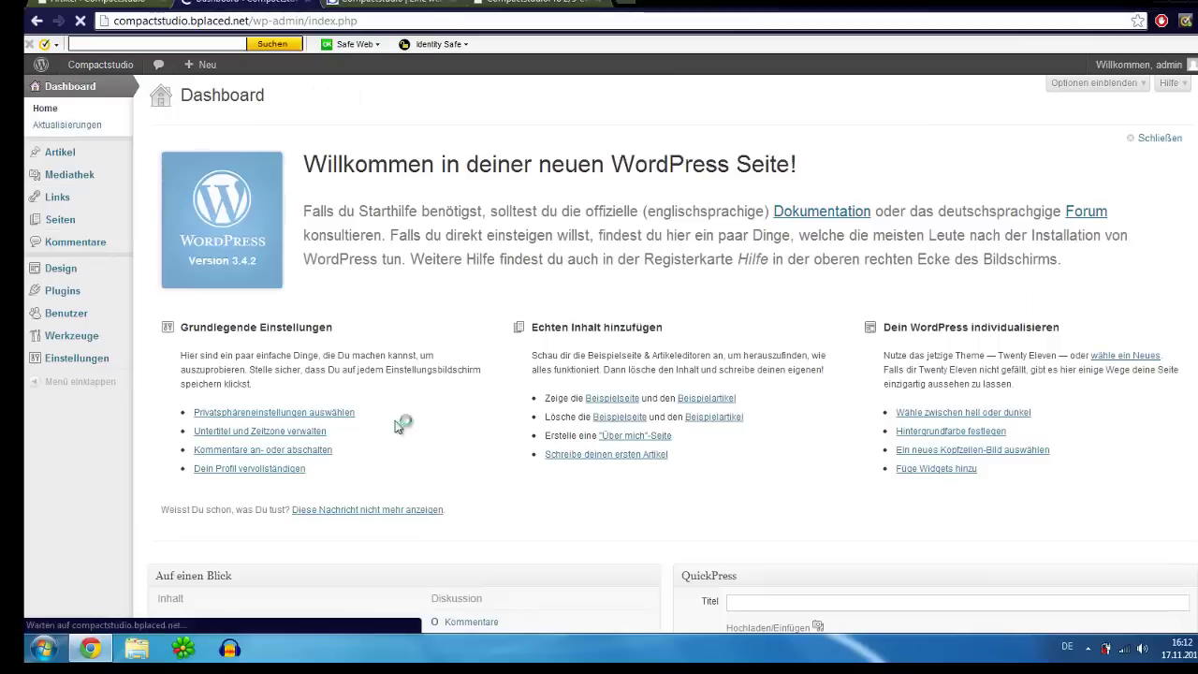
scroll(447, 492, down, 4)
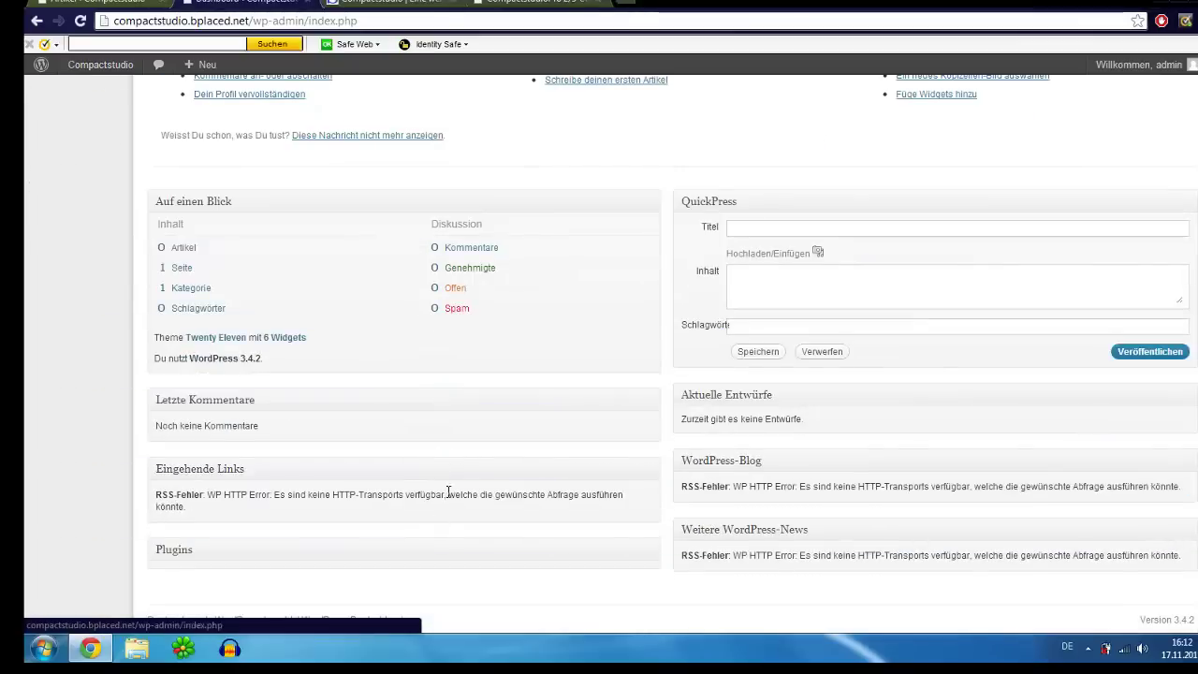
click(198, 295)
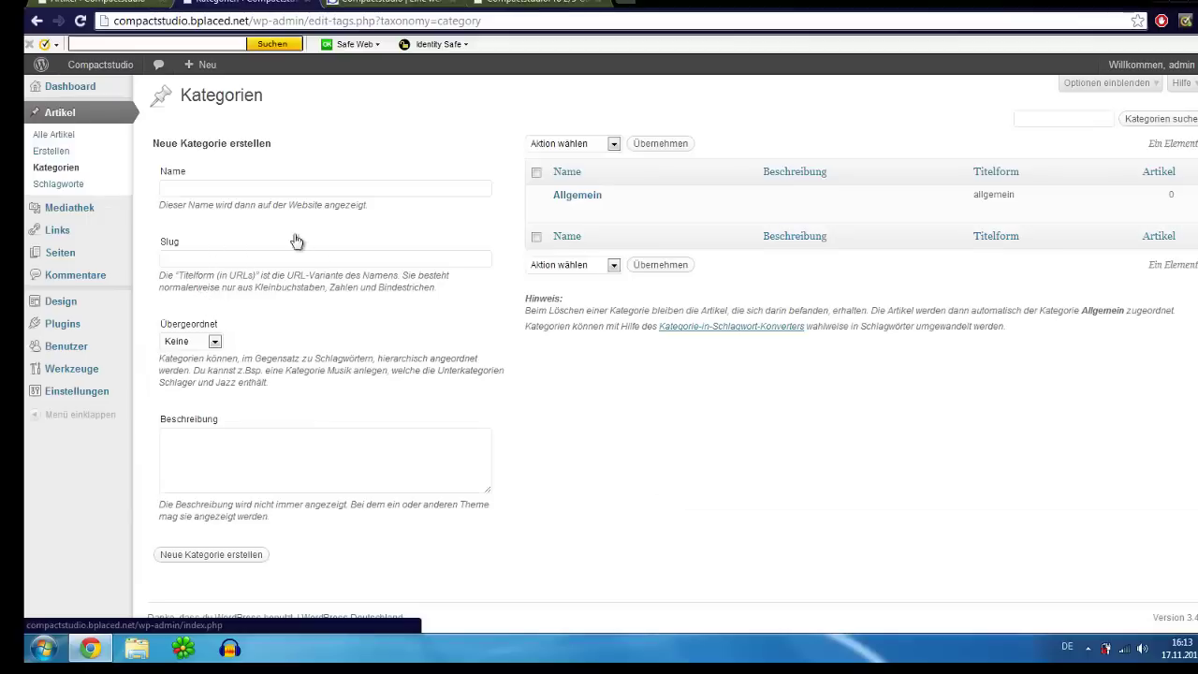
click(299, 190)
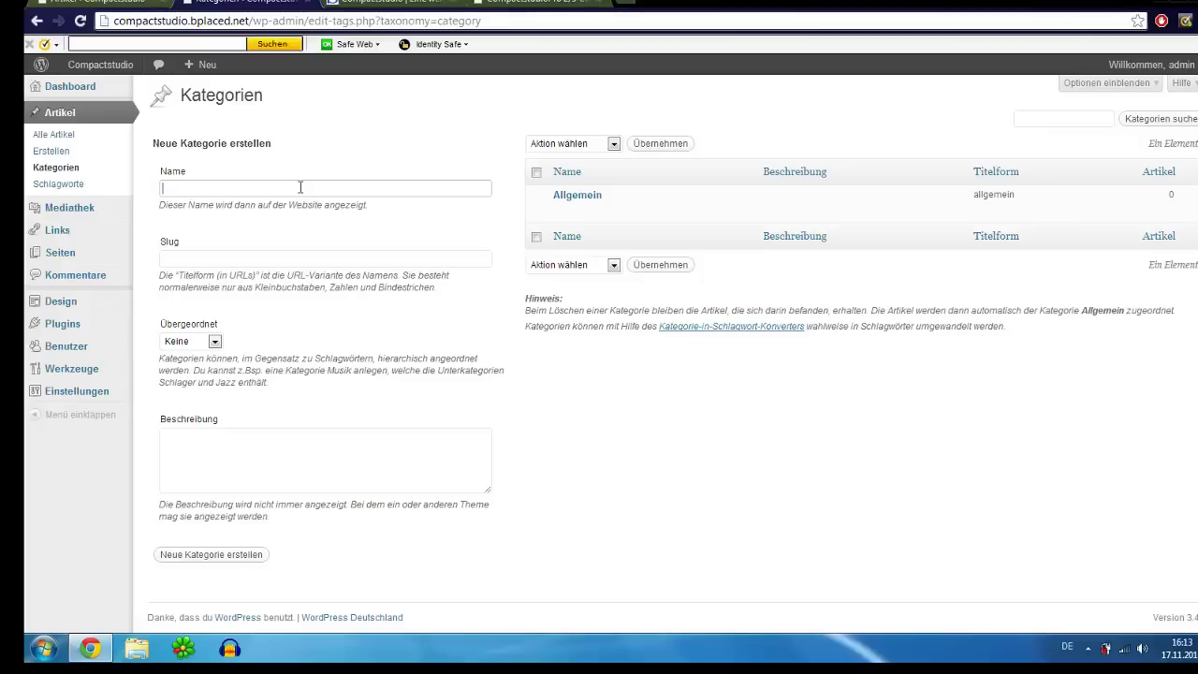
text(YouTub)
key(ctrl+a)
key(BackSpace)
text(Bilder)
key(ctrl+a)
key(BackSpace)
Name the new category "Sonstiges", leaving its slug empty and its parent category at "Keine".
text(Sonstiges)
click(209, 260)
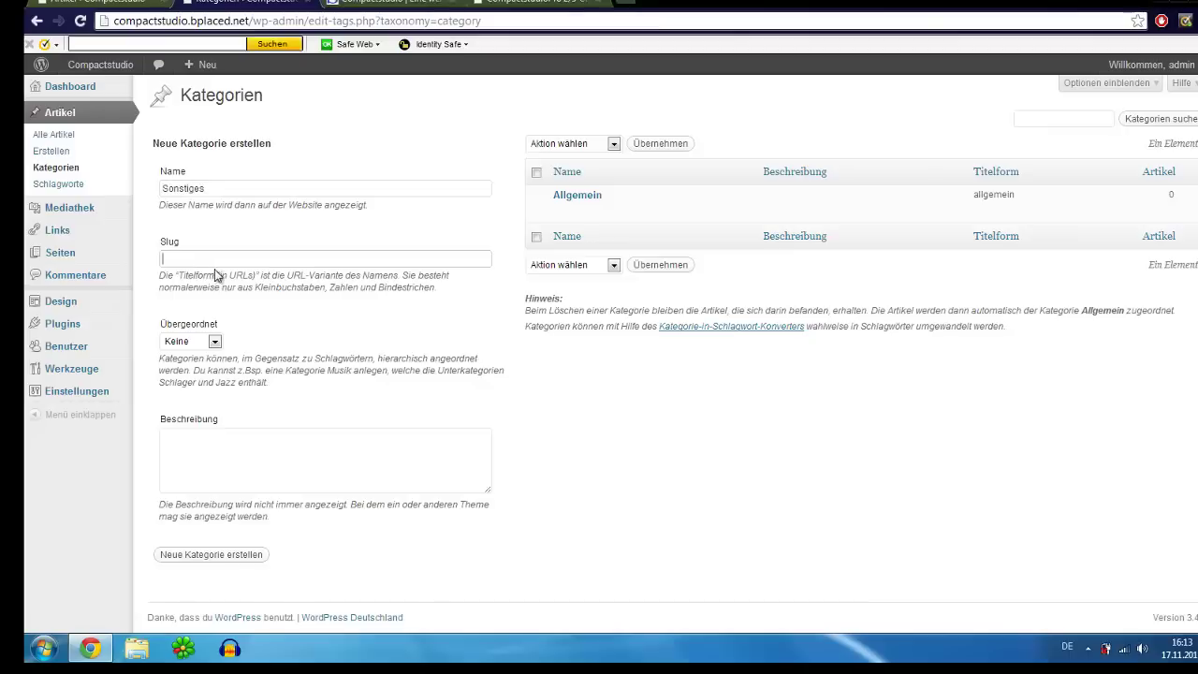
click(214, 343)
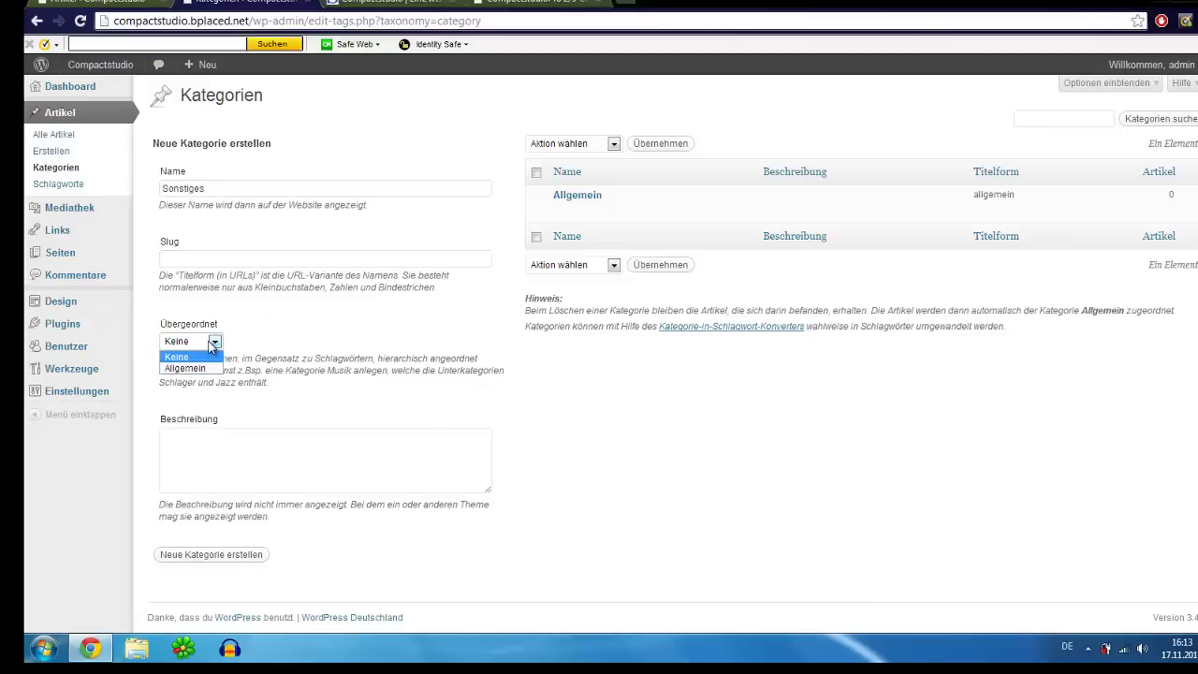
click(213, 343)
Describe the category with "Hier wird das Sonstige von meiner Internetseite aufgelistet." and create it.
click(201, 459)
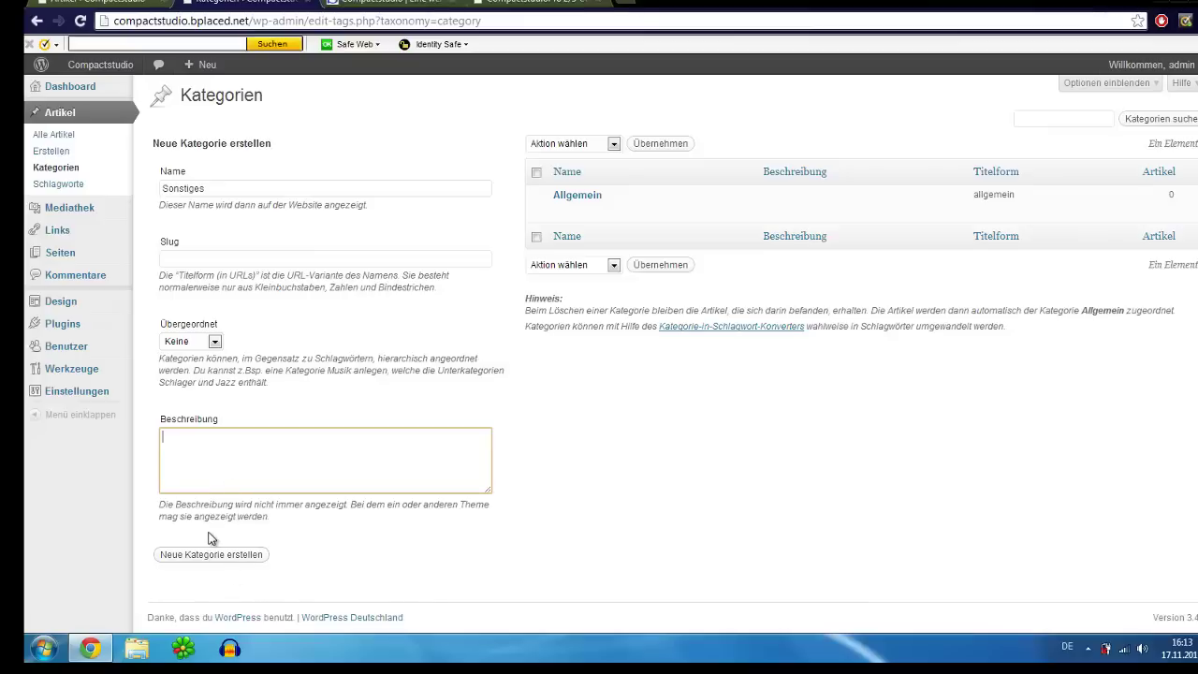
text(Hier wird das Sonstige von meiner INter)
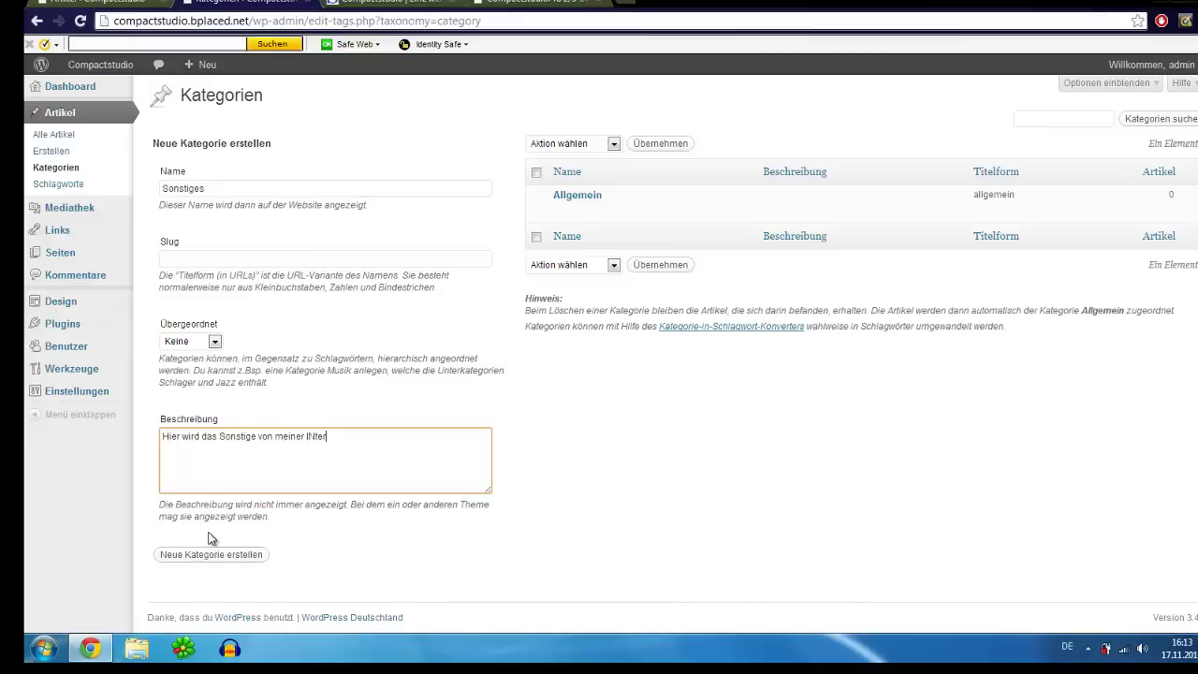
key(BackSpace)
key(BackSpace)
key(BackSpace)
key(BackSpace)
text(nternetseite aufgelistet)
click(201, 561)
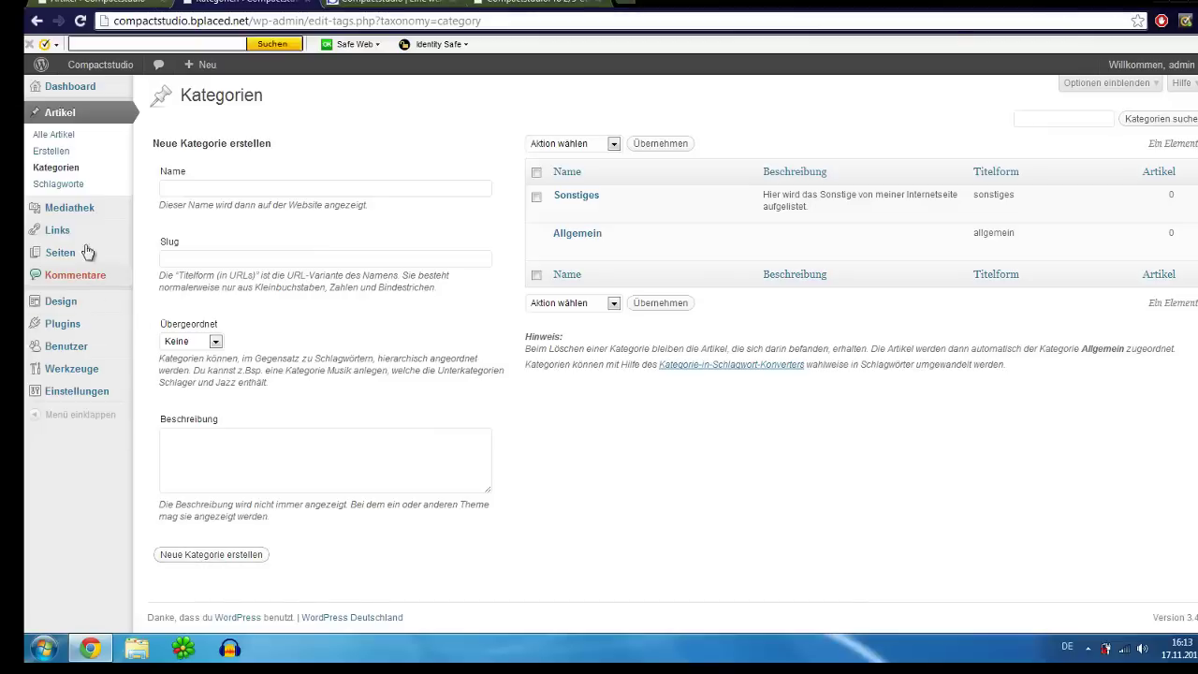
Open the list of all articles and check the content area of the Compactstudio homepage.
click(68, 152)
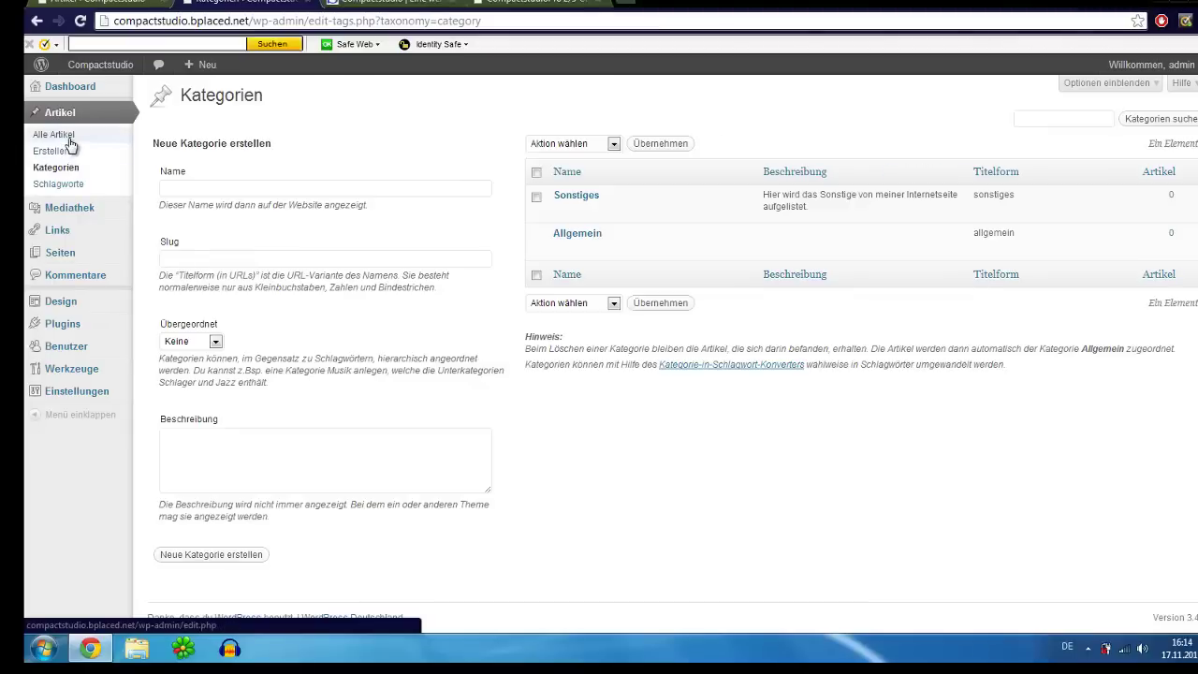
key(ctrl+Tab)
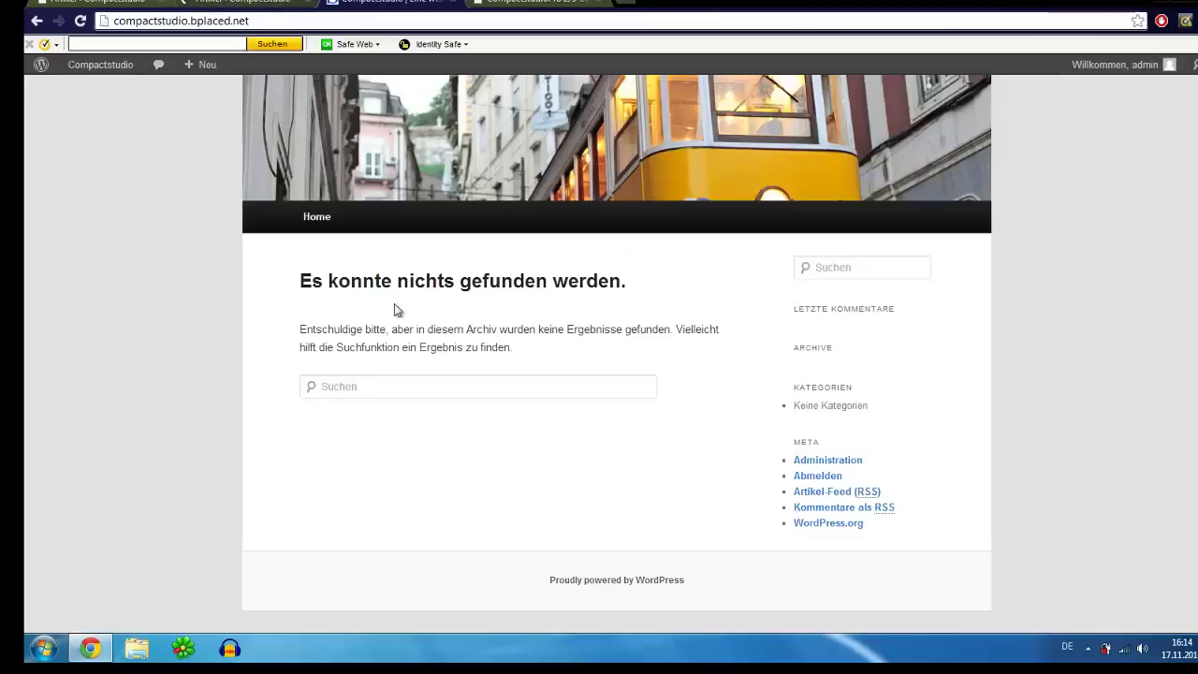
key(ctrl+shift+Tab)
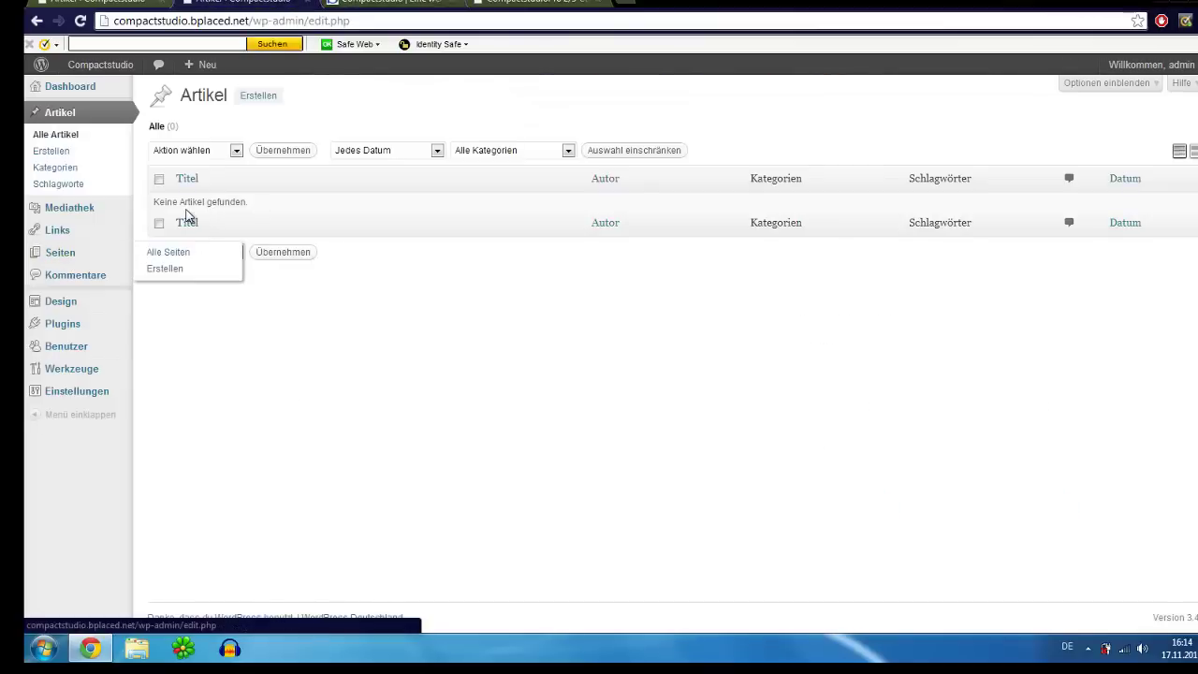
Open the overview of all pages and start a new page titled "Neuigkeiten".
mouse_move(88, 258)
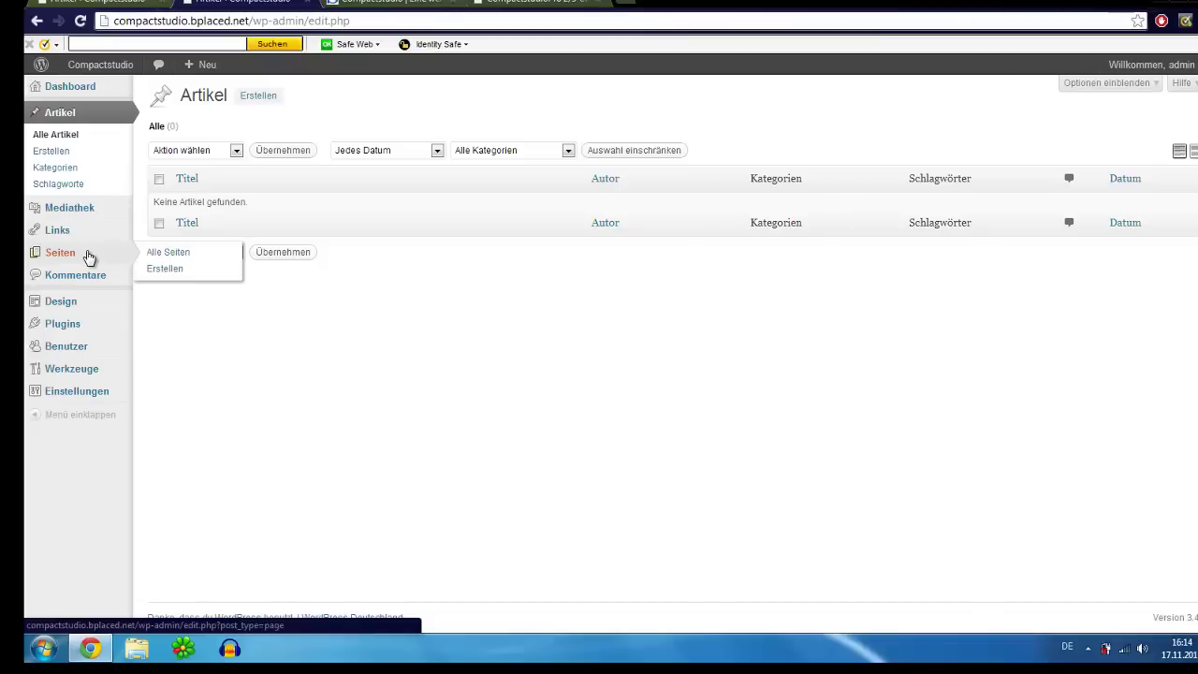
click(169, 253)
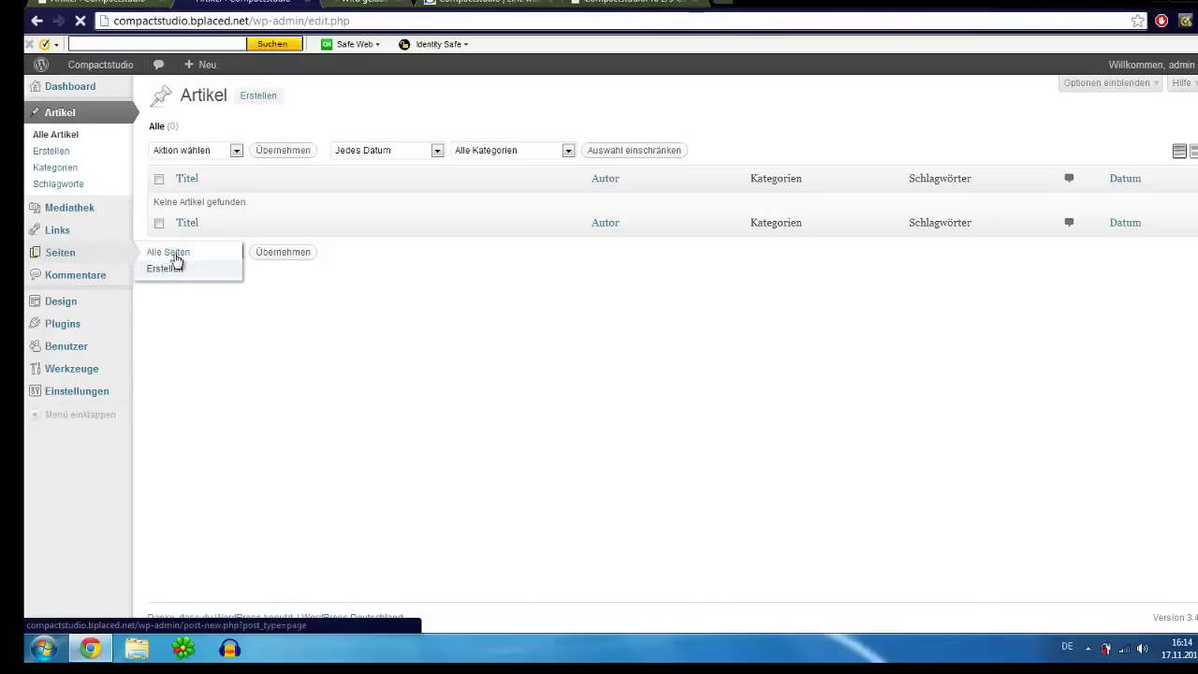
click(327, 74)
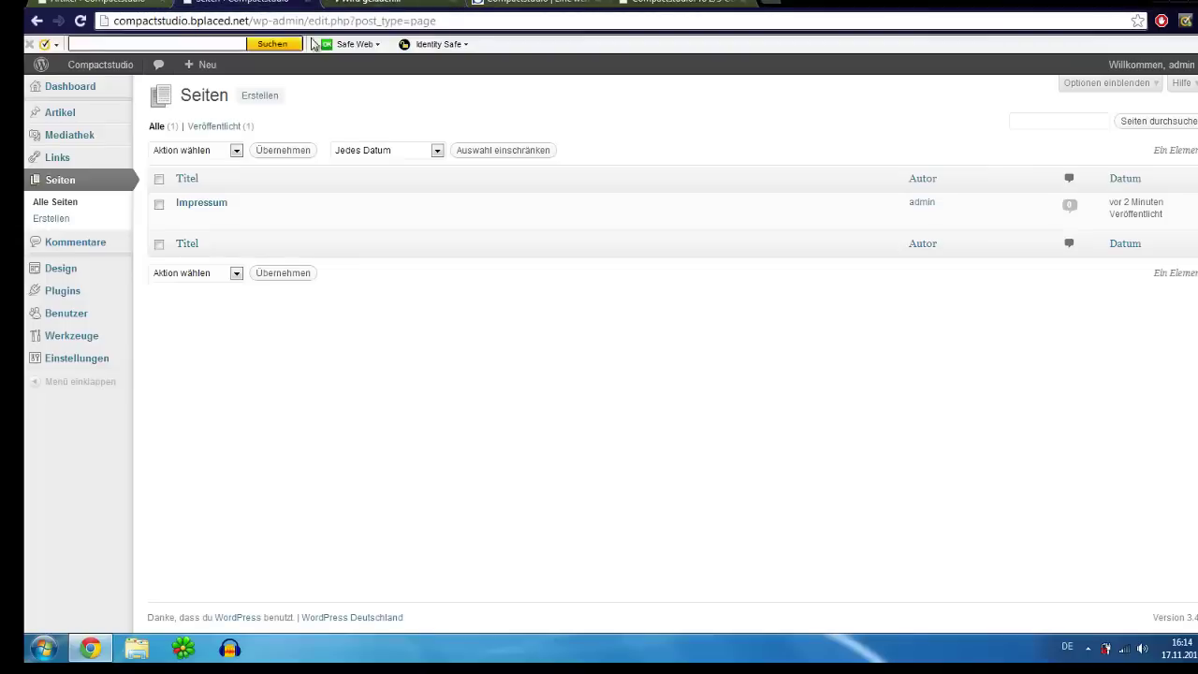
mouse_move(187, 207)
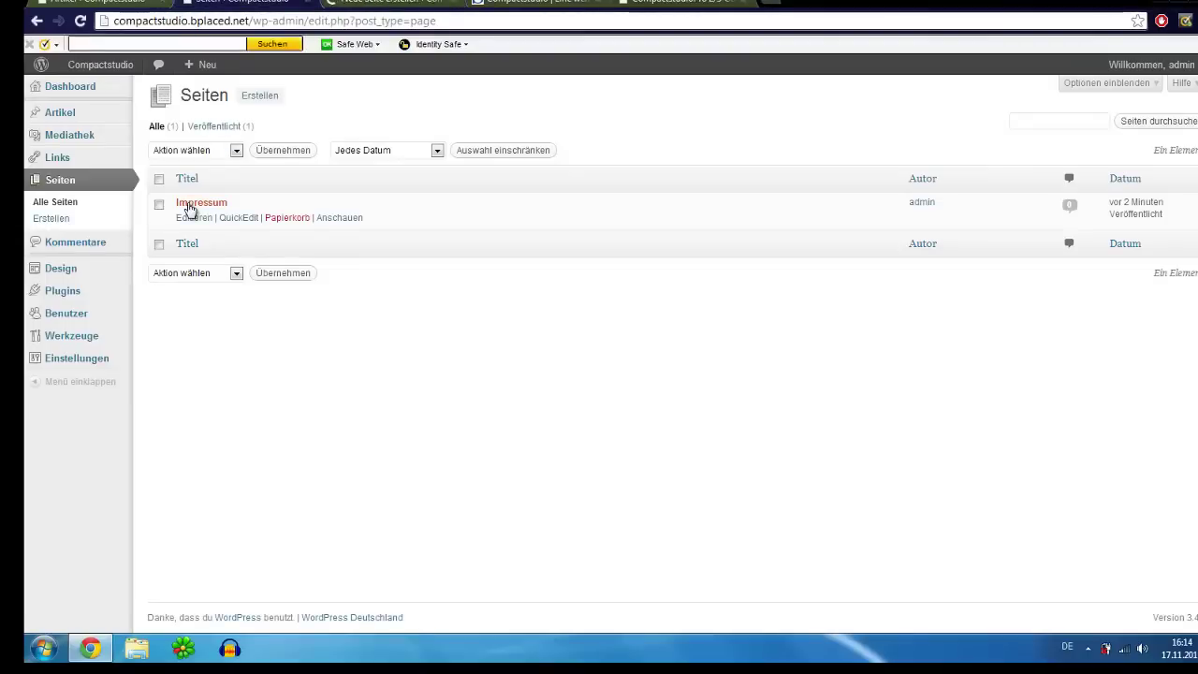
click(67, 222)
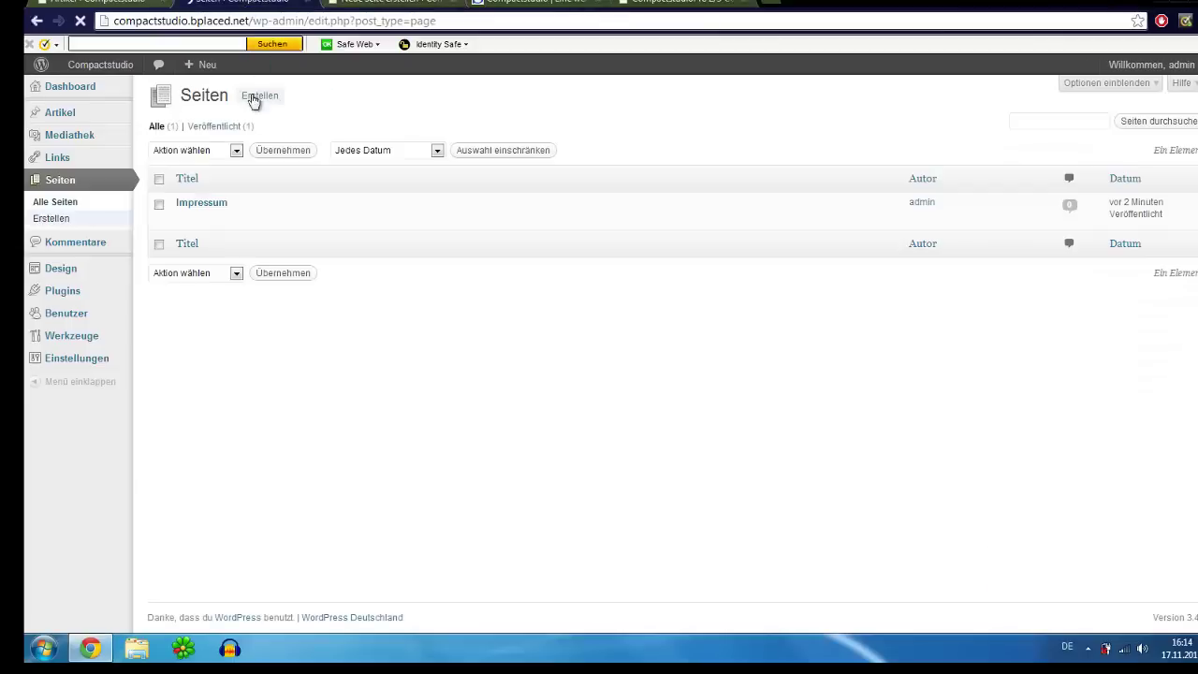
click(254, 101)
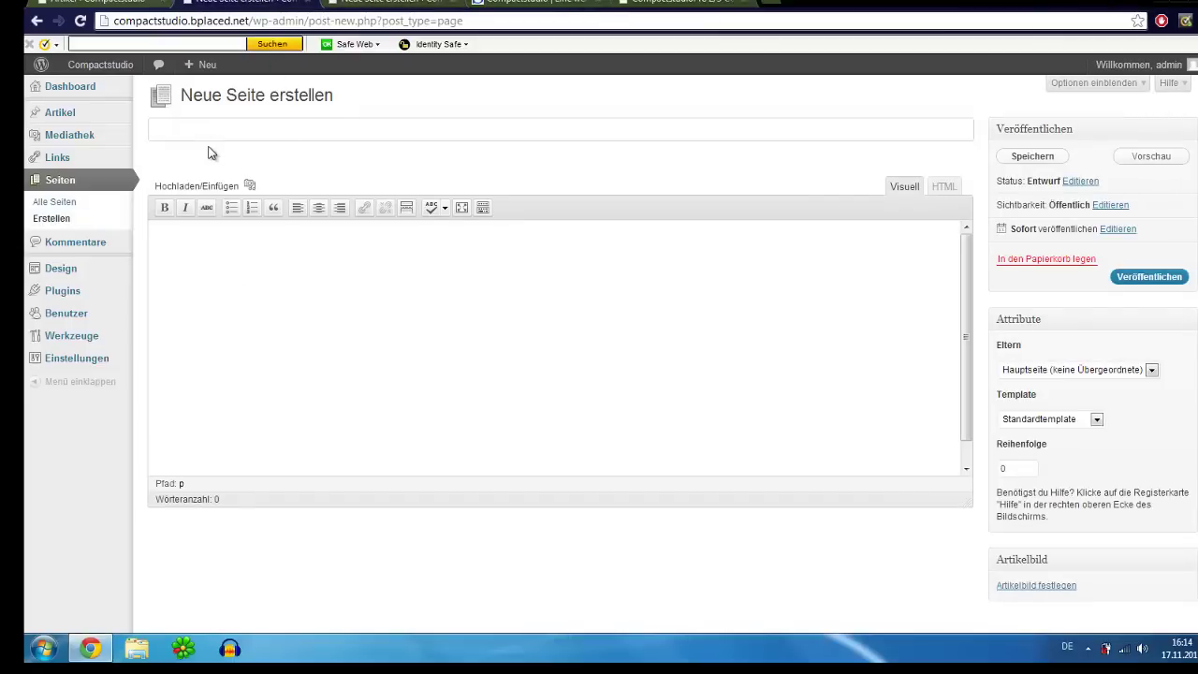
text(Neuigkeiten)
key(Tab)
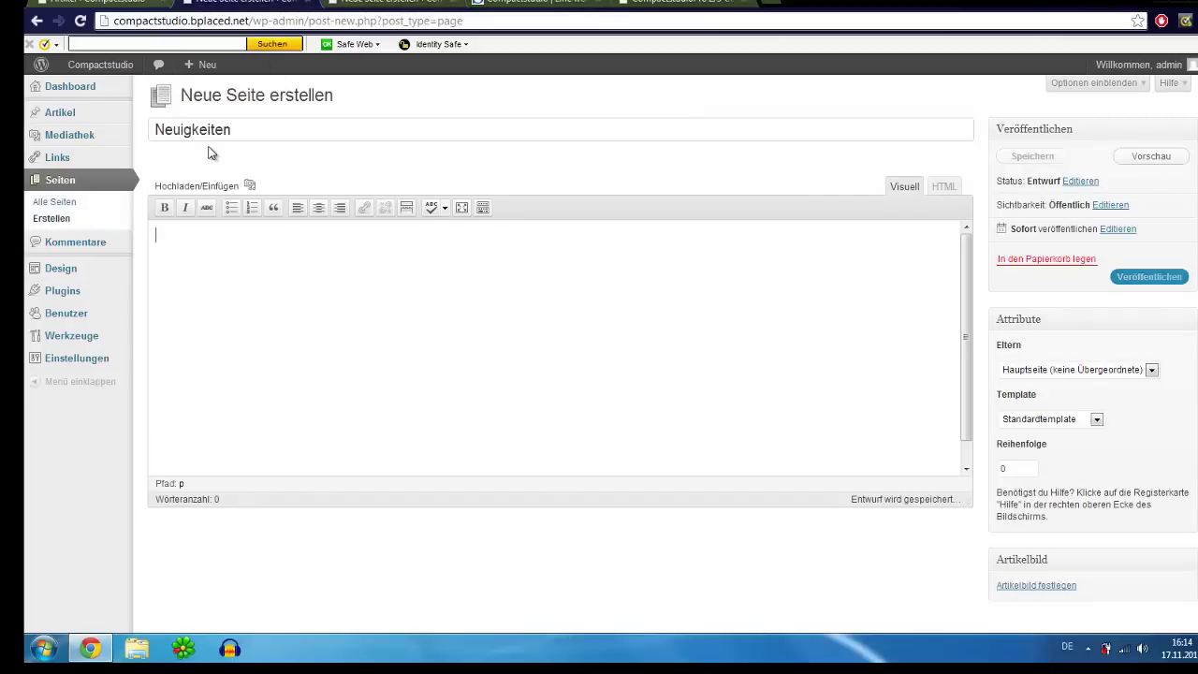
Keep "Hauptseite (keine Übergeordnete)" as the parent of the Neuigkeiten page.
click(1090, 372)
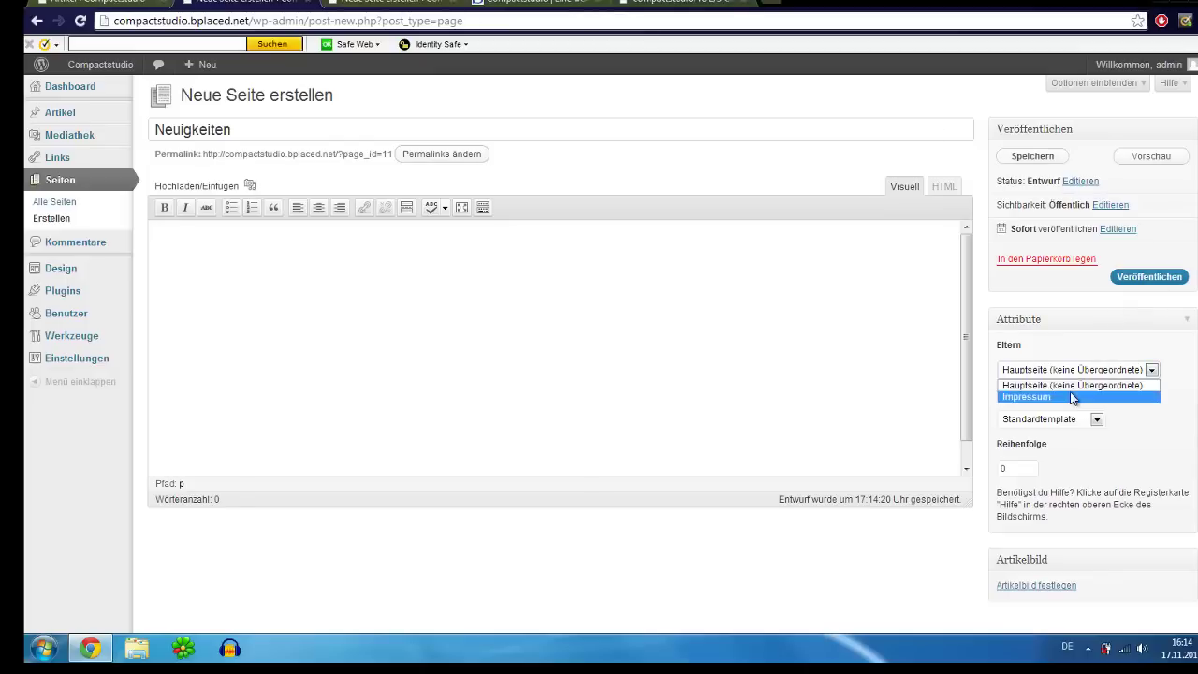
click(1081, 385)
click(1071, 371)
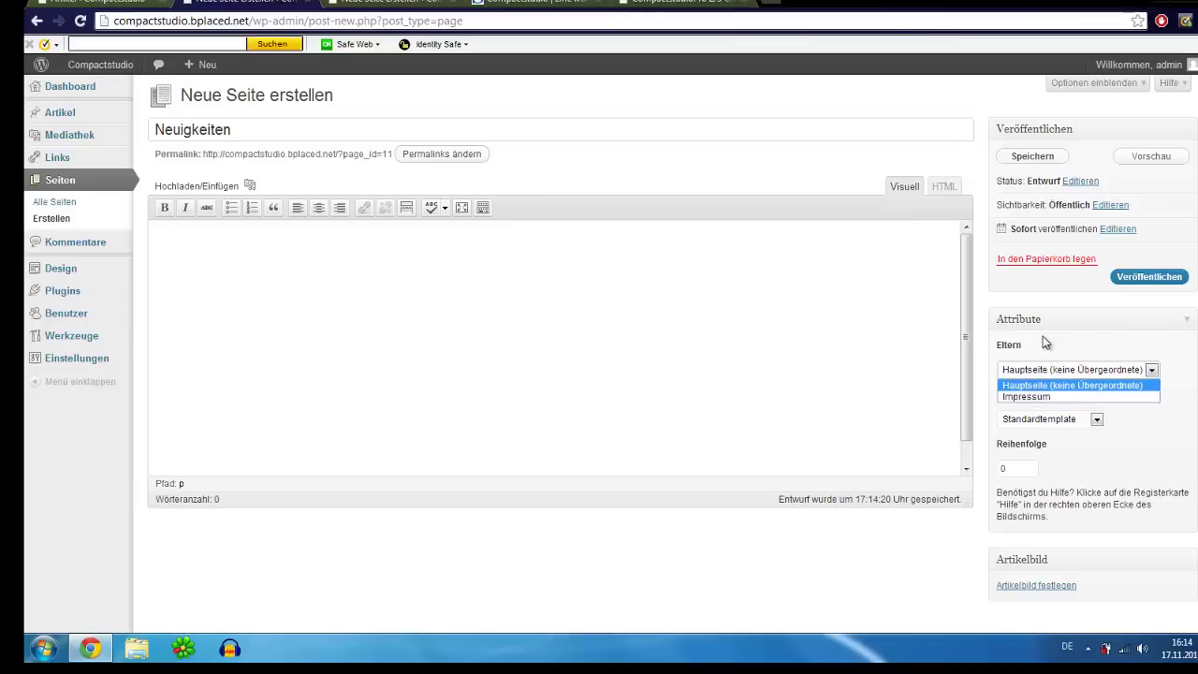
Examine the navigation at the head of the compactstudiopro website as an example of how pages are arranged.
click(398, 4)
click(543, 4)
scroll(505, 241, up, 2)
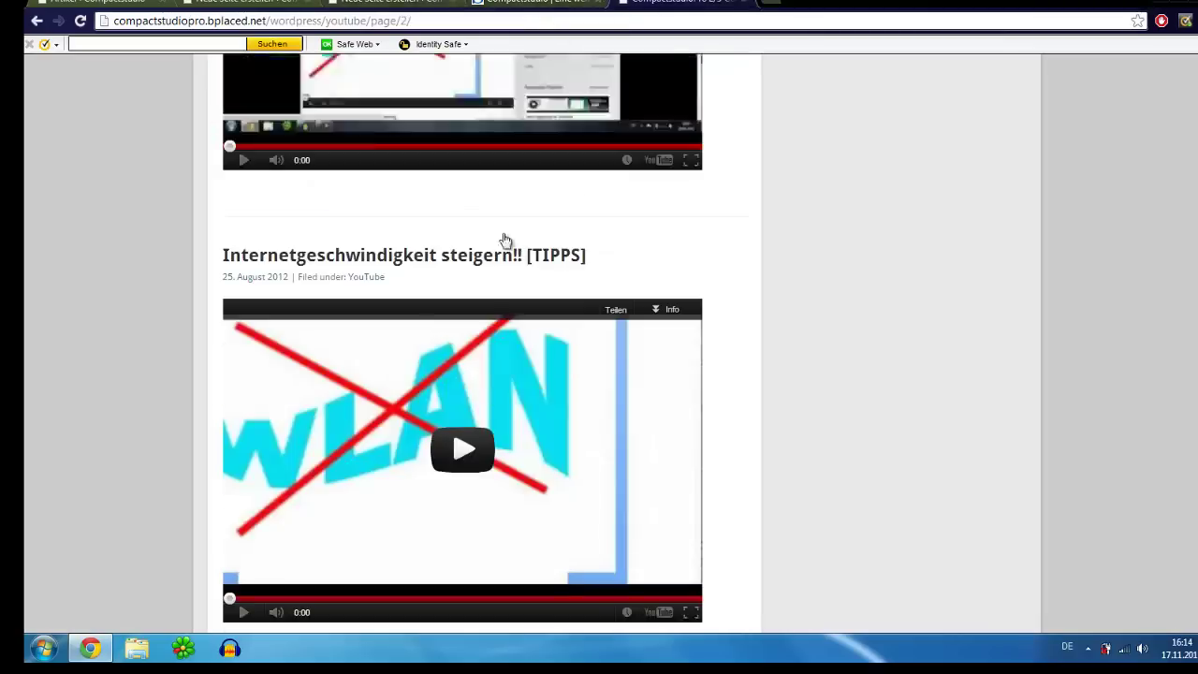
scroll(504, 240, up, 10)
mouse_move(373, 145)
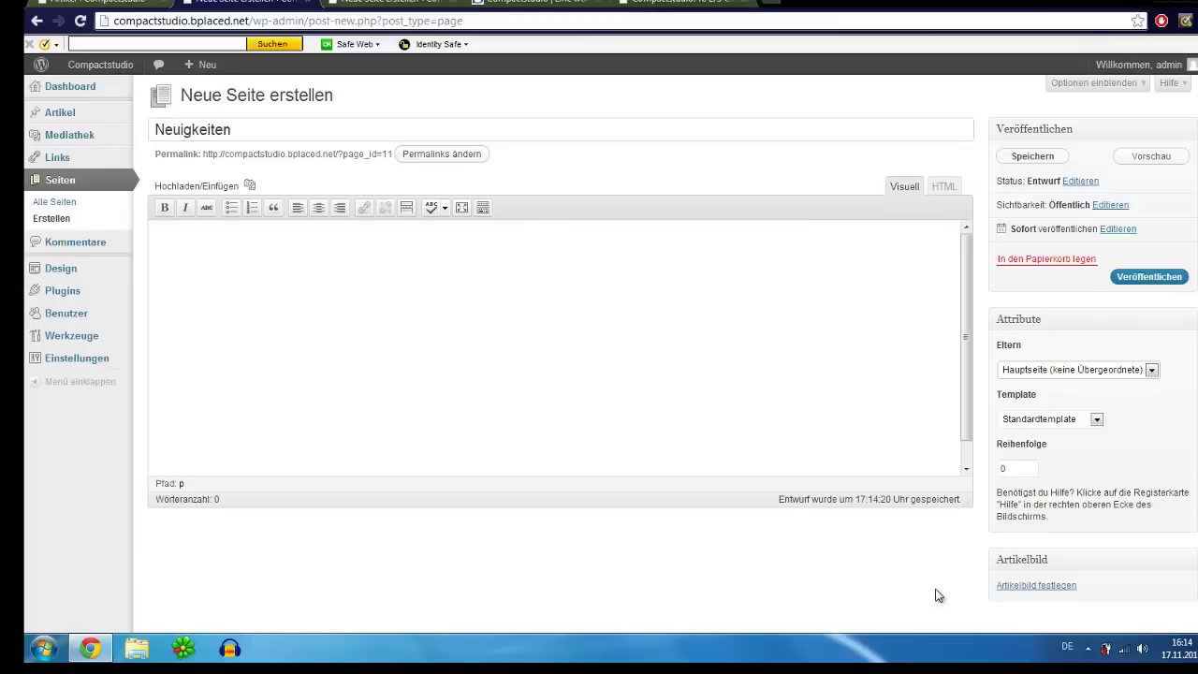
Set the Neuigkeiten page's order (Reihenfolge) to 2 and publish the page.
double_click(1007, 466)
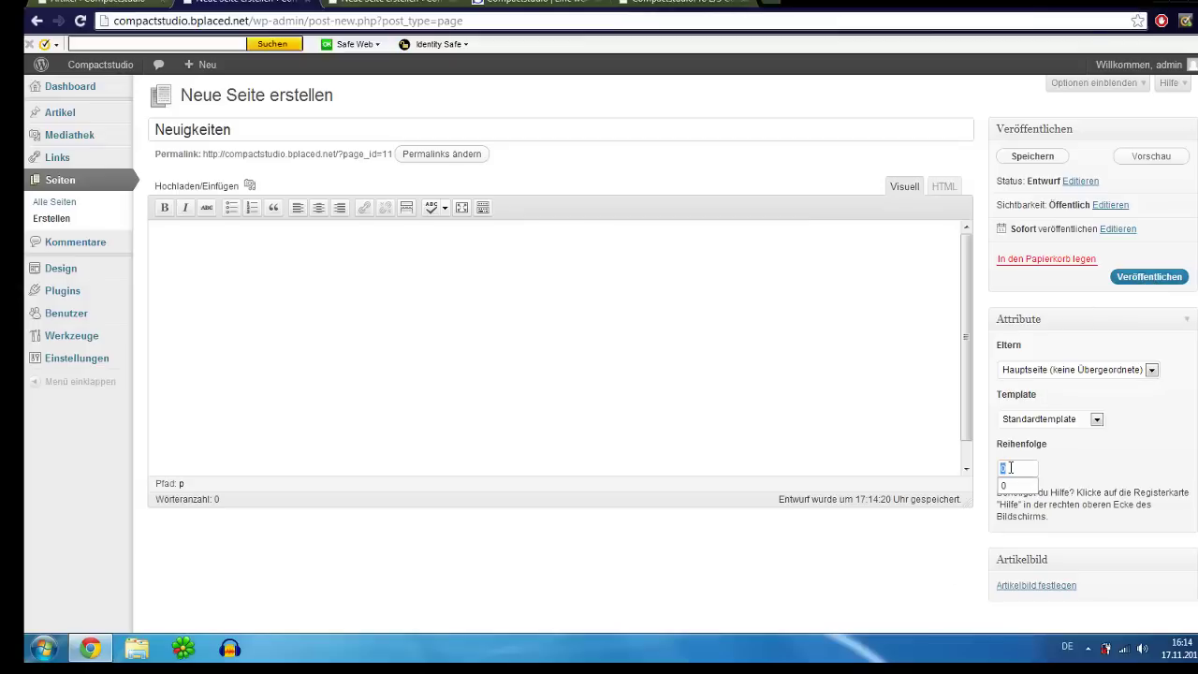
text(3)
click(1144, 280)
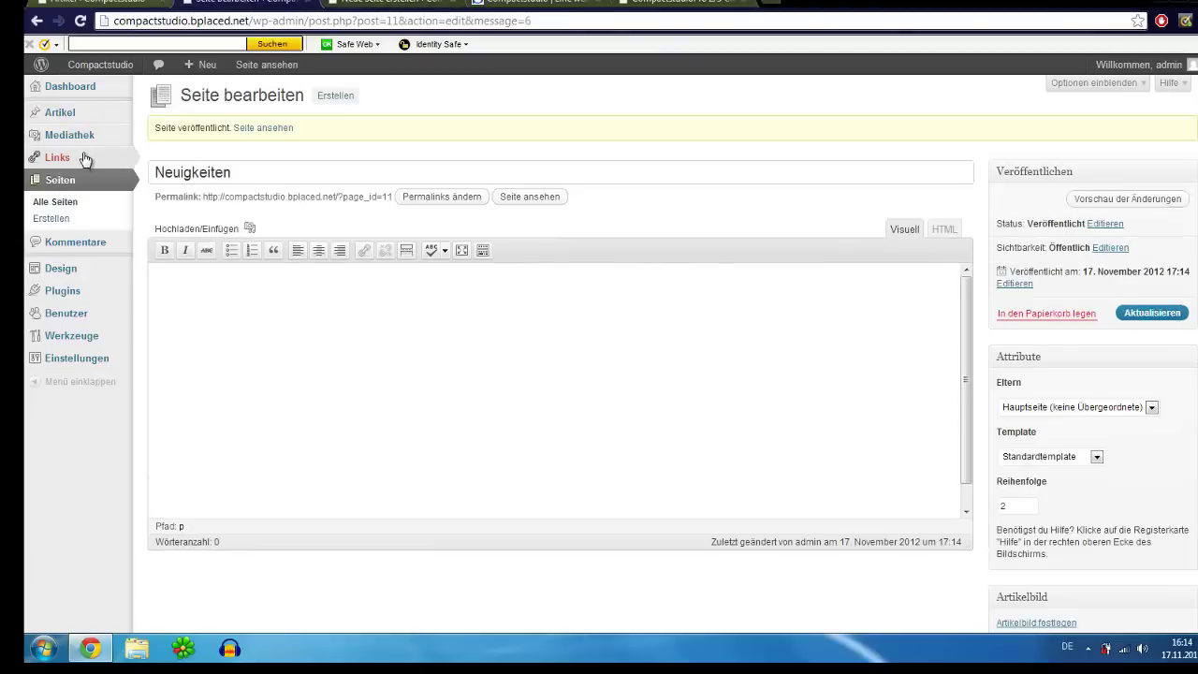
Create a new article titled "Der neuste PC" with a line of dots as placeholder body text.
click(60, 113)
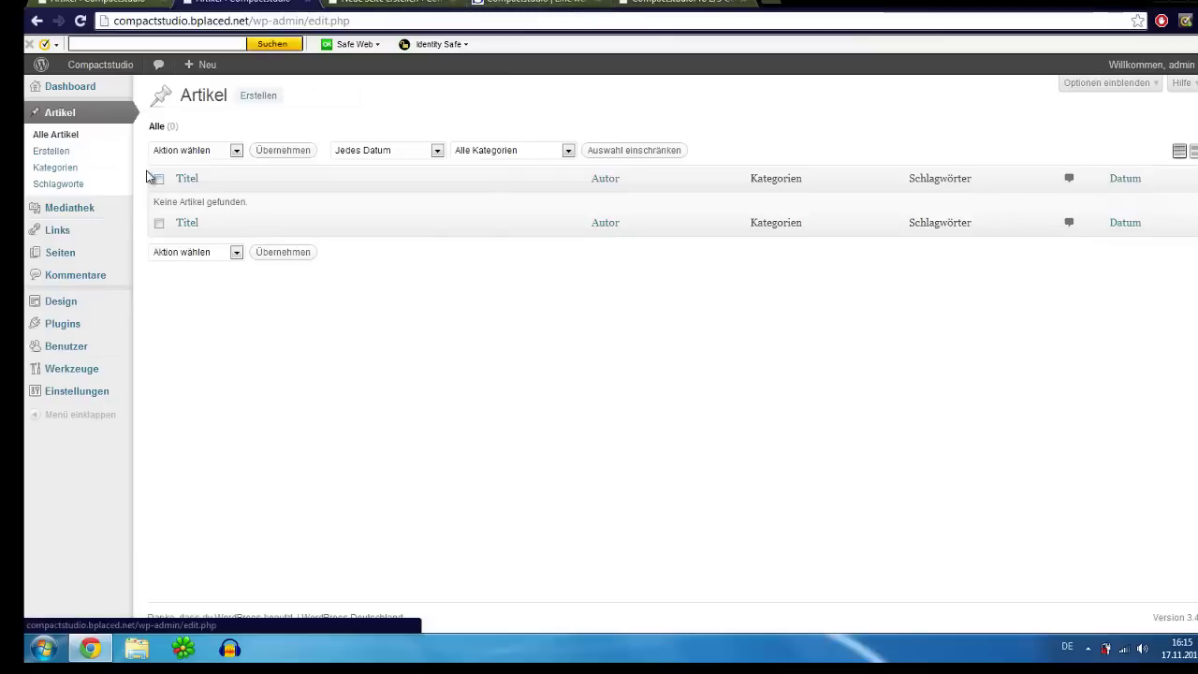
click(52, 151)
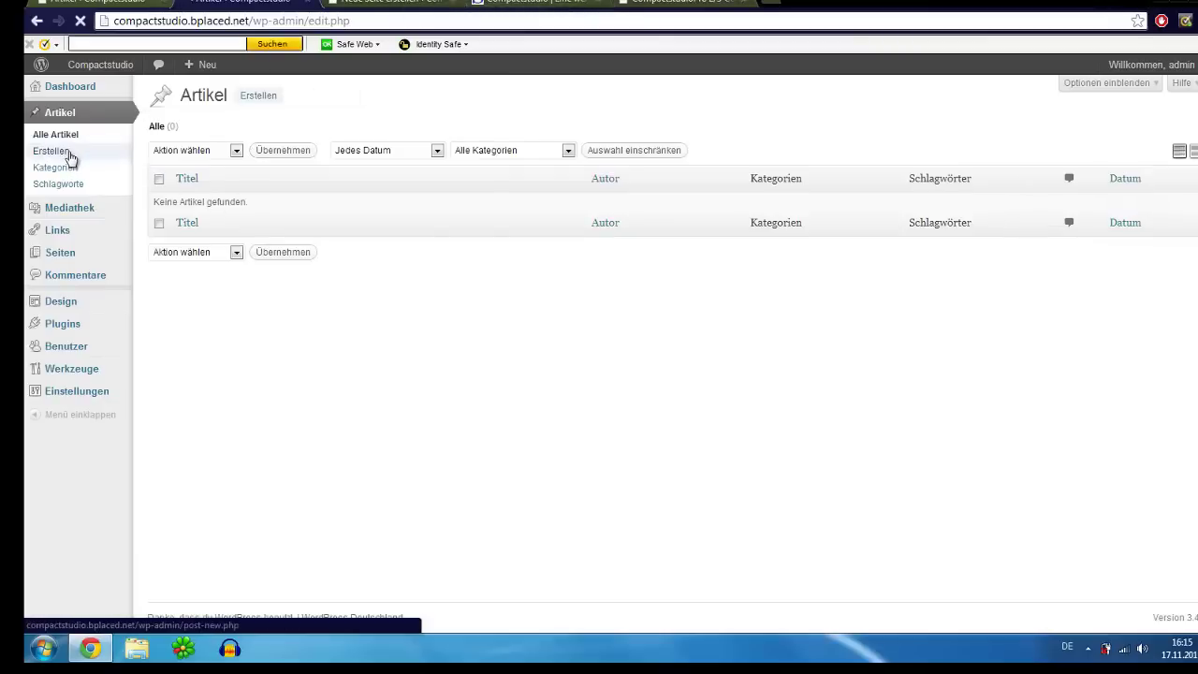
click(197, 131)
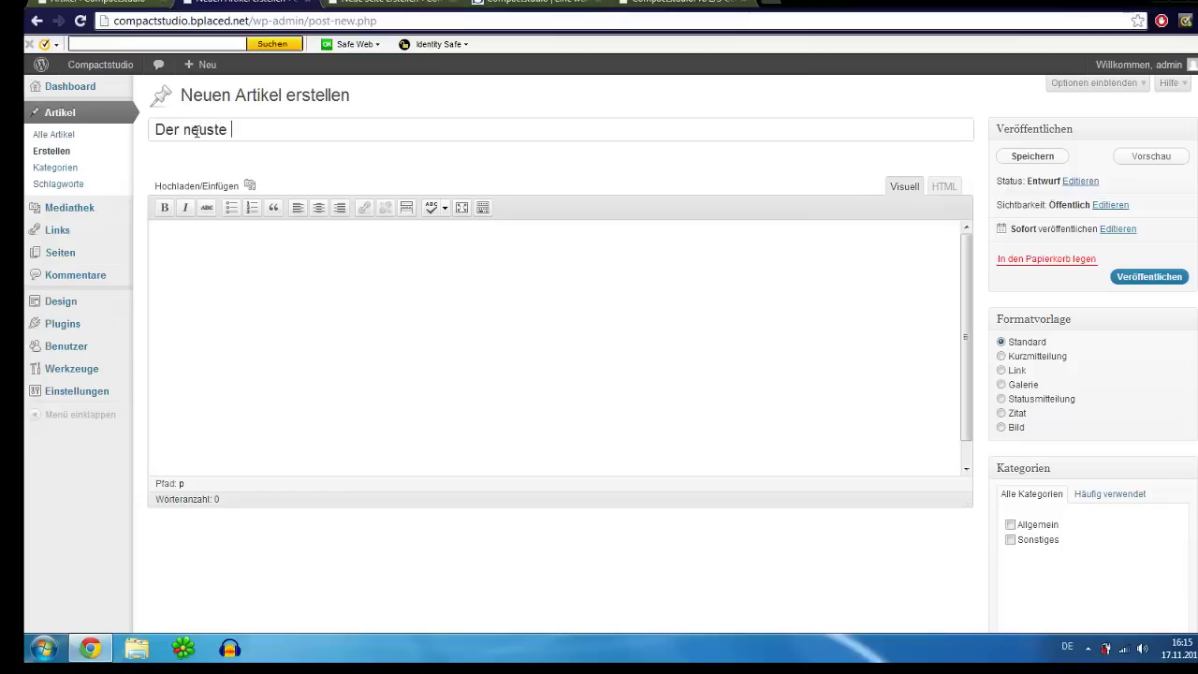
key(Tab)
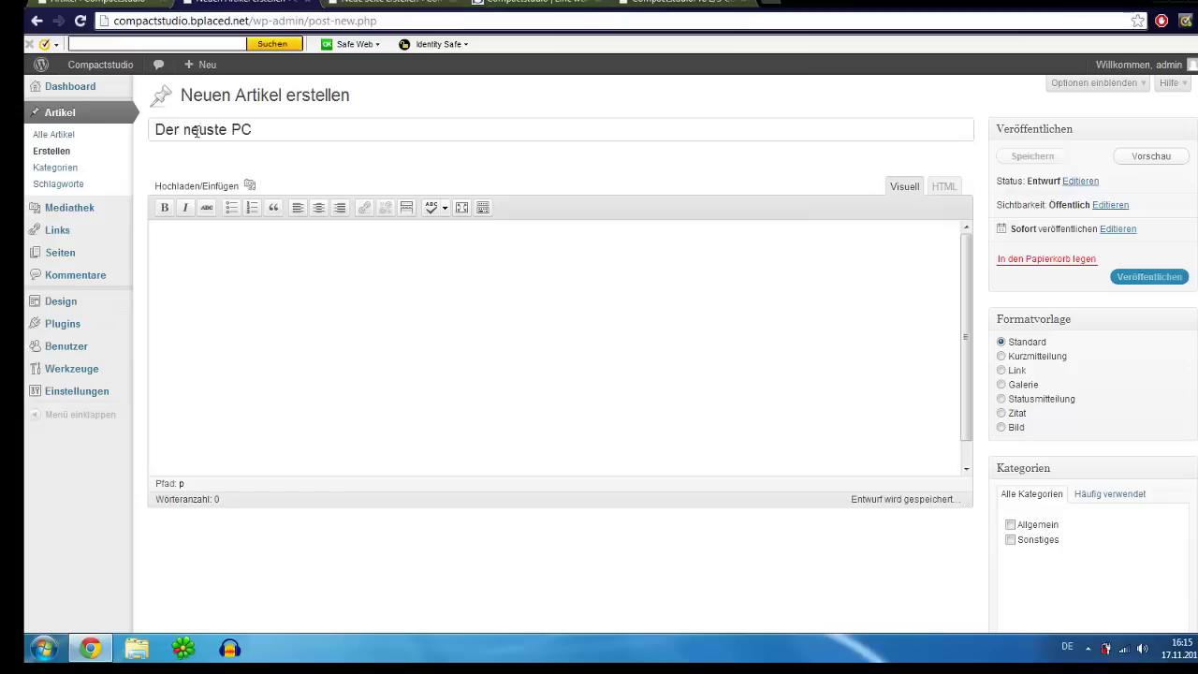
text(.....)
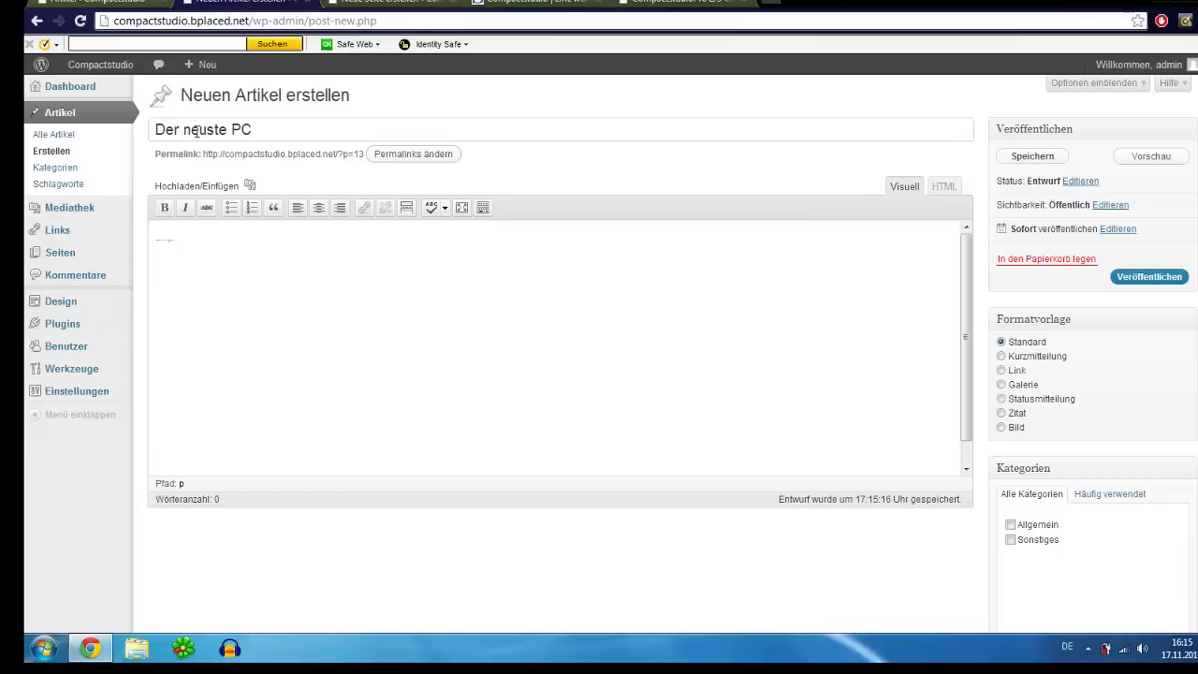
Assign the article "Der neuste PC" to the category Sonstiges.
scroll(1039, 435, down, 1)
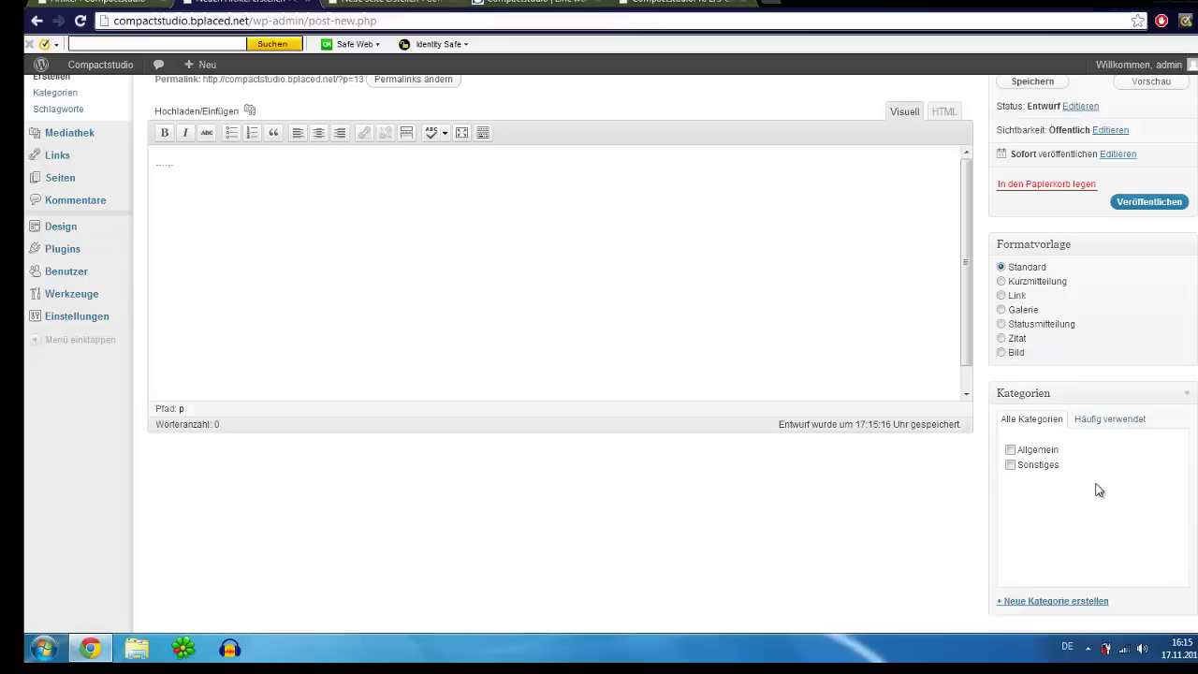
click(1010, 465)
scroll(1041, 405, up, 1)
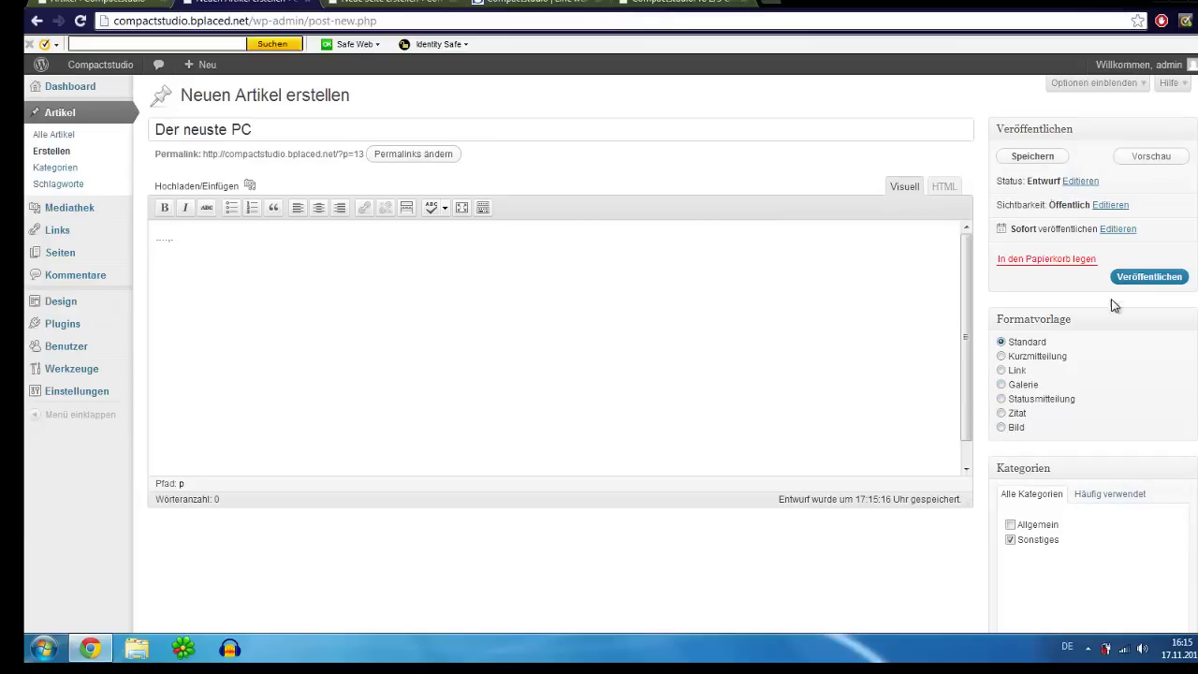
Examine the article's publishing date and visibility options without changing them.
click(1116, 232)
click(1037, 249)
click(1038, 247)
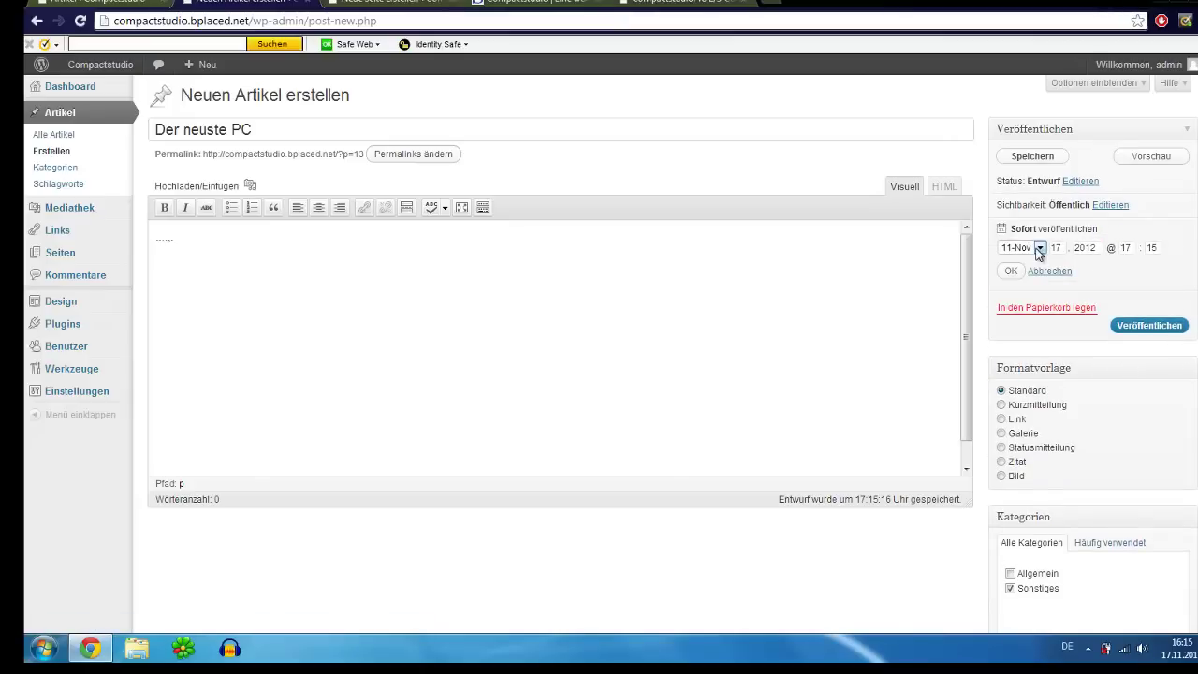
click(1038, 247)
click(1141, 290)
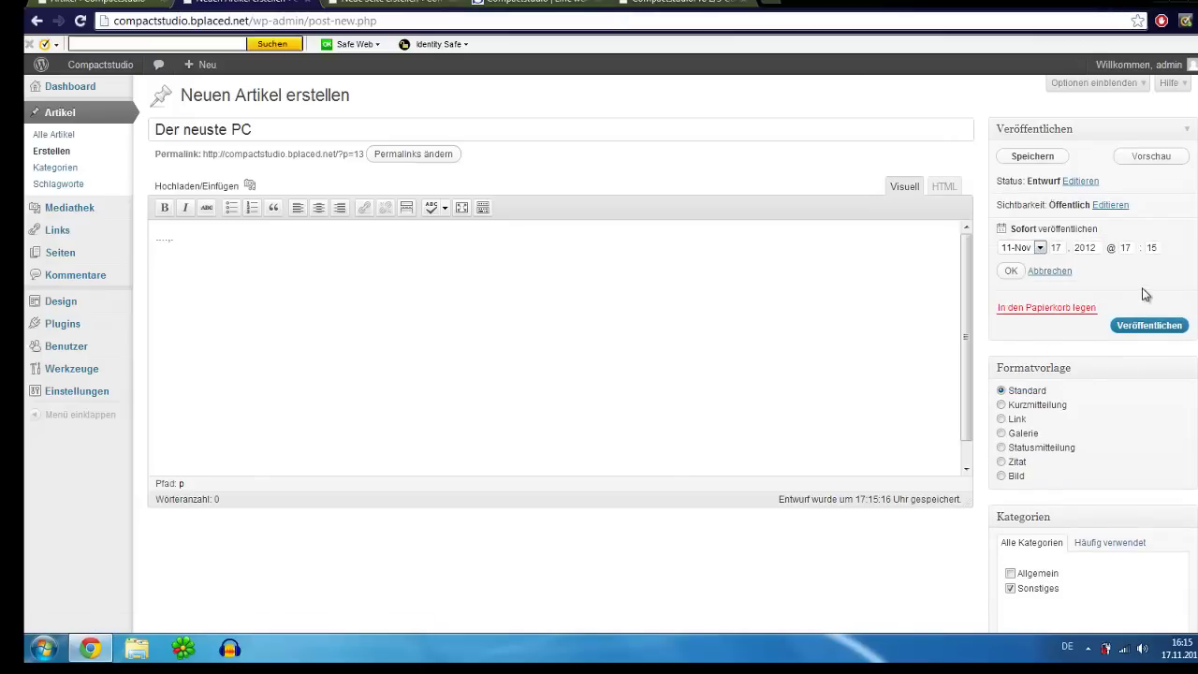
click(1057, 273)
click(1108, 206)
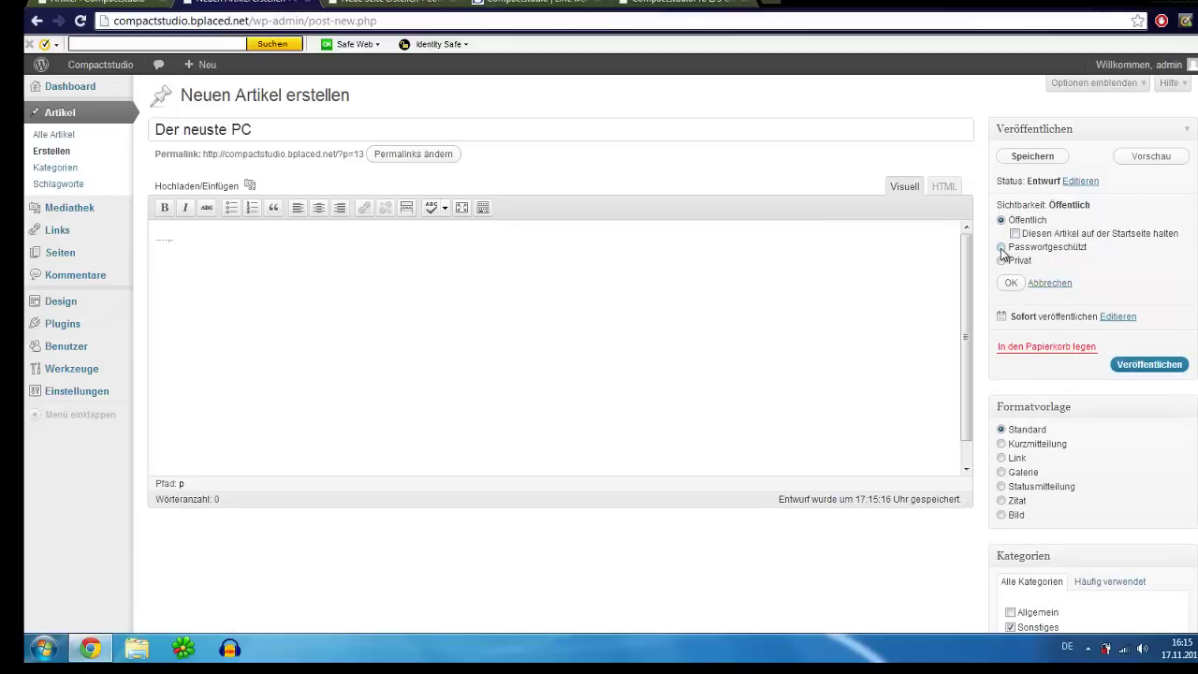
click(1057, 284)
Publish the article "Der neuste PC".
click(1149, 276)
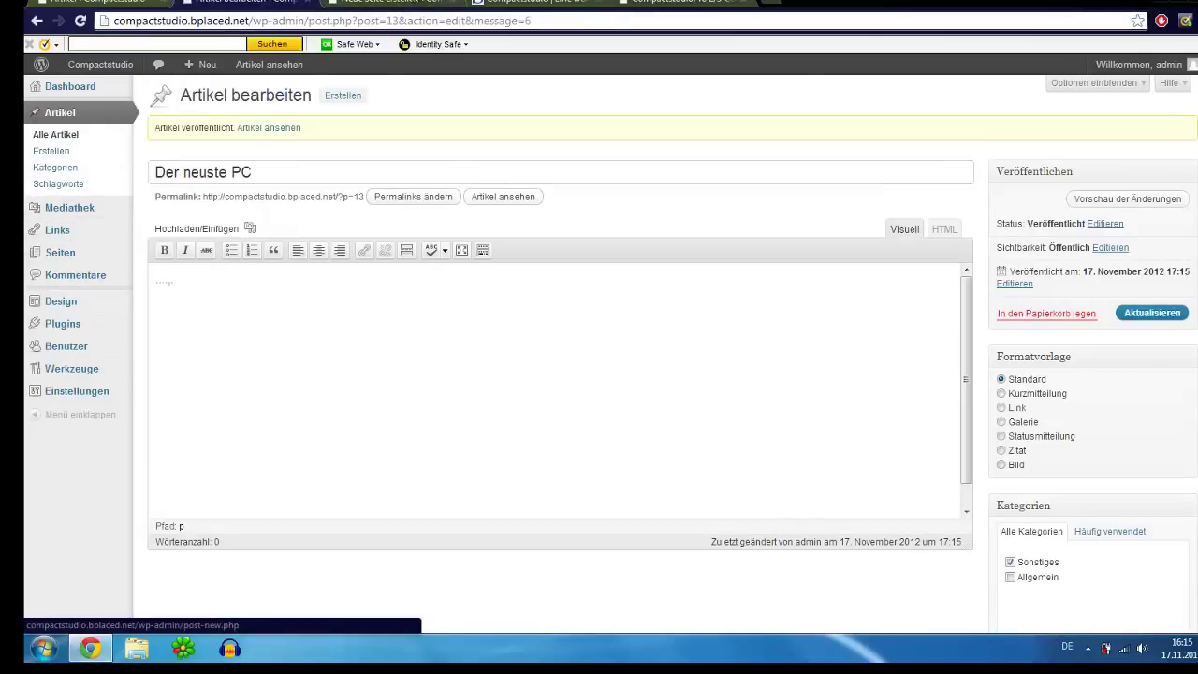
key(ctrl+Tab)
key(ctrl+Tab)
key(ctrl+shift+Tab)
key(ctrl+shift+Tab)
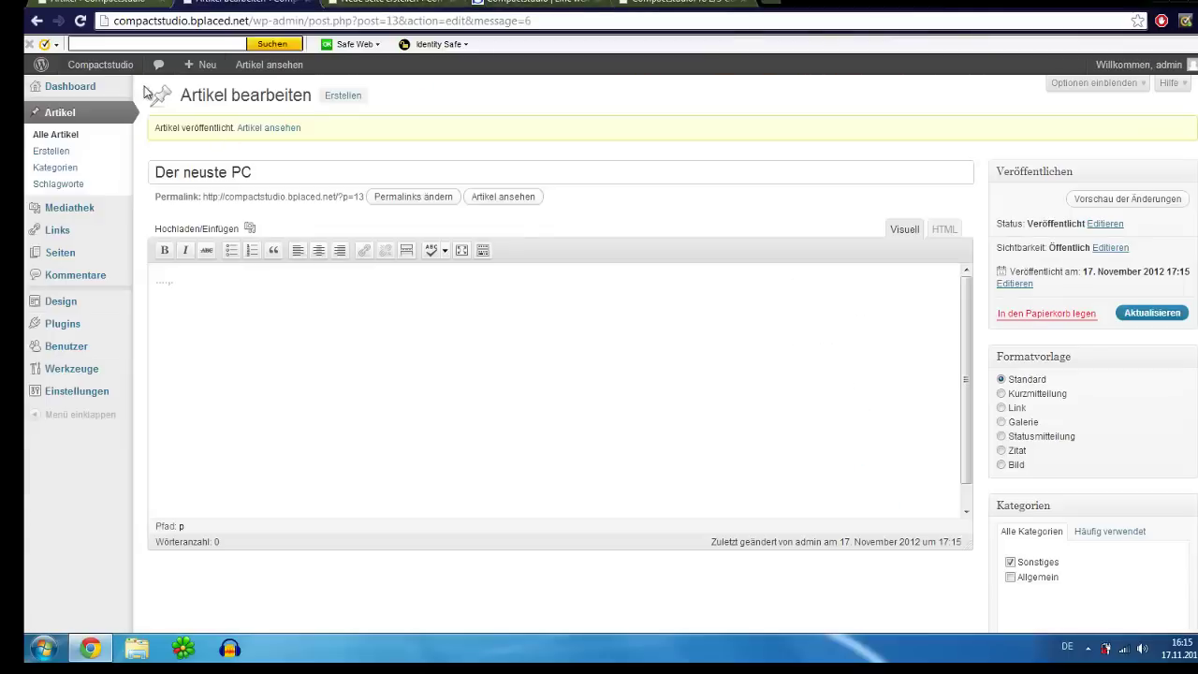
View the website's home page and check how the "Der neuste PC" article is shown there.
mouse_move(101, 71)
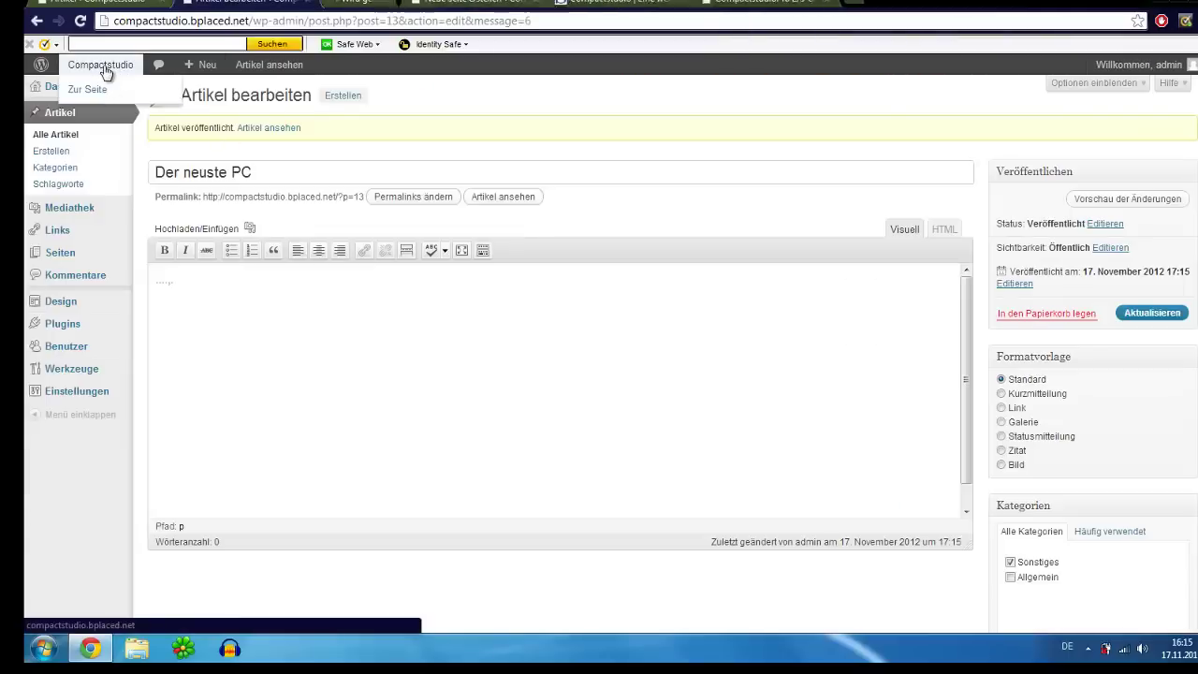
click(352, 4)
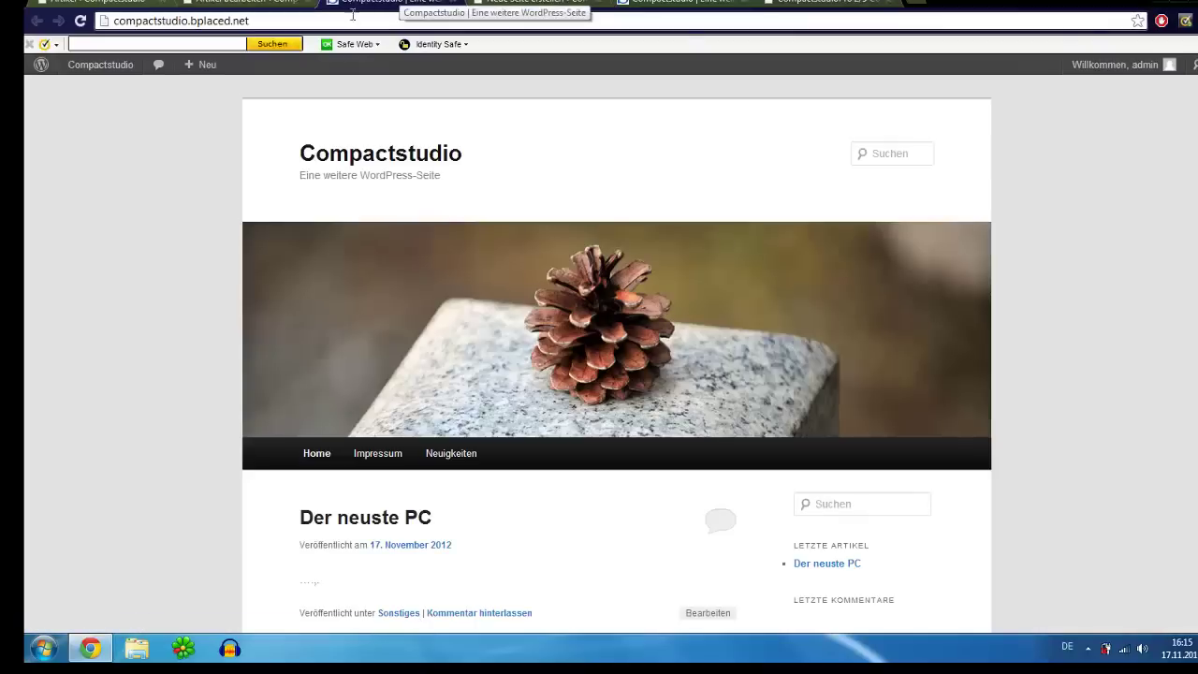
scroll(454, 233, down, 3)
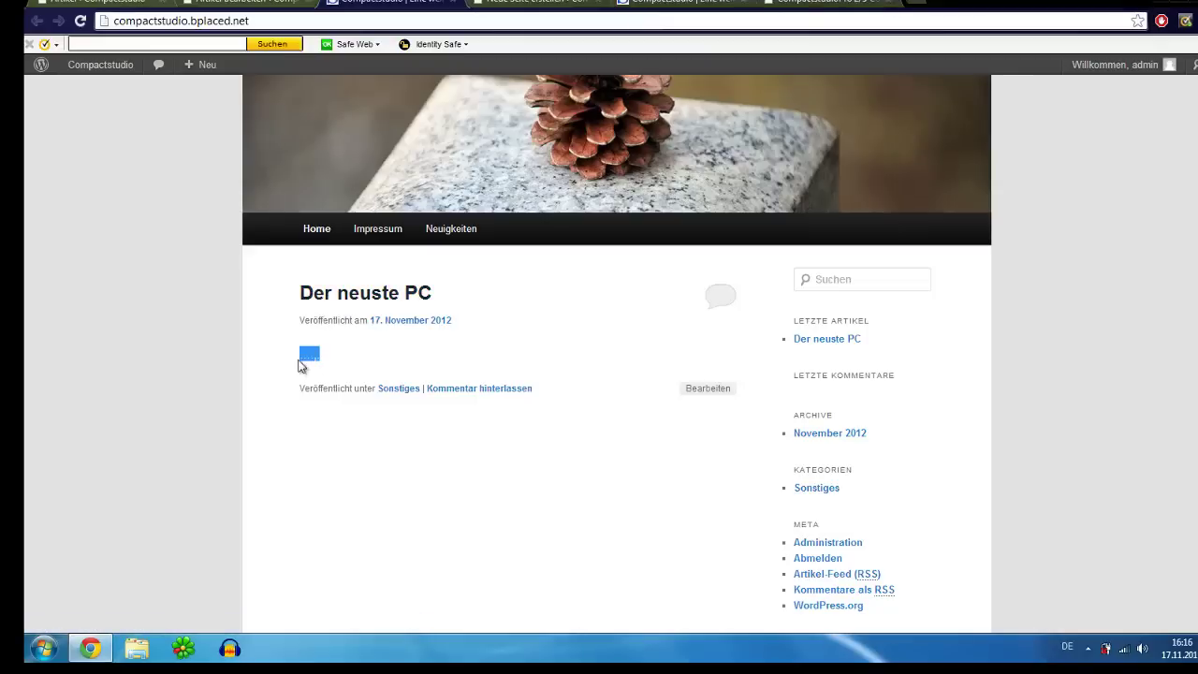
click(316, 234)
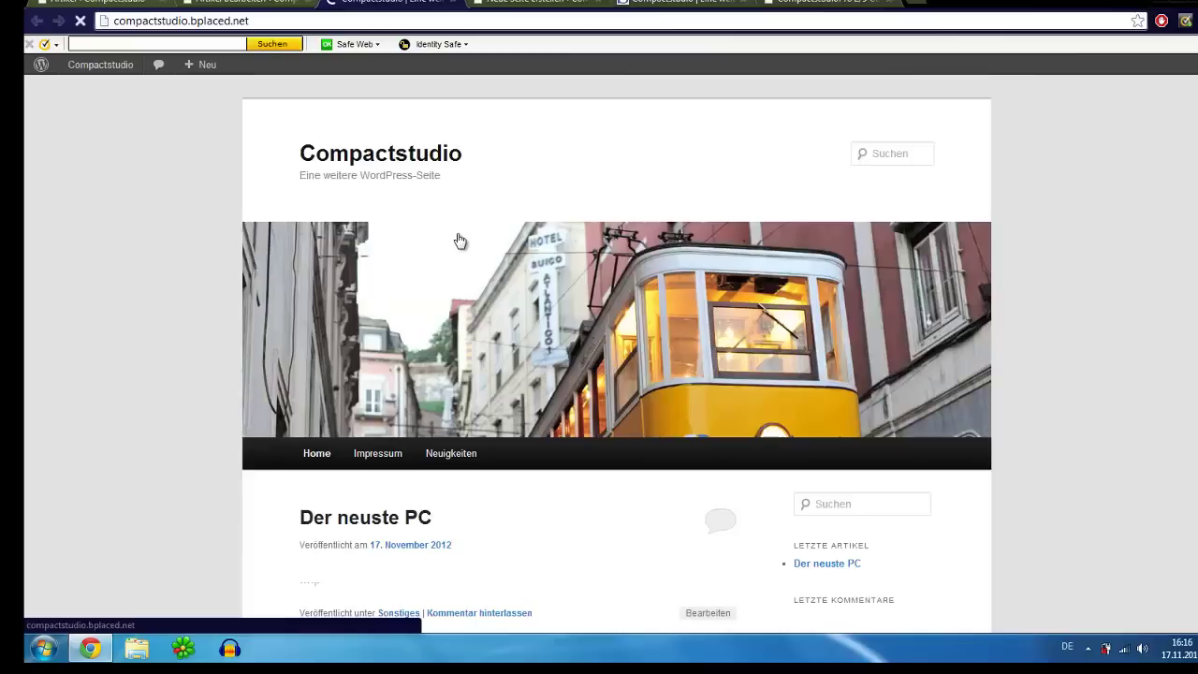
scroll(447, 468, down, 3)
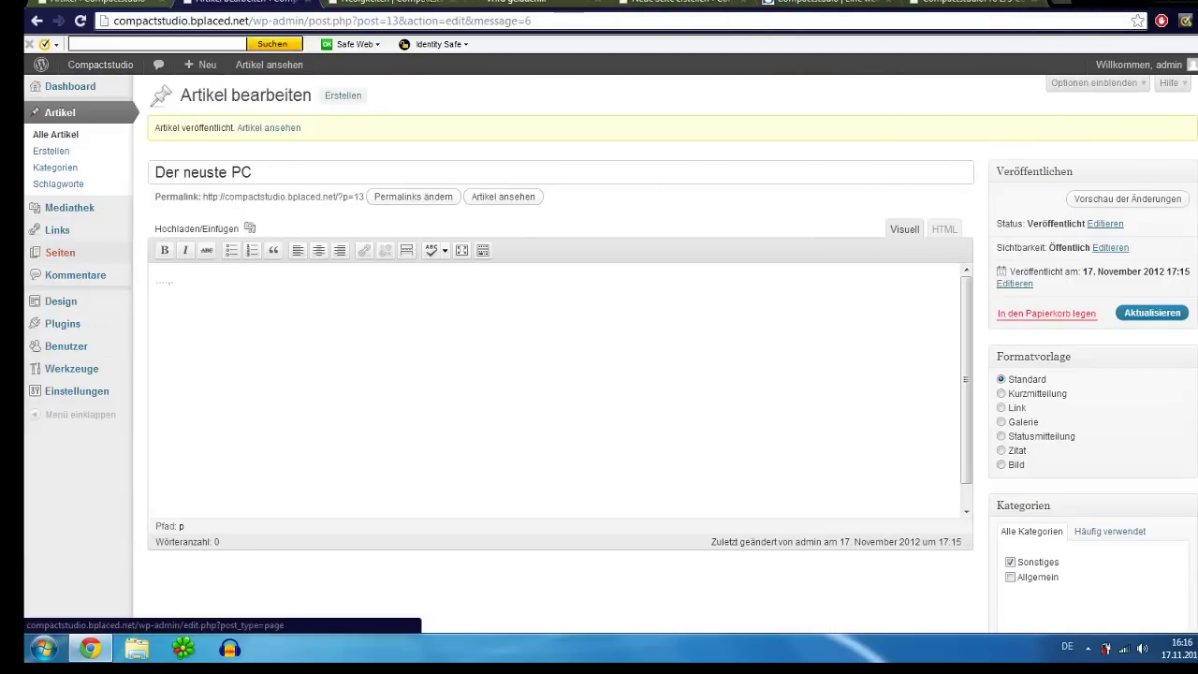
Open the Neuigkeiten page for editing from the overview of all pages.
click(81, 260)
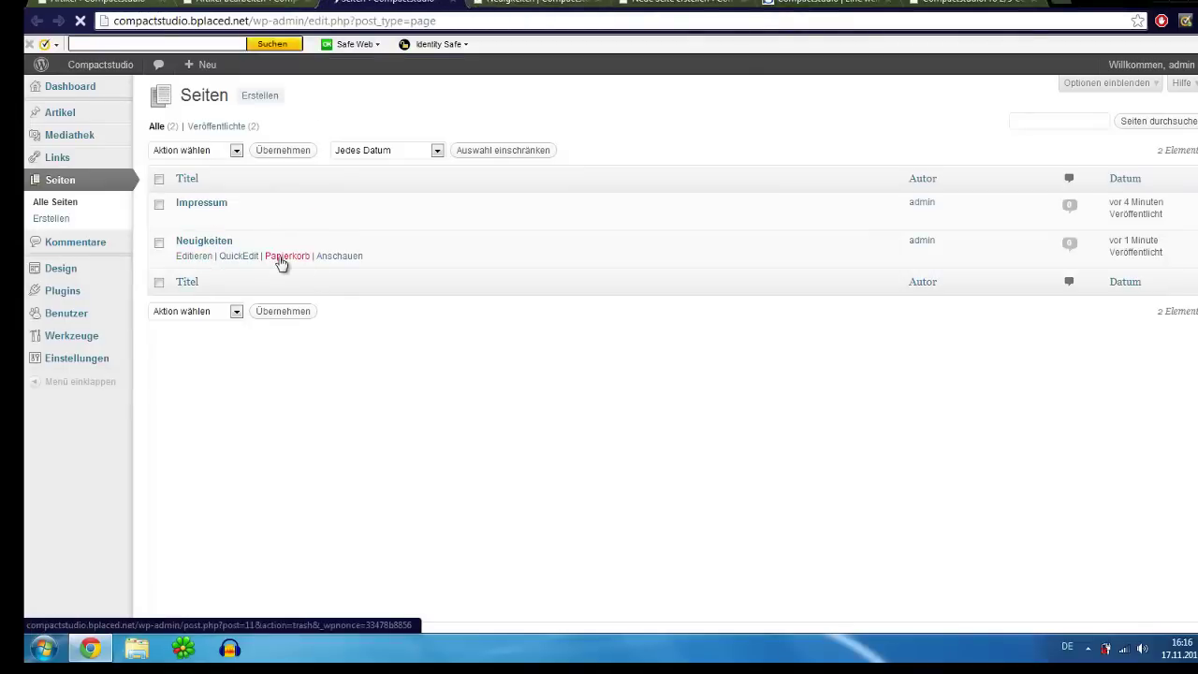
click(278, 258)
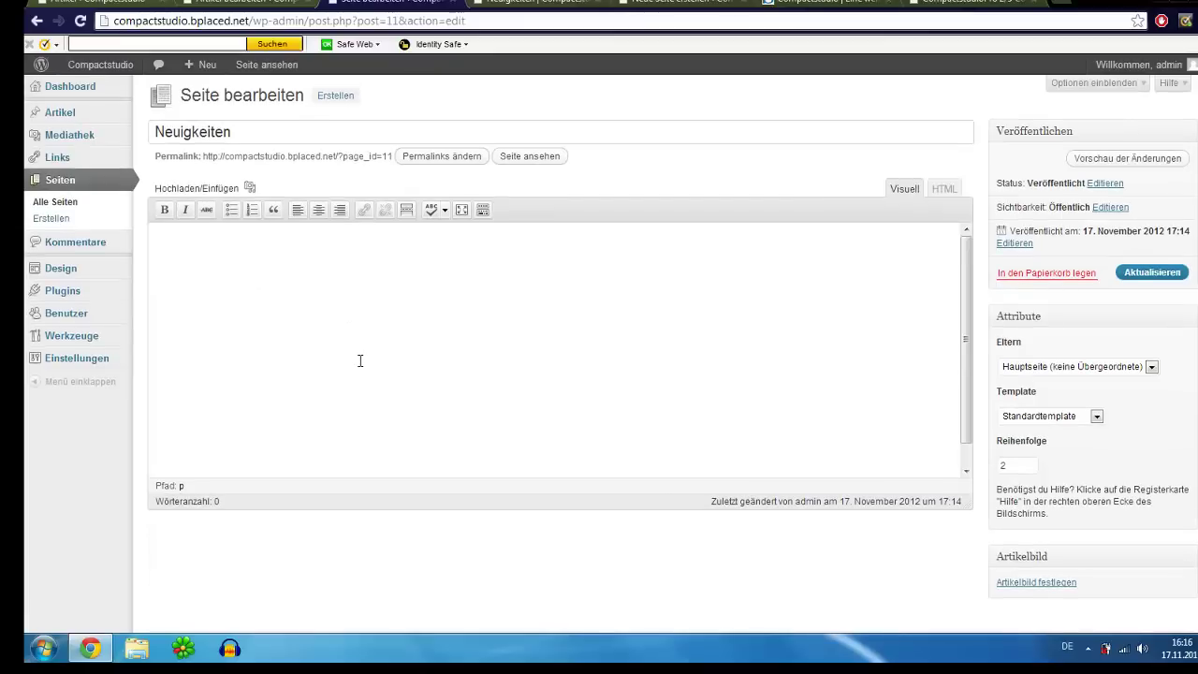
scroll(366, 513, down, 1)
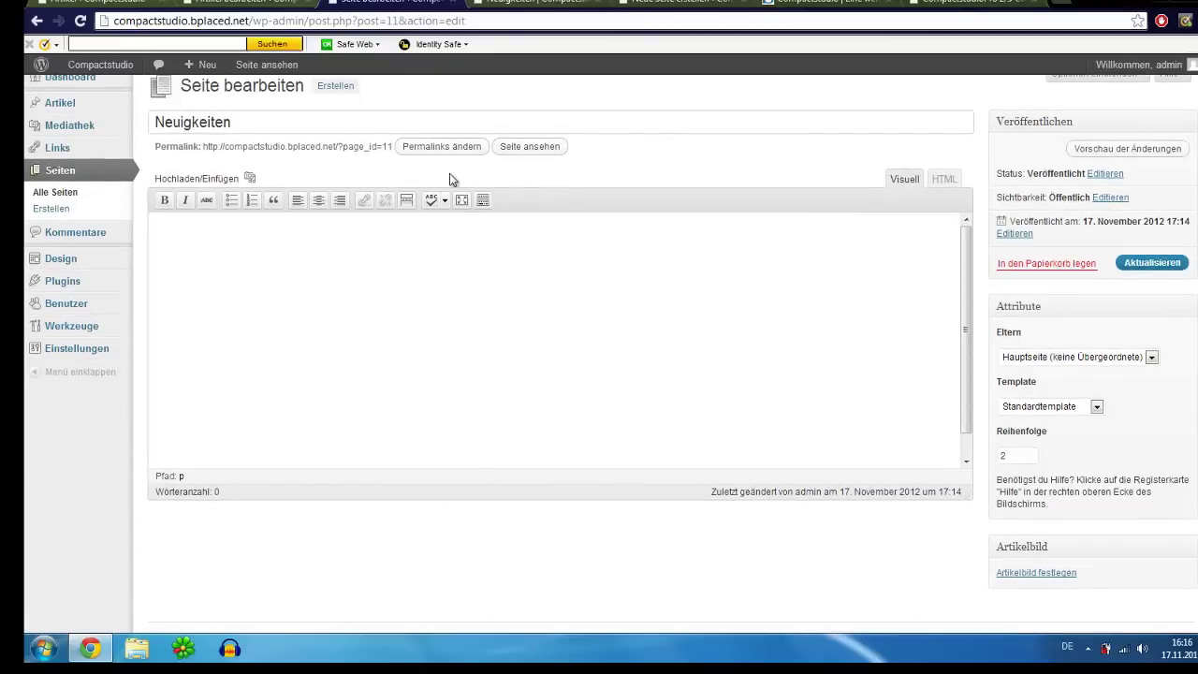
scroll(1066, 152, up, 1)
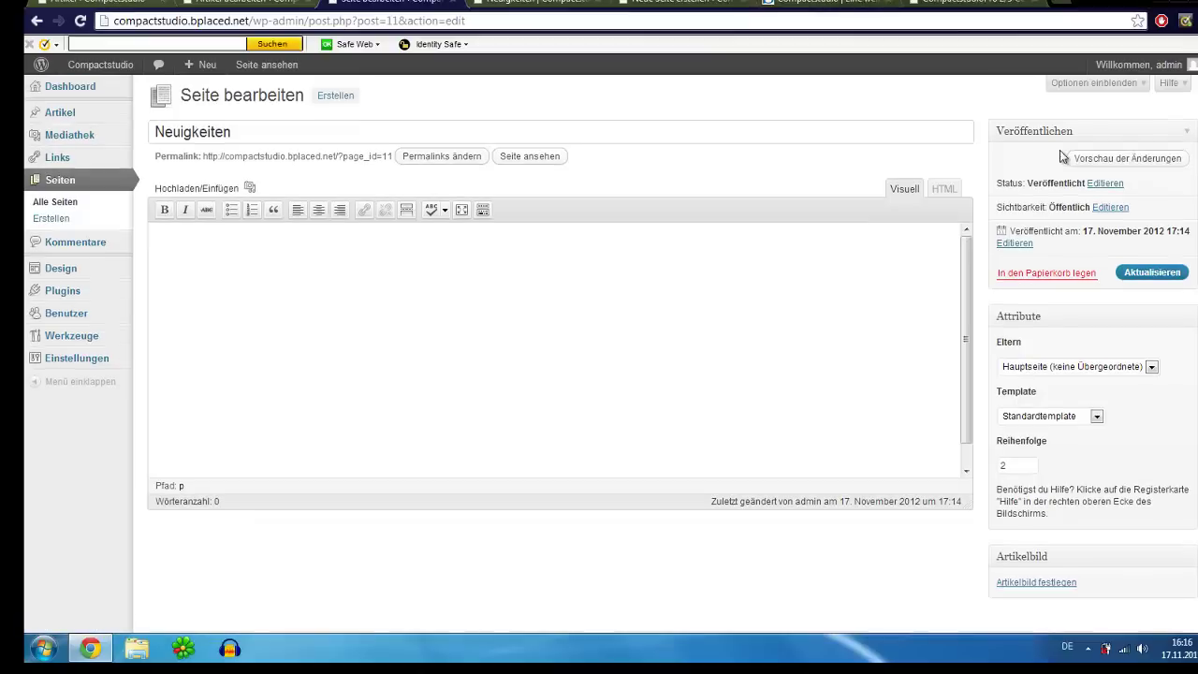
Show the Benutzerdefinierte Felder, Diskussion, Kommentare, Titelform, Autor and Revisionen boxes on the page editing screen.
click(1095, 83)
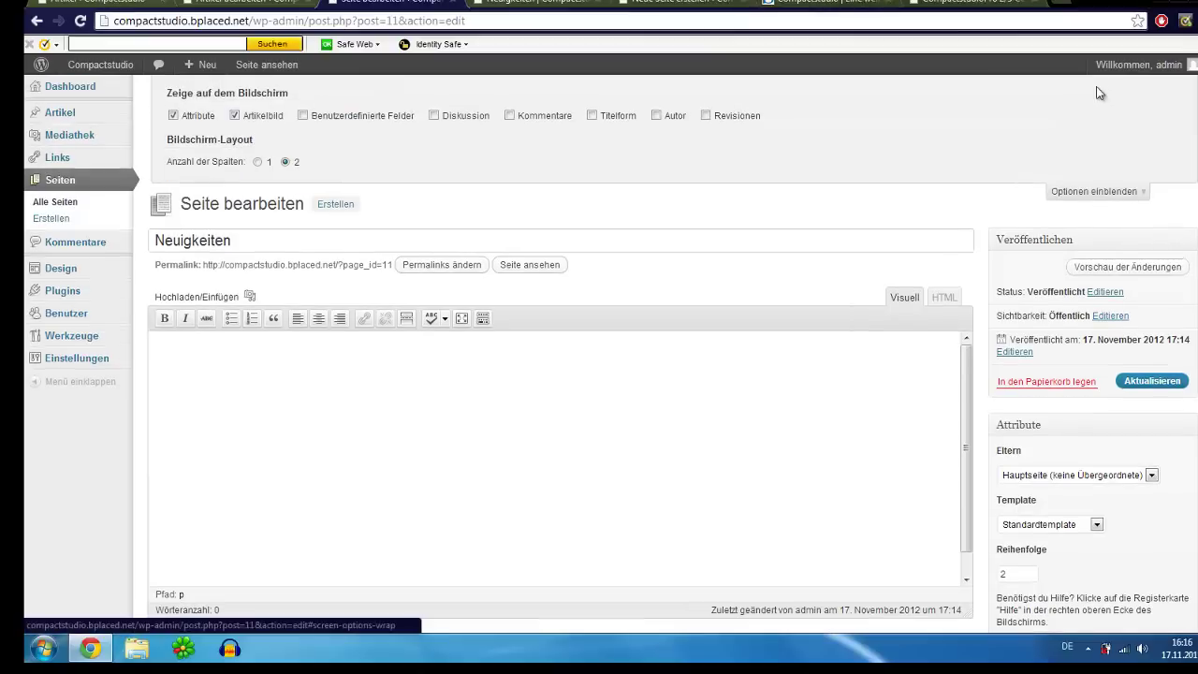
click(318, 120)
click(434, 117)
click(510, 117)
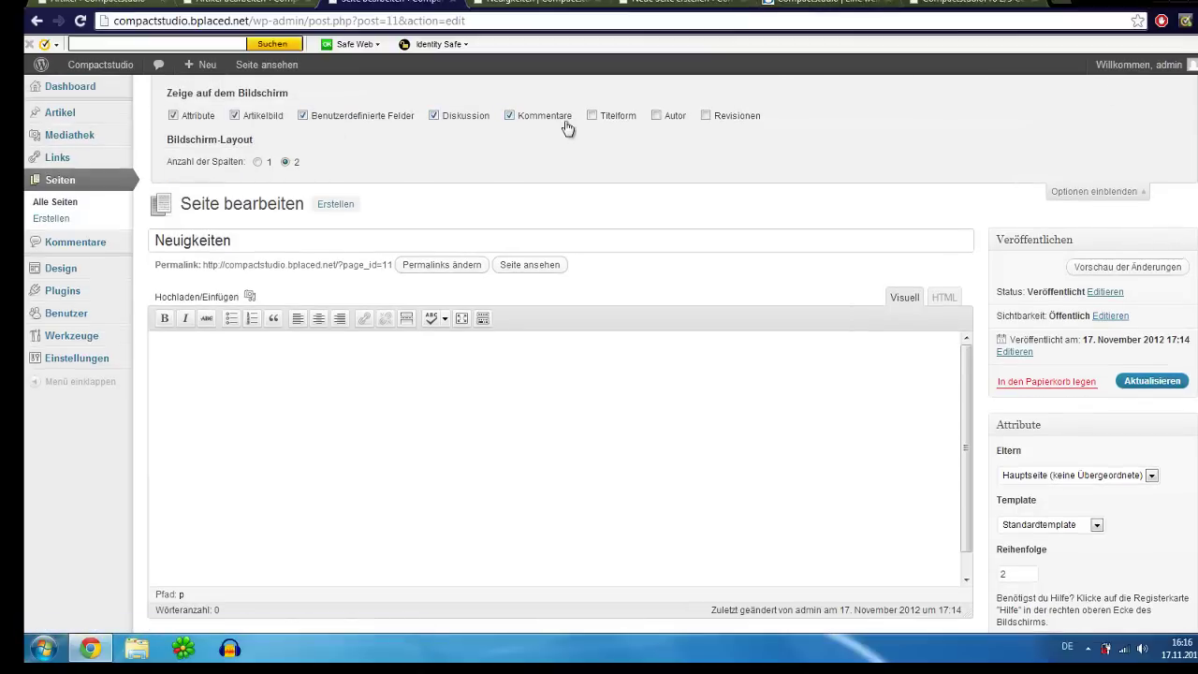
click(597, 117)
click(706, 116)
click(1057, 192)
Turn off "Kommentare erlauben" in the discussion settings of the Neuigkeiten page.
scroll(564, 321, down, 6)
scroll(268, 433, up, 5)
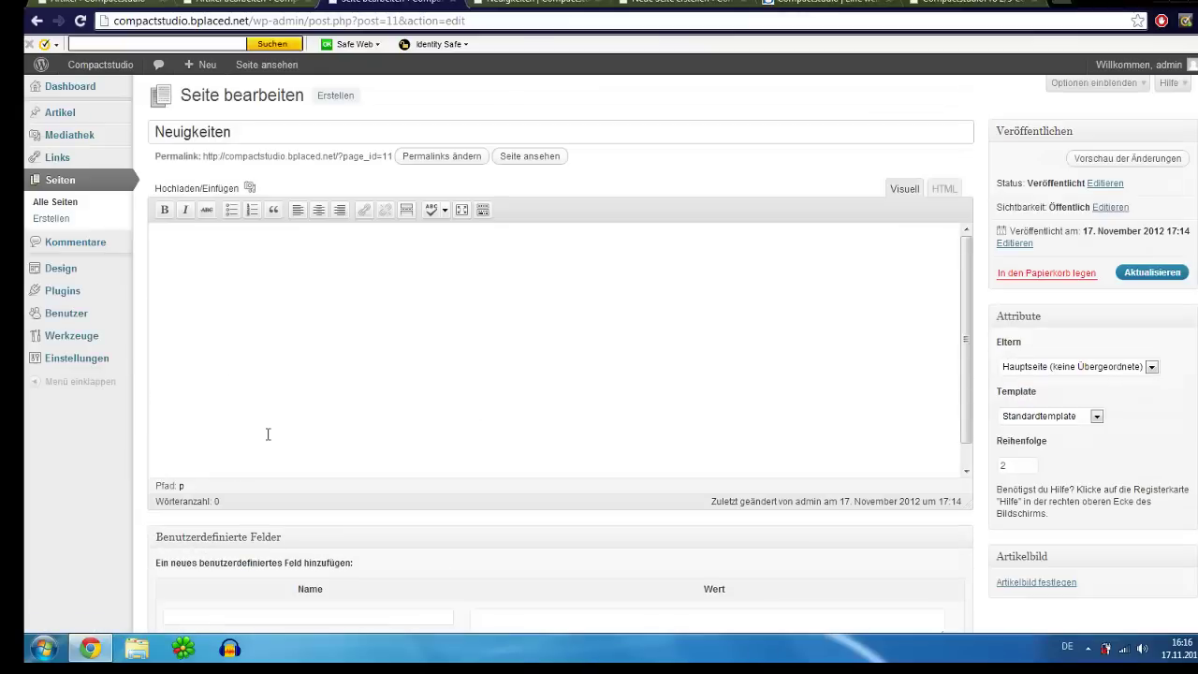
scroll(268, 430, down, 3)
scroll(833, 466, up, 3)
click(1104, 84)
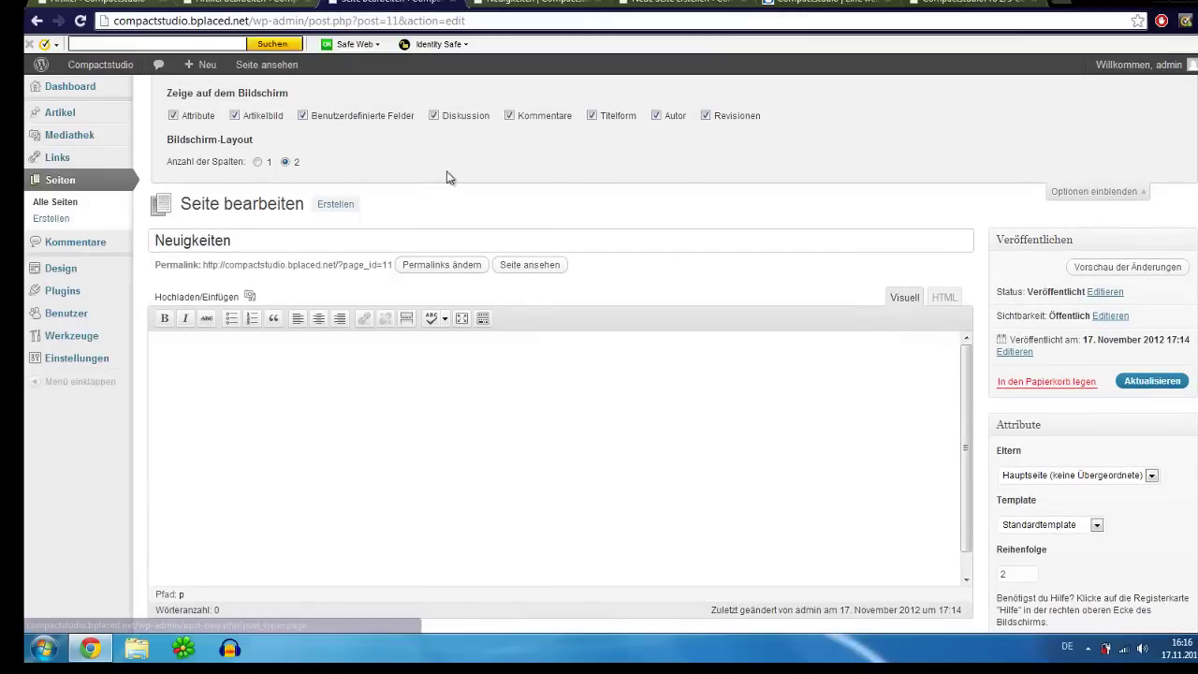
scroll(781, 326, down, 5)
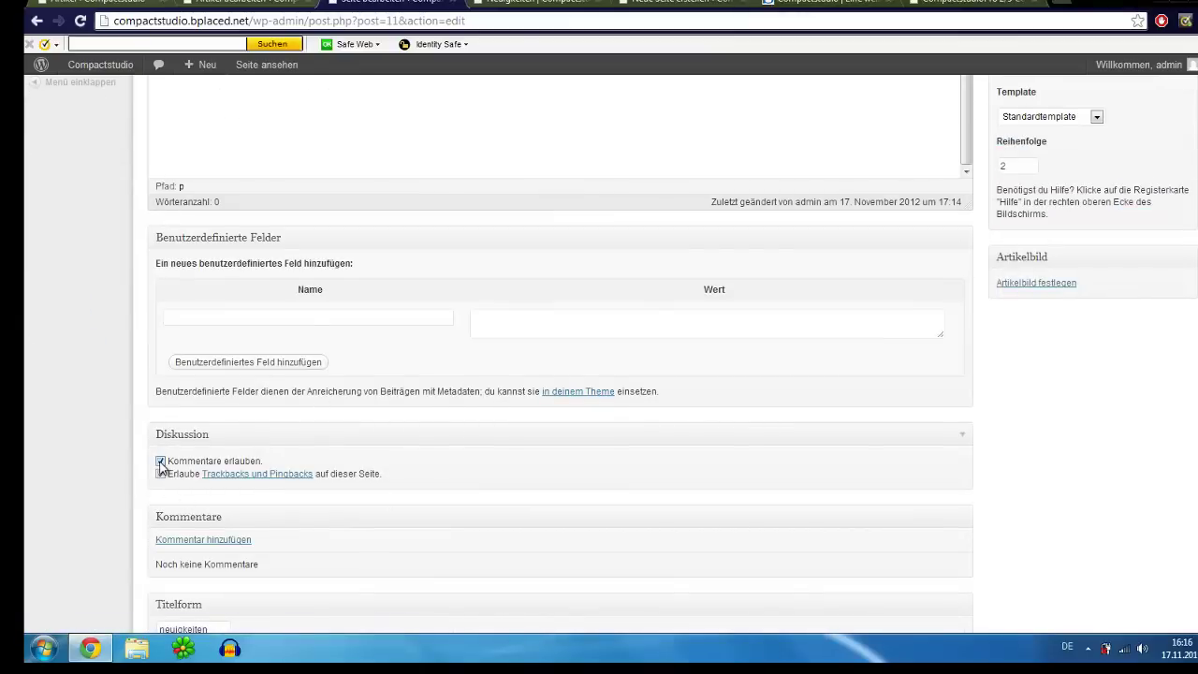
scroll(250, 520, down, 2)
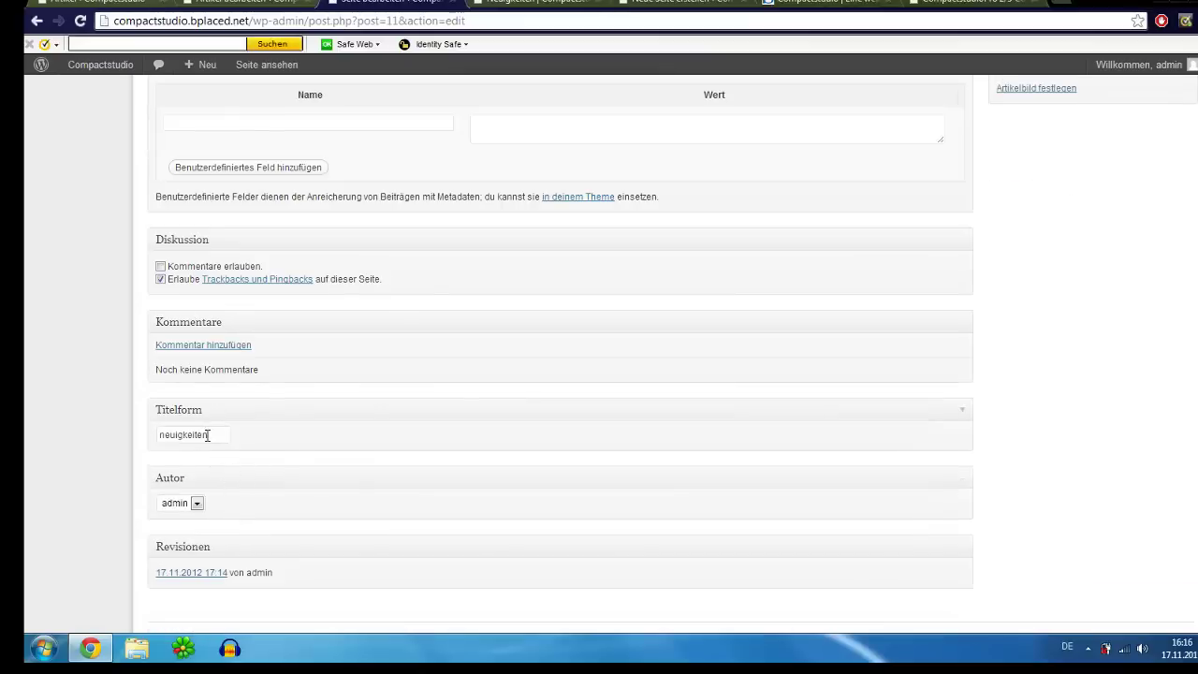
Examine the Neuigkeiten page's Titelform and compare it with the path part of the web address.
drag(207, 435, 124, 439)
click(183, 436)
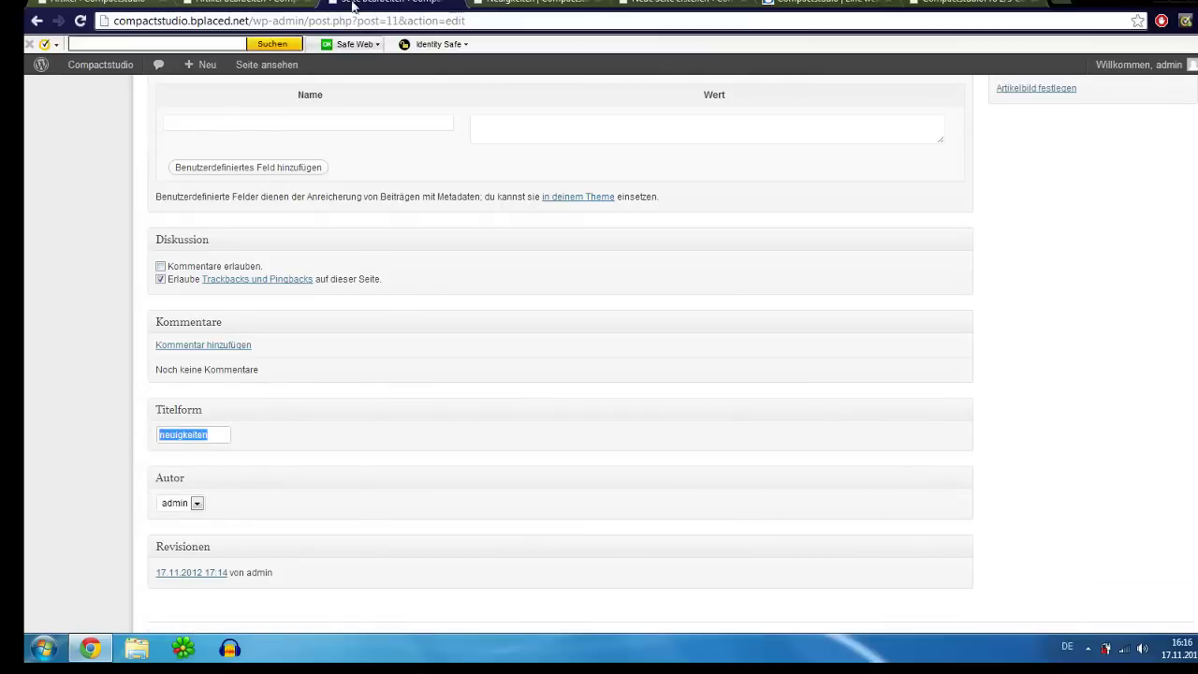
drag(261, 20, 307, 22)
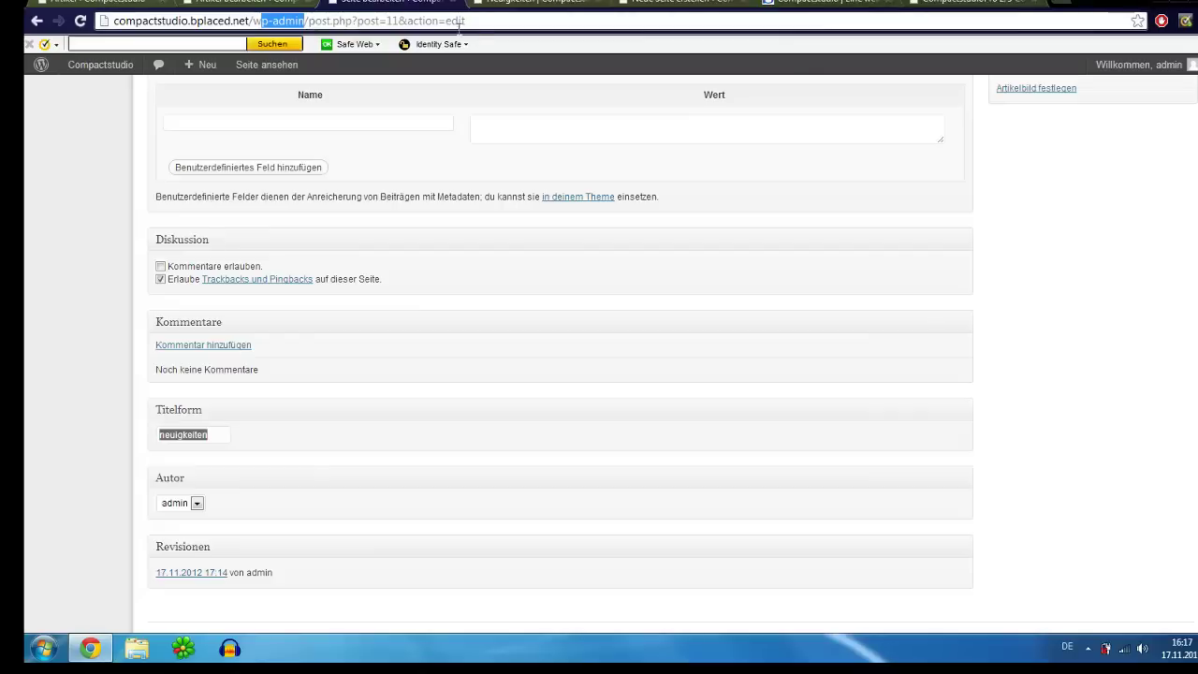
drag(466, 22, 251, 24)
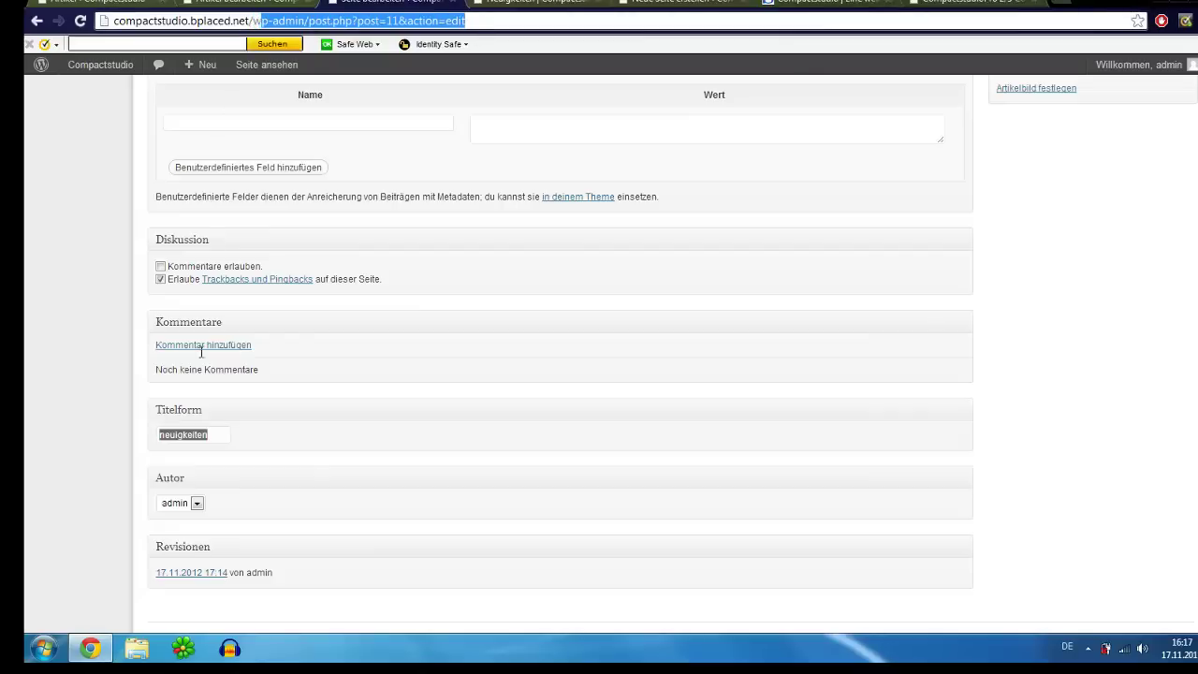
click(214, 434)
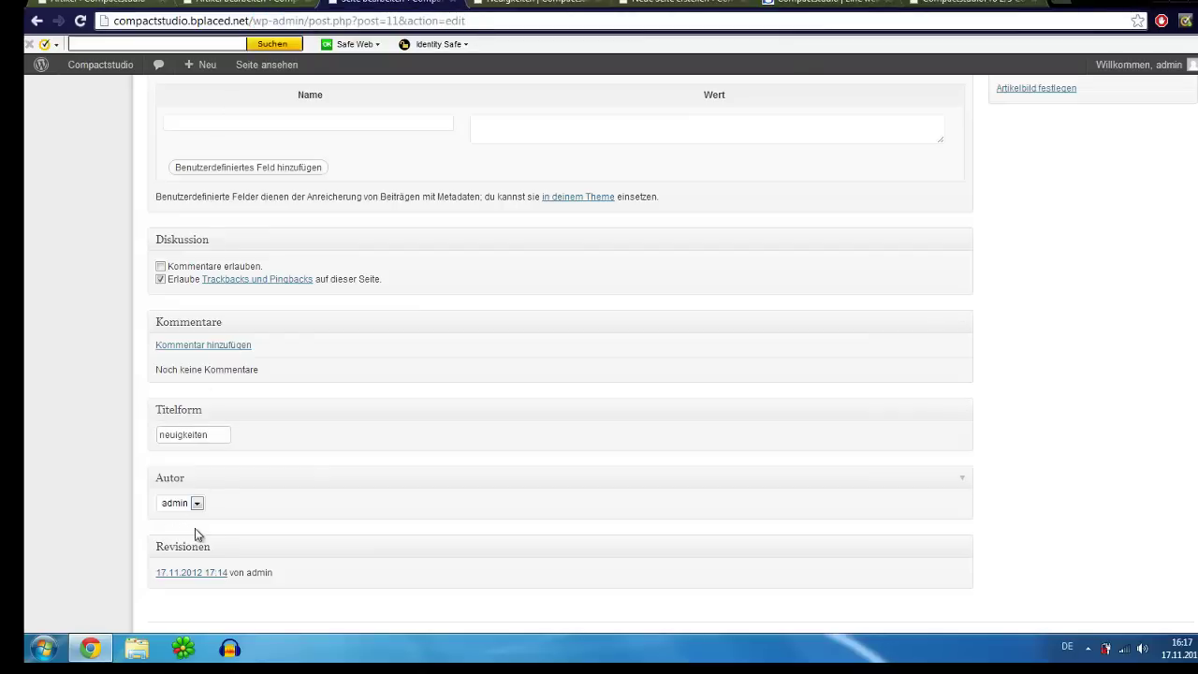
Update the Neuigkeiten page to save its changed settings.
scroll(196, 512, up, 5)
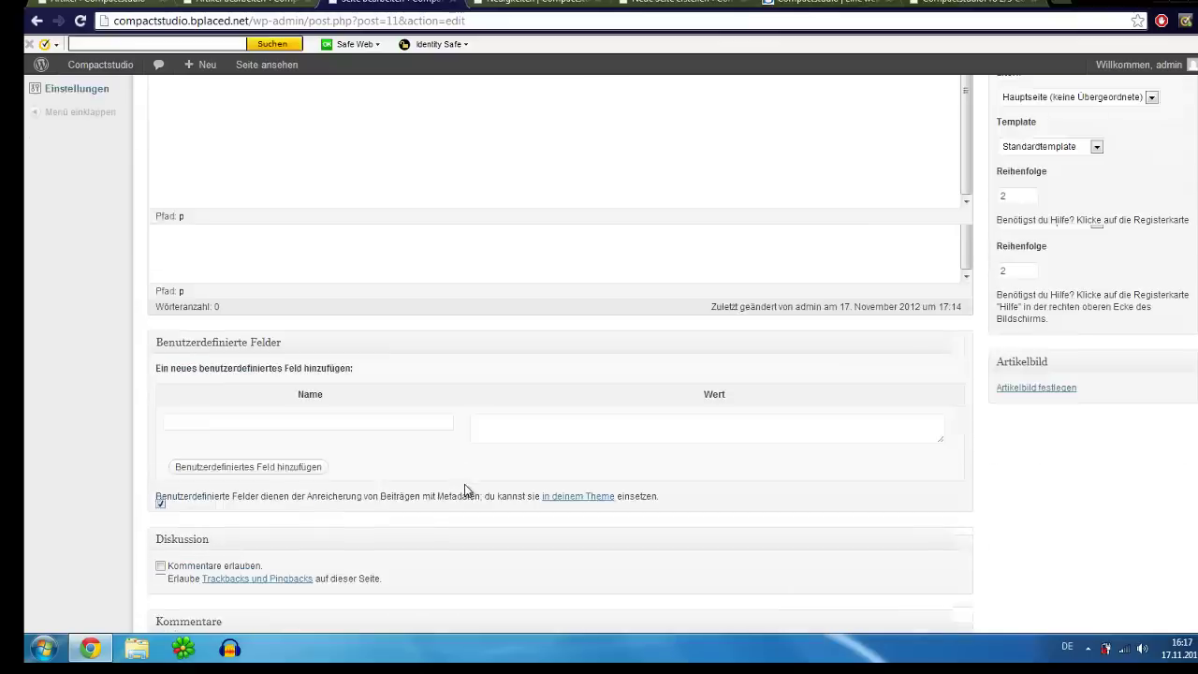
click(1149, 280)
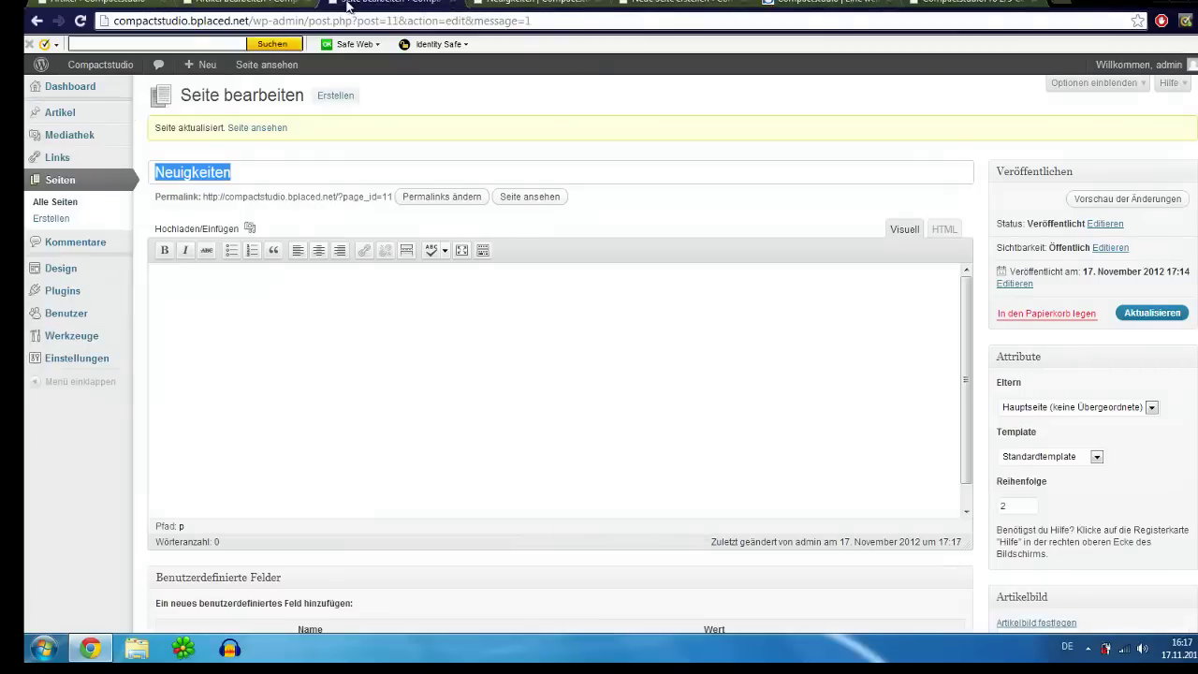
Start another new page titled "YouTube".
click(52, 219)
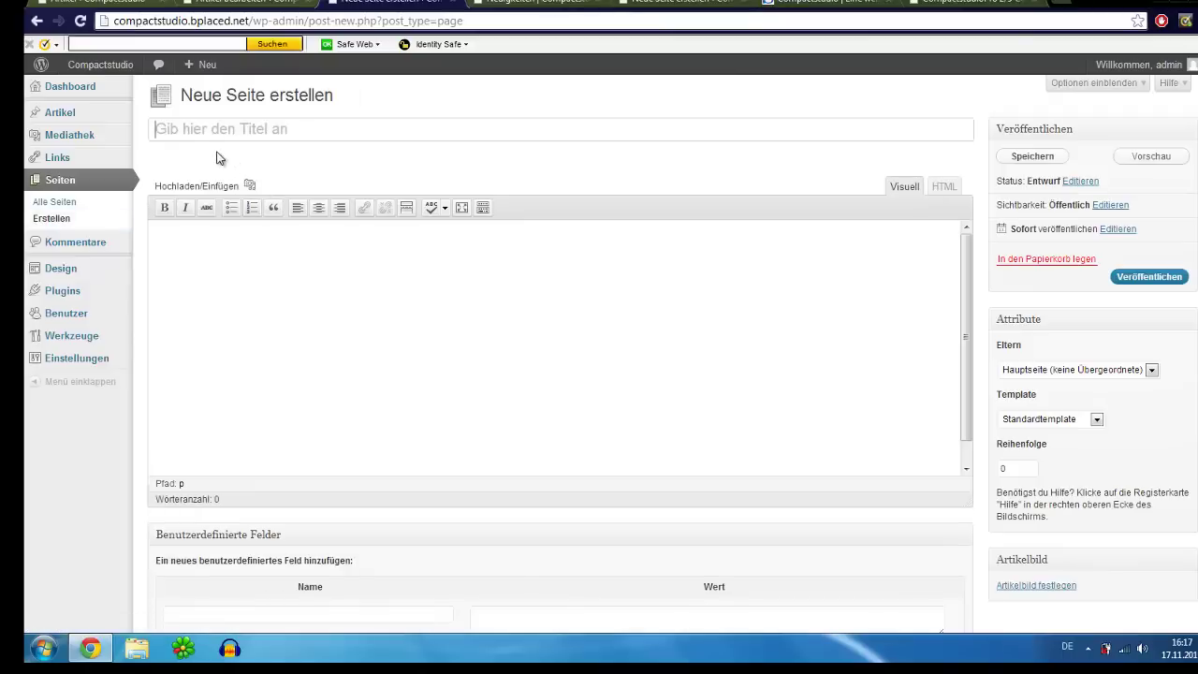
text(YouTube)
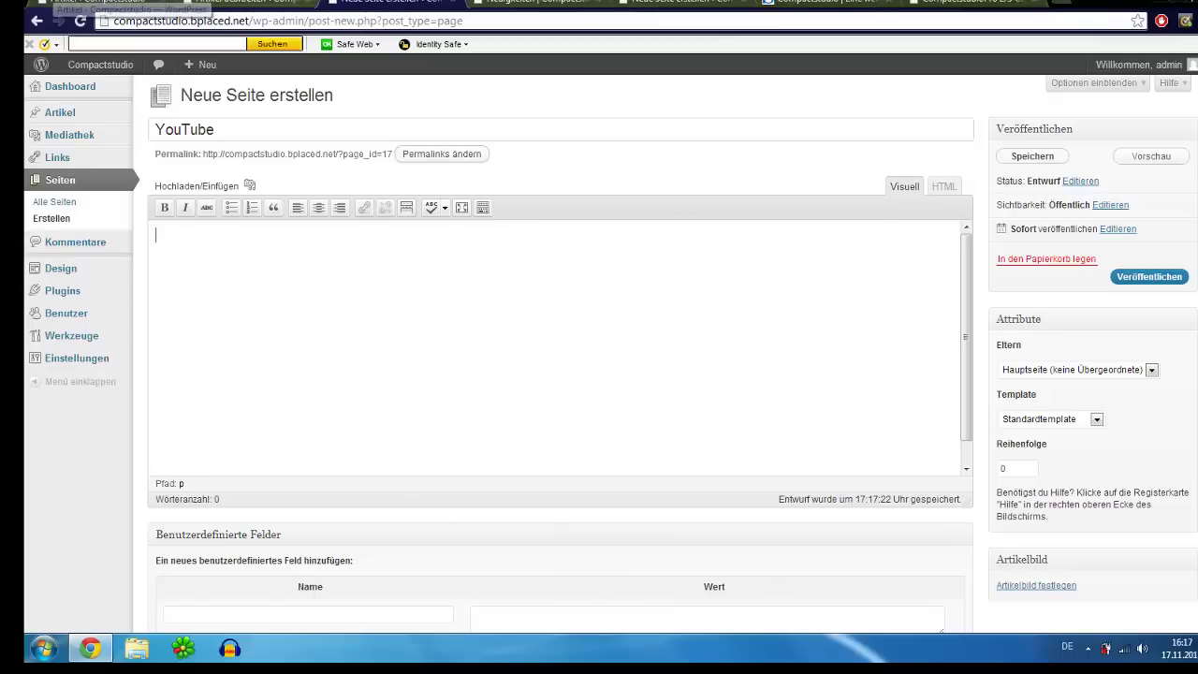
Switch to the CompactstudioPro YouTube channel in a new browser tab and open the video "Wordpress - Wie erstelle ich eine eigene Internetseite 1".
key(ctrl+t)
click(357, 382)
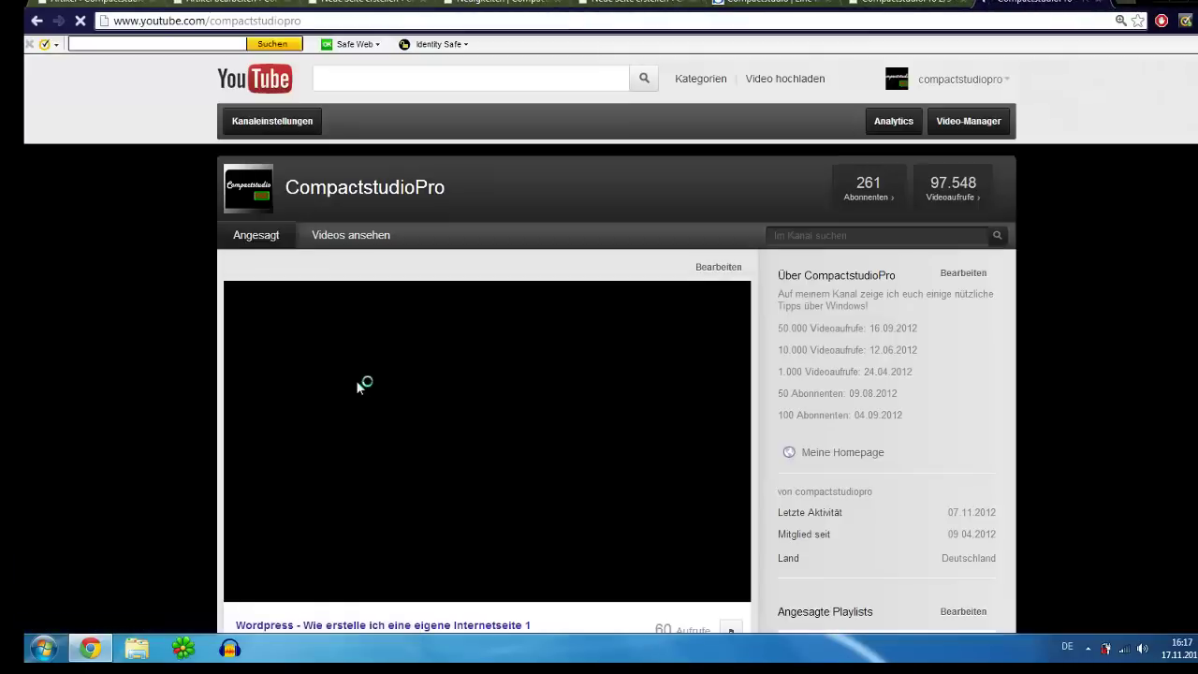
scroll(365, 393, down, 3)
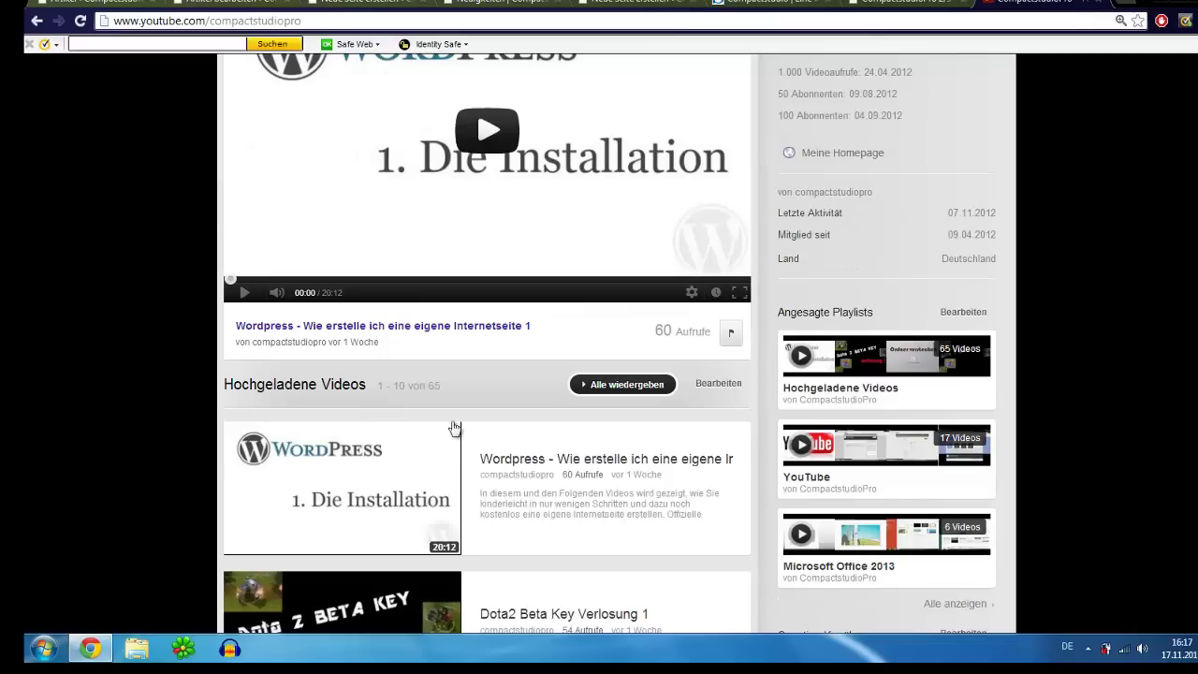
scroll(444, 481, up, 3)
scroll(443, 502, down, 1)
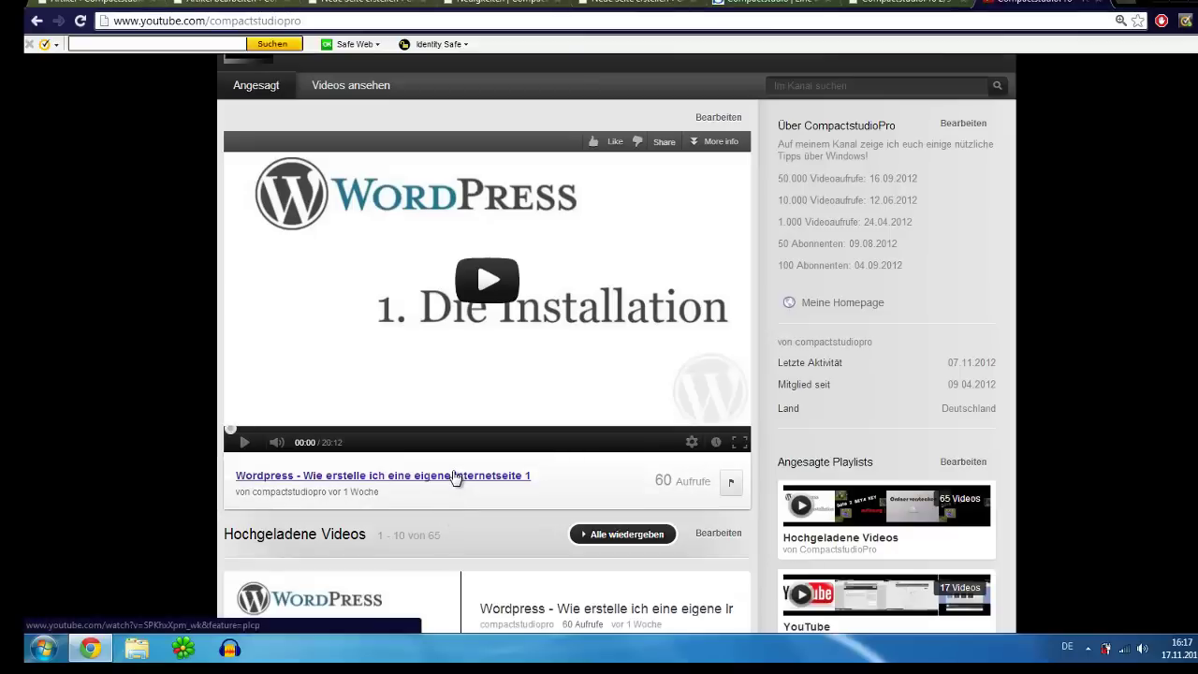
scroll(412, 374, down, 3)
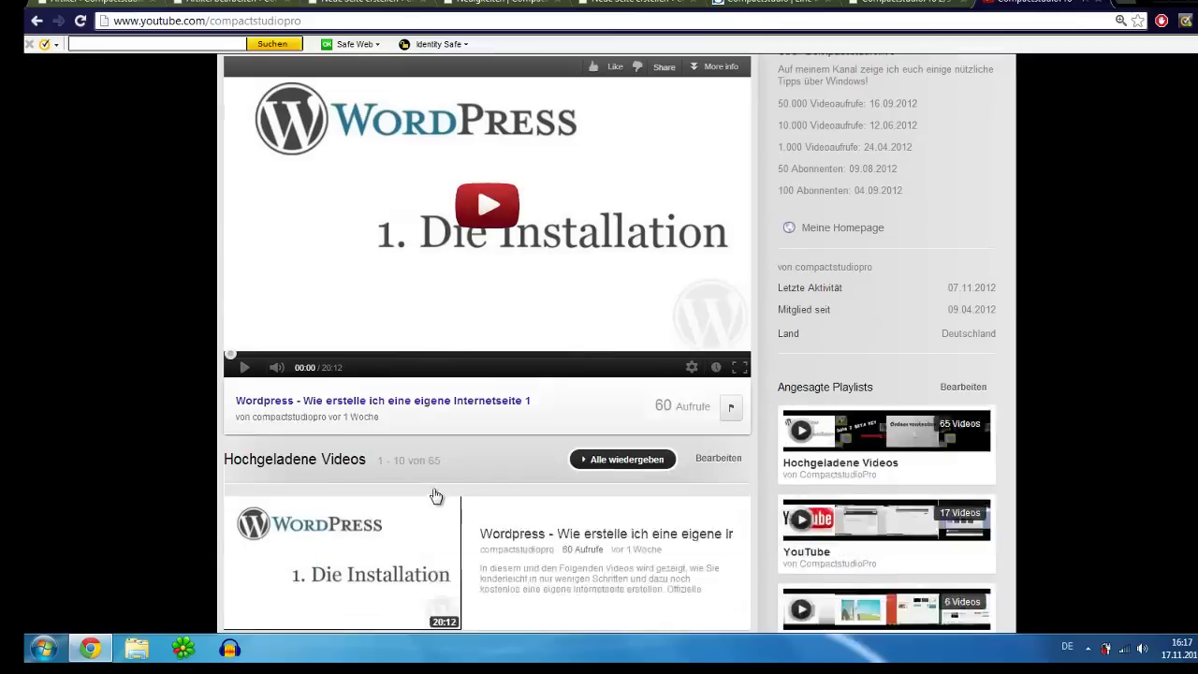
scroll(367, 348, up, 3)
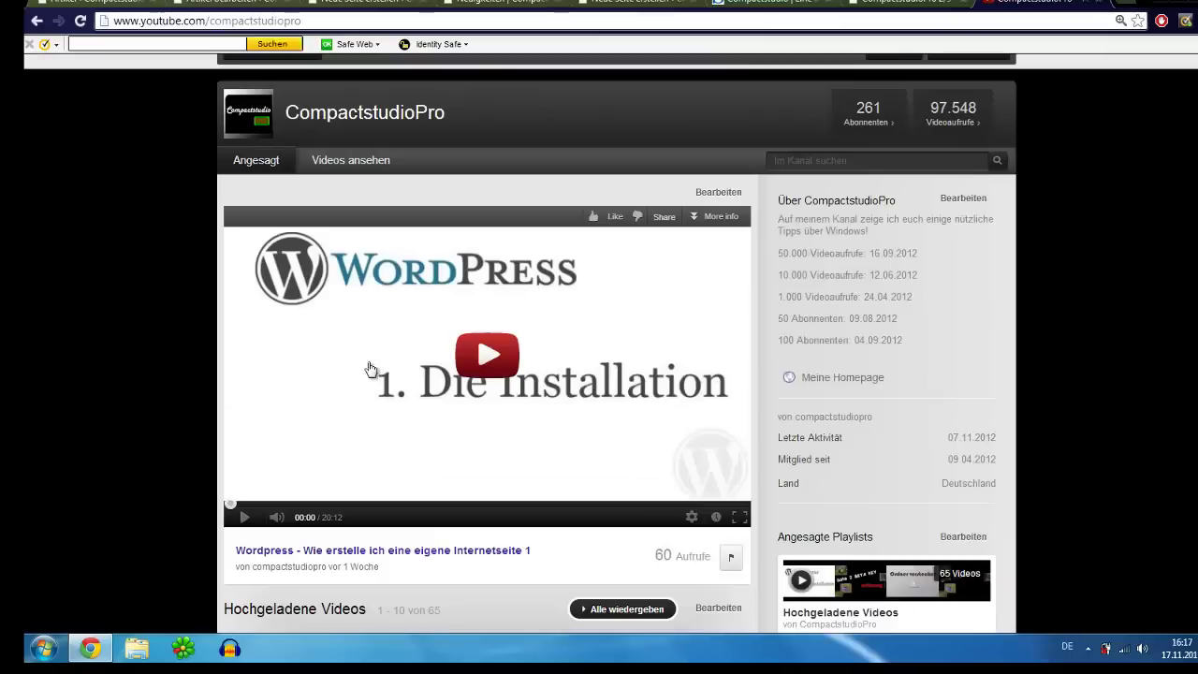
click(448, 551)
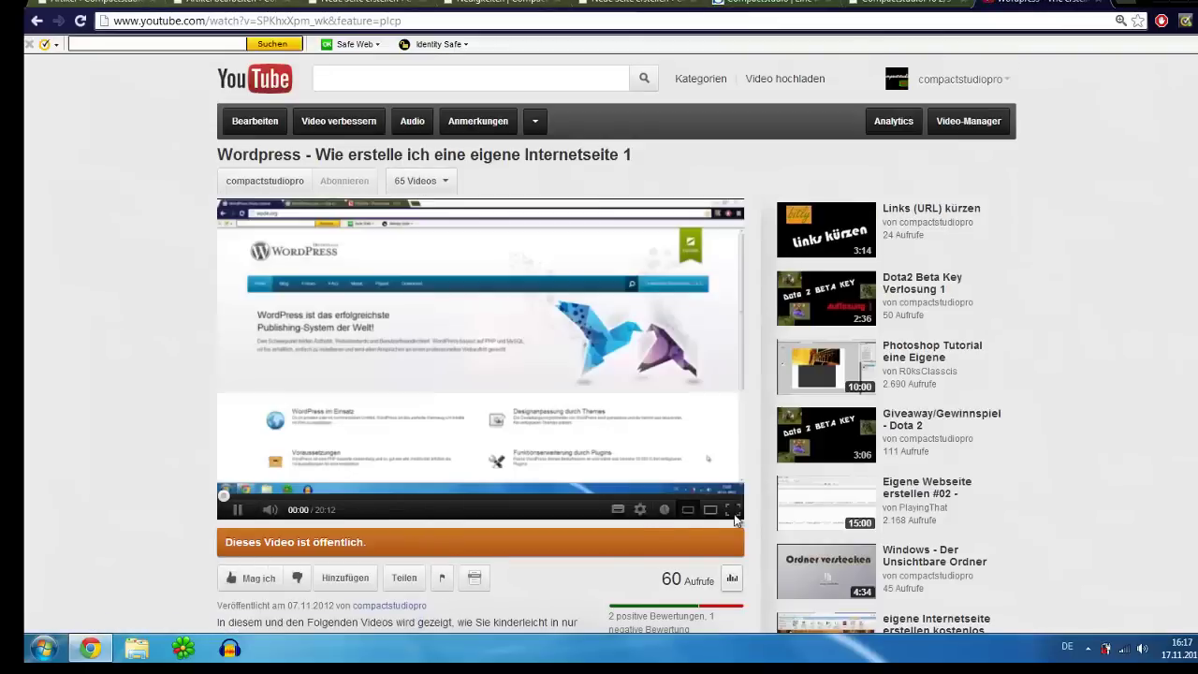
Skip the video to its end and display its iframe embed code in the sharing options.
drag(738, 497, 722, 522)
scroll(723, 522, down, 3)
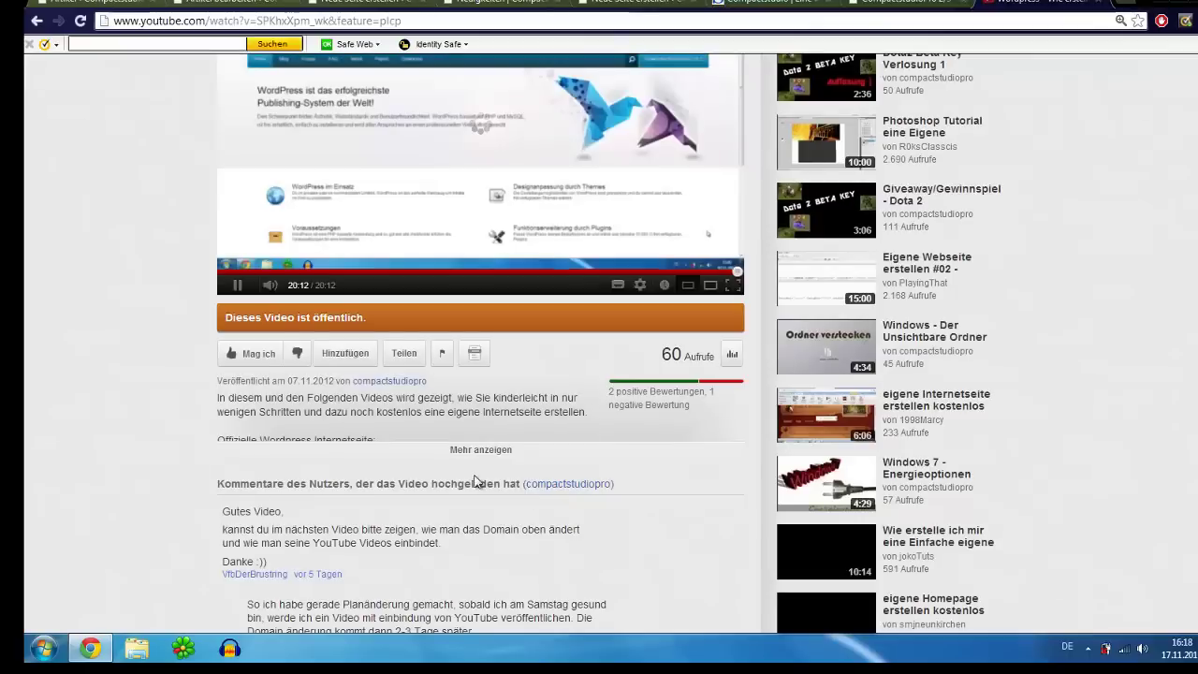
click(409, 355)
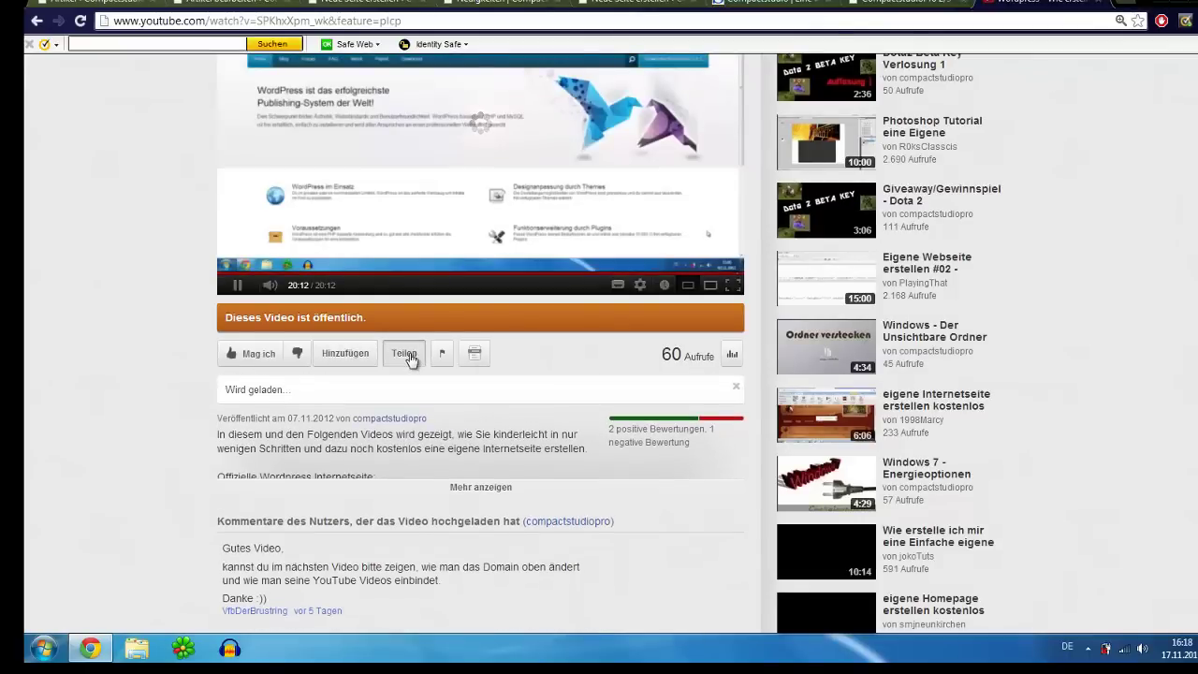
scroll(524, 346, down, 1)
click(516, 337)
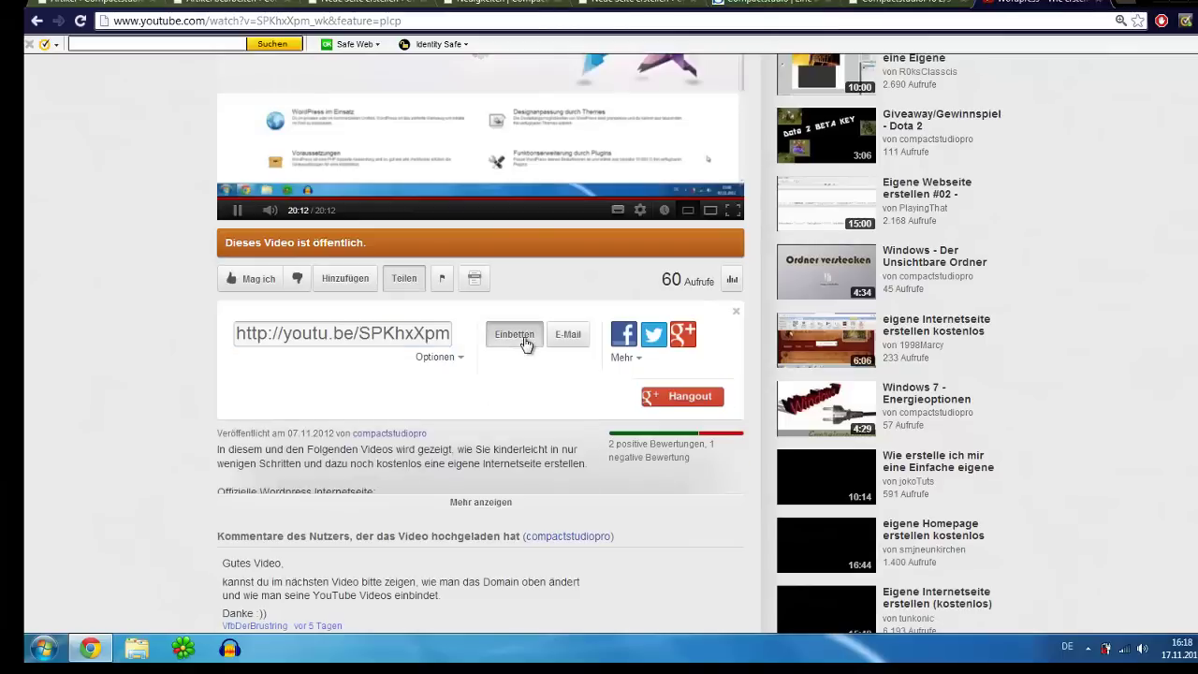
scroll(338, 456, down, 2)
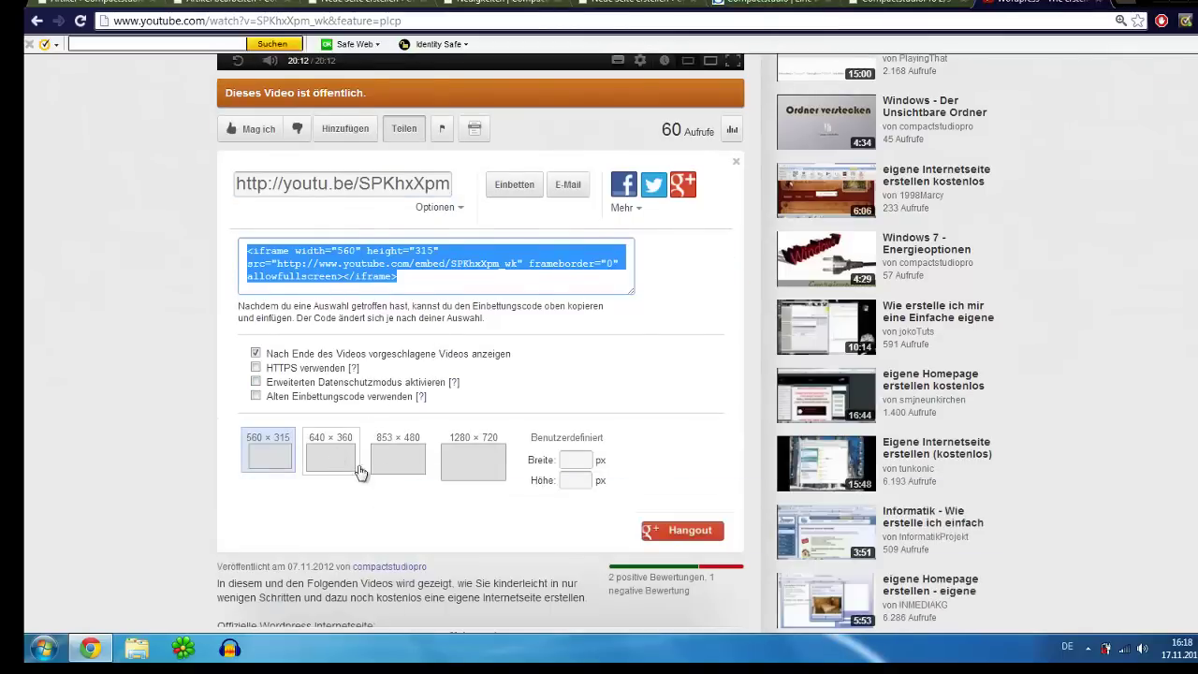
Set the embedded video's size to 640 × 360 and enable HTTPS for the embed code.
click(332, 459)
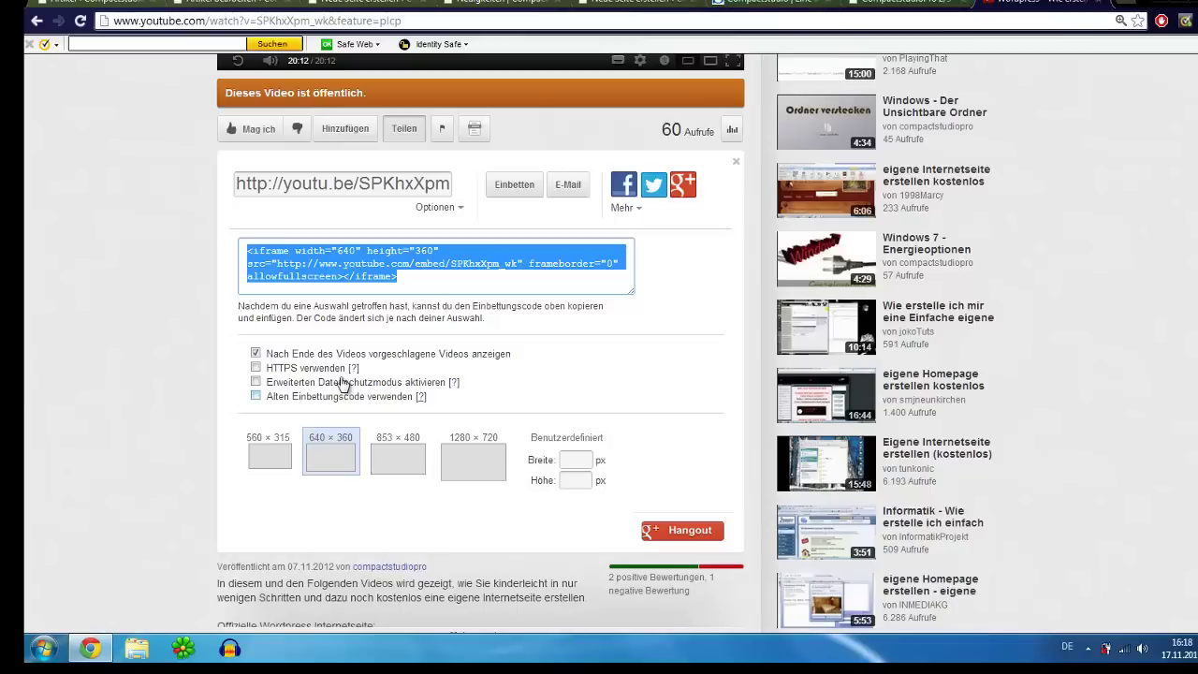
click(257, 368)
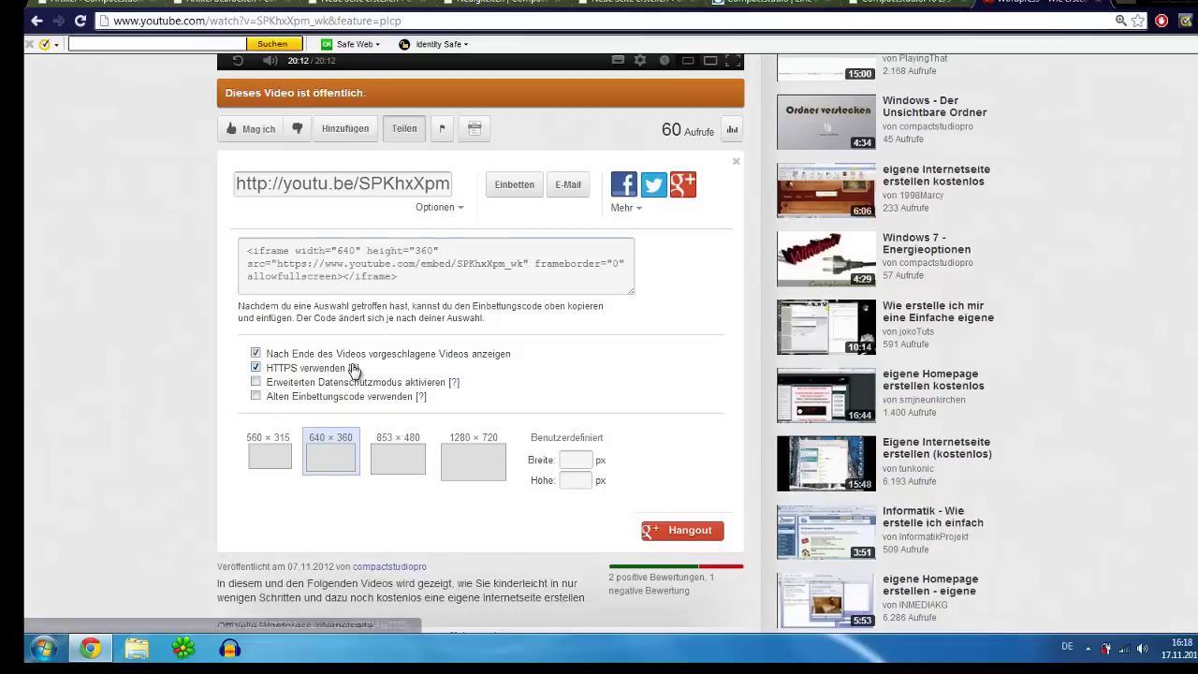
click(256, 368)
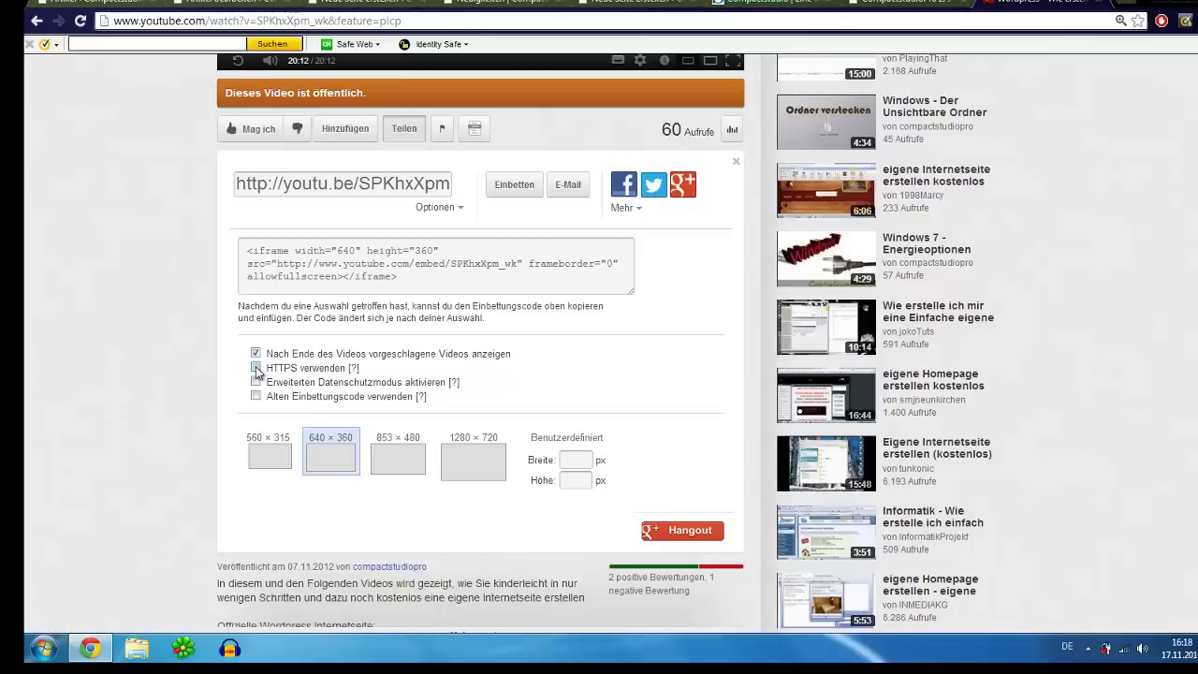
click(257, 369)
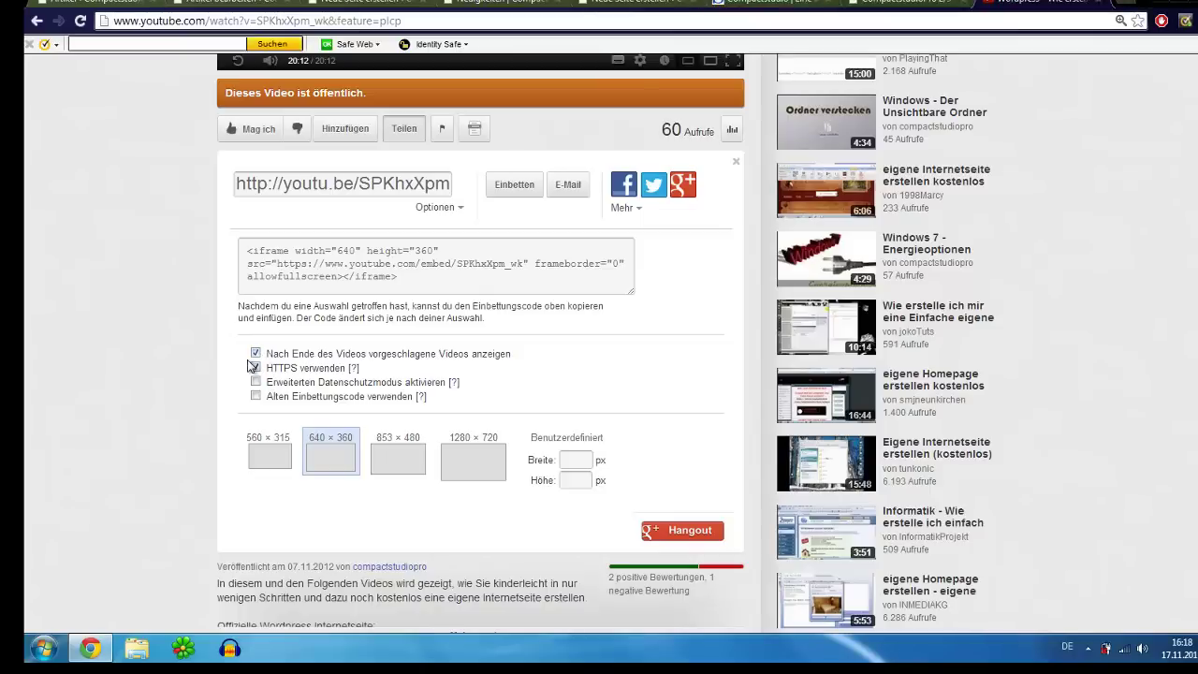
click(255, 354)
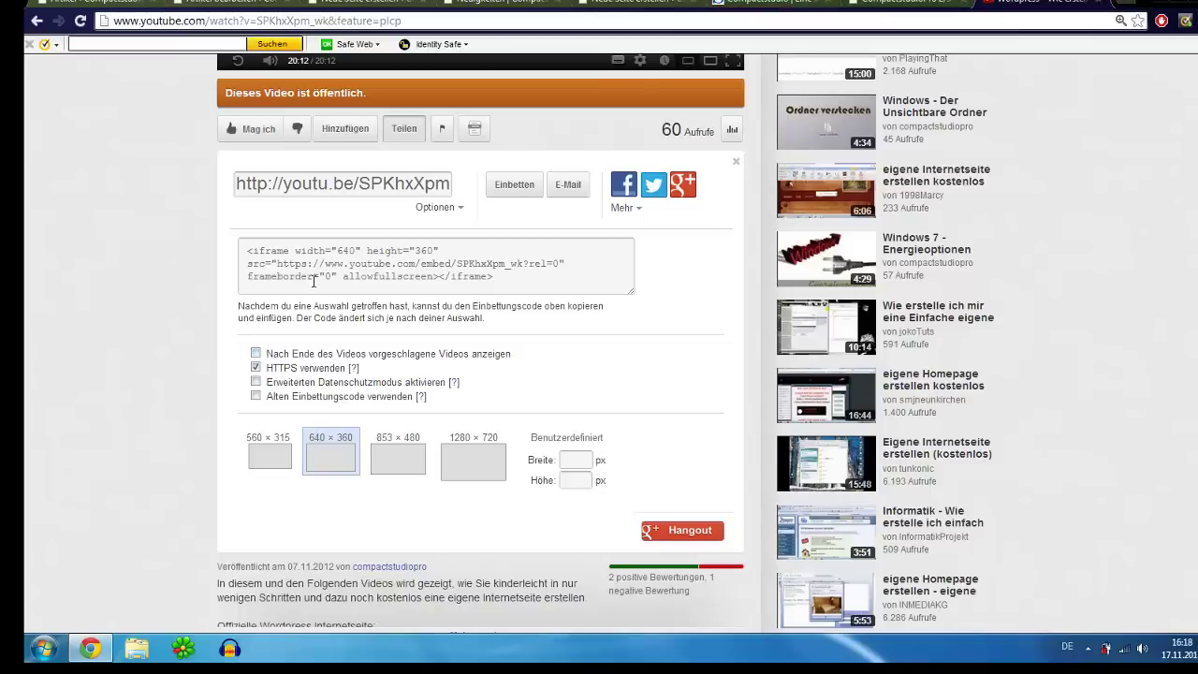
click(314, 281)
click(255, 354)
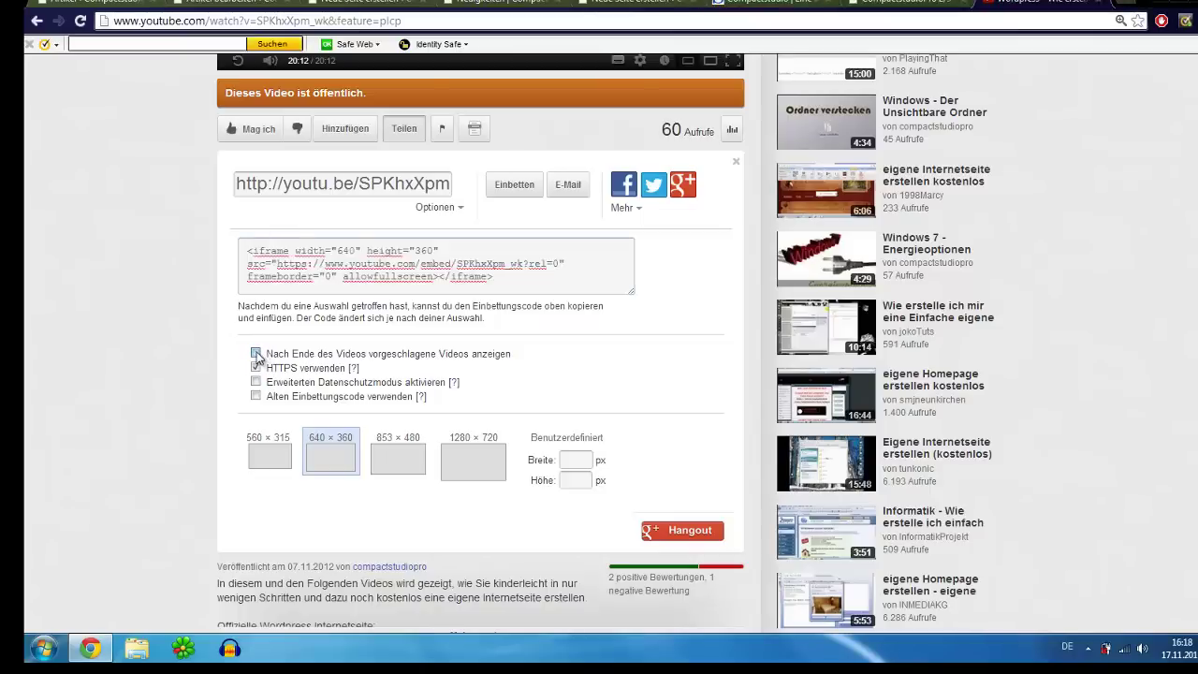
Copy the complete iframe embed code and switch back to the YouTube page draft in WordPress.
click(330, 251)
key(ctrl+c)
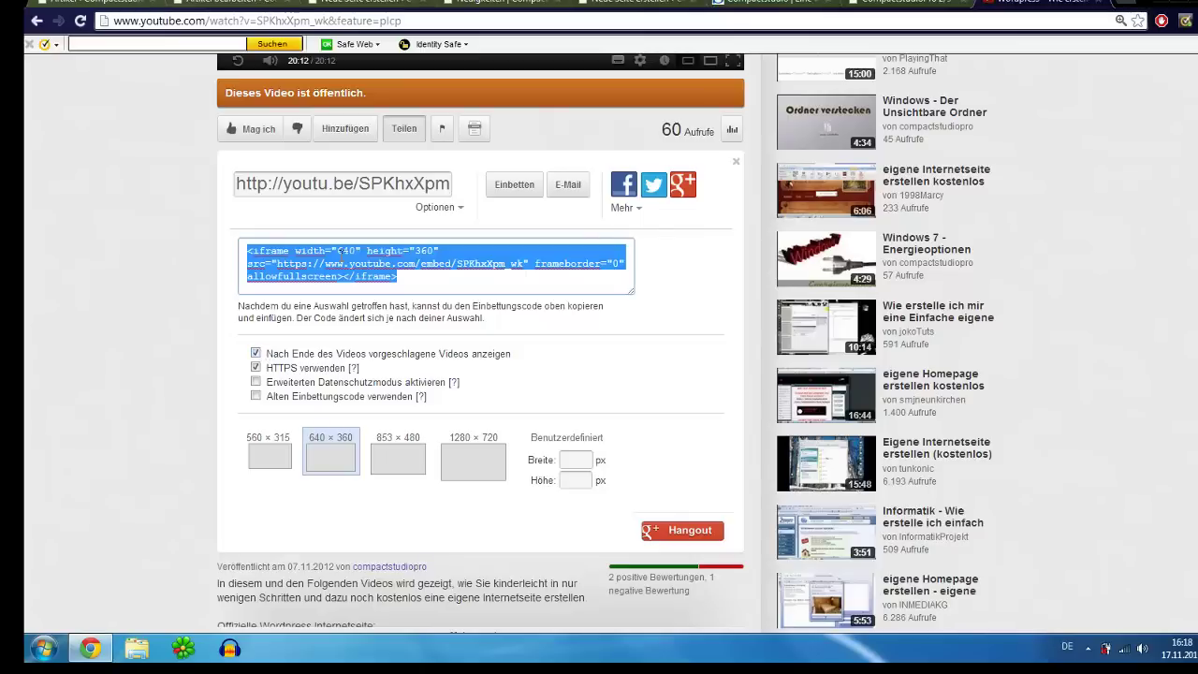
scroll(380, 348, up, 5)
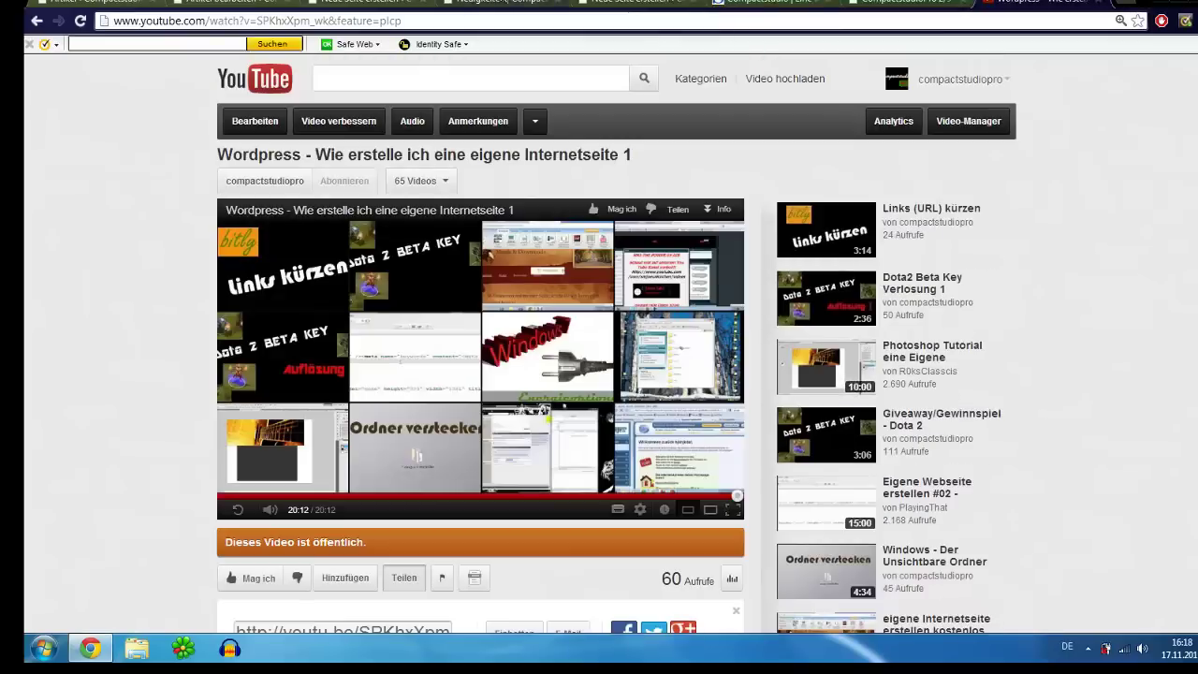
click(299, 4)
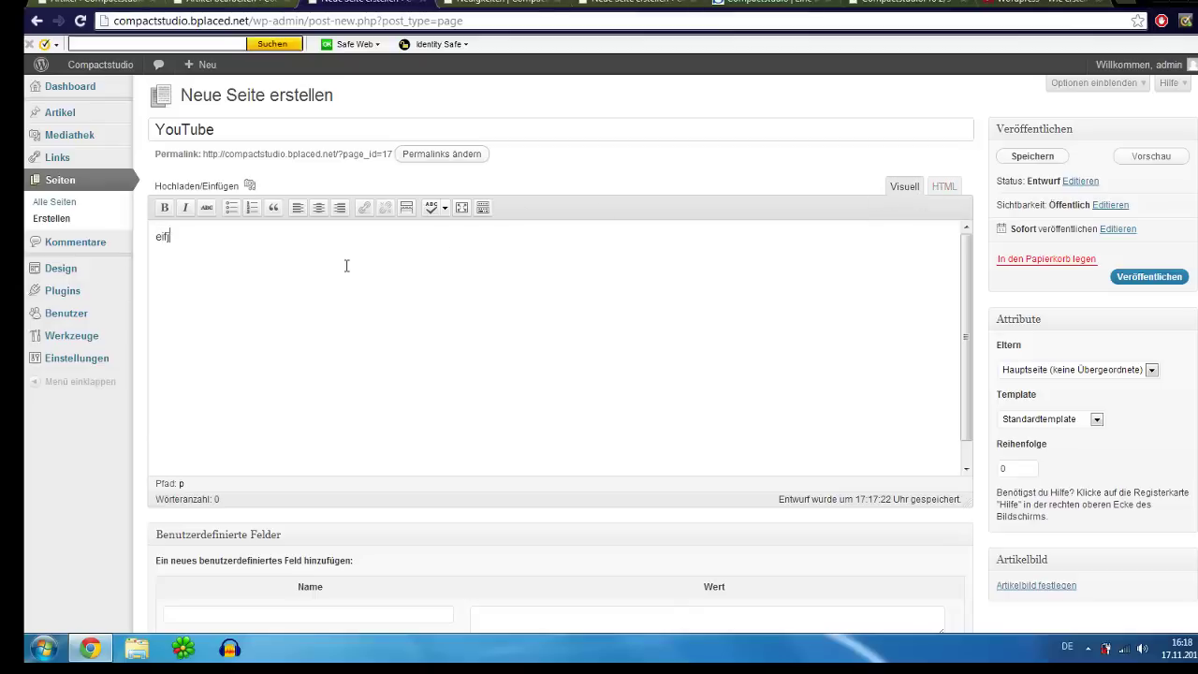
text(sdjfe)
key(BackSpace)
key(BackSpace)
key(BackSpace)
key(BackSpace)
key(BackSpace)
key(BackSpace)
key(BackSpace)
key(BackSpace)
key(BackSpace)
Write "Hallo" in the page's body and make it bold.
double_click(176, 238)
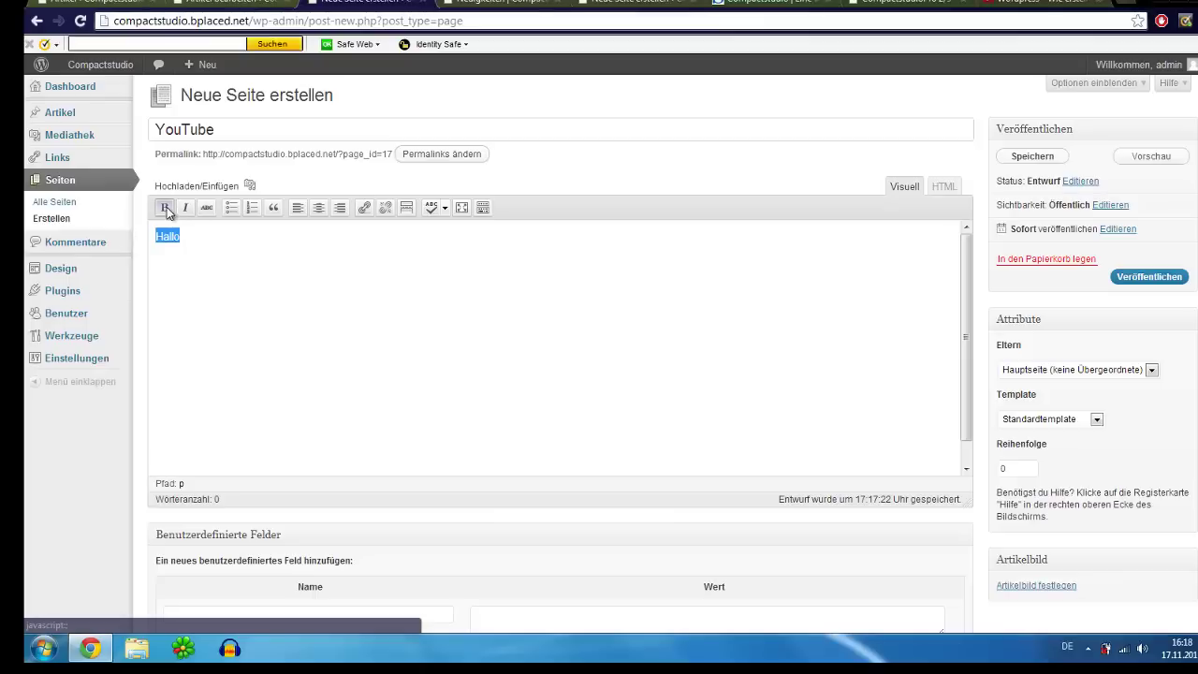
click(166, 207)
click(202, 243)
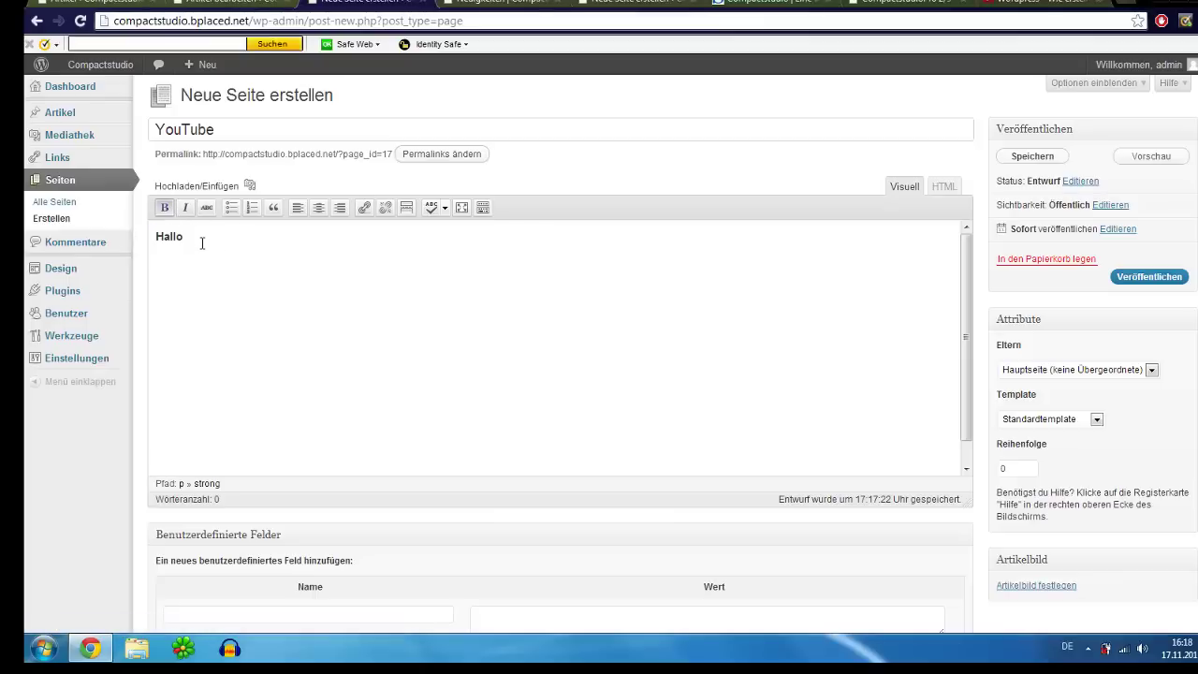
key(Return)
text(y)
key(BackSpace)
text(<b)
key(BackSpace)
key(BackSpace)
key(BackSpace)
Paste the copied iframe embed code below "Hallo" in the HTML source of the page.
click(944, 187)
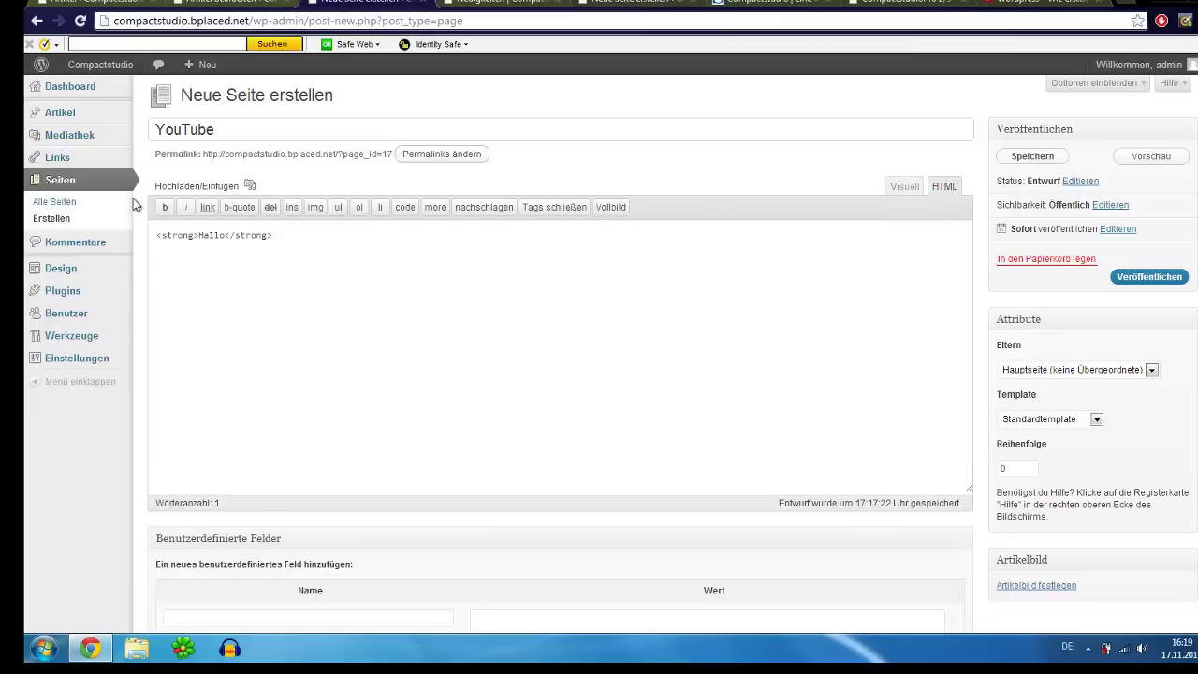
click(181, 236)
click(428, 251)
key(ctrl+v)
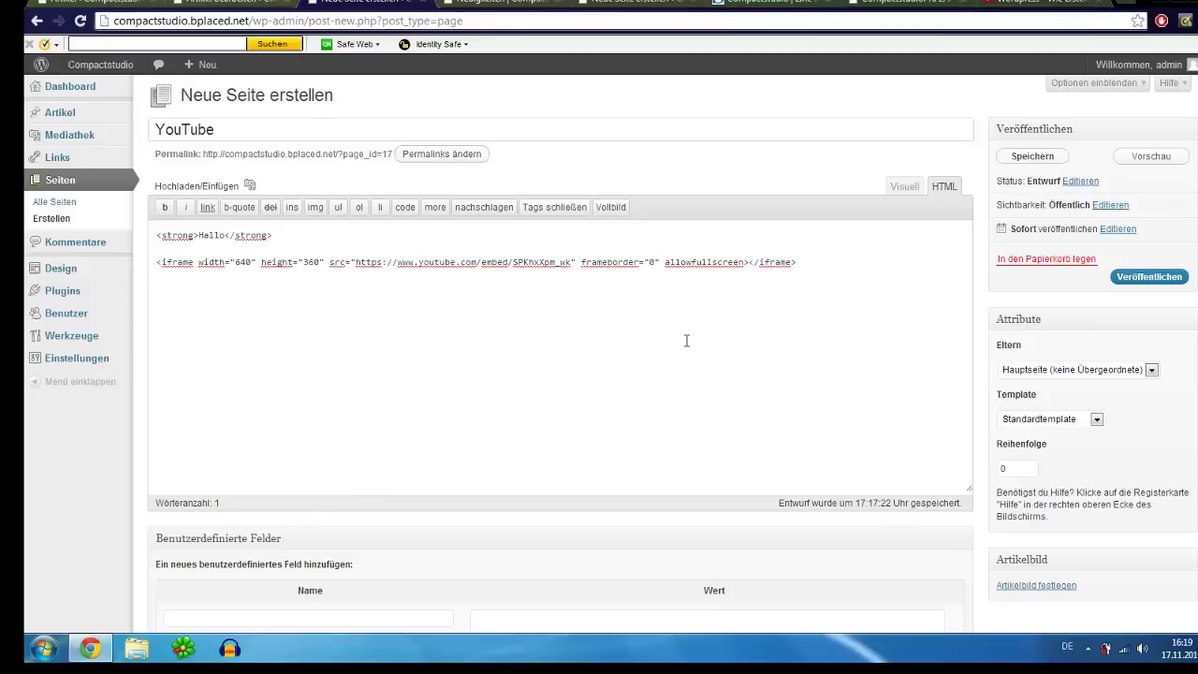
Examine the pasted iframe code and check how the video placeholder looks in the visual view.
drag(162, 263, 818, 262)
click(789, 262)
drag(802, 261, 612, 331)
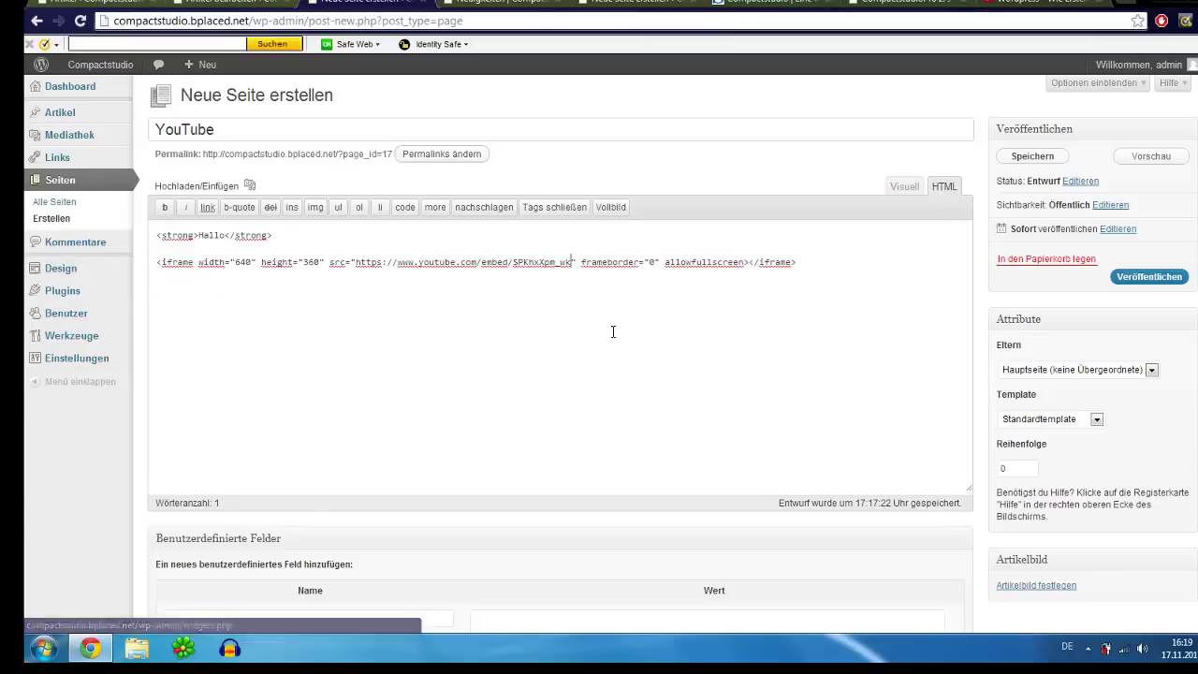
click(904, 191)
scroll(393, 374, down, 4)
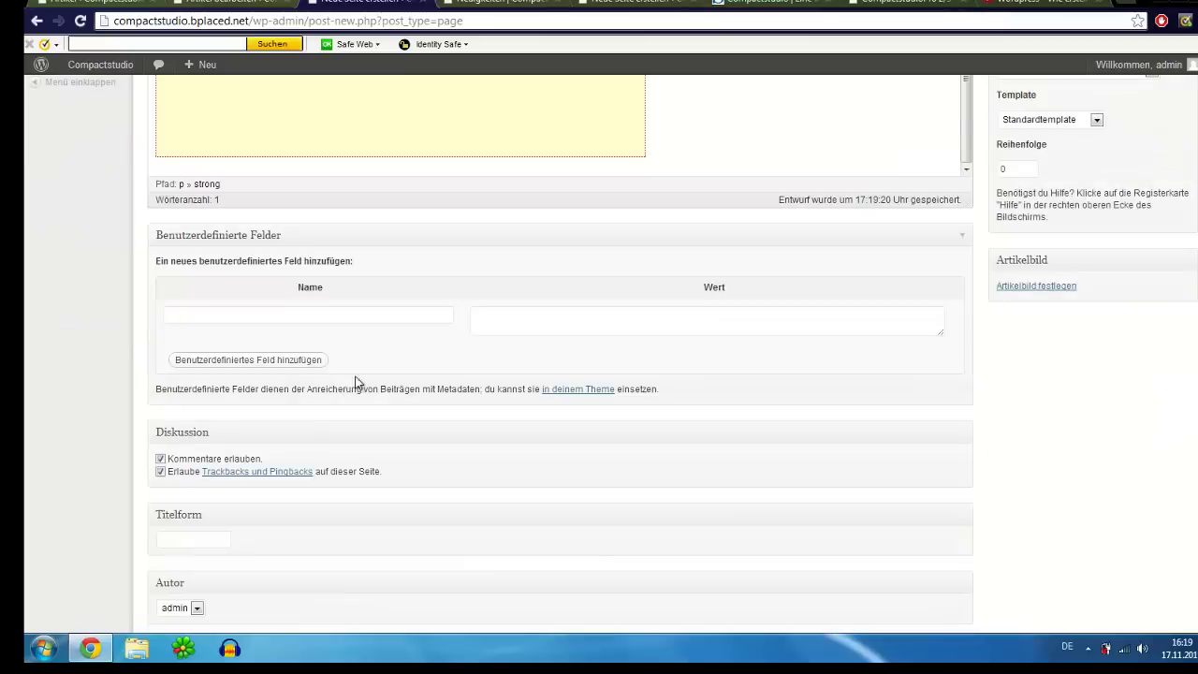
scroll(426, 269, up, 1)
scroll(425, 268, up, 2)
scroll(396, 316, down, 1)
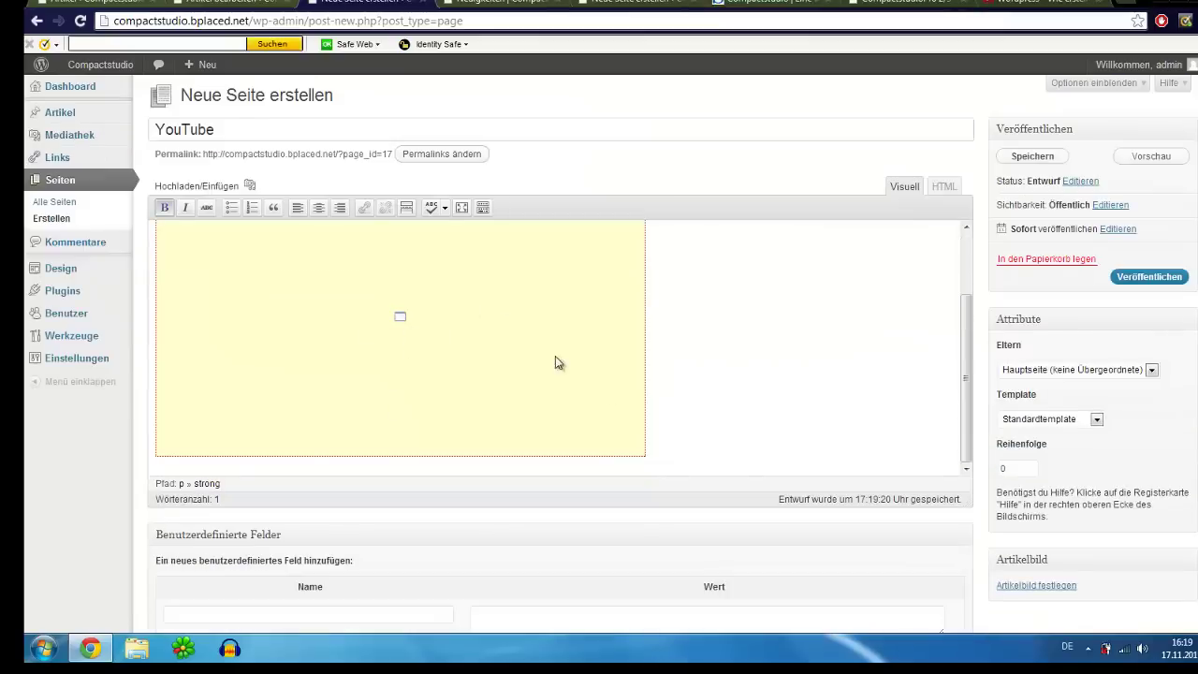
scroll(556, 361, up, 1)
scroll(561, 407, up, 1)
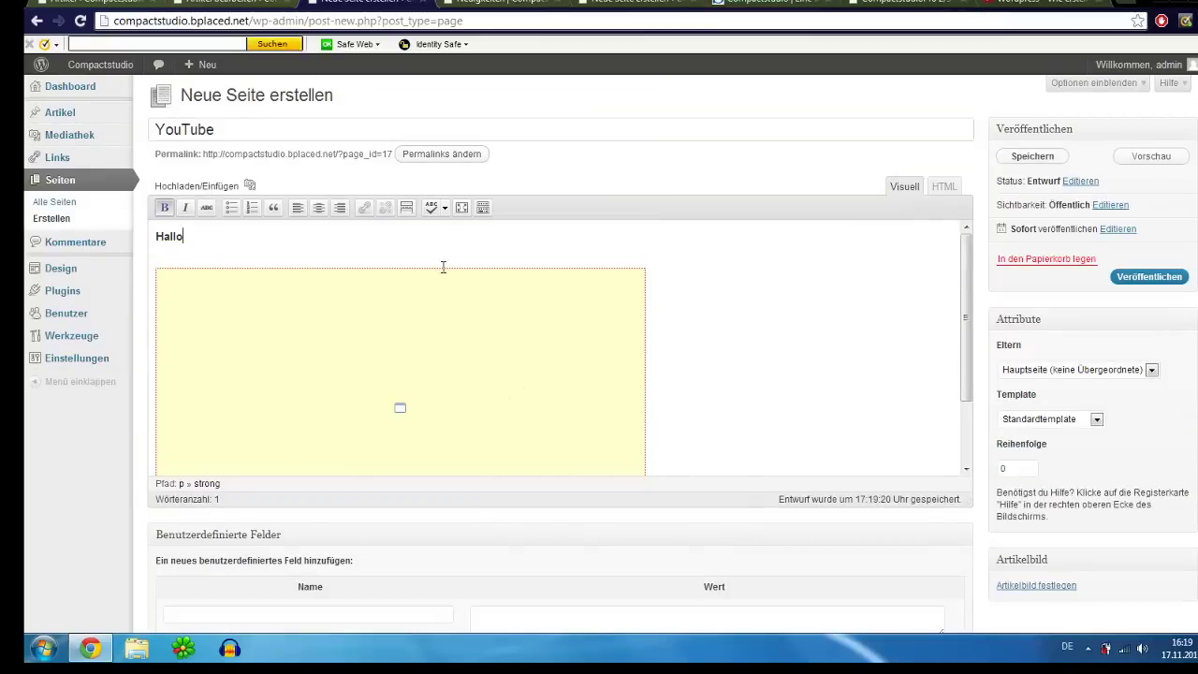
Add an empty line below the iframe in the HTML source and check the result in the visual view.
click(944, 190)
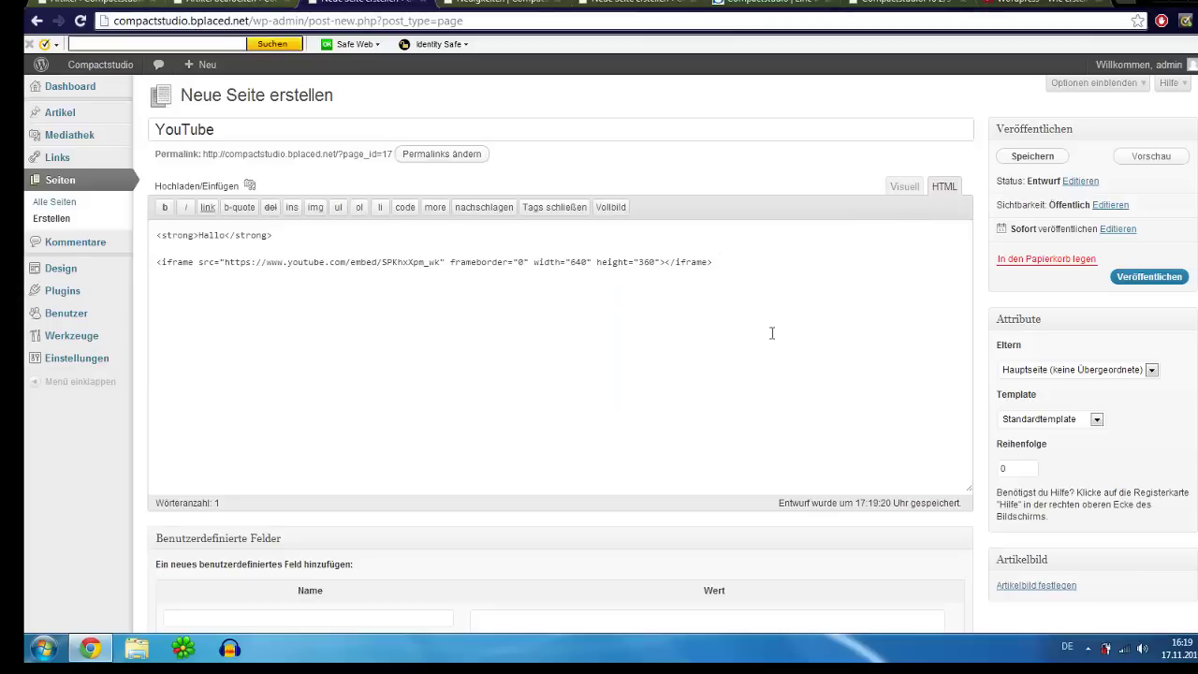
key(Return)
key(Return)
text(<)
click(904, 186)
scroll(204, 243, down, 5)
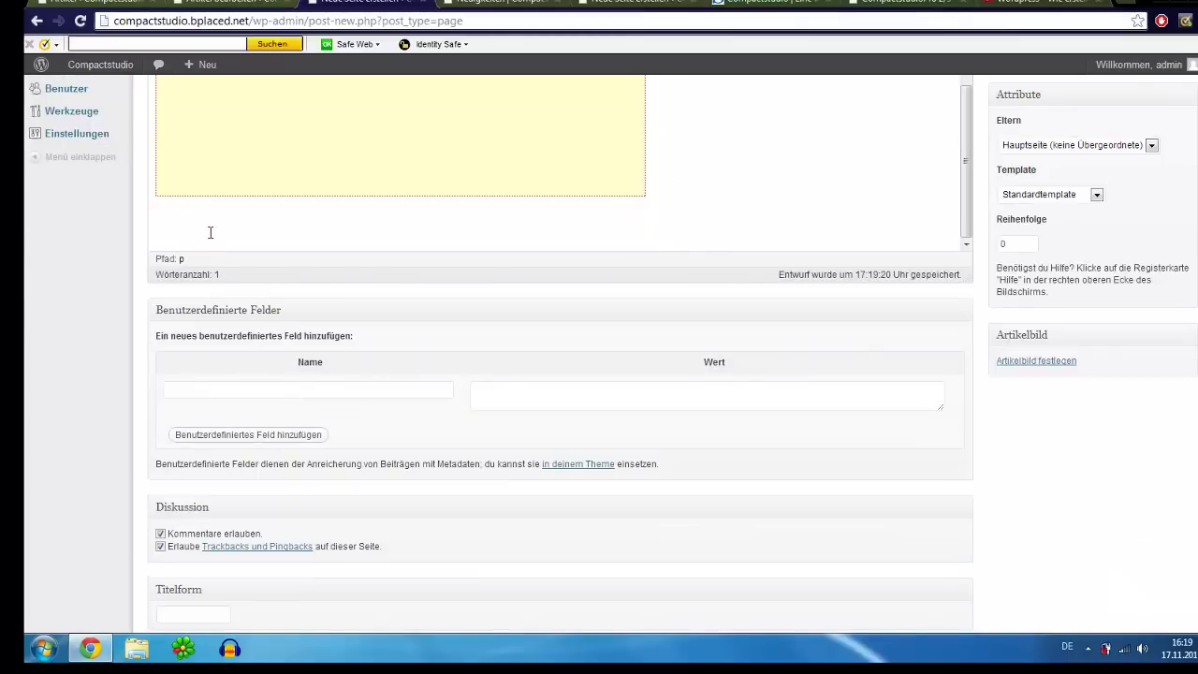
scroll(211, 232, up, 2)
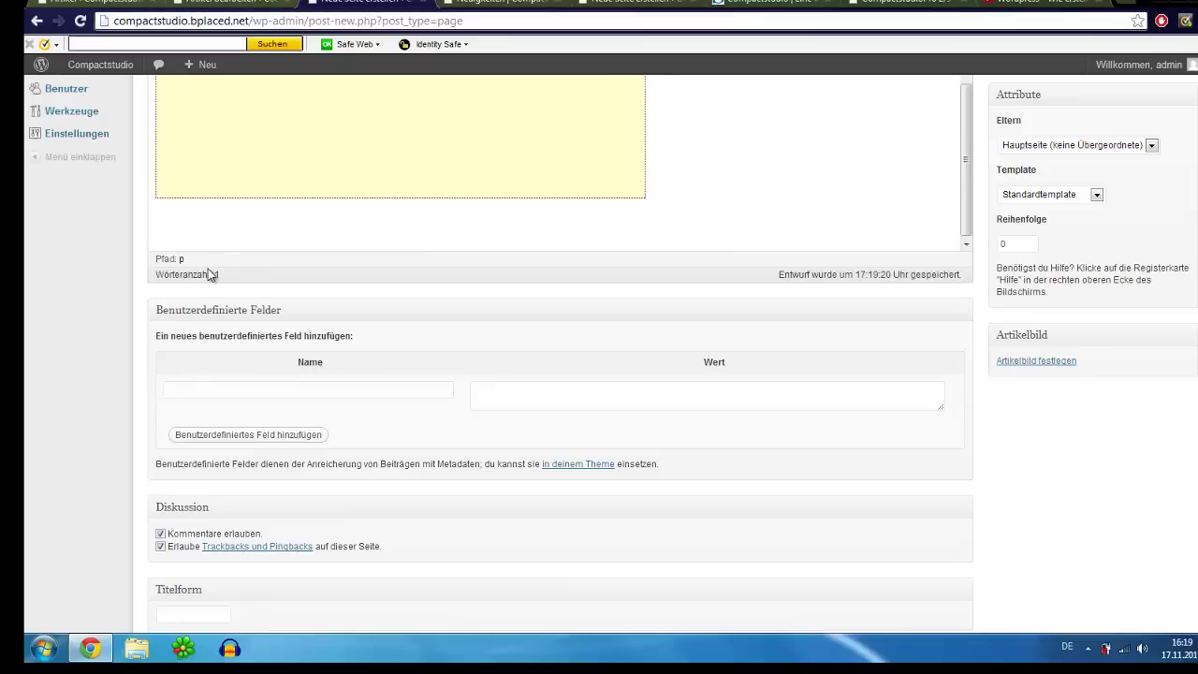
scroll(627, 365, up, 4)
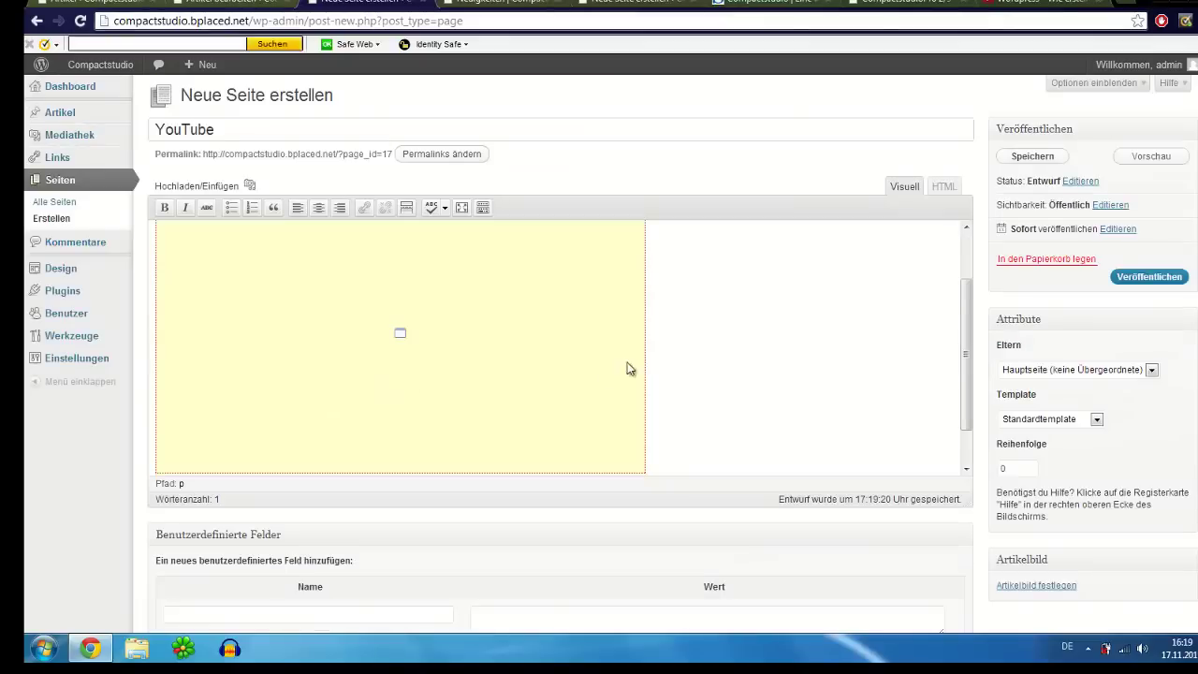
scroll(504, 373, down, 3)
scroll(674, 255, up, 3)
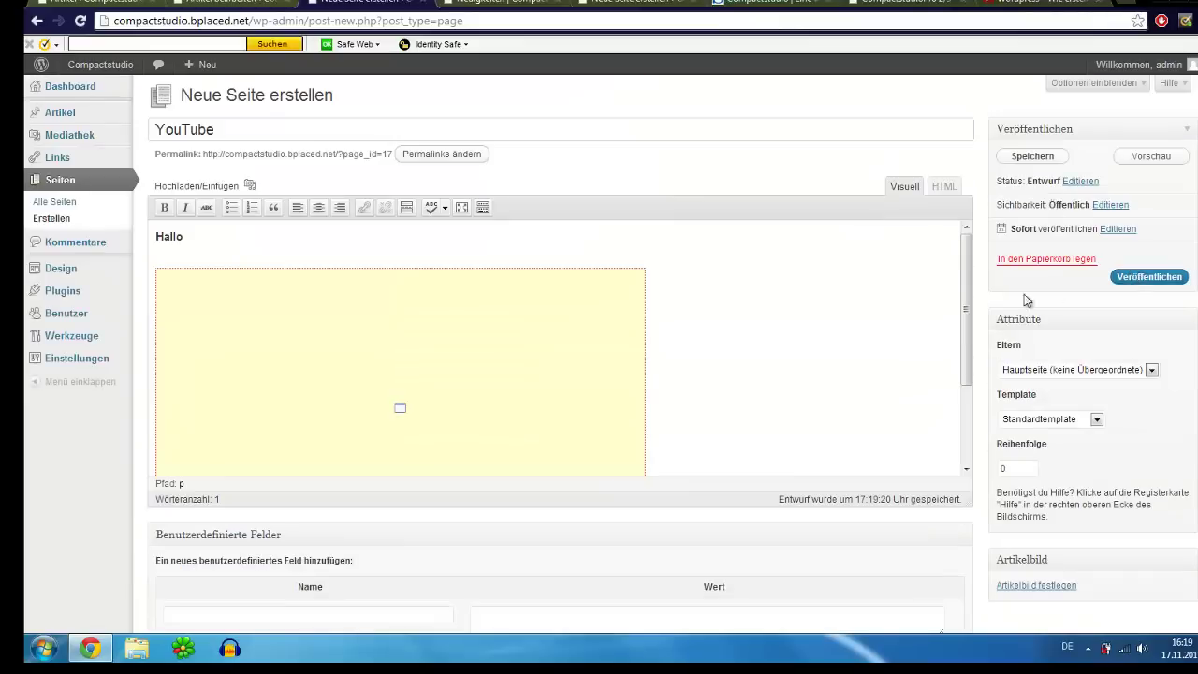
Turn off "Kommentare erlauben" in the discussion settings of the YouTube page.
scroll(1023, 302, down, 4)
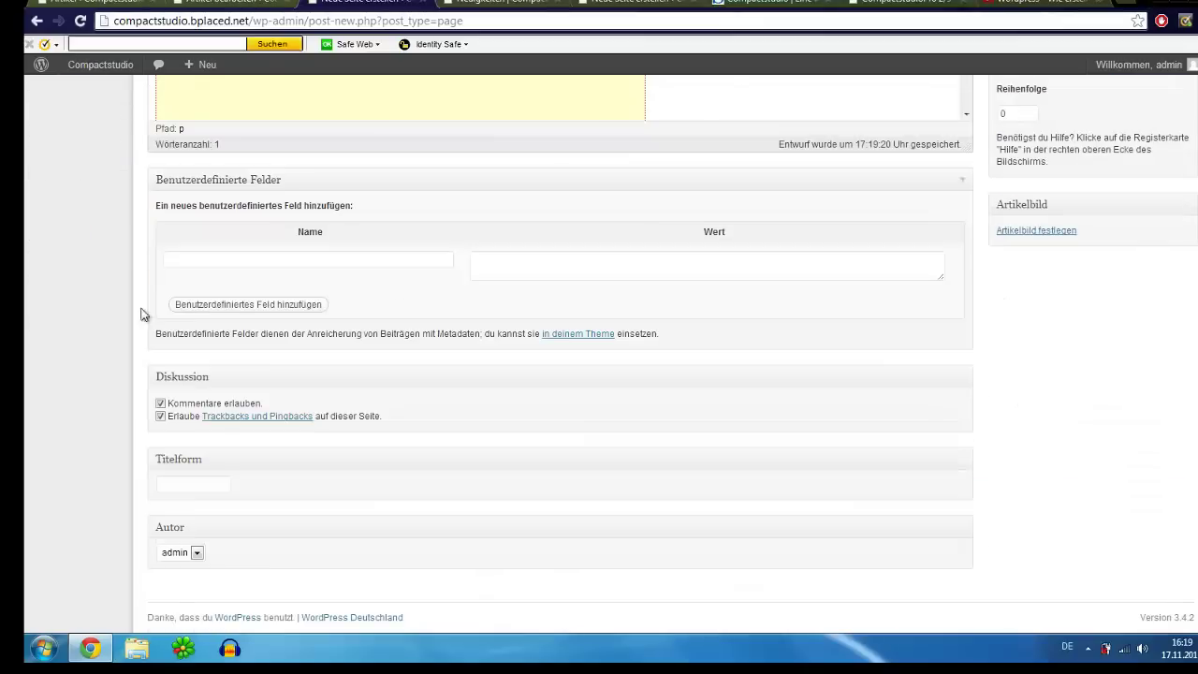
click(160, 402)
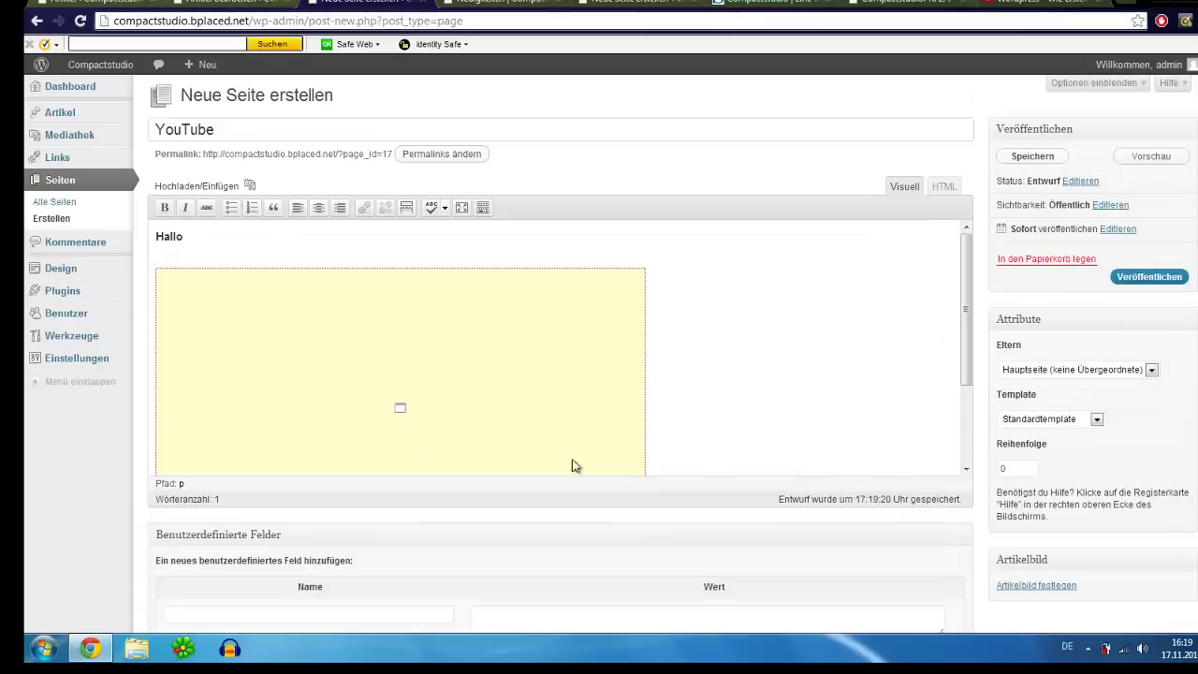
scroll(396, 383, up, 4)
Set Neuigkeiten as the parent of the YouTube page and publish the page.
click(1083, 370)
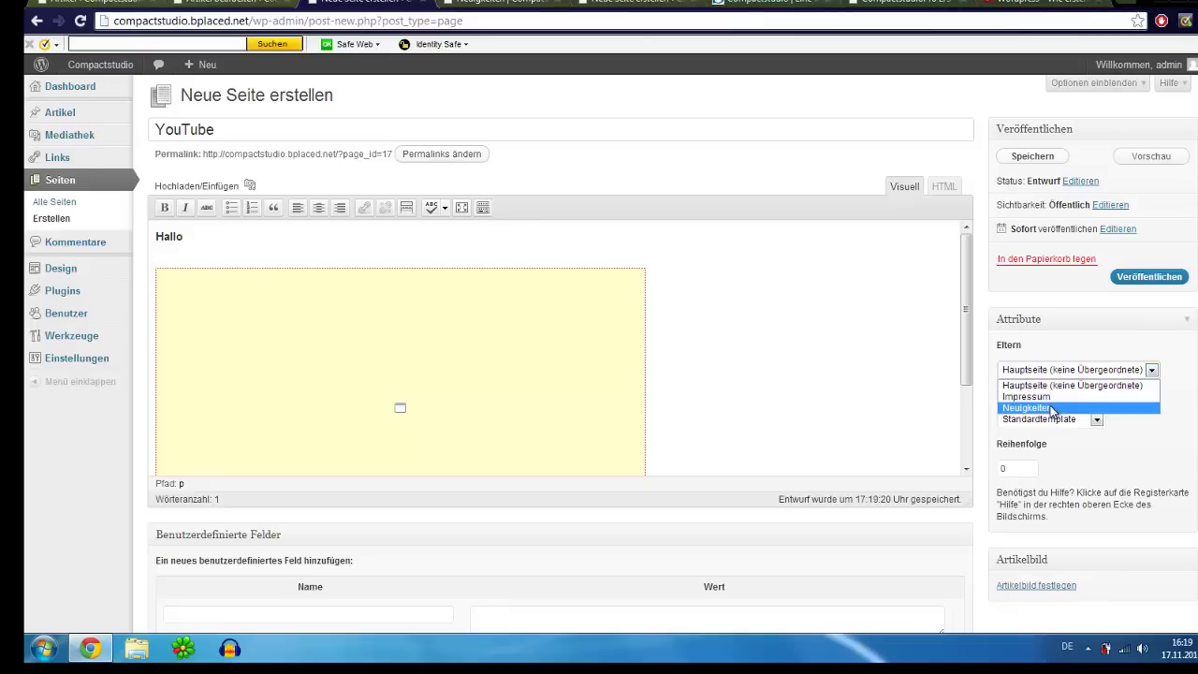
click(1052, 409)
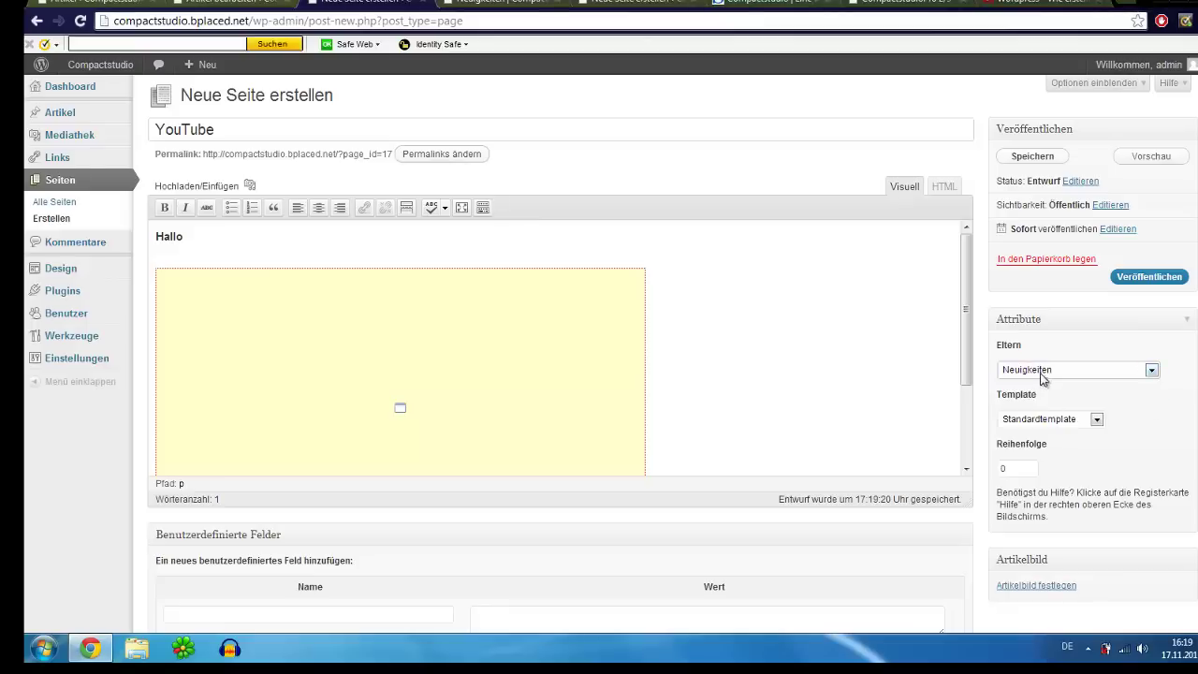
click(1143, 278)
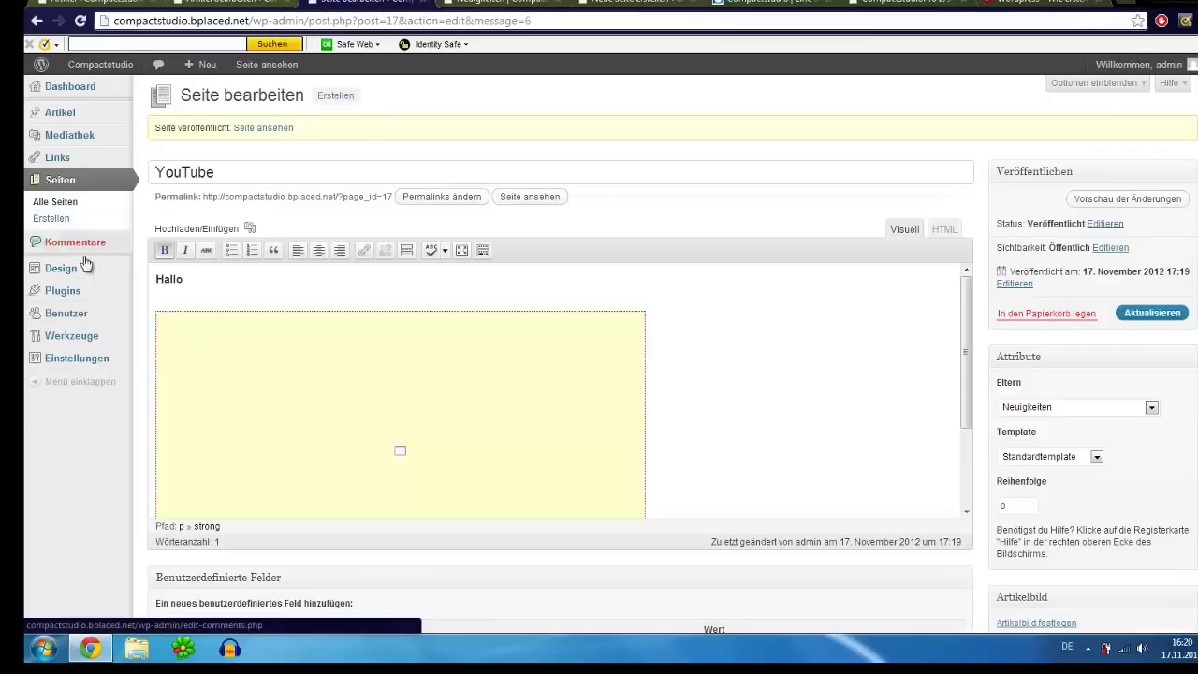
Set the YouTube page's Reihenfolge to 1 and update the page.
double_click(1005, 506)
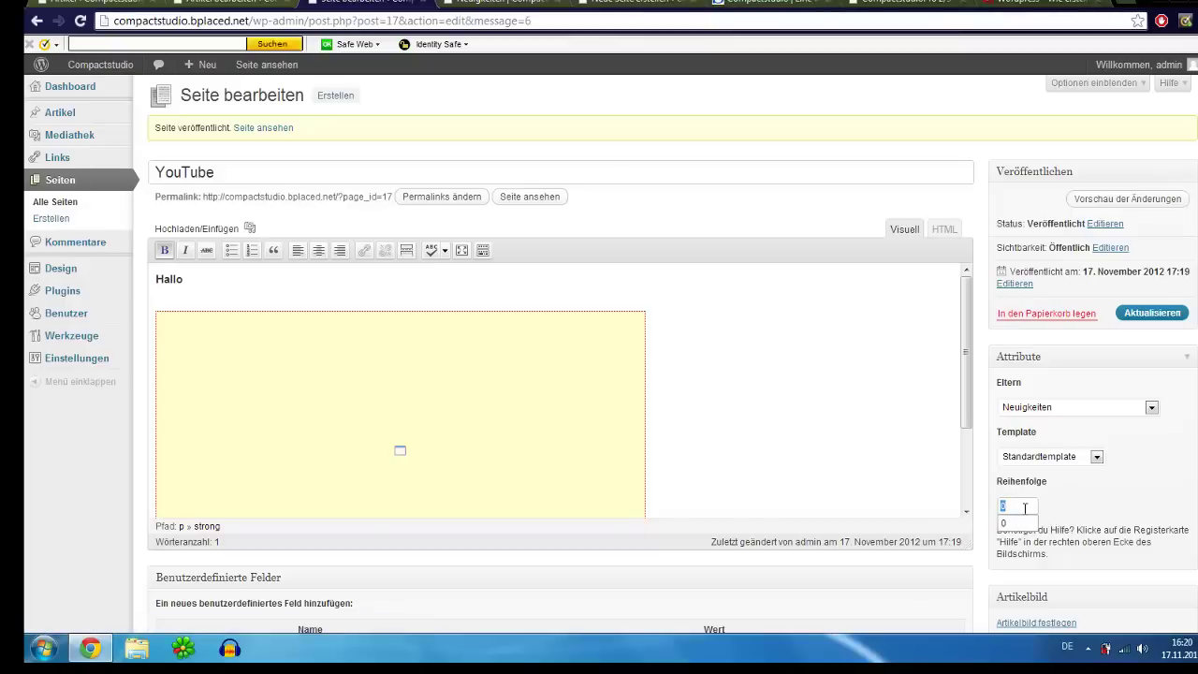
text(1)
click(1146, 312)
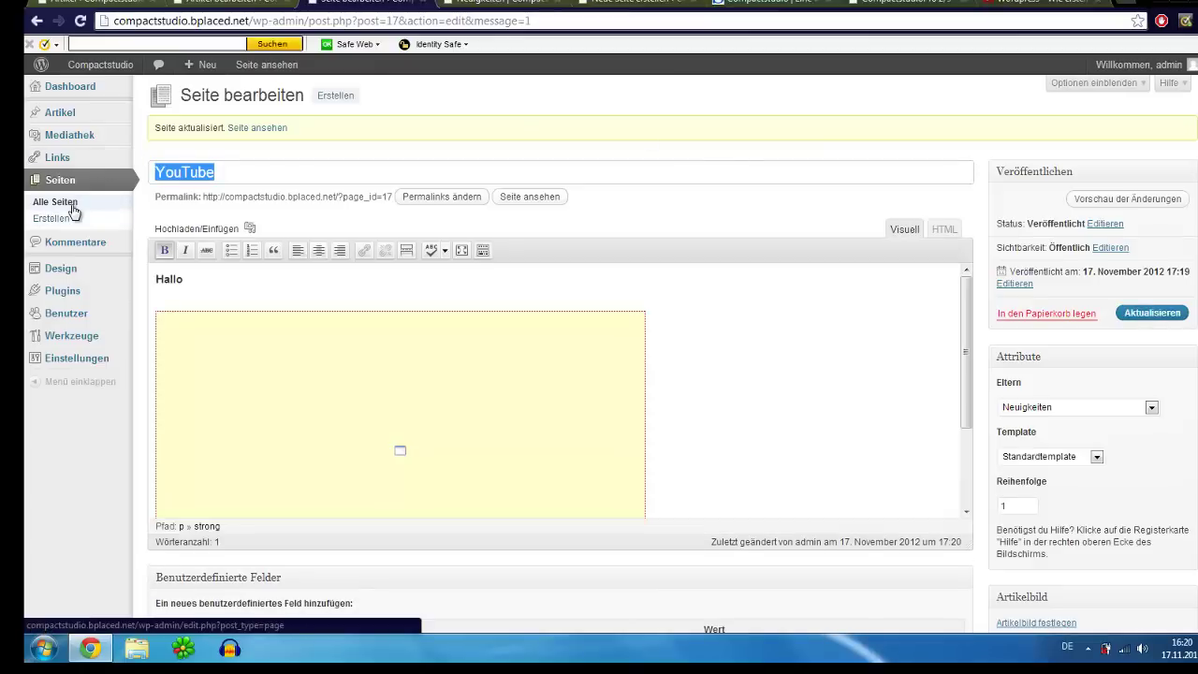
Check the live site's navigation, open the YouTube page under Neuigkeiten and play its embedded video.
click(501, 8)
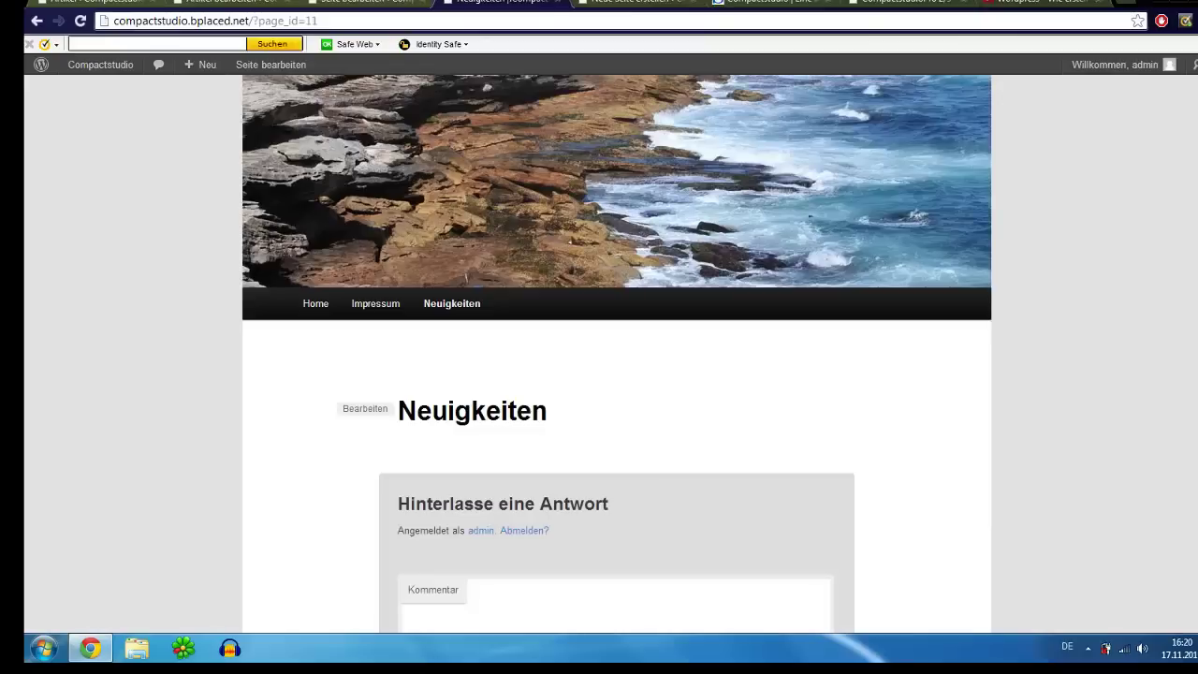
click(449, 304)
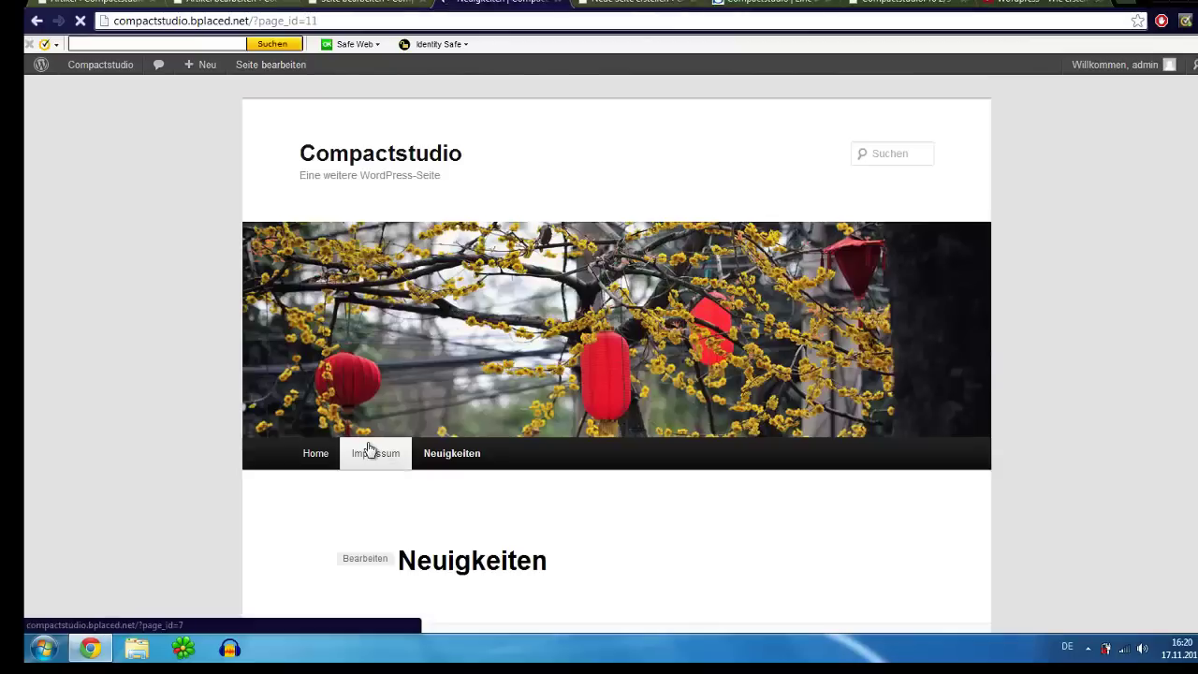
click(367, 451)
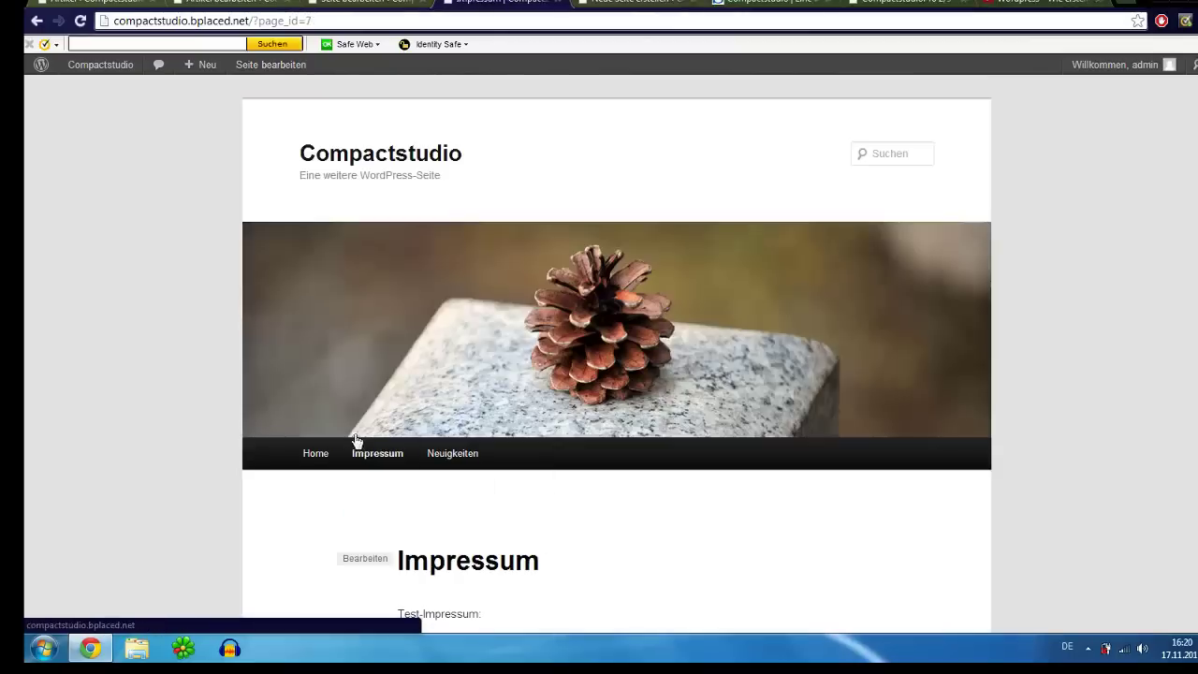
mouse_move(452, 458)
click(450, 486)
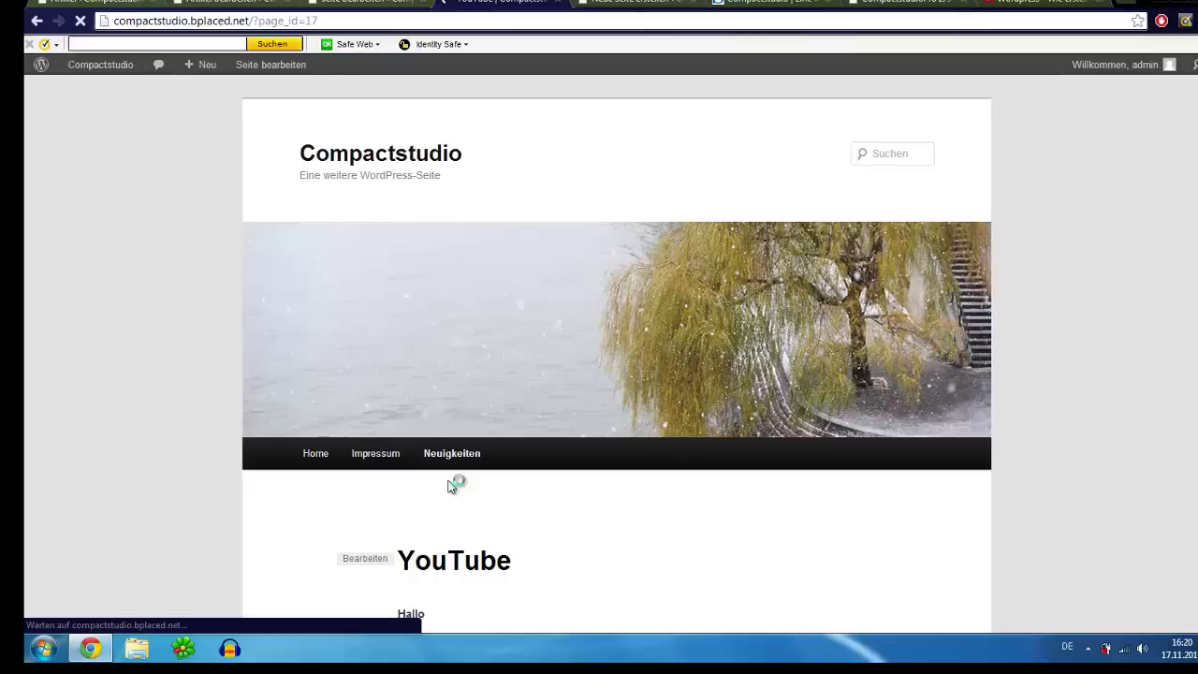
scroll(452, 485, down, 5)
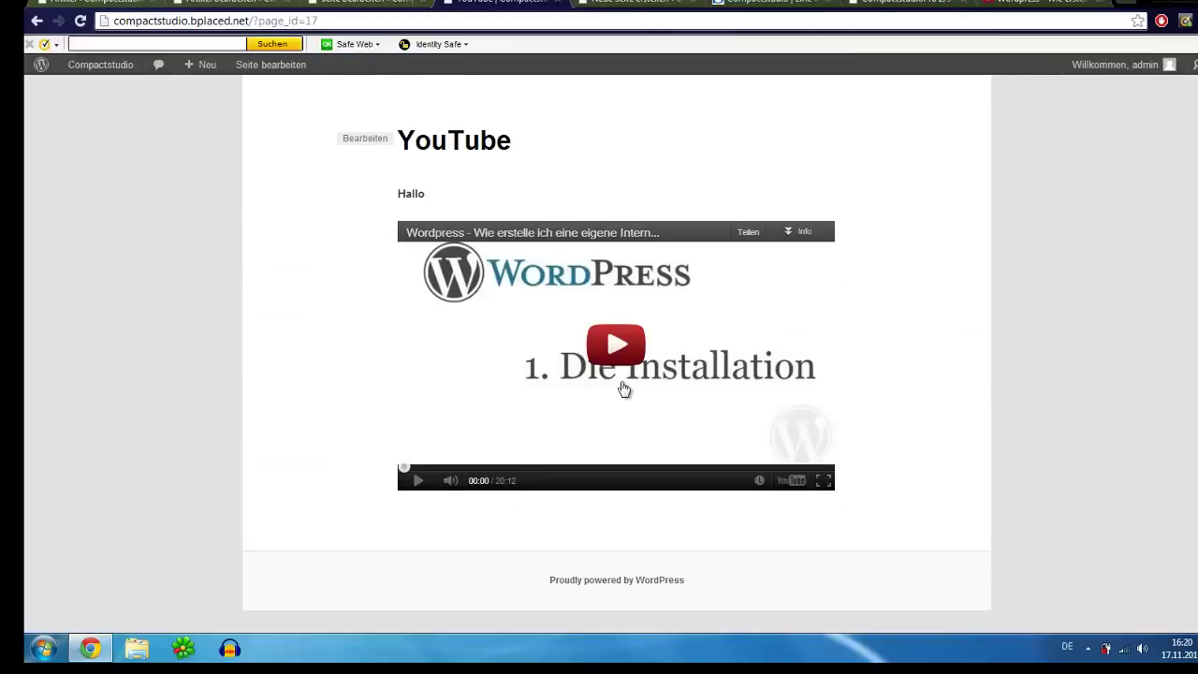
click(624, 389)
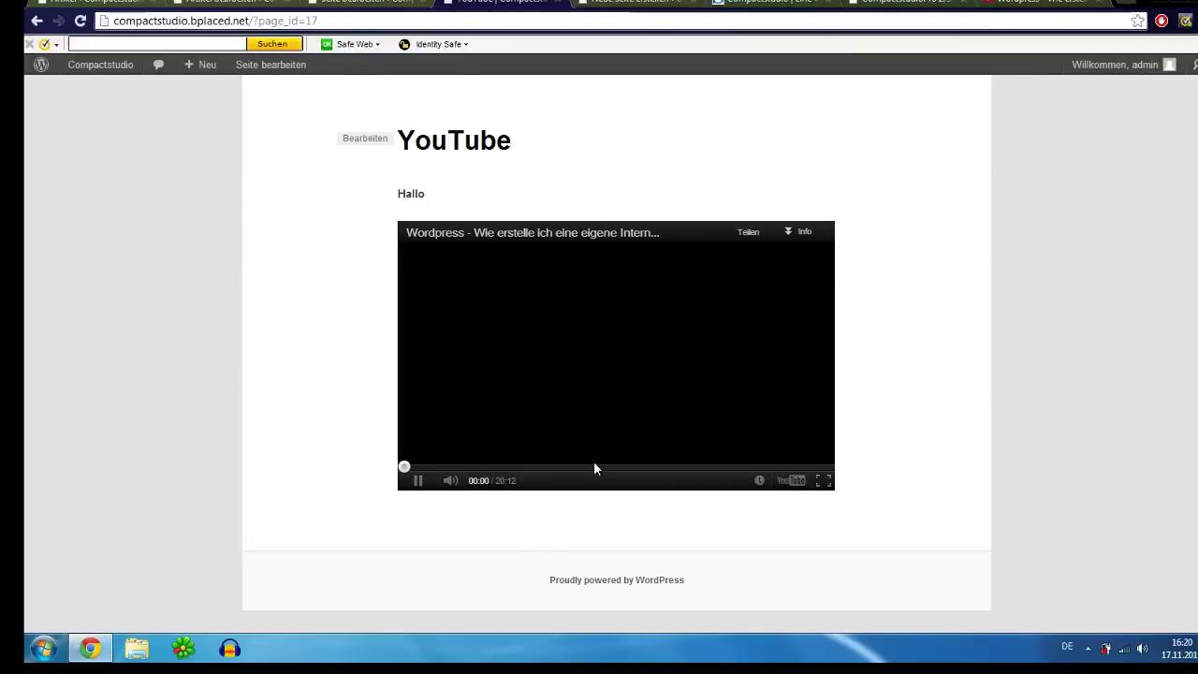
click(820, 466)
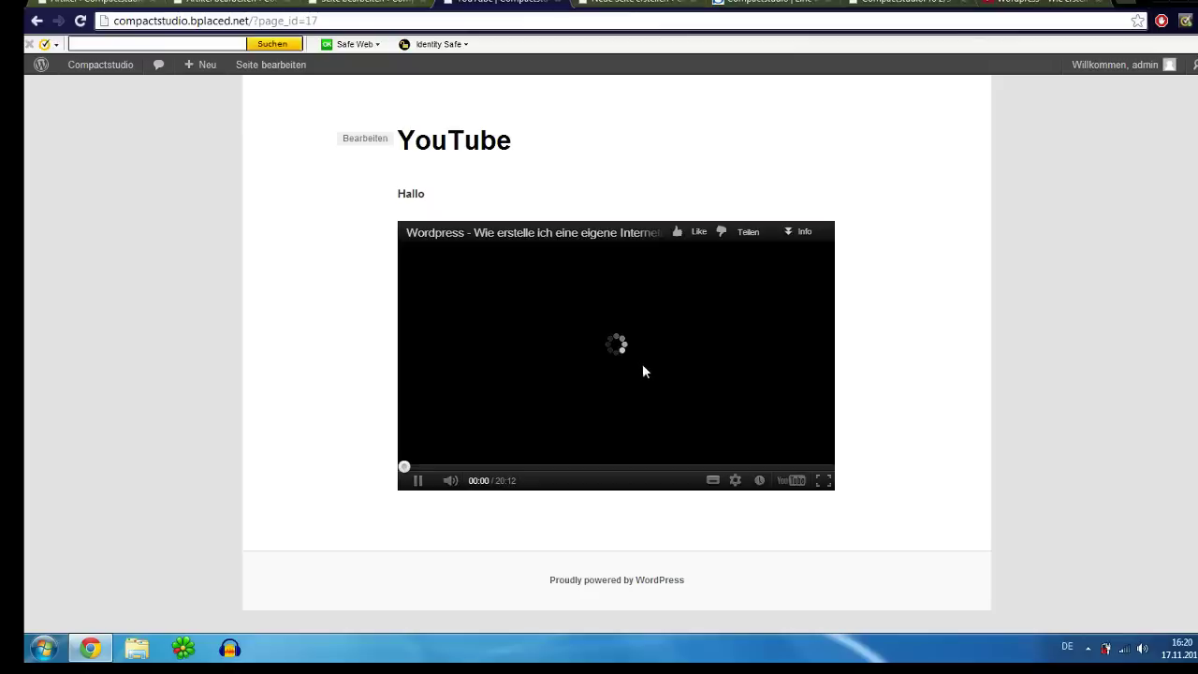
scroll(644, 374, up, 4)
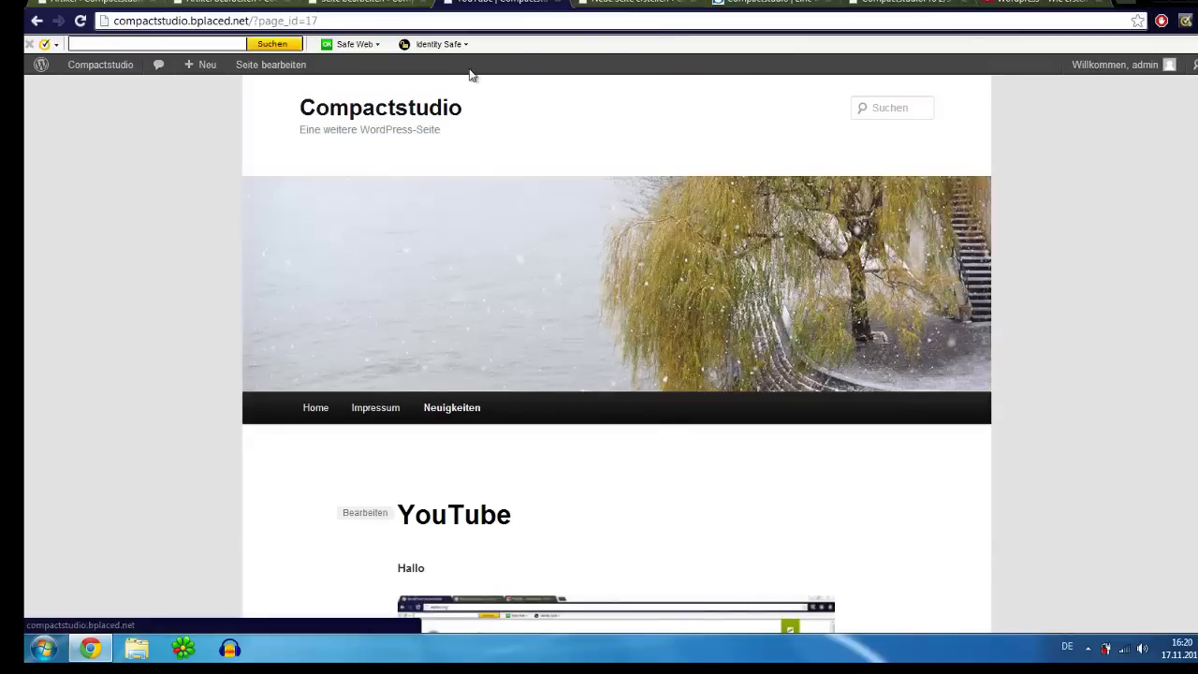
Close the browser tab showing the live YouTube page and return to its editing page.
click(576, 5)
click(374, 6)
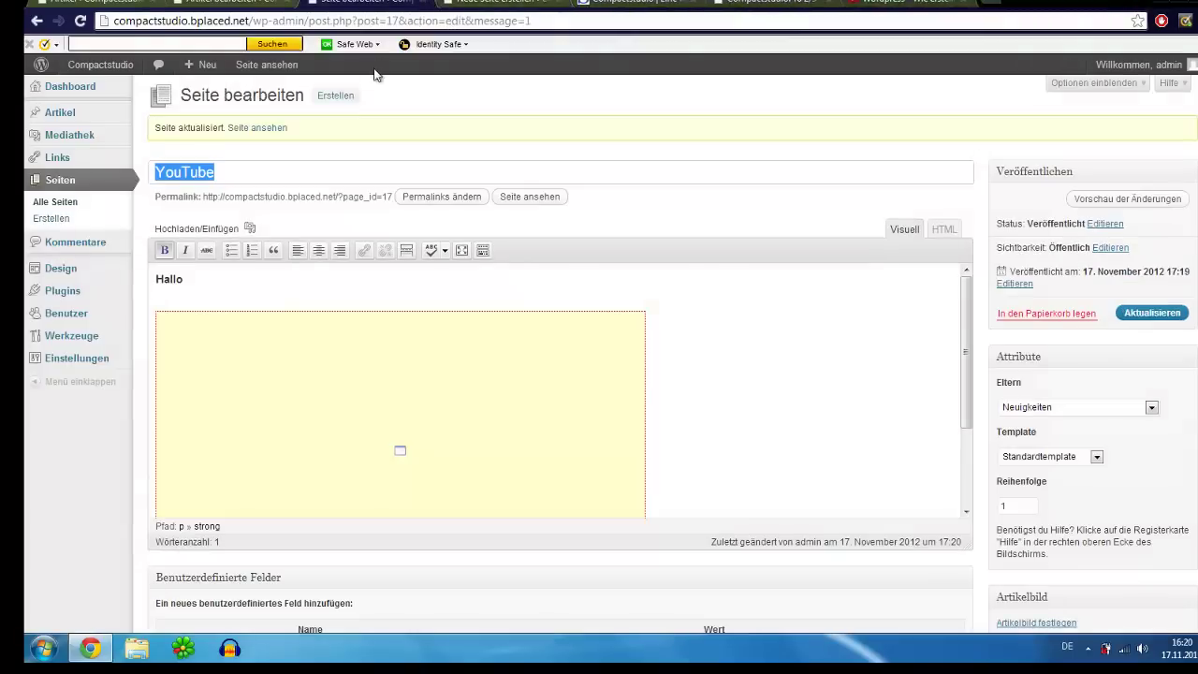
scroll(413, 331, down, 3)
scroll(412, 330, up, 3)
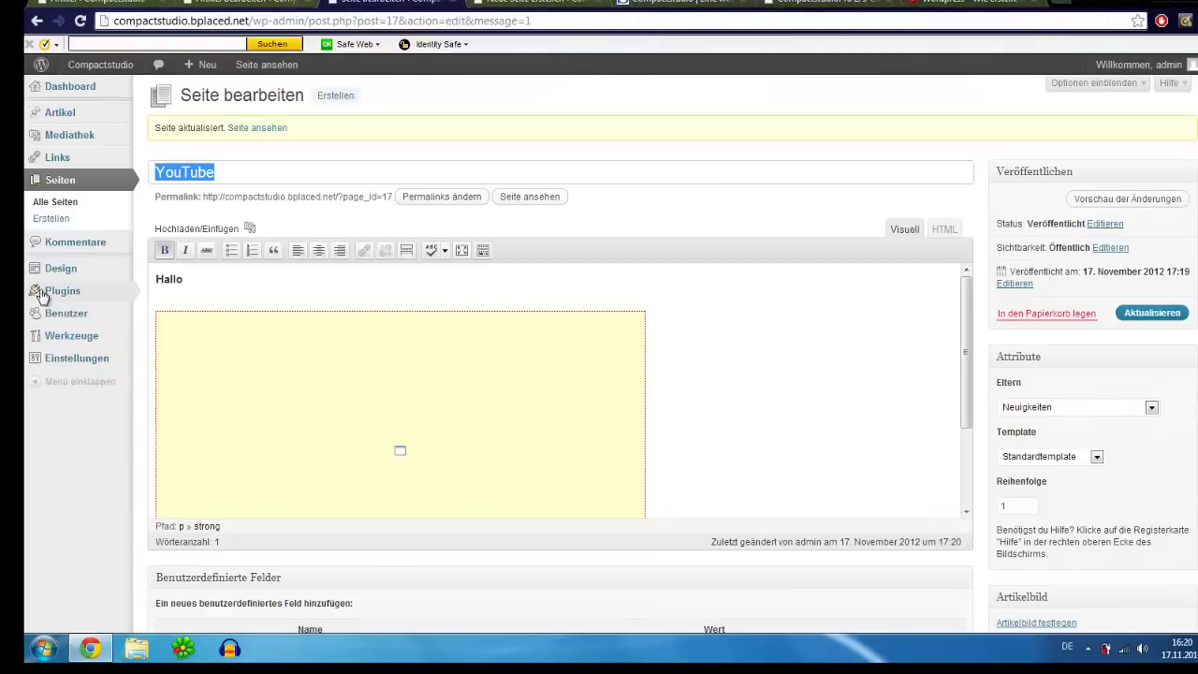
click(524, 5)
click(374, 6)
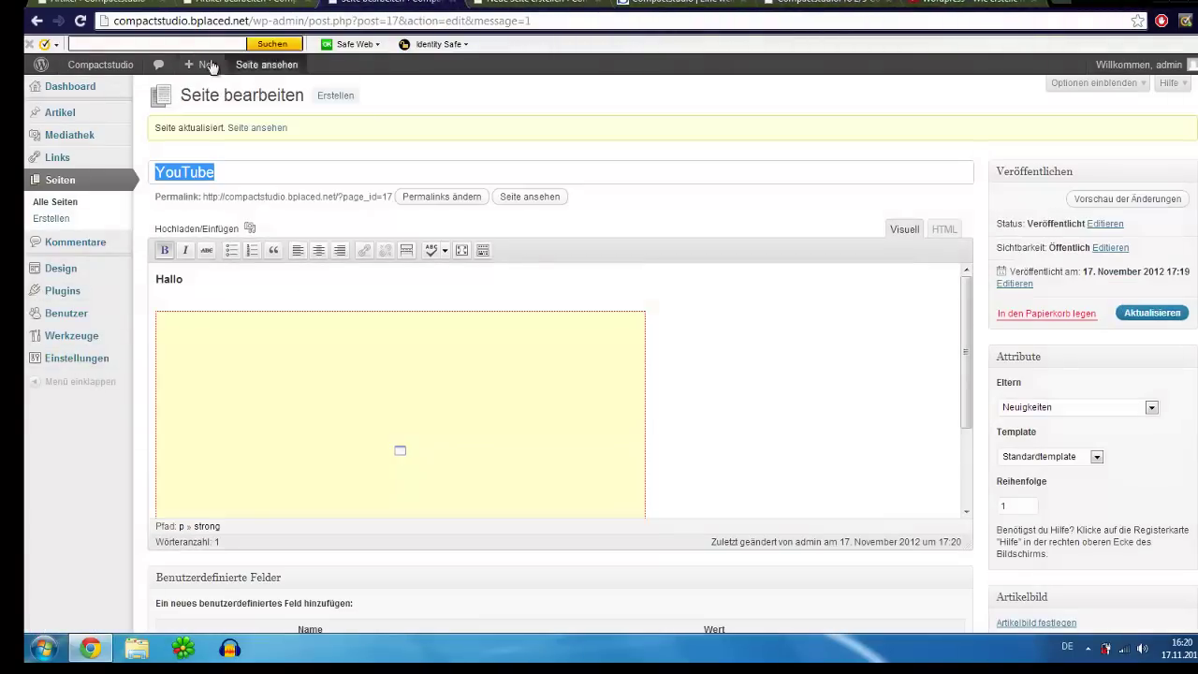
Open the site's home page in a new browser tab, close the empty new-page tab and return to the YouTube page editor.
ctrl+click(100, 65)
click(617, 5)
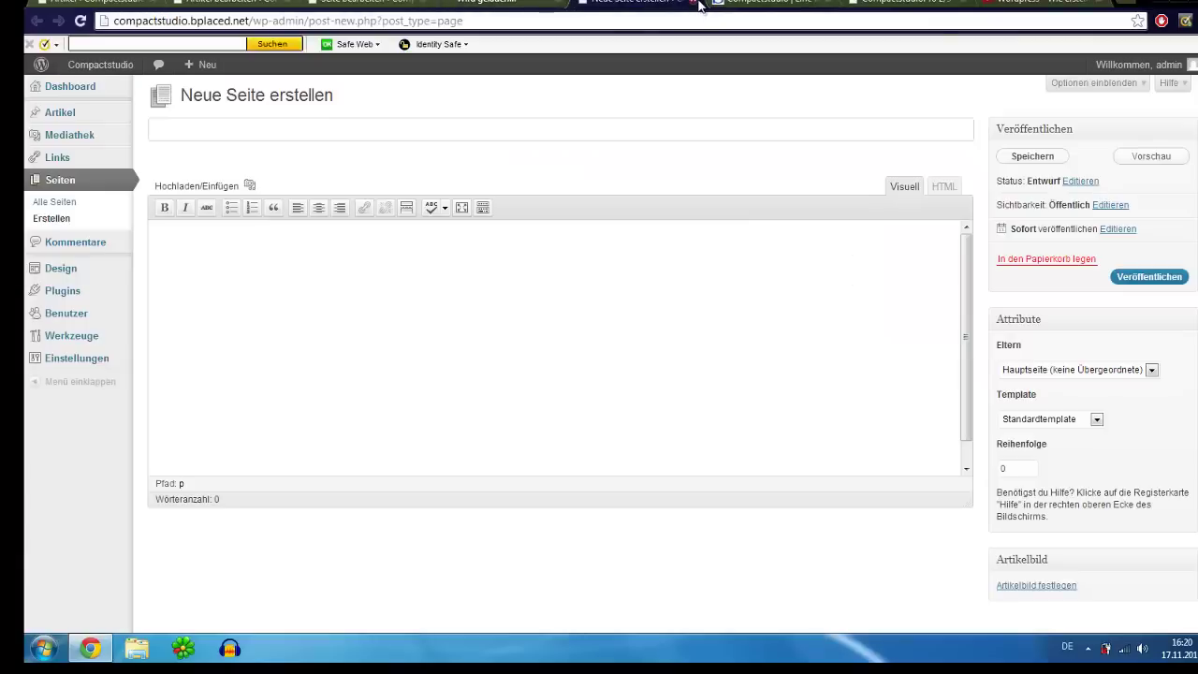
key(ctrl+w)
click(496, 6)
scroll(414, 468, down, 3)
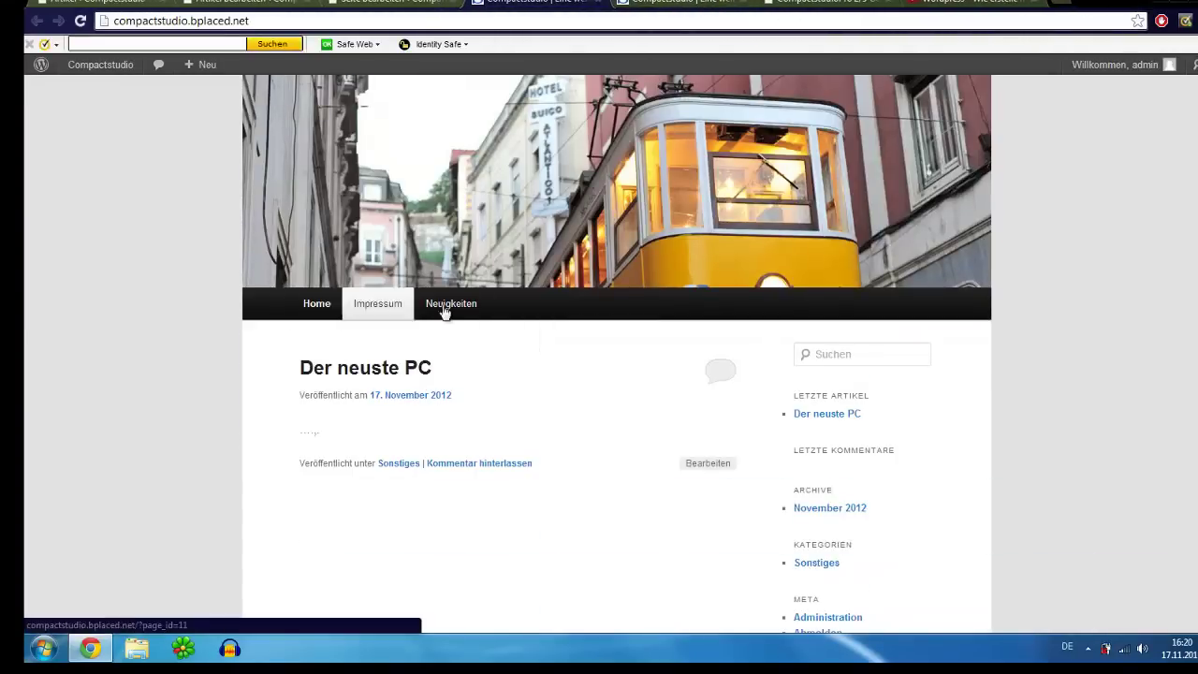
click(384, 5)
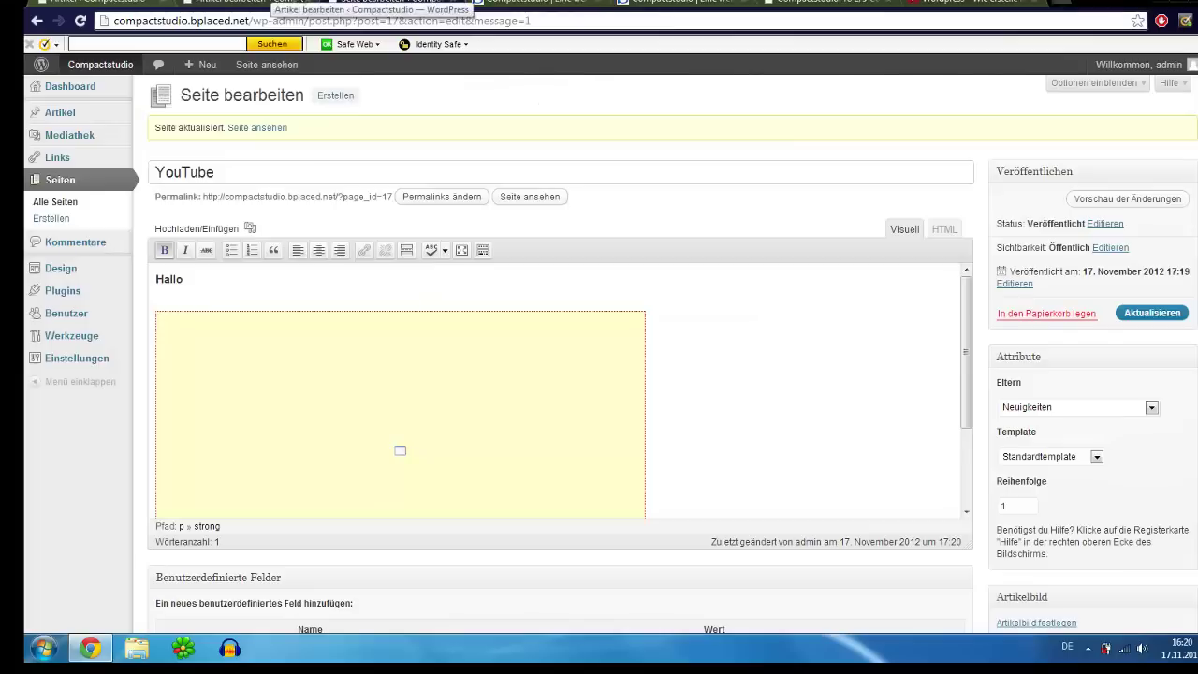
Open the general site settings and clear the Untertitel.
click(73, 360)
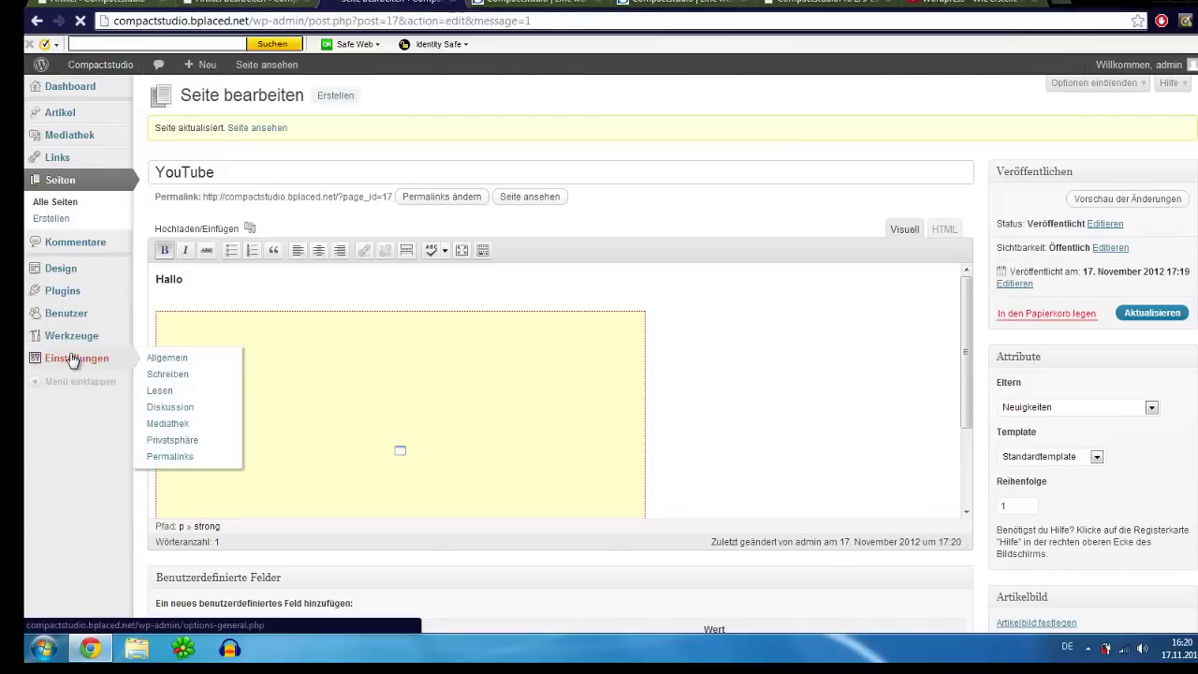
scroll(248, 375, down, 3)
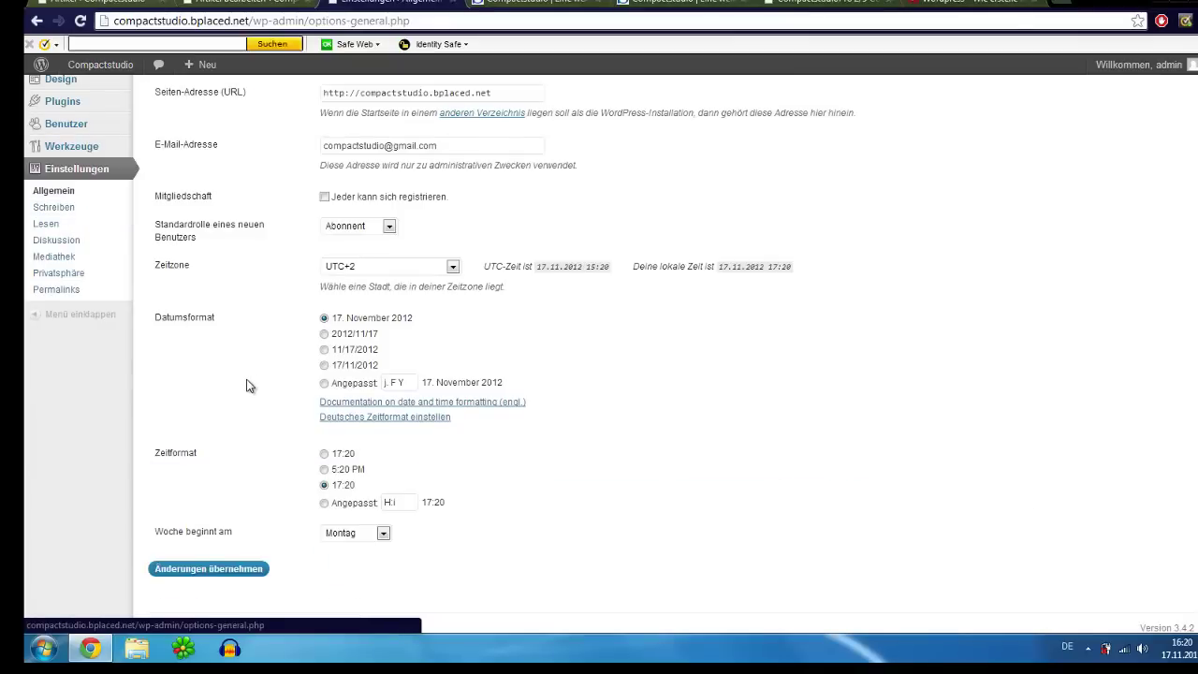
scroll(248, 384, up, 3)
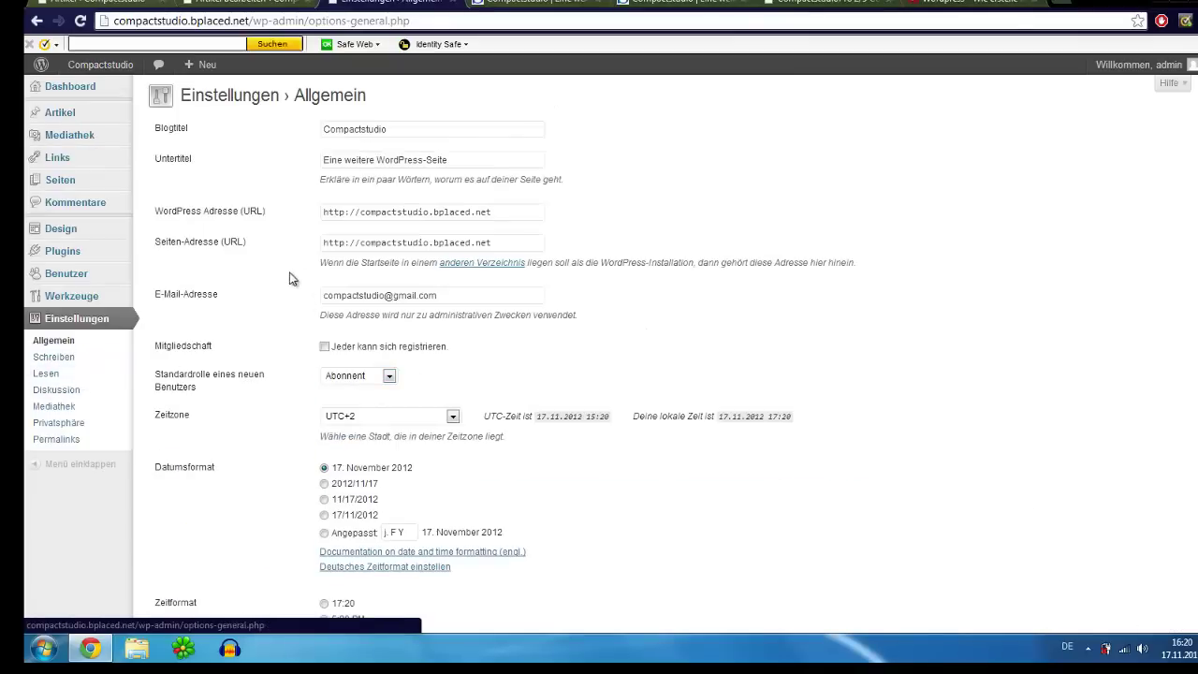
drag(456, 160, 307, 163)
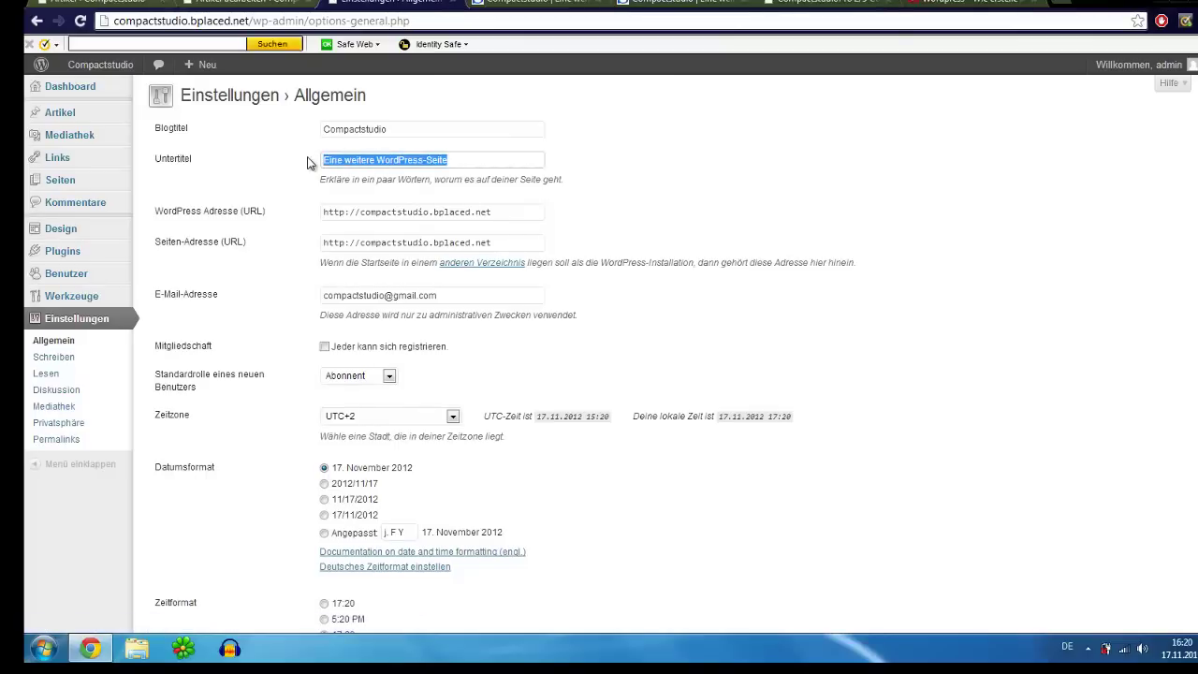
key(BackSpace)
Check where the subtitle appears in the live site's header, then return to the general settings.
click(538, 5)
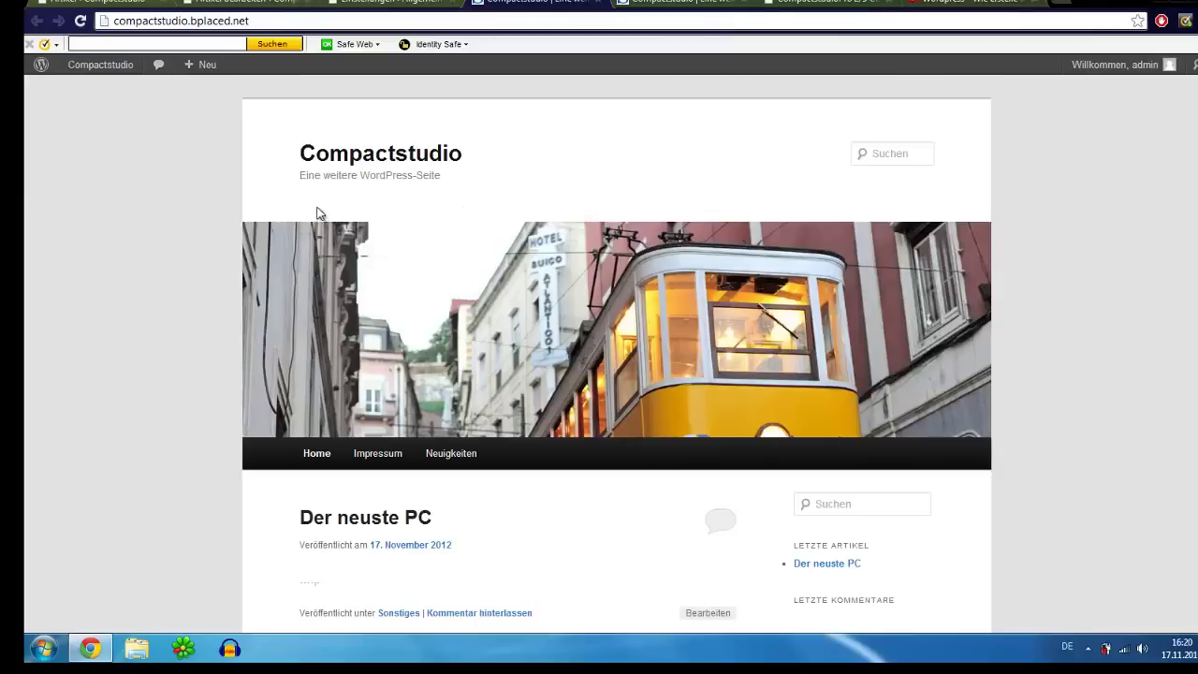
drag(327, 178, 439, 177)
click(467, 166)
key(ctrl+shift+Tab)
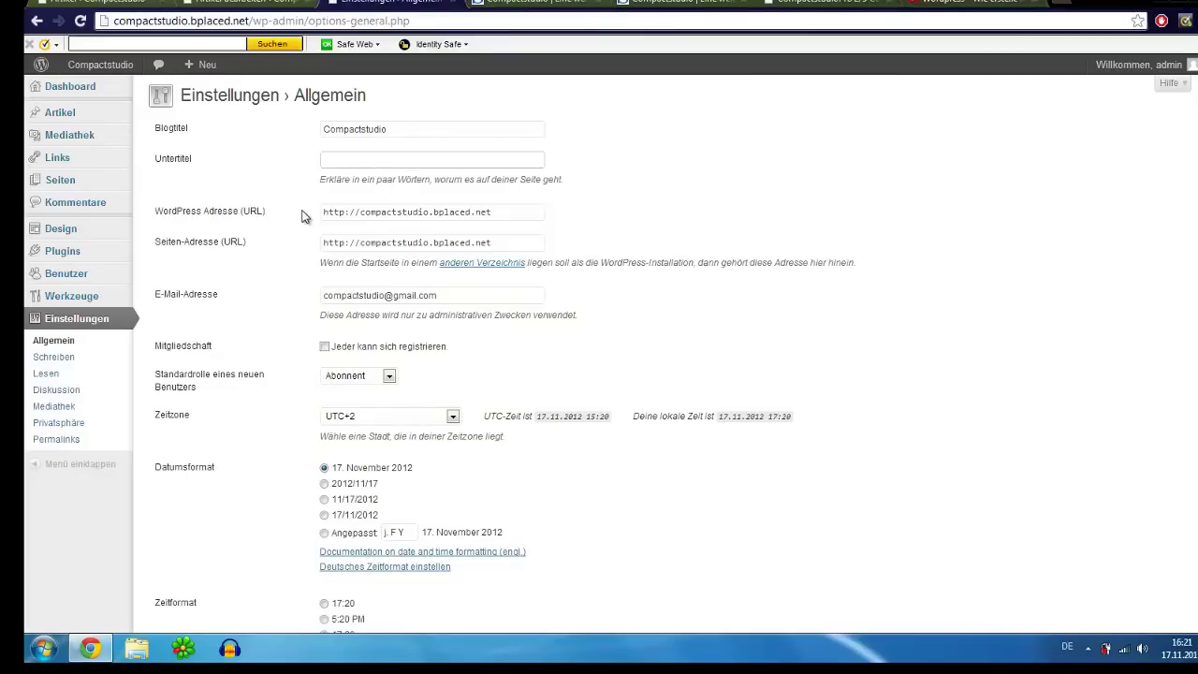
Enable "Jeder kann sich registrieren" and keep Abonnent as the default role for new users.
click(438, 243)
scroll(404, 301, down, 2)
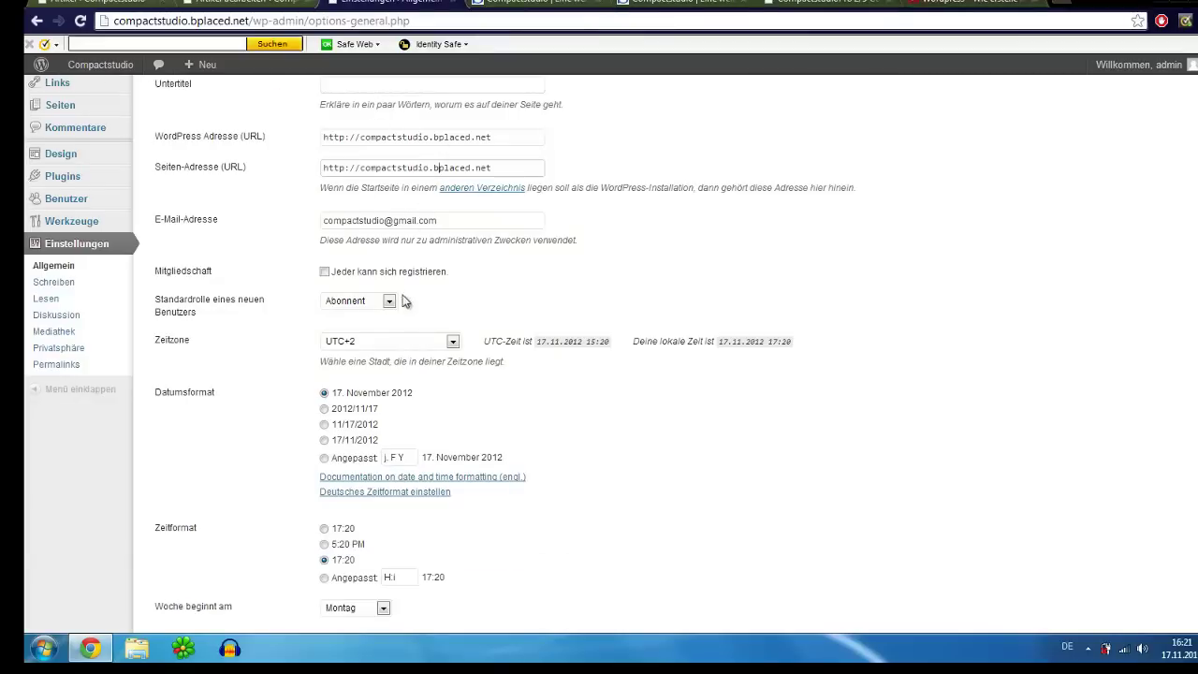
click(380, 221)
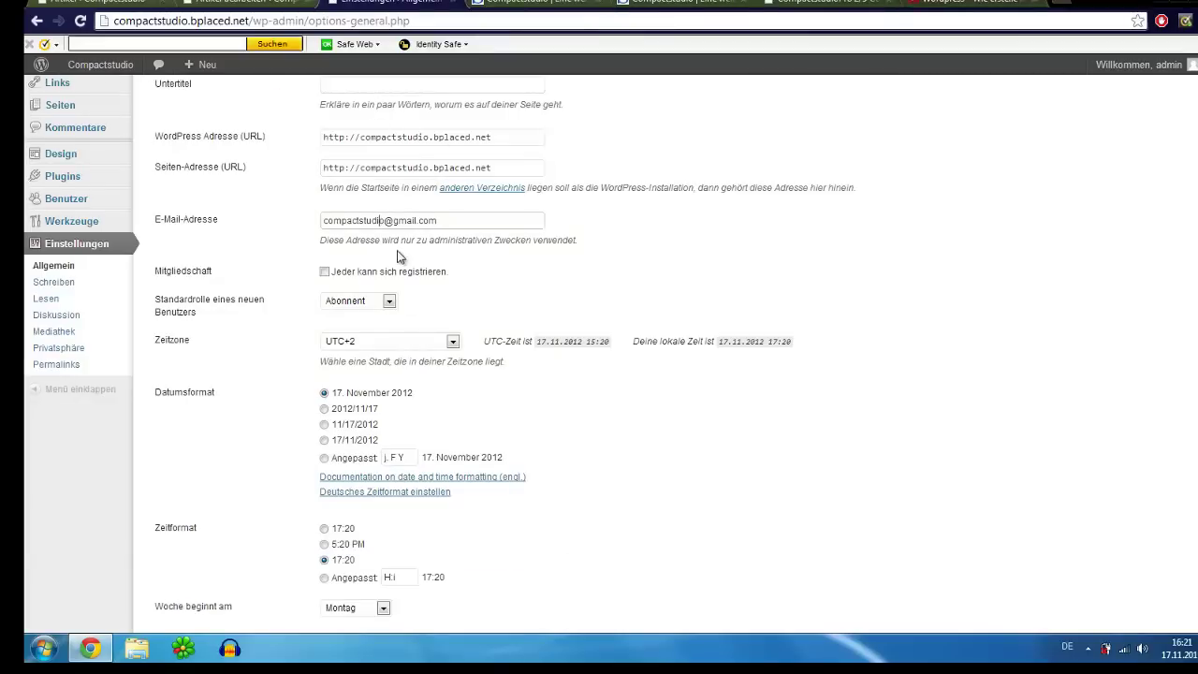
click(334, 274)
click(377, 306)
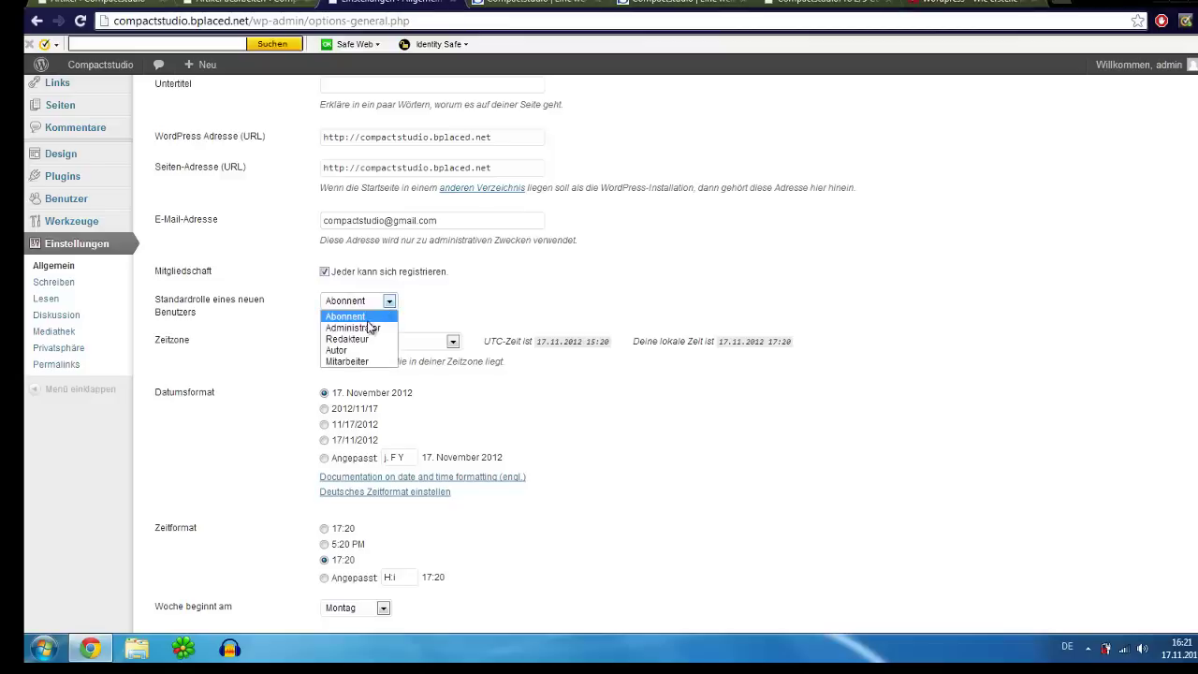
click(396, 308)
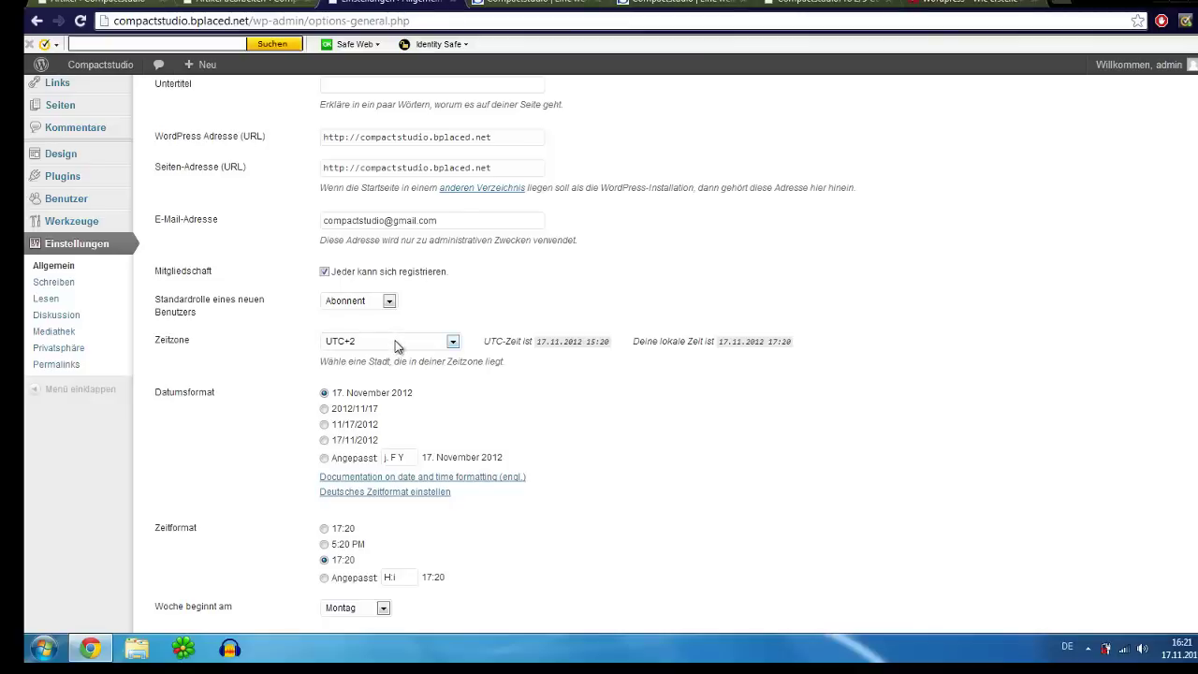
Set the time zone to UTC+1 and save the general settings.
click(396, 345)
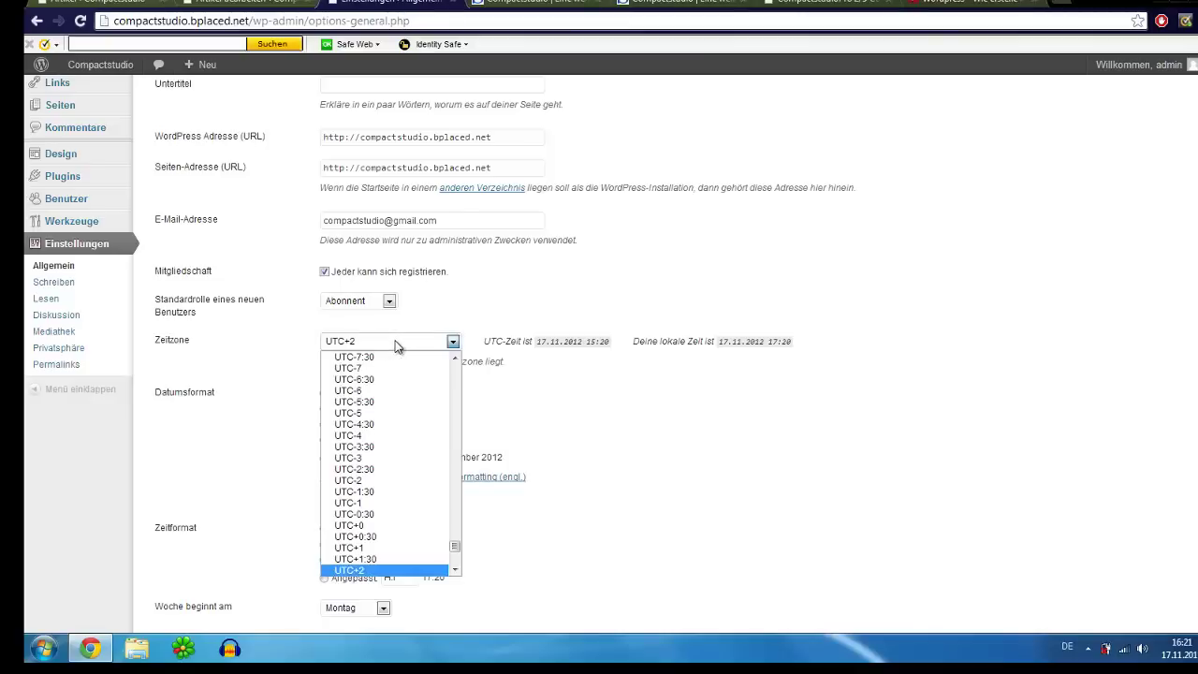
click(387, 548)
scroll(349, 407, down, 1)
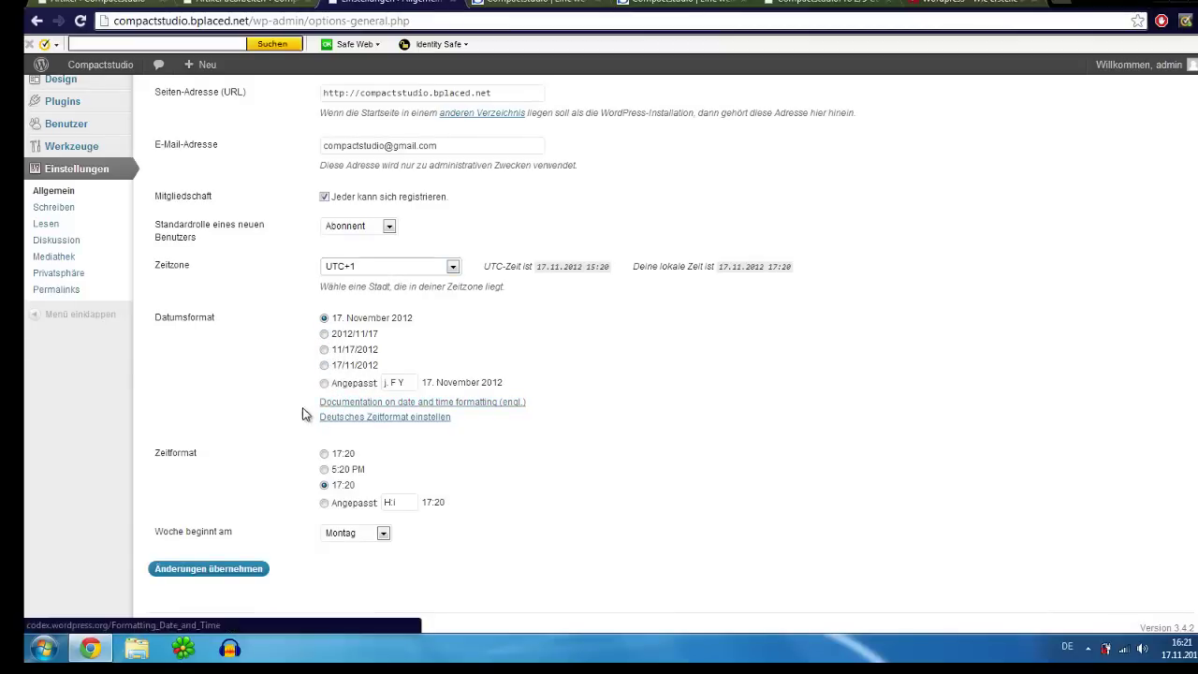
scroll(327, 374, down, 1)
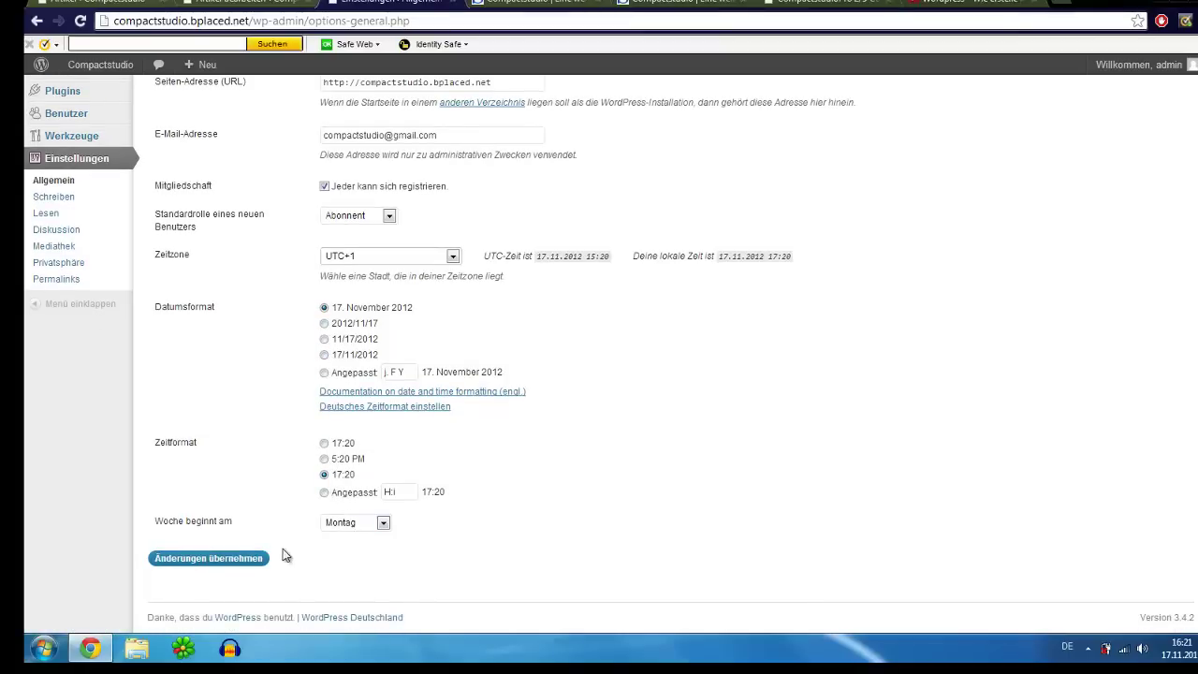
click(238, 562)
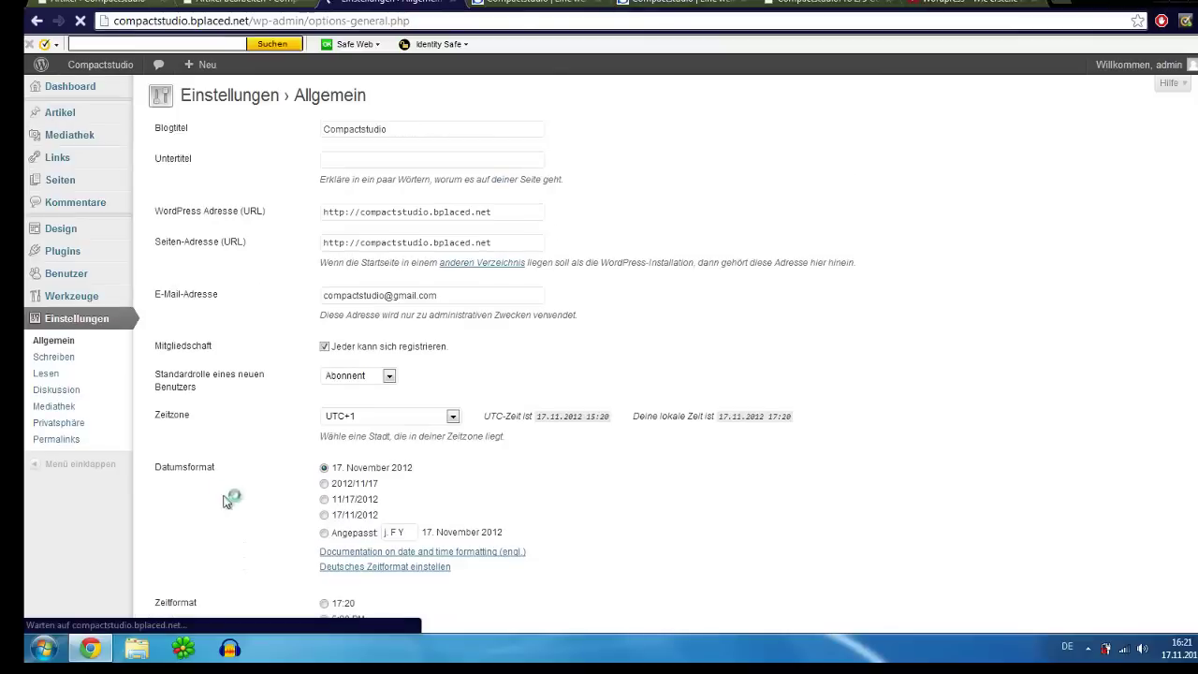
Open the Schreiben settings and examine the choices for the articles' default category.
click(54, 356)
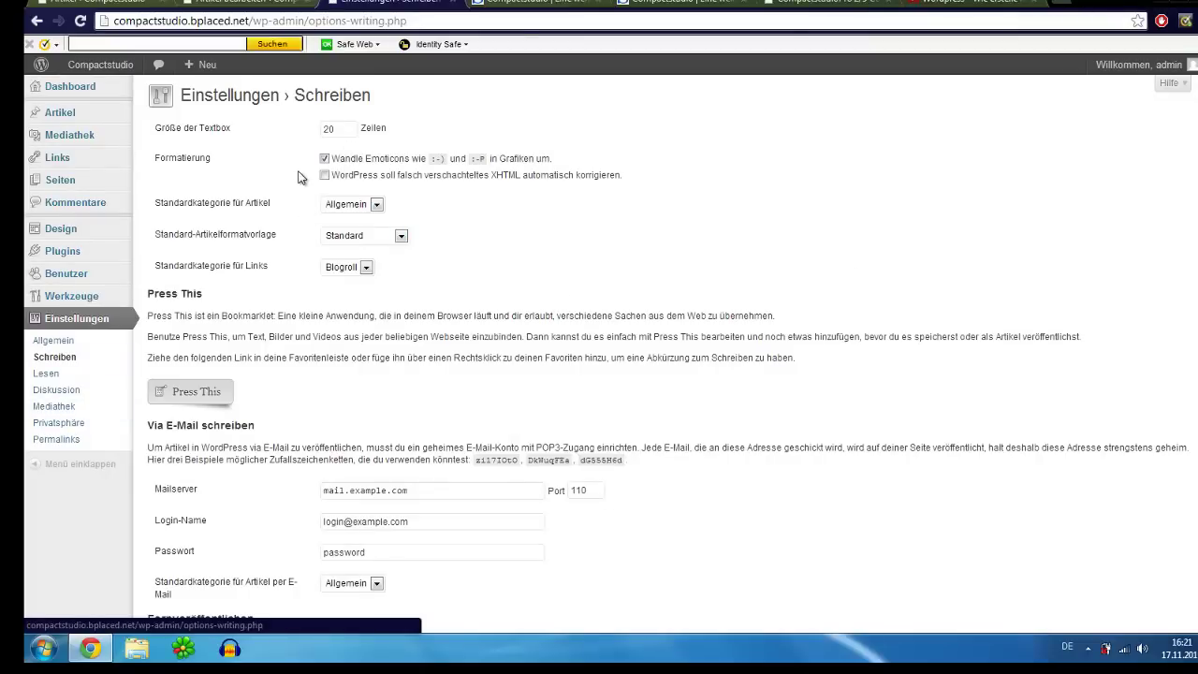
click(369, 208)
click(459, 219)
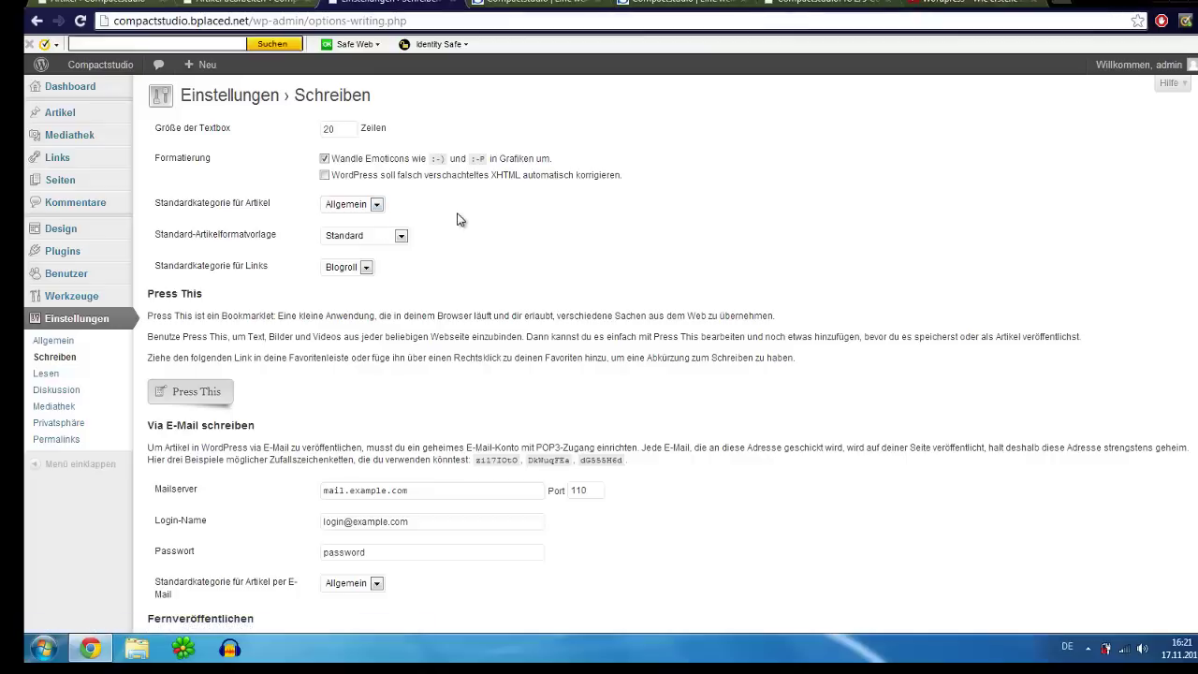
Examine the remaining Schreiben settings, from the default article format and link category to the e-mail and update service options.
click(350, 207)
click(362, 219)
click(399, 236)
click(338, 242)
click(348, 269)
scroll(295, 359, down, 2)
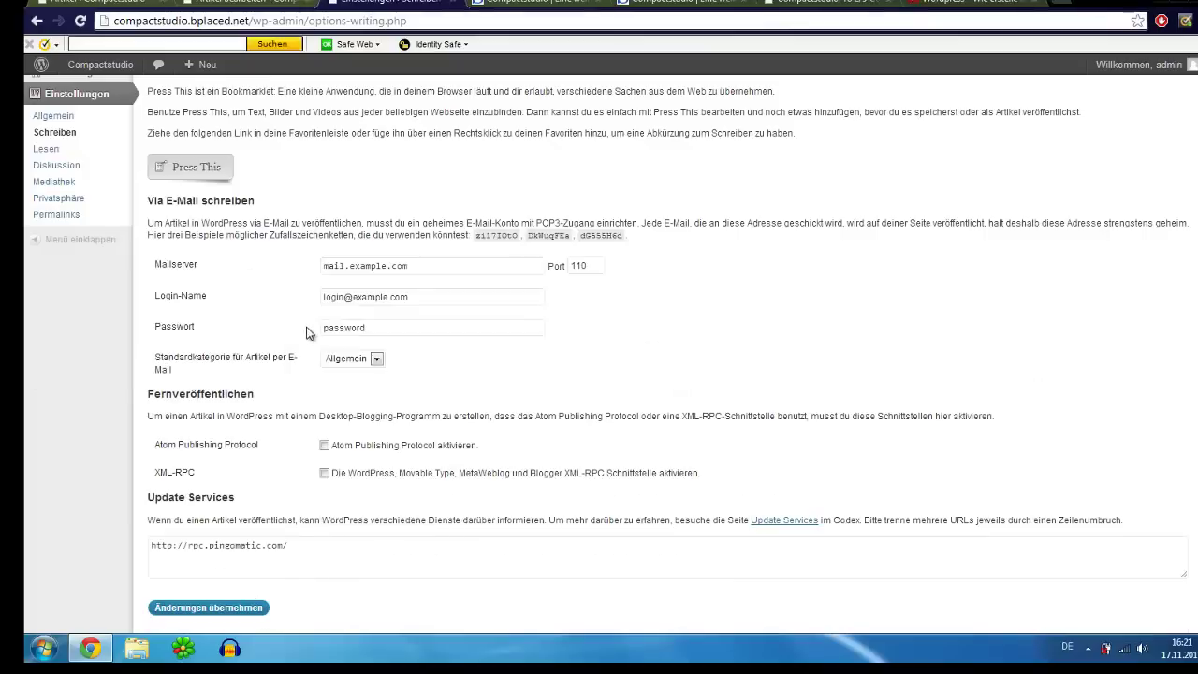
scroll(368, 304, down, 1)
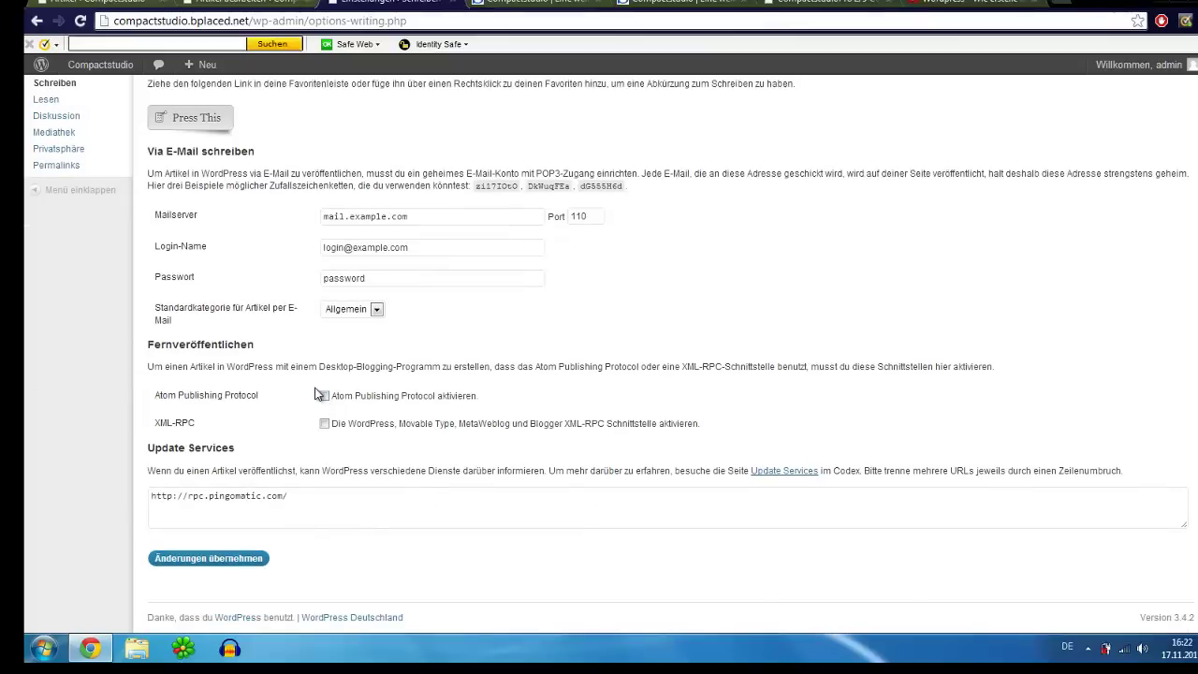
click(265, 558)
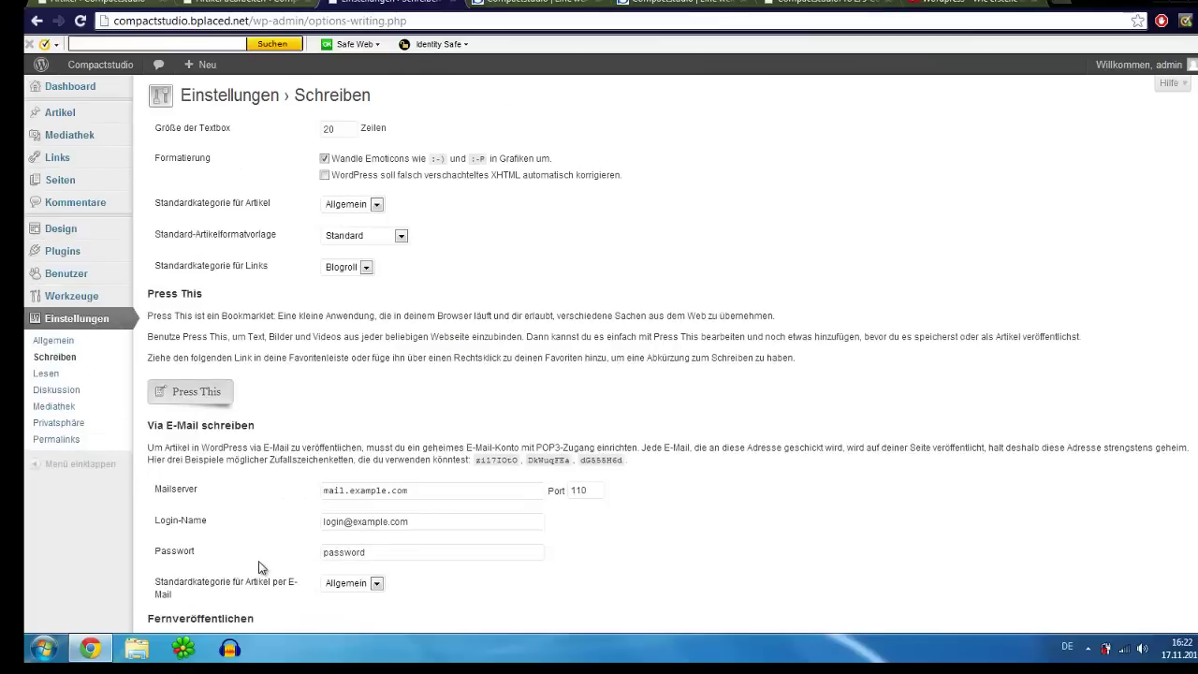
Open the Lesen settings and set the Startseite to show a static page.
click(74, 376)
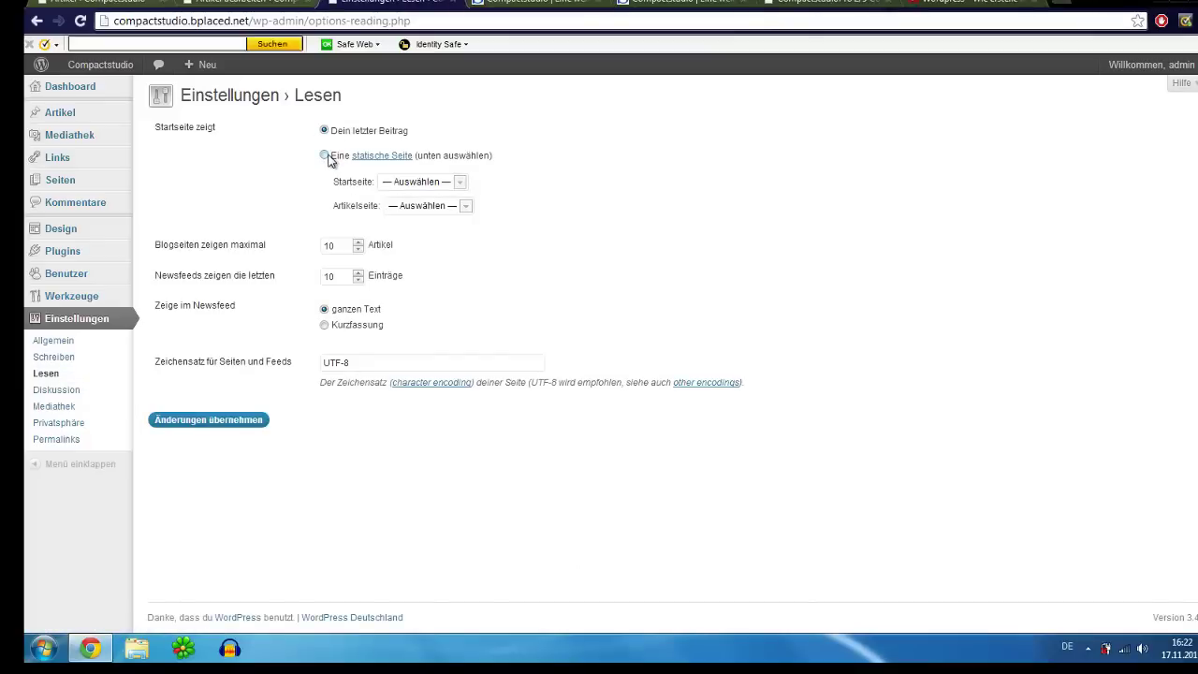
click(326, 156)
click(411, 183)
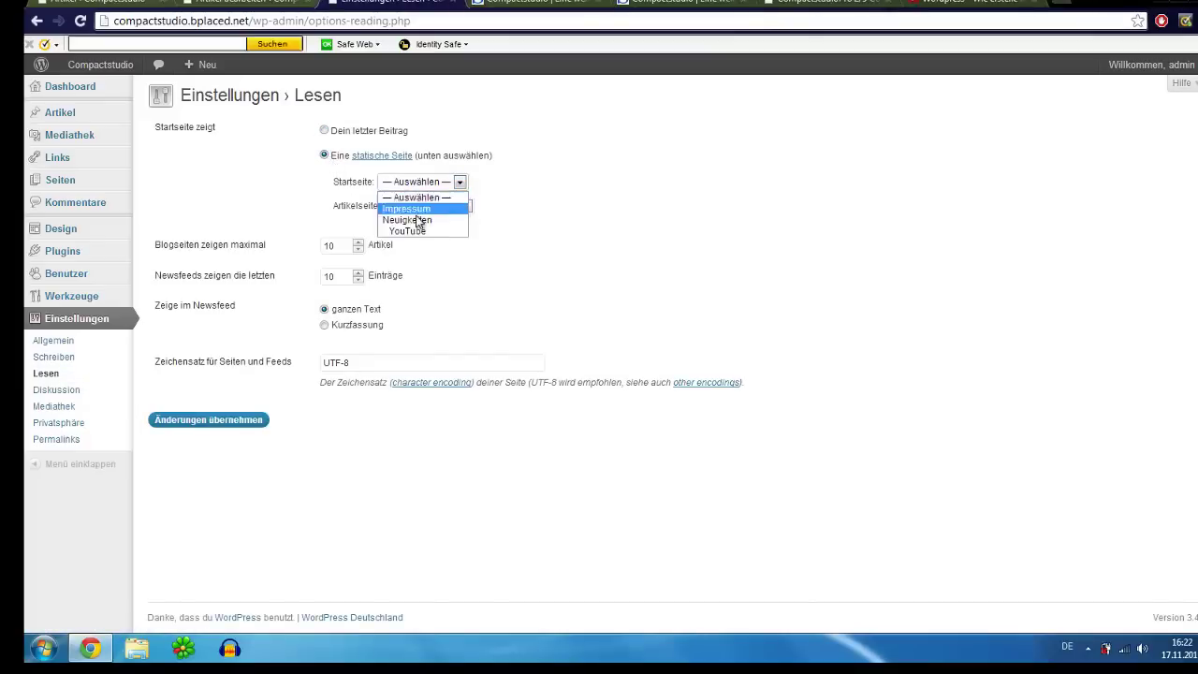
click(412, 219)
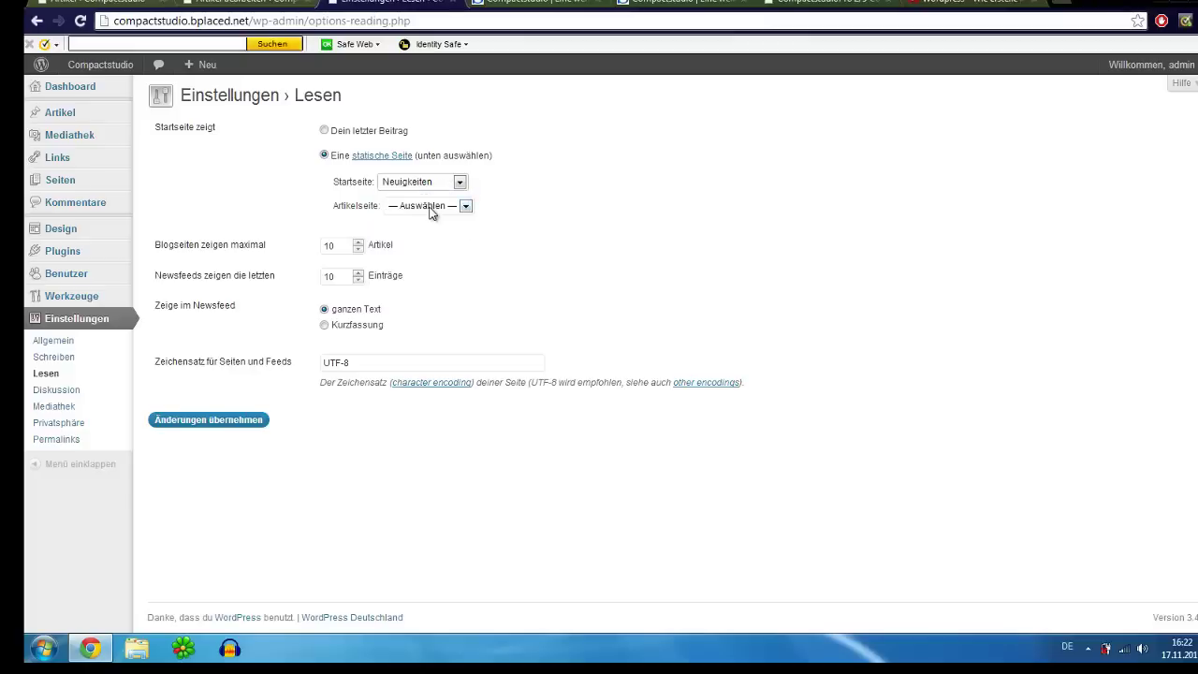
click(429, 206)
click(588, 230)
click(402, 185)
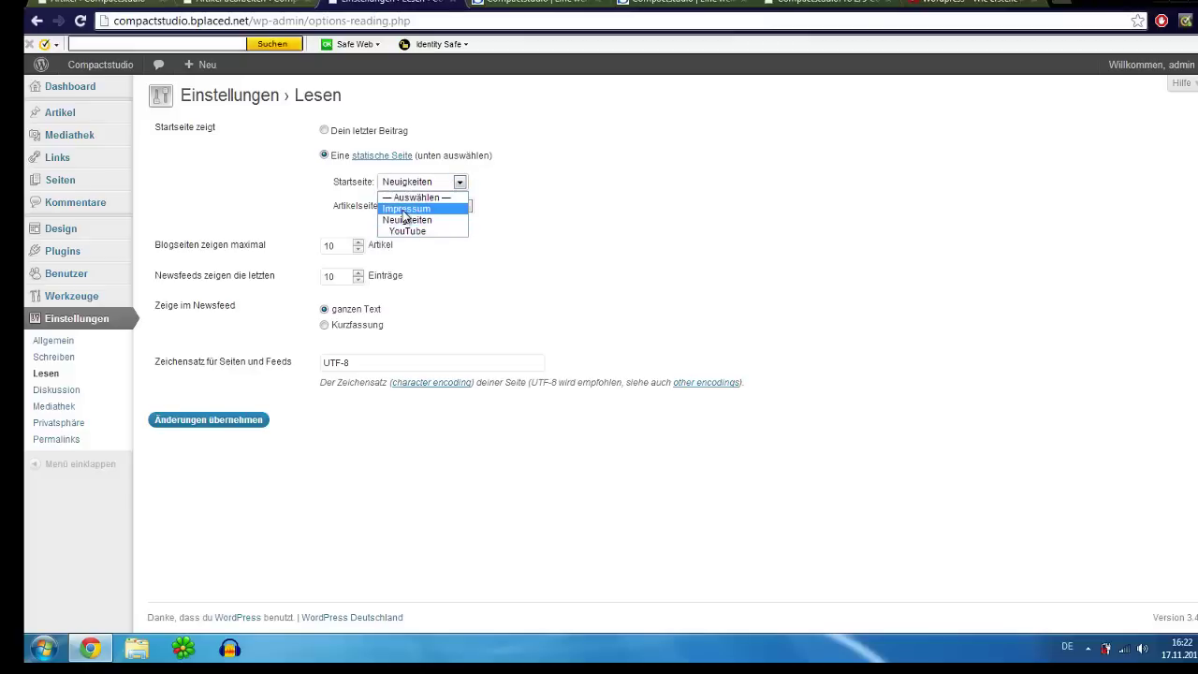
click(416, 197)
Choose Neuigkeiten as the Artikelseite, leave the Startseite unselected and save the Lesen settings.
click(431, 206)
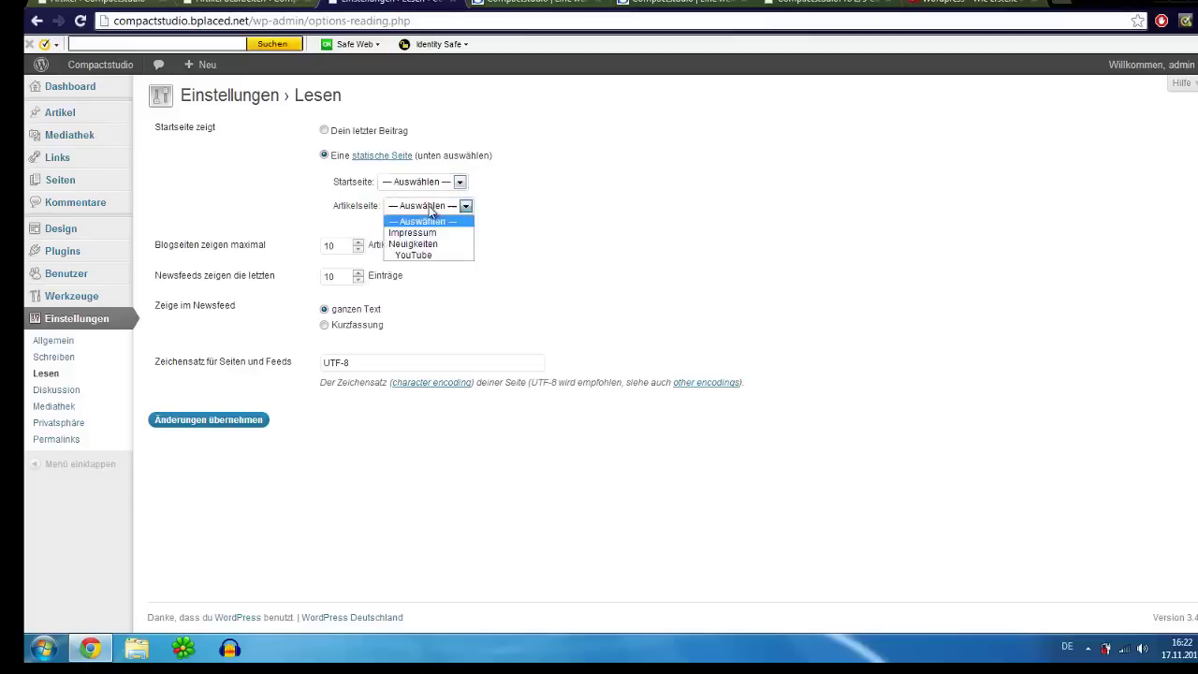
click(412, 243)
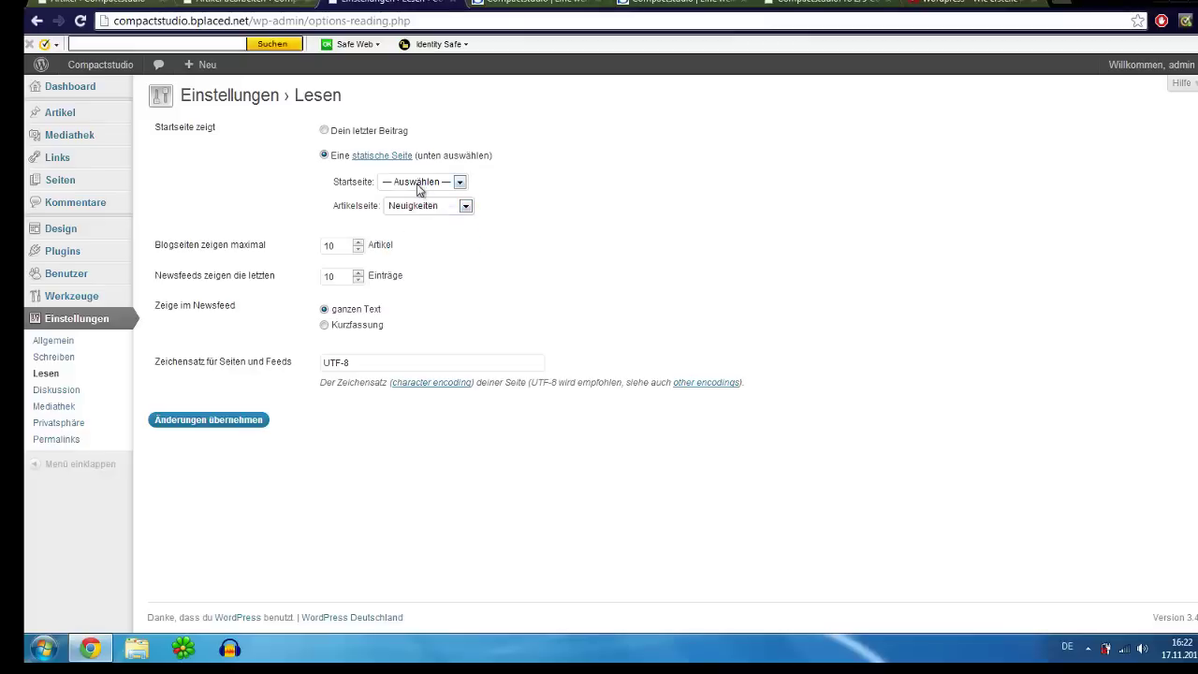
click(418, 187)
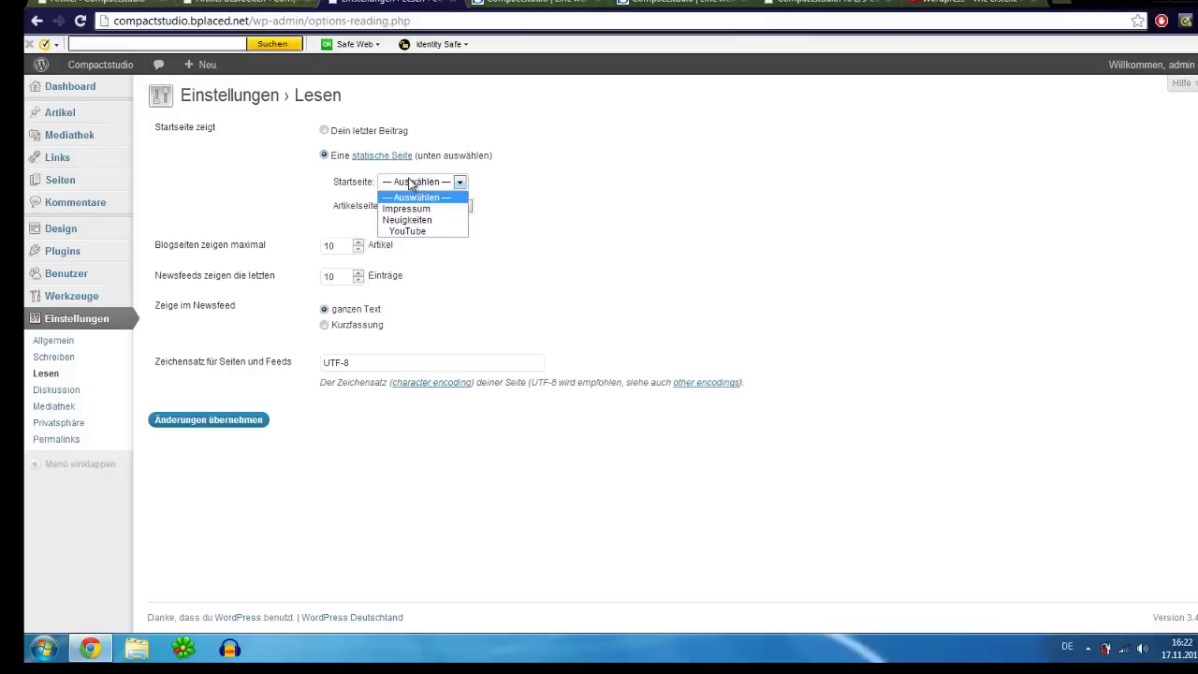
click(345, 181)
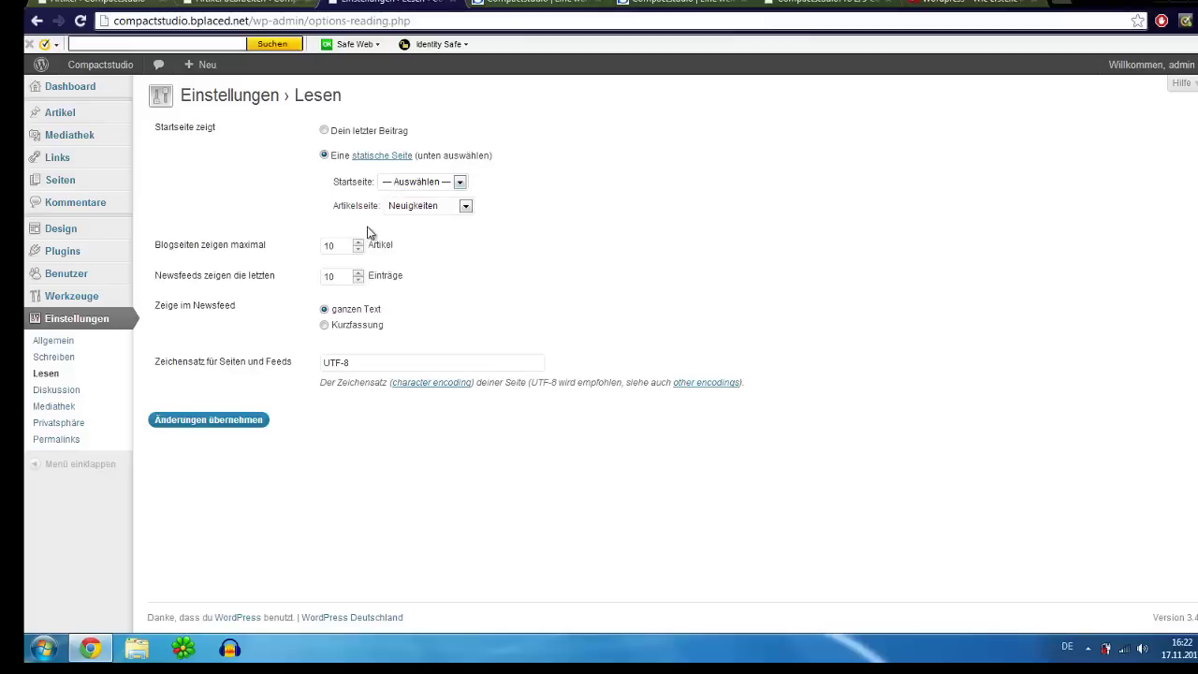
click(225, 422)
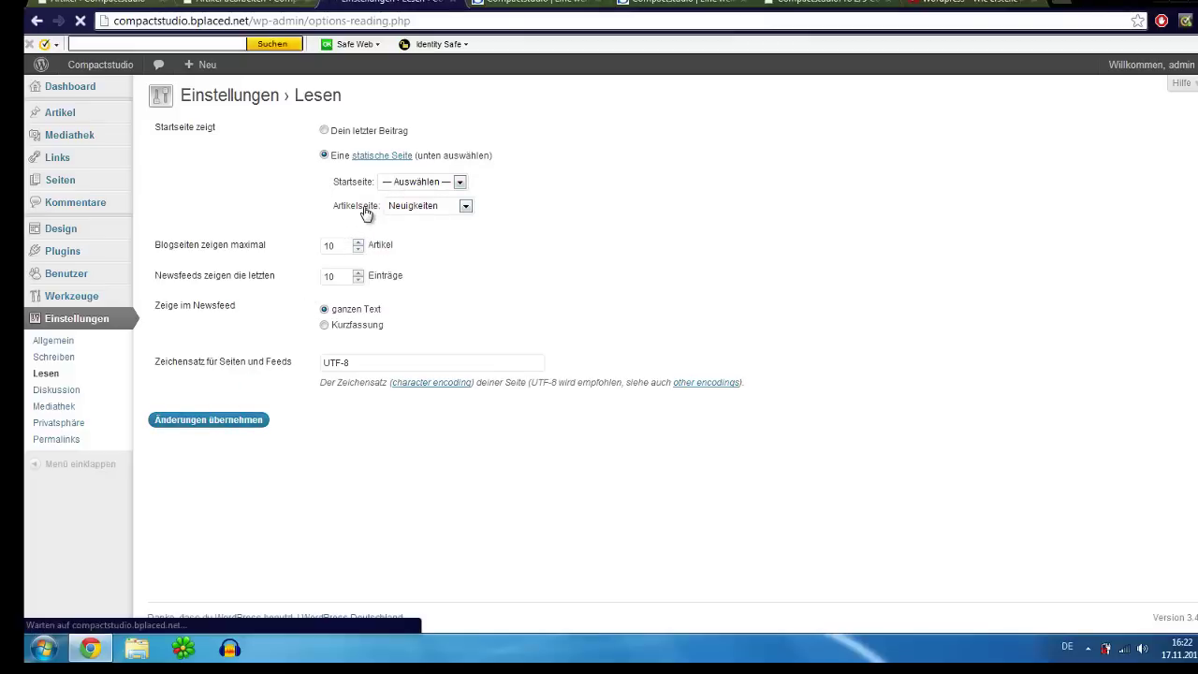
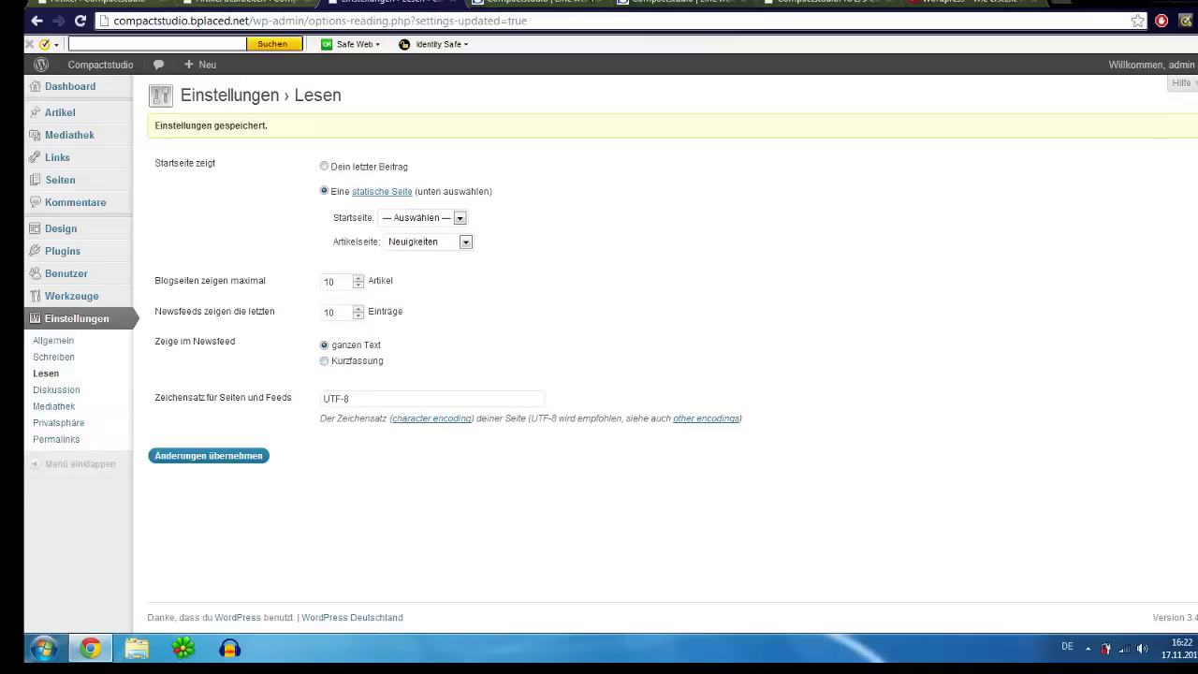
Reload the live site and compare the content of its Home and Neuigkeiten pages.
click(541, 6)
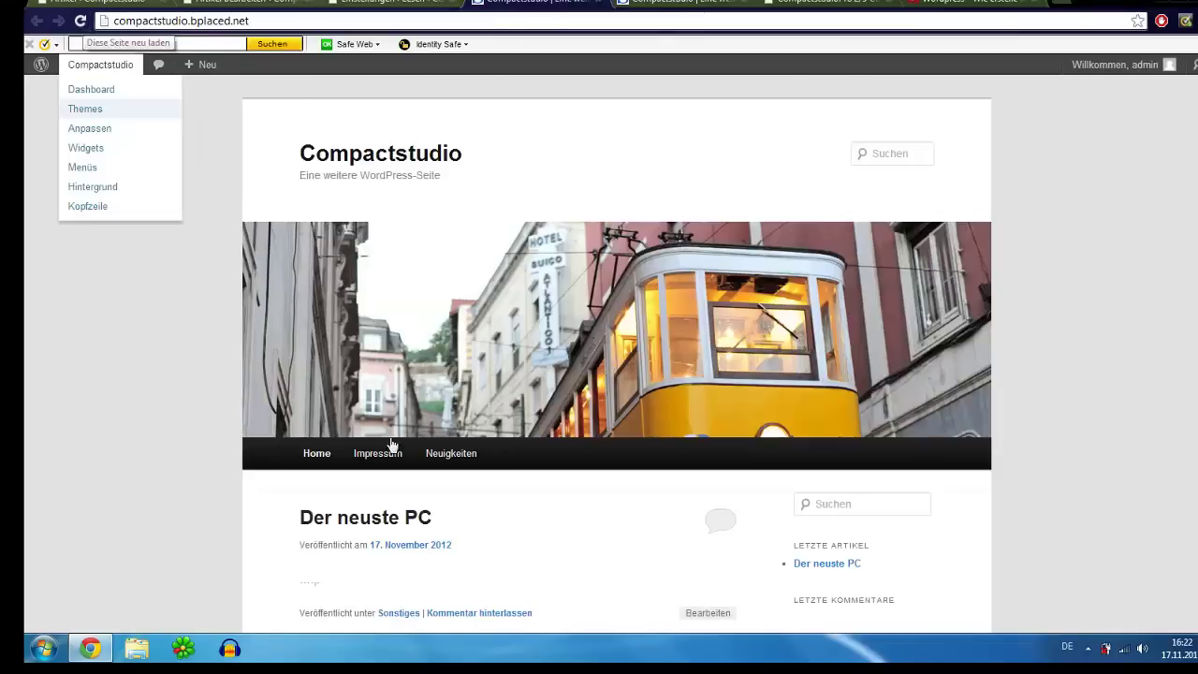
click(379, 162)
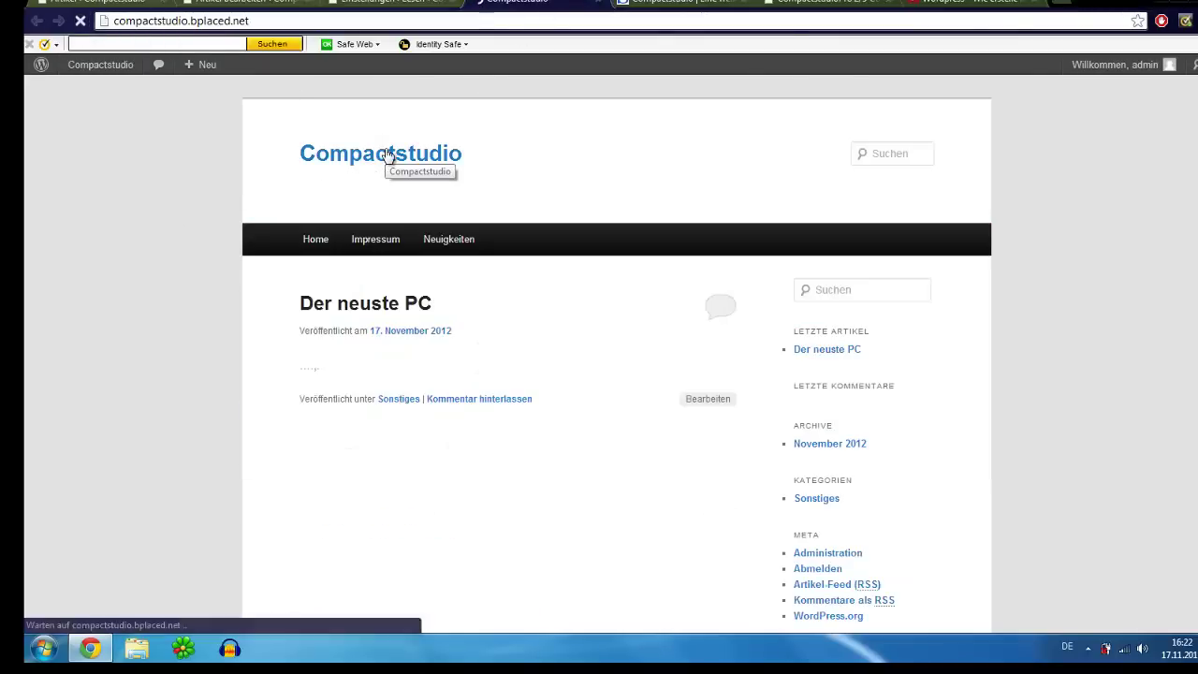
scroll(408, 296, down, 3)
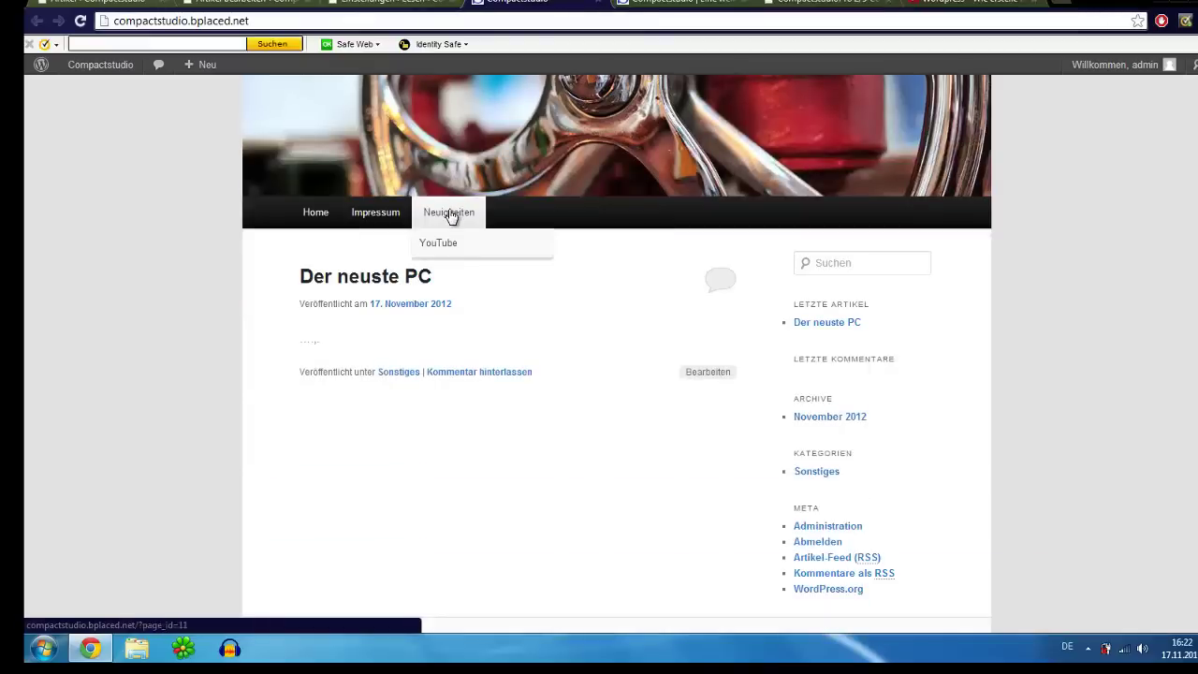
click(315, 213)
scroll(323, 239, down, 1)
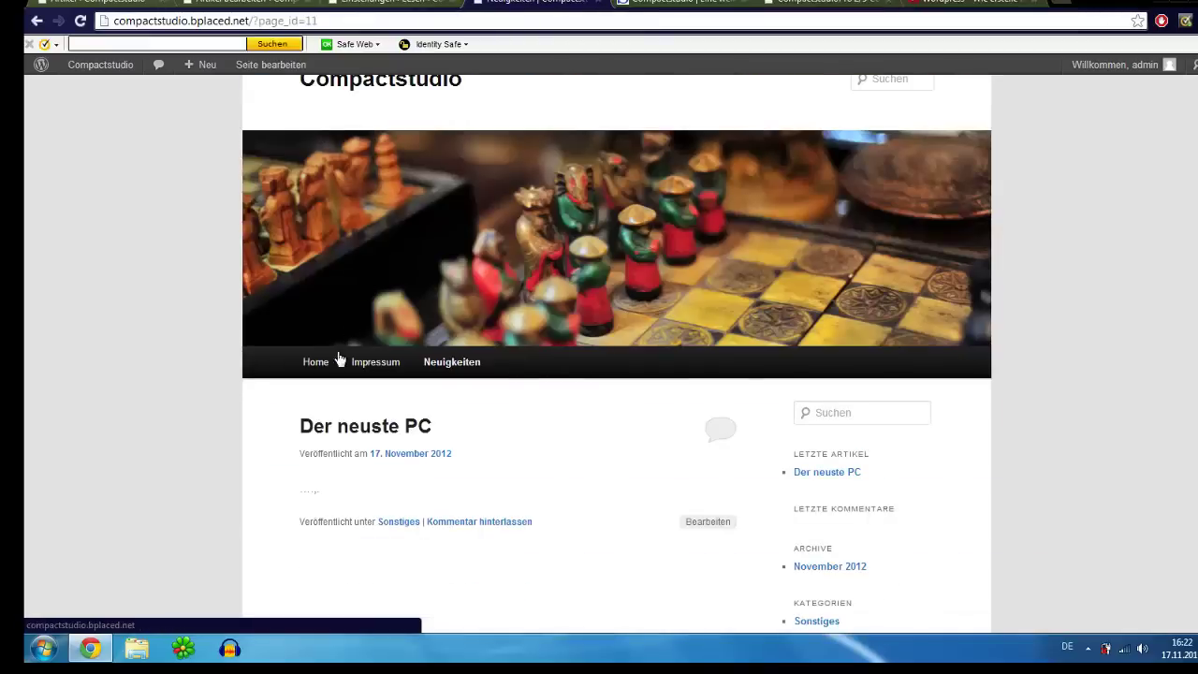
click(323, 363)
scroll(332, 367, down, 1)
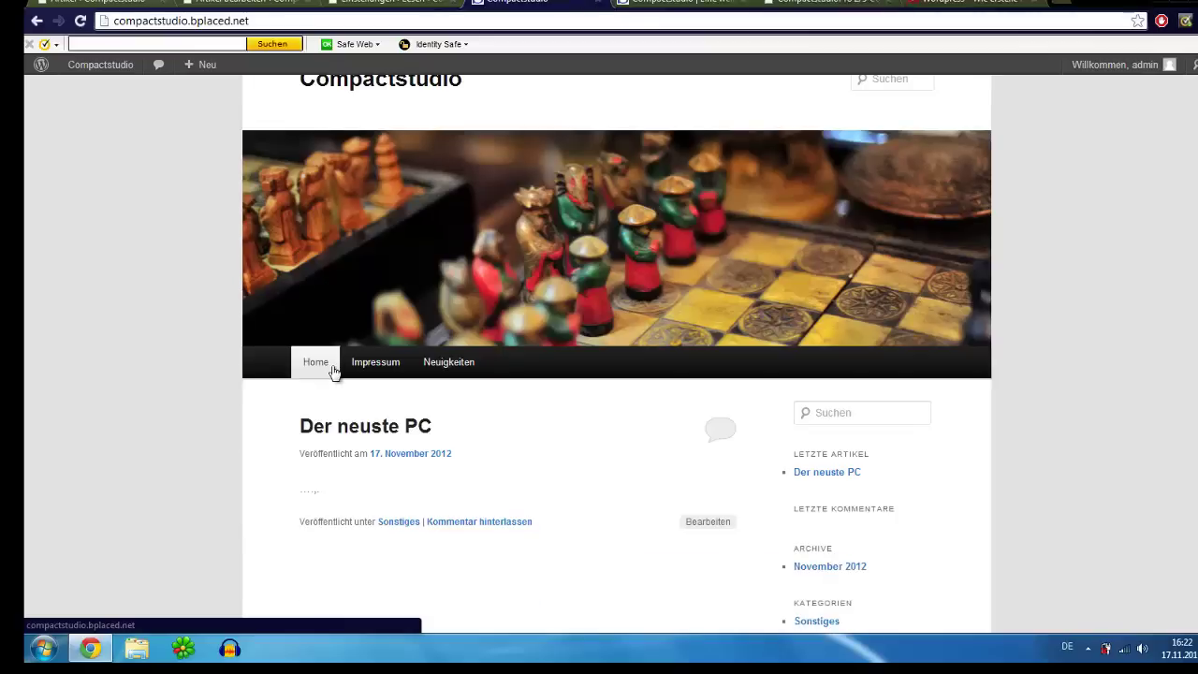
Check the Impressum and Neuigkeiten pages on the live site, then return to the Lesen settings.
click(449, 368)
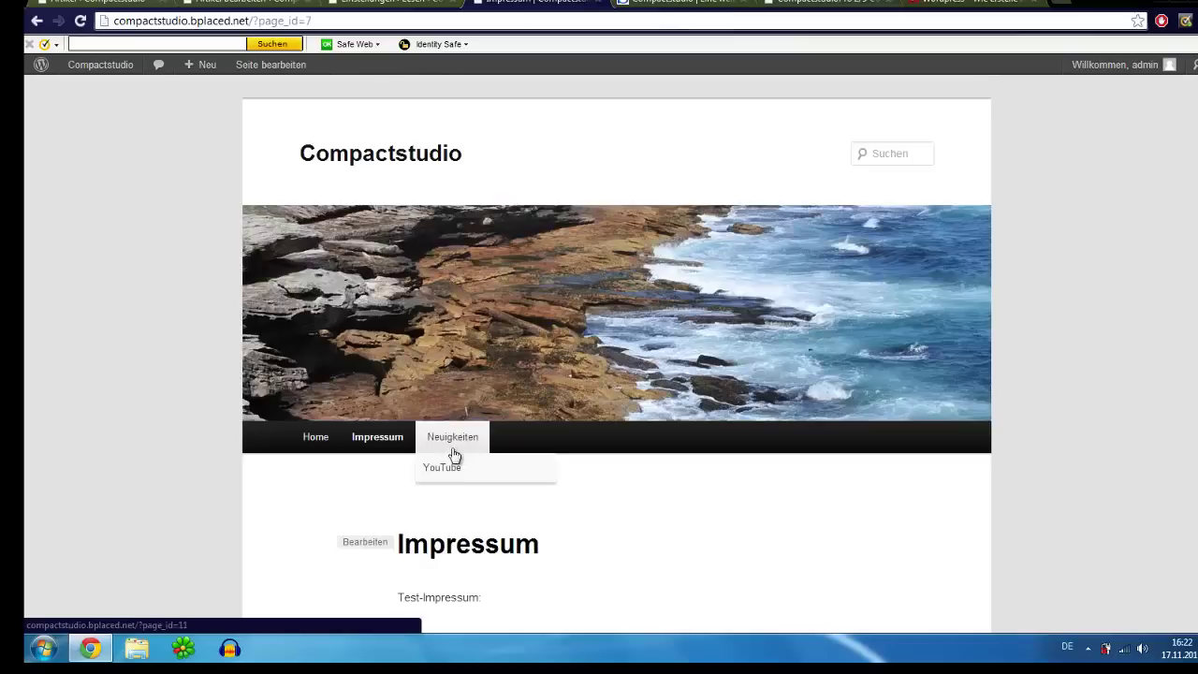
click(449, 443)
scroll(454, 463, down, 1)
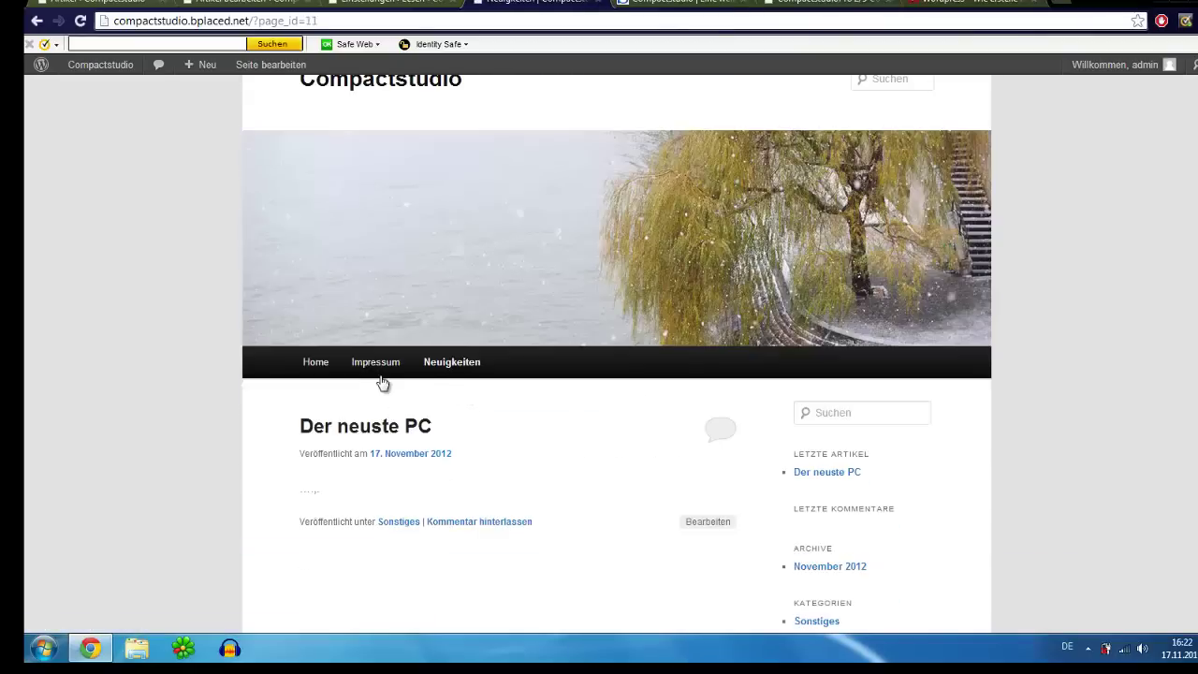
click(315, 362)
click(393, 3)
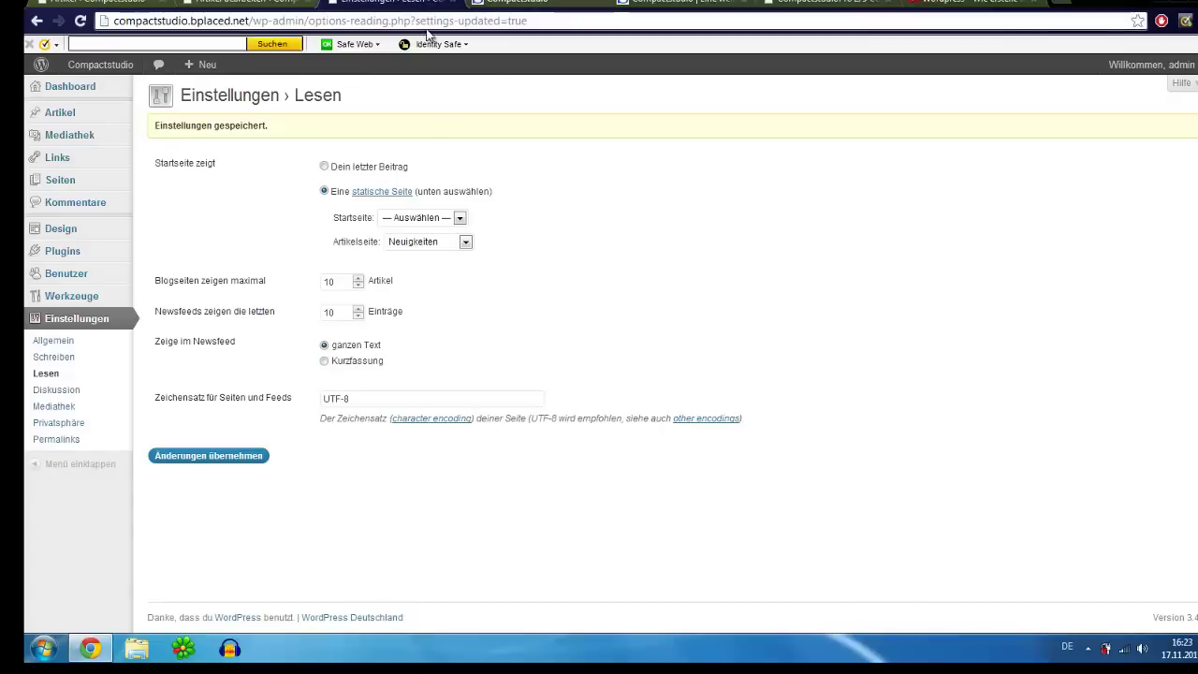
Examine the available Startseite choices and the Home entry in the live site's navigation, then return to the Lesen settings.
click(400, 218)
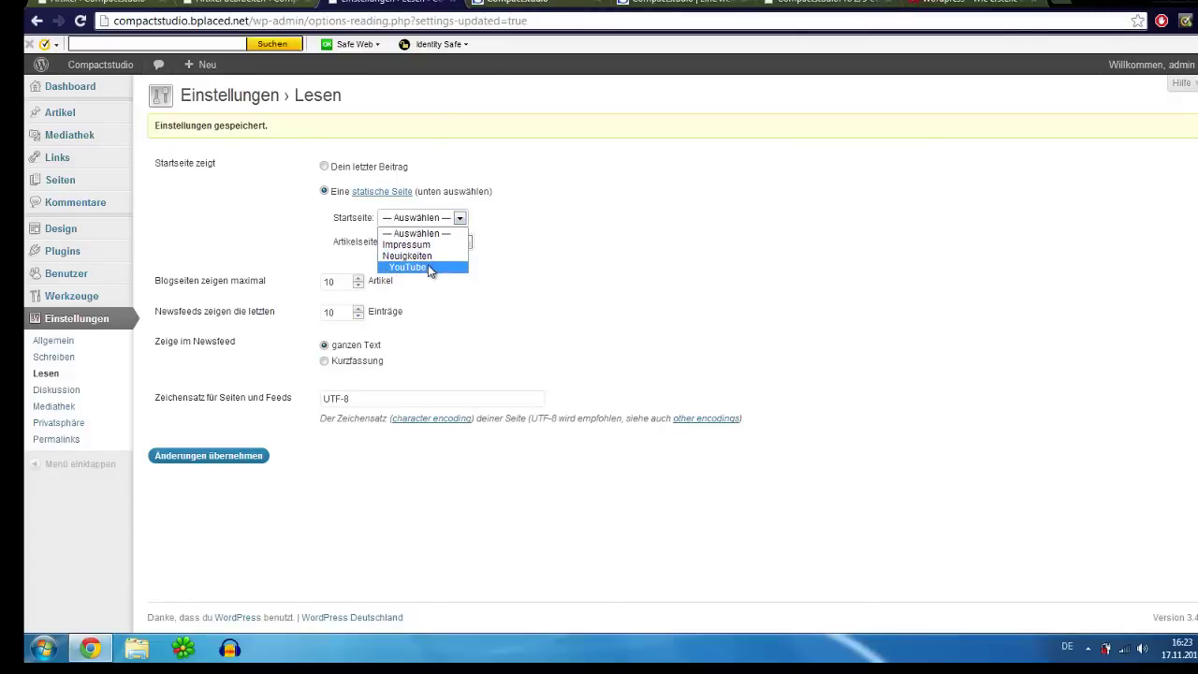
click(505, 3)
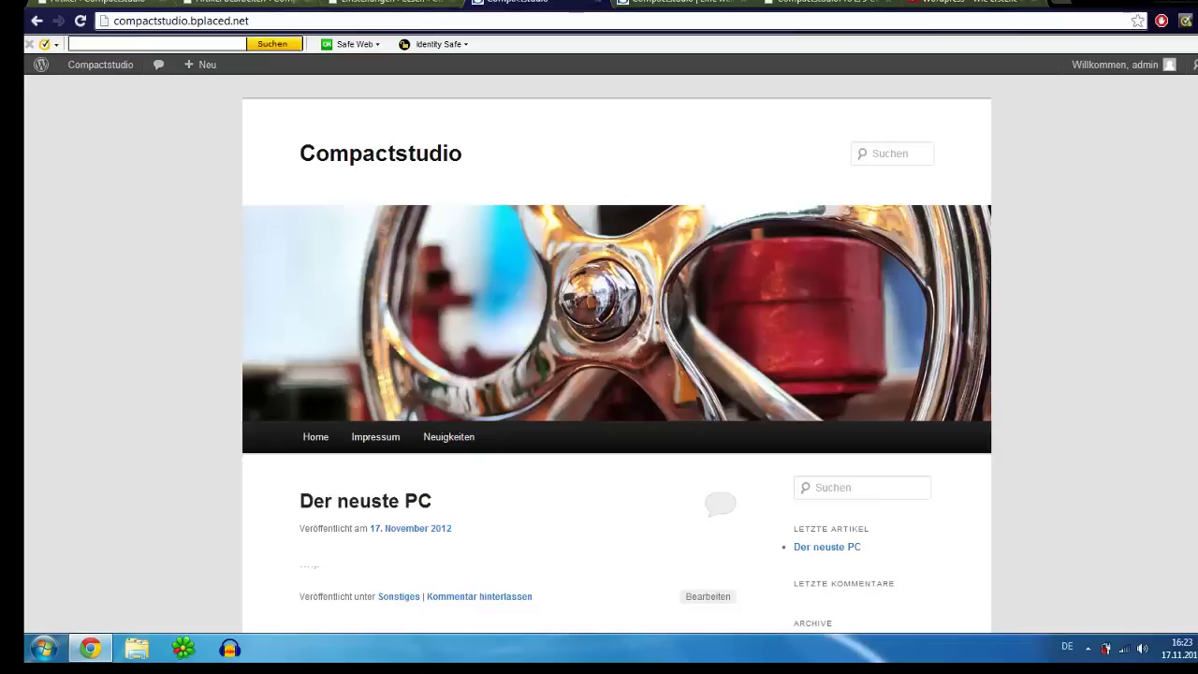
click(331, 434)
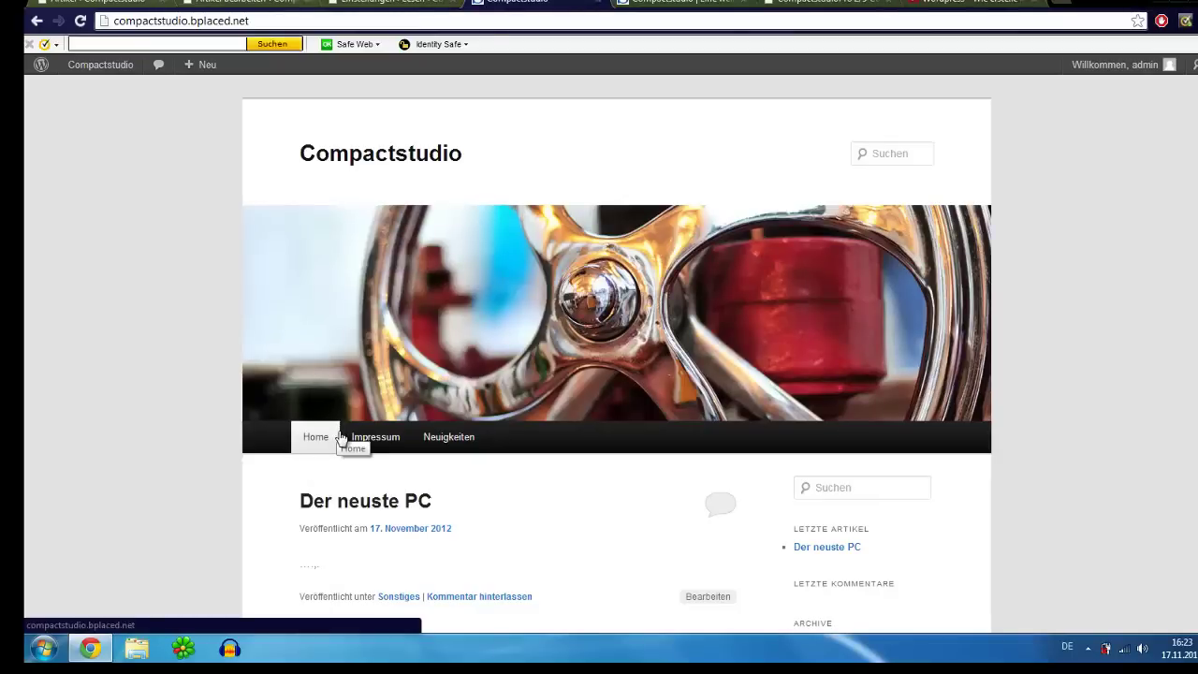
click(414, 19)
click(415, 4)
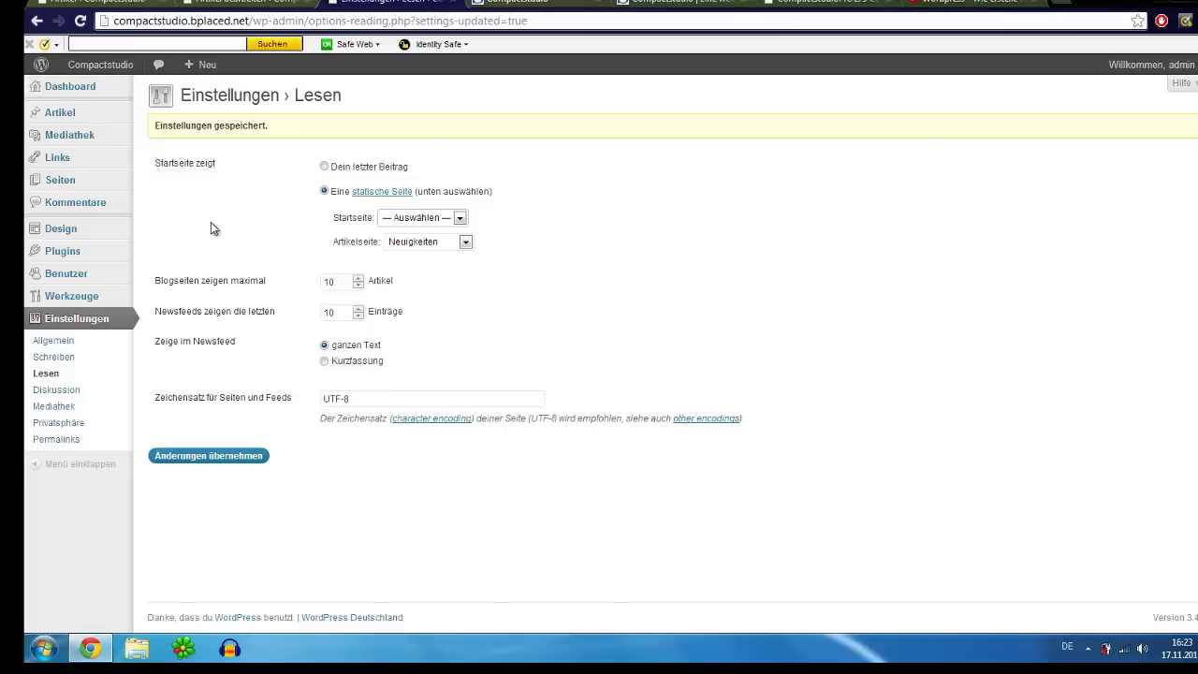
Set the Startseite to the Impressum page and save the Lesen settings.
mouse_move(79, 234)
click(421, 217)
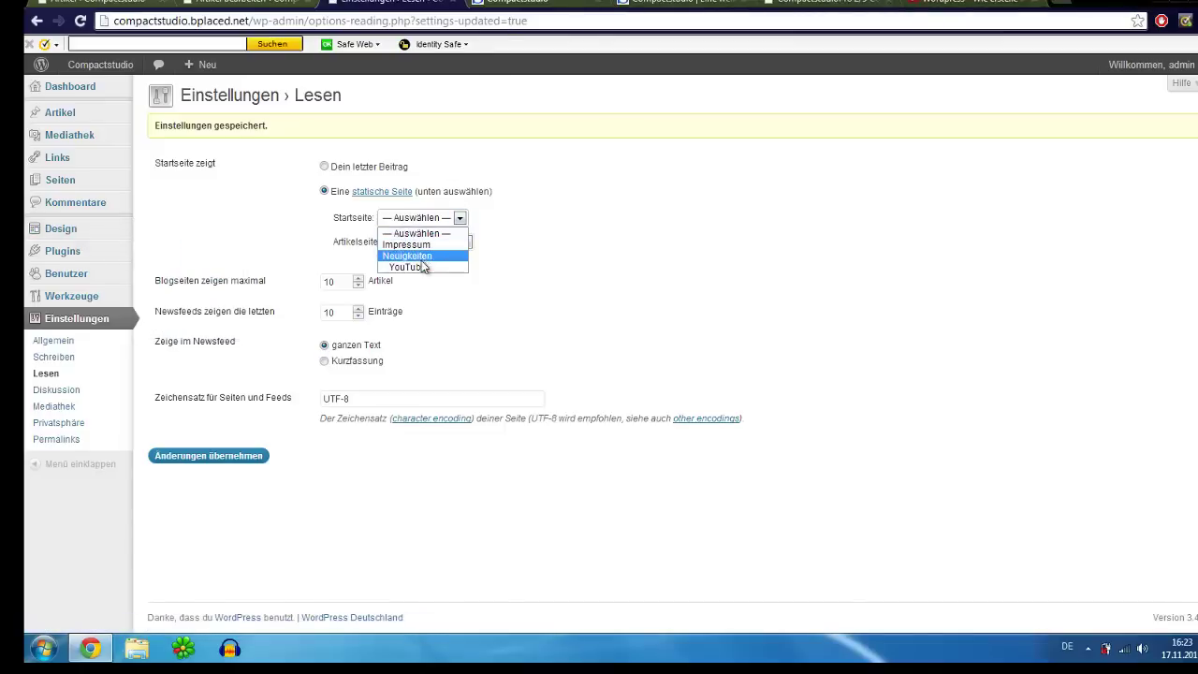
click(419, 253)
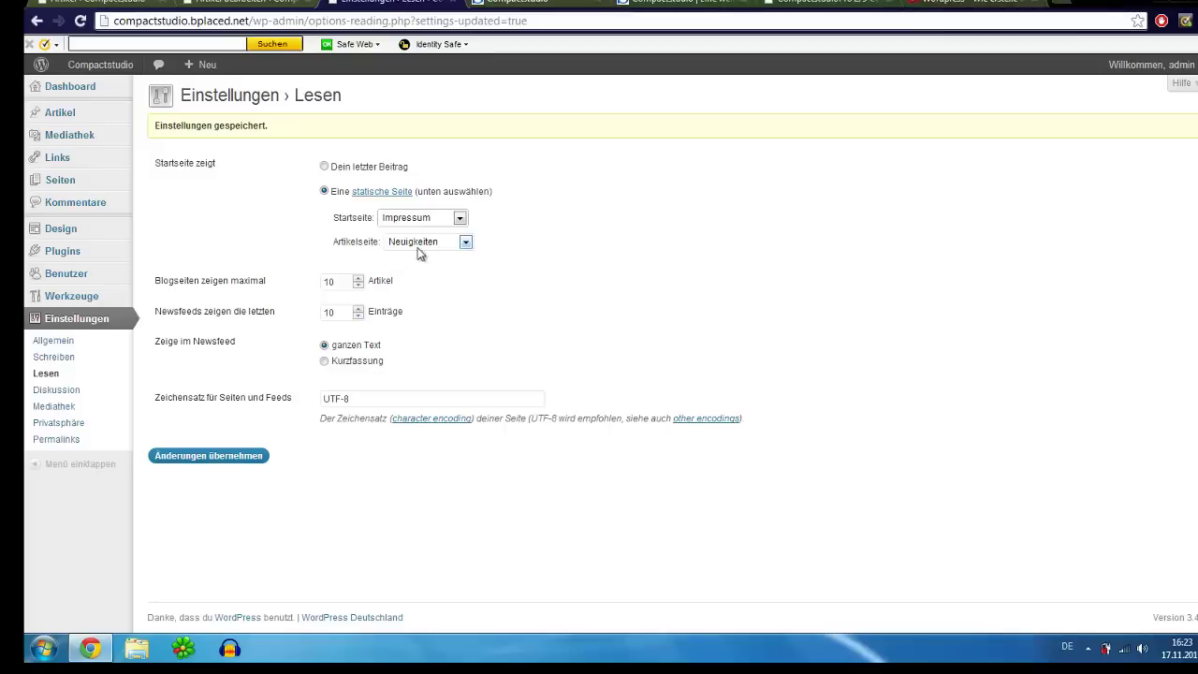
click(228, 458)
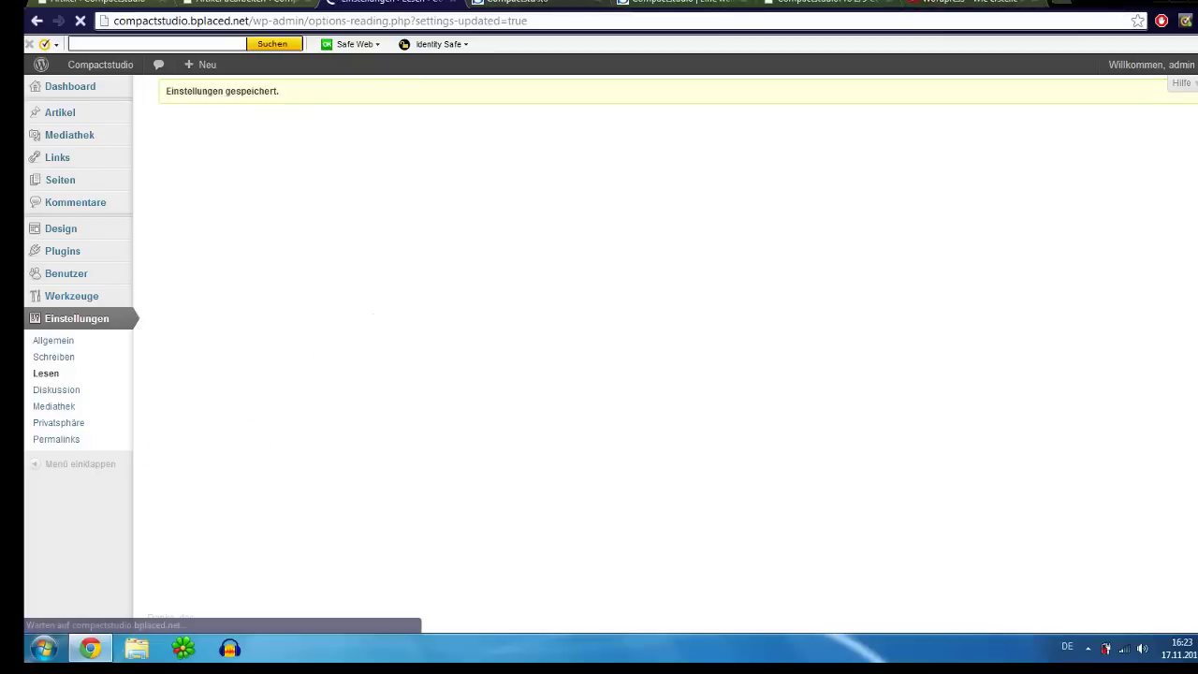
Open the live site and examine its new start page and navigation entries down to the comment form.
click(100, 65)
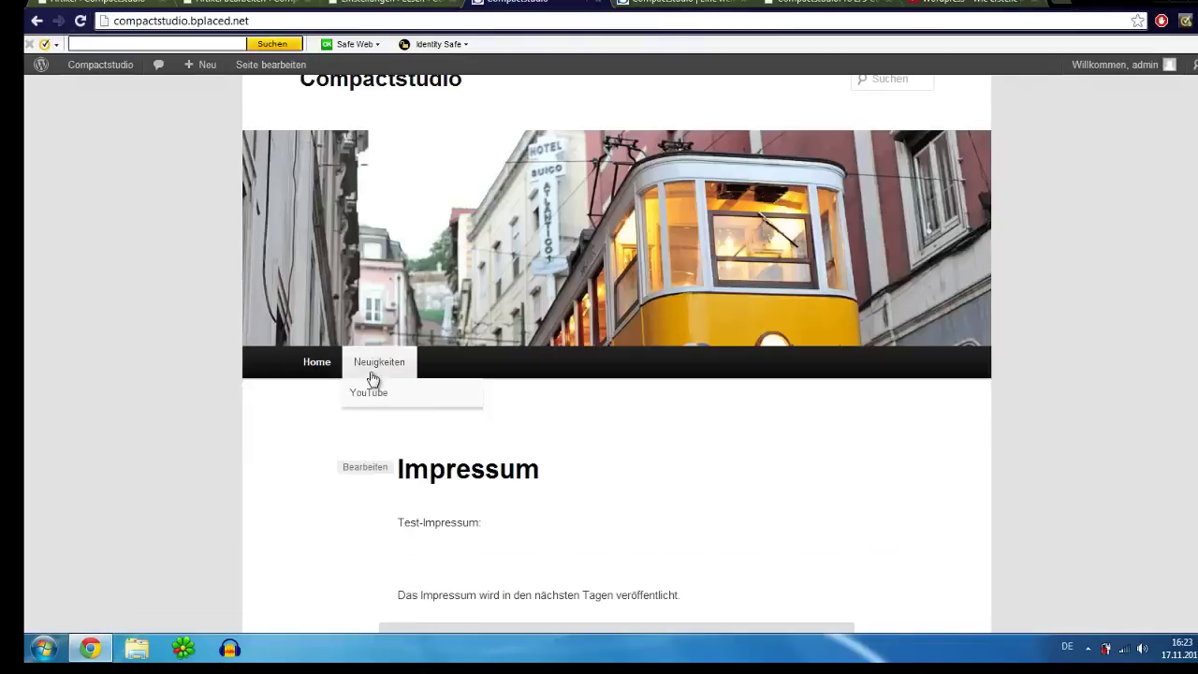
scroll(374, 380, down, 1)
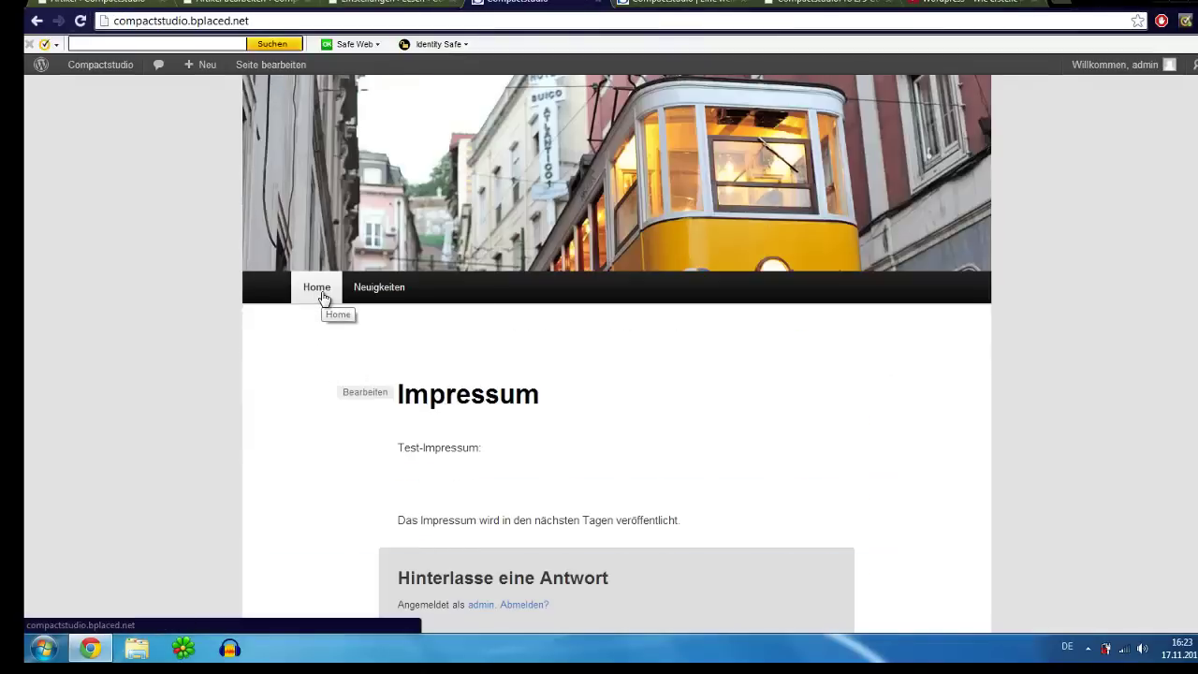
scroll(460, 366, down, 2)
mouse_move(362, 149)
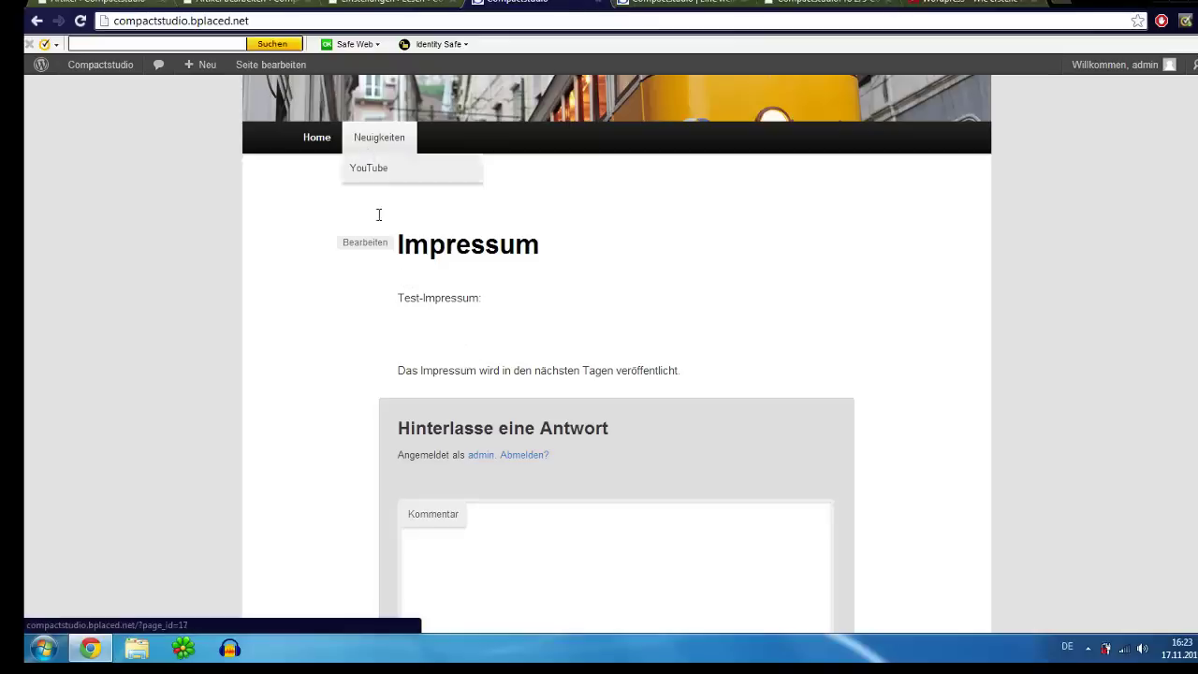
scroll(540, 384, down, 1)
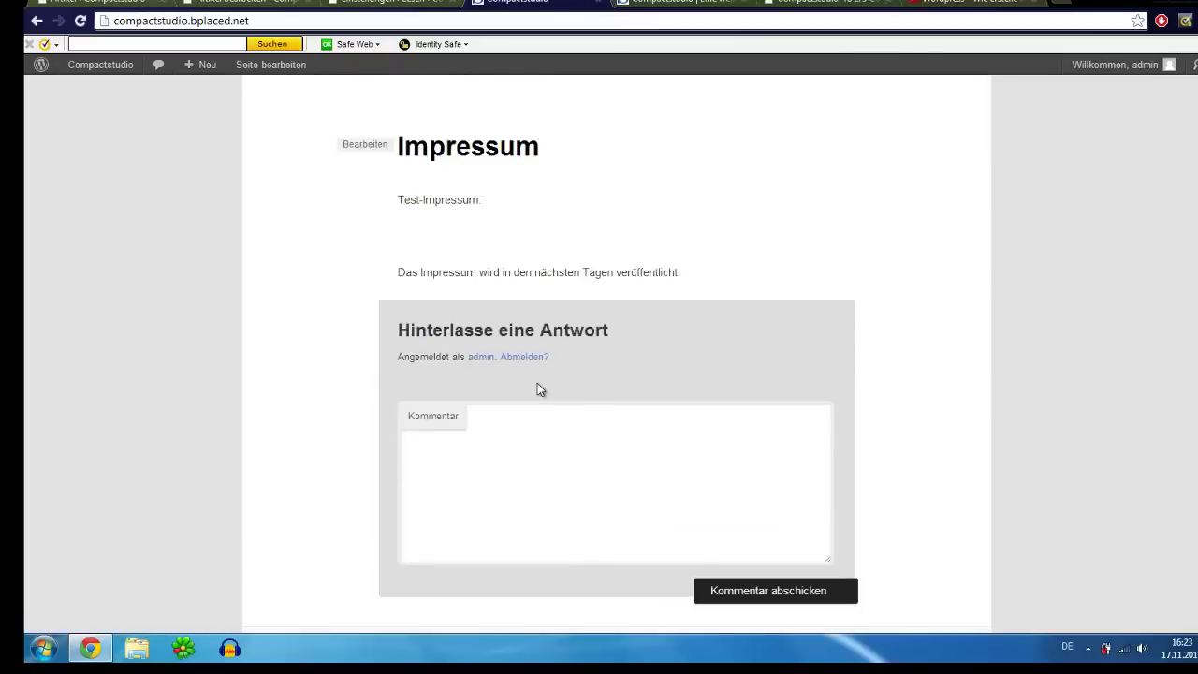
scroll(539, 390, up, 1)
Open the Neuigkeiten page on the live site to check its articles, then go back to Home.
click(396, 187)
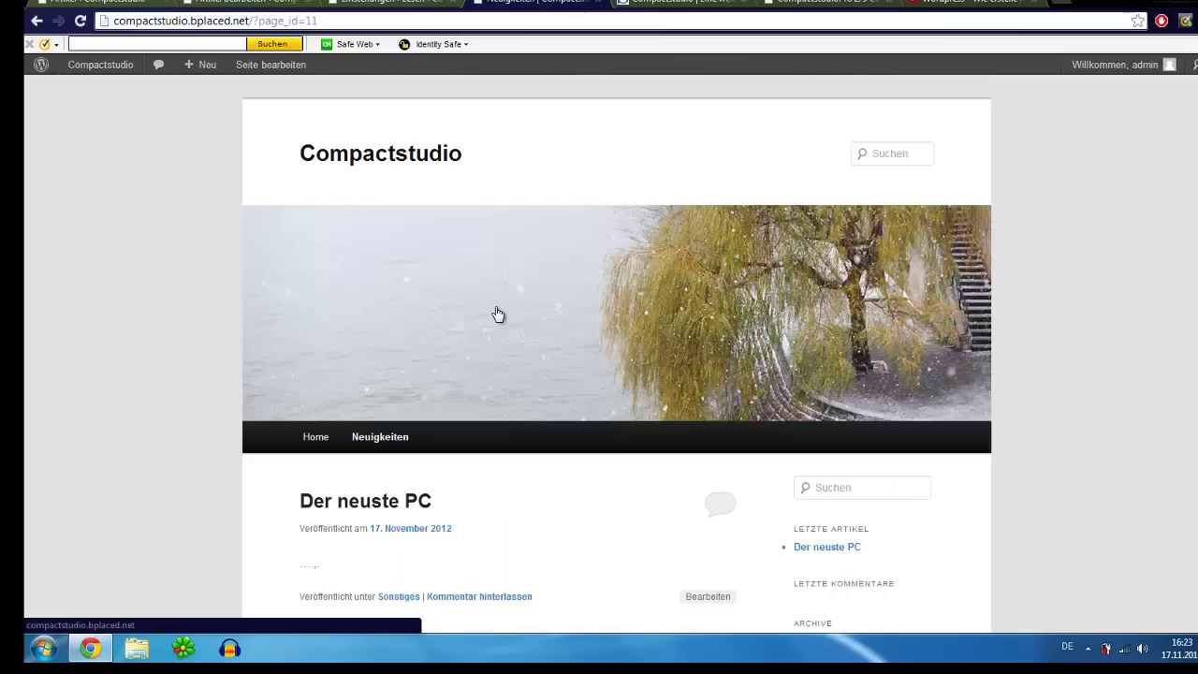
scroll(498, 314, down, 3)
click(315, 223)
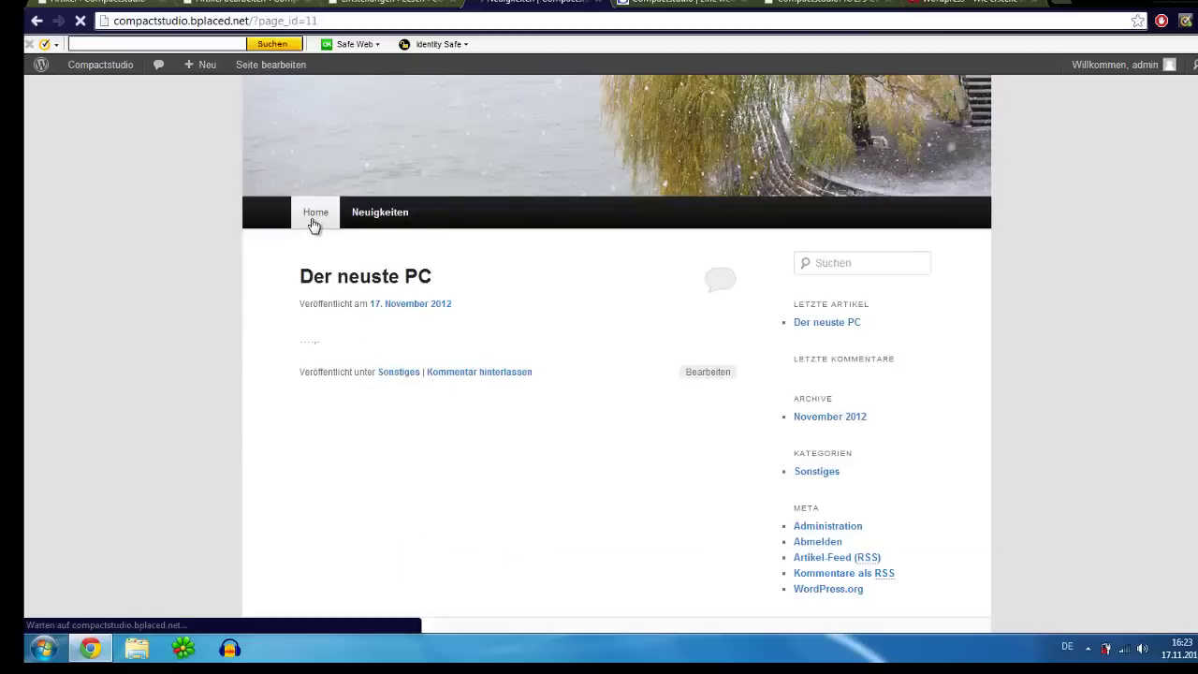
scroll(348, 420, down, 2)
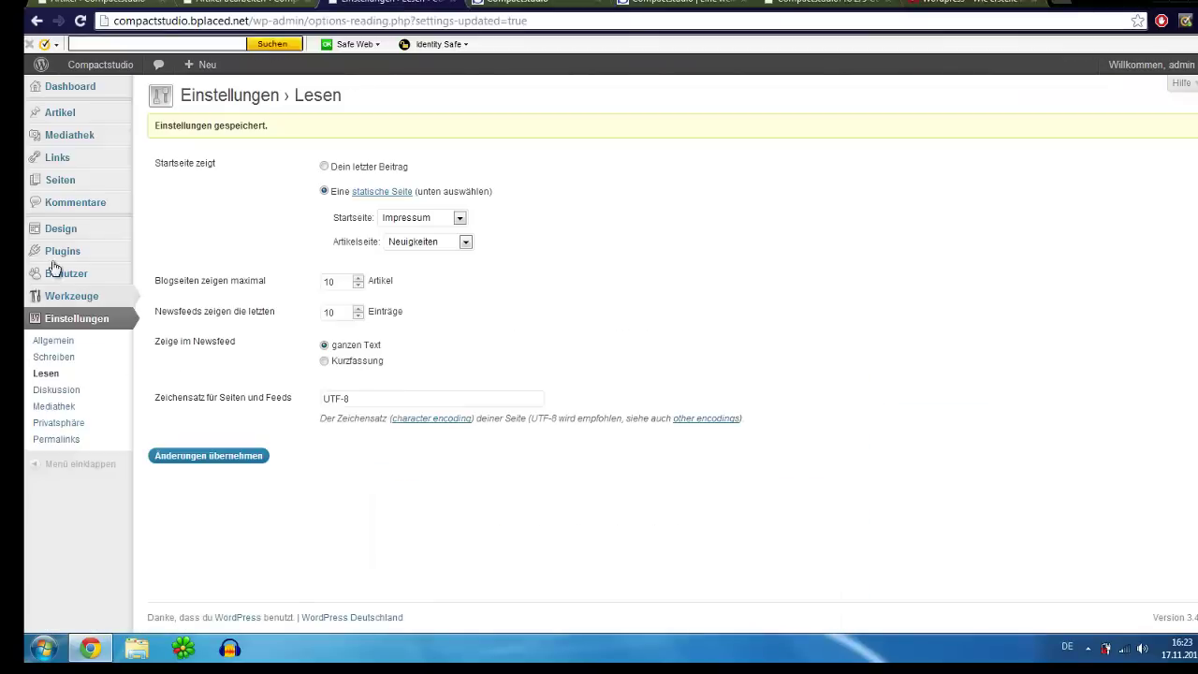
Create a new page titled "Home" with the text "Herzlich Willkommen auf meiner Internetseite" and publish it.
middle_click(70, 179)
click(405, 7)
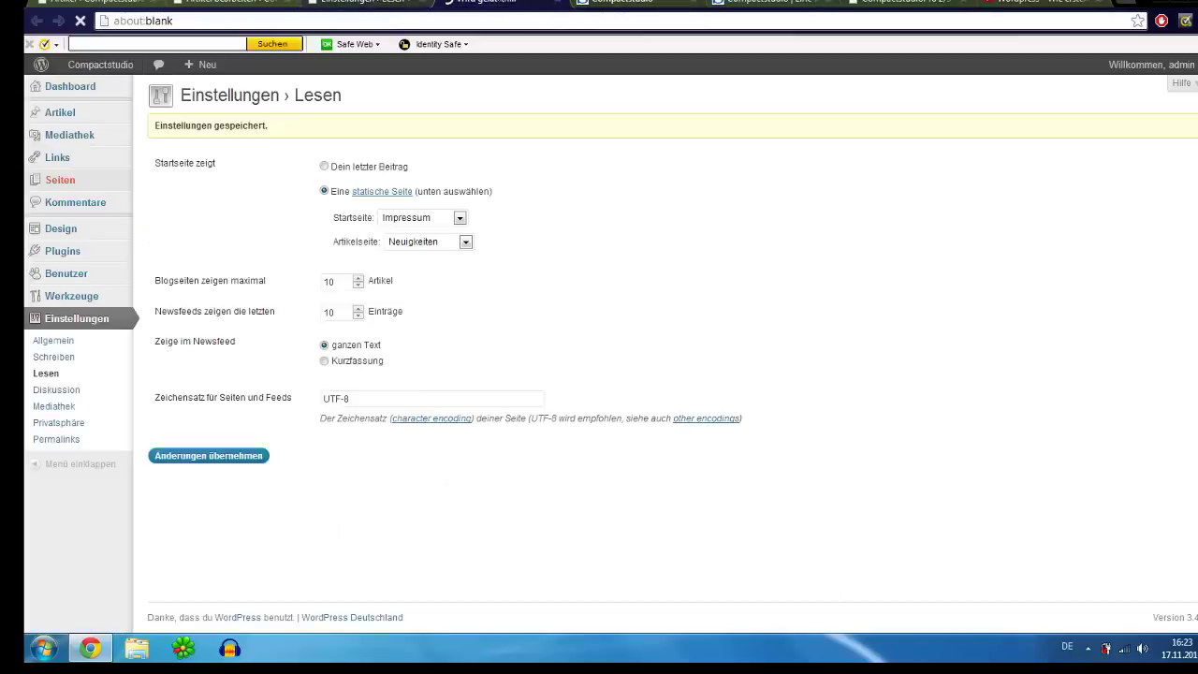
click(404, 7)
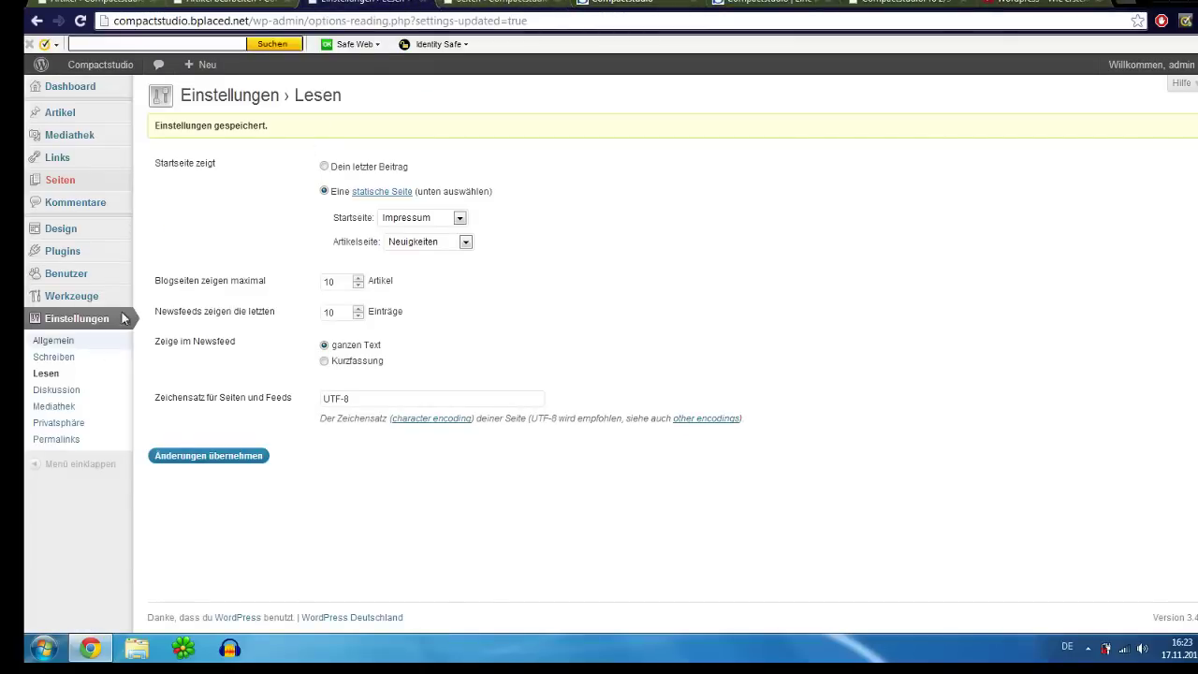
key(ctrl+Tab)
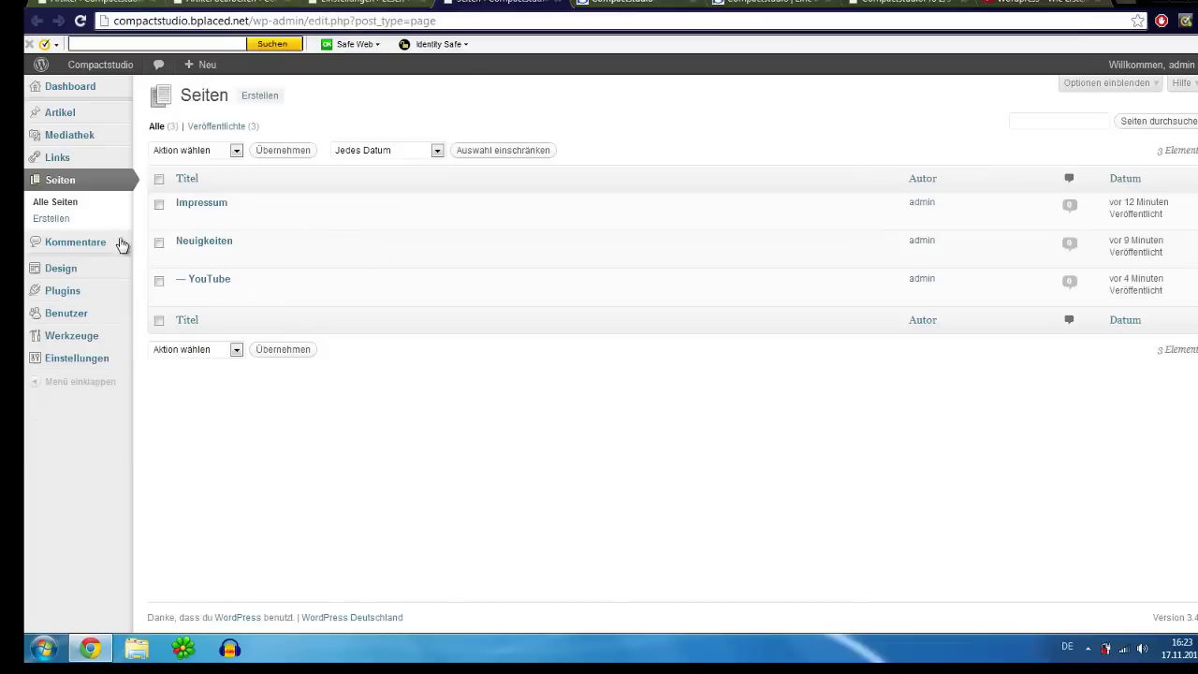
click(58, 220)
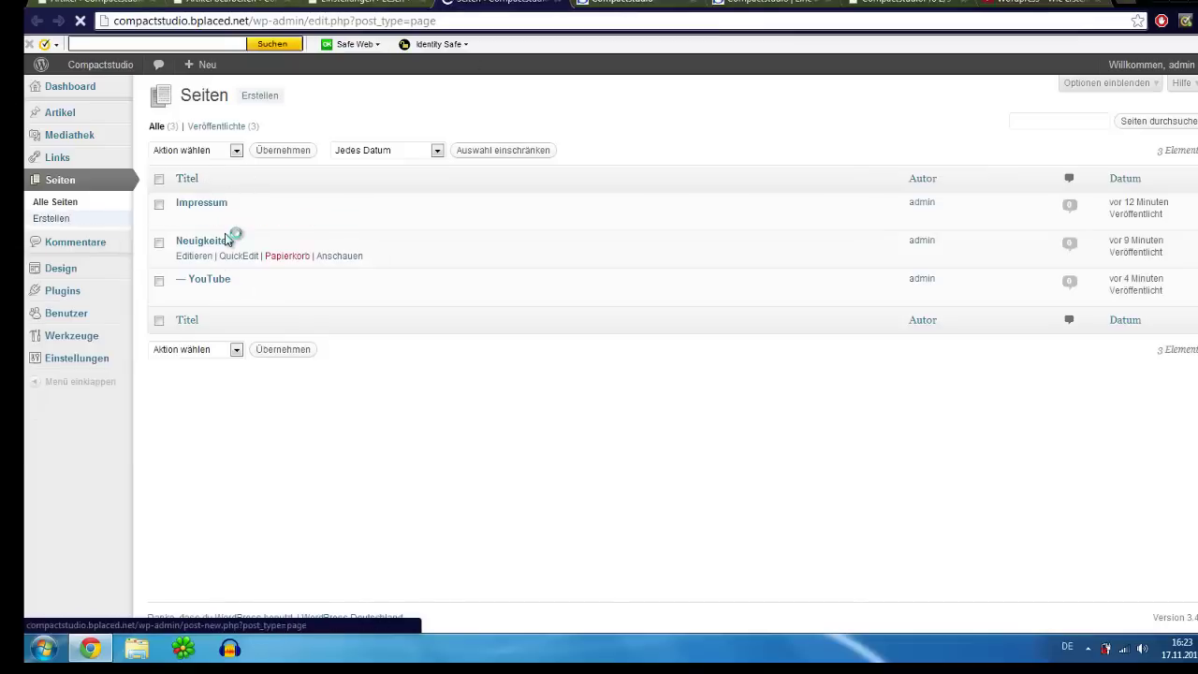
drag(203, 94, 195, 118)
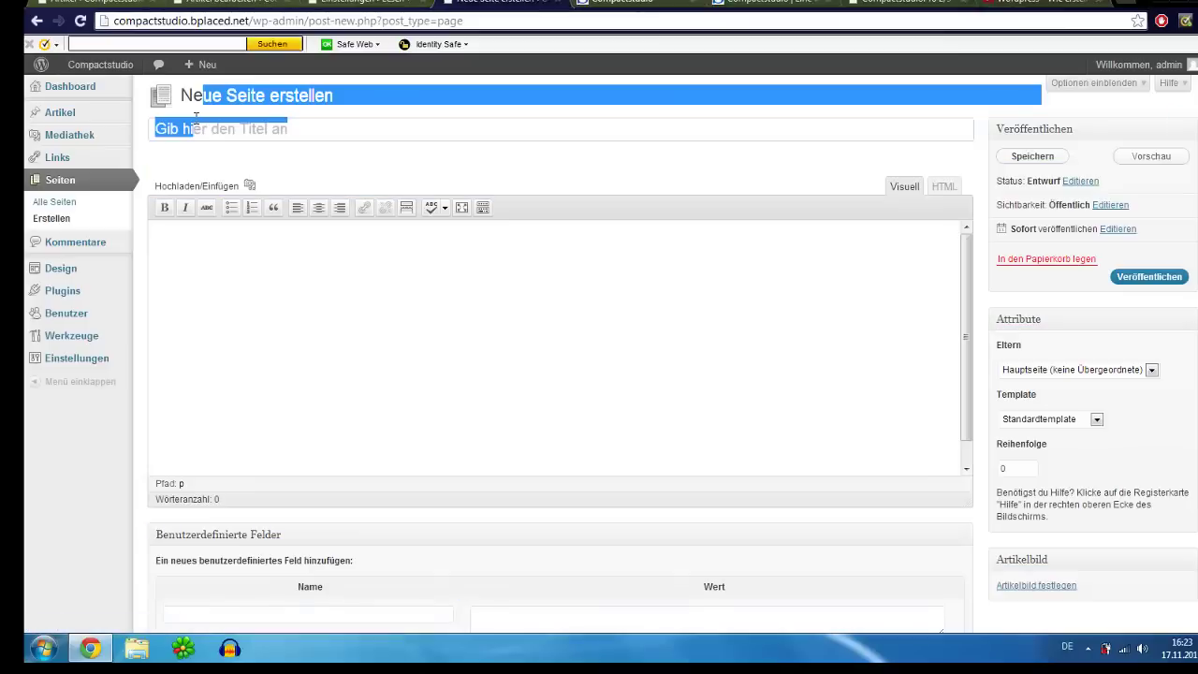
click(272, 134)
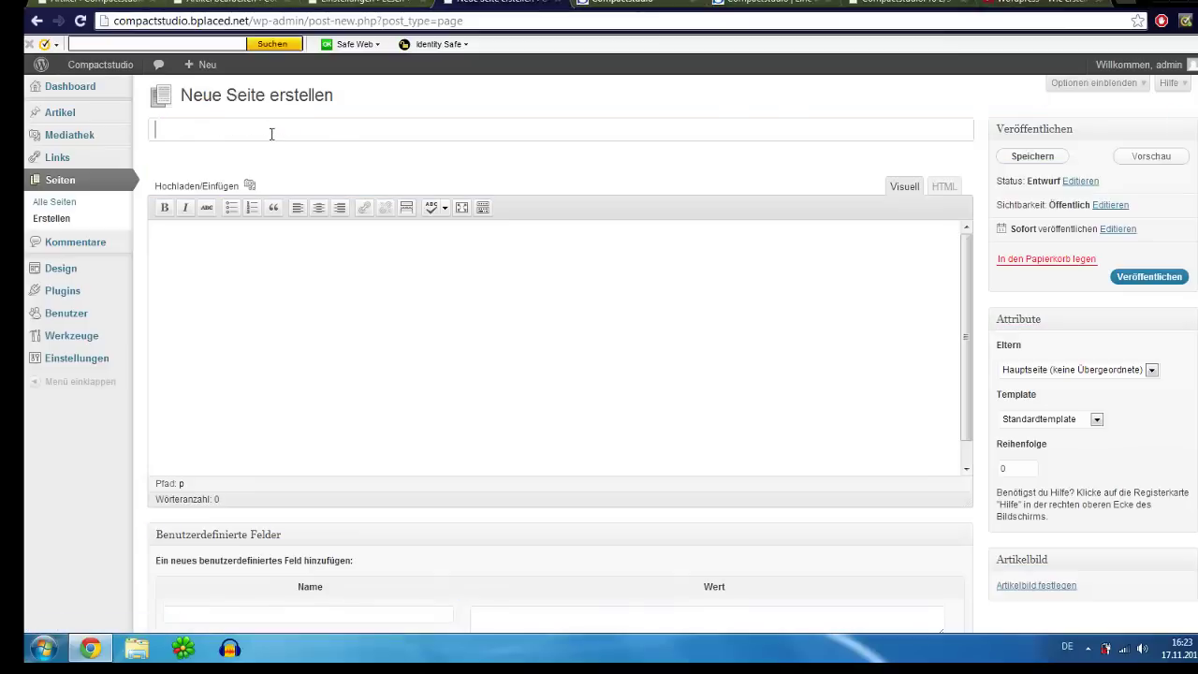
text(Home)
key(Tab)
text(Herzlich)
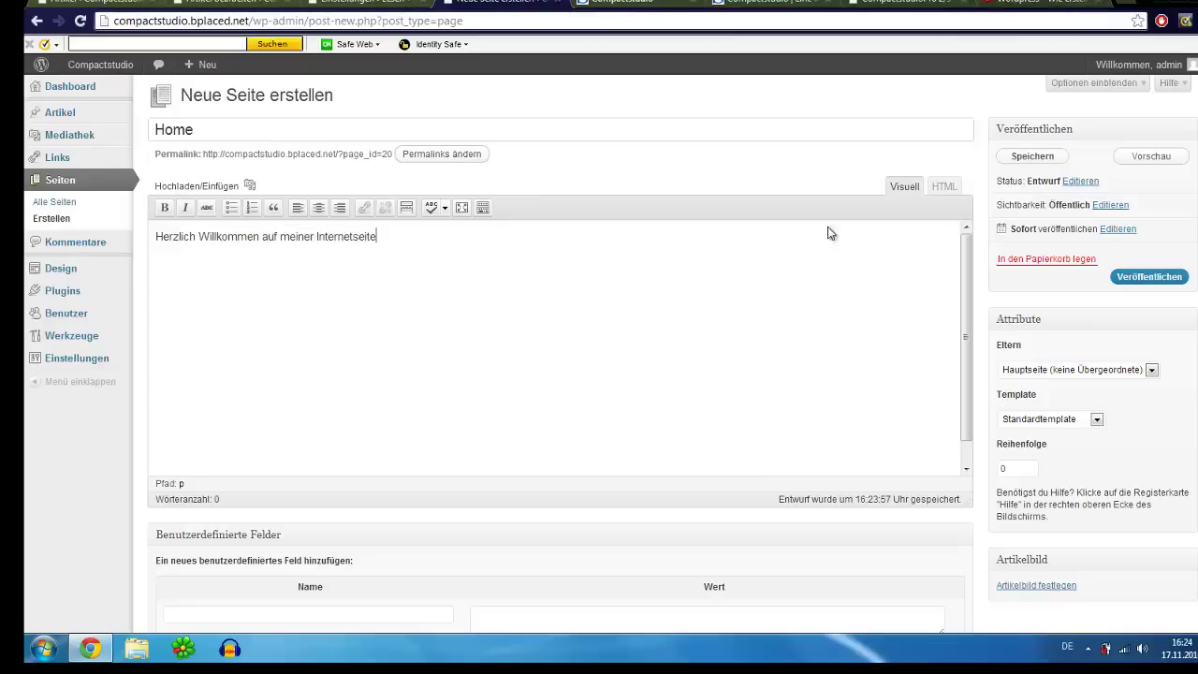
click(1149, 276)
scroll(728, 302, down, 2)
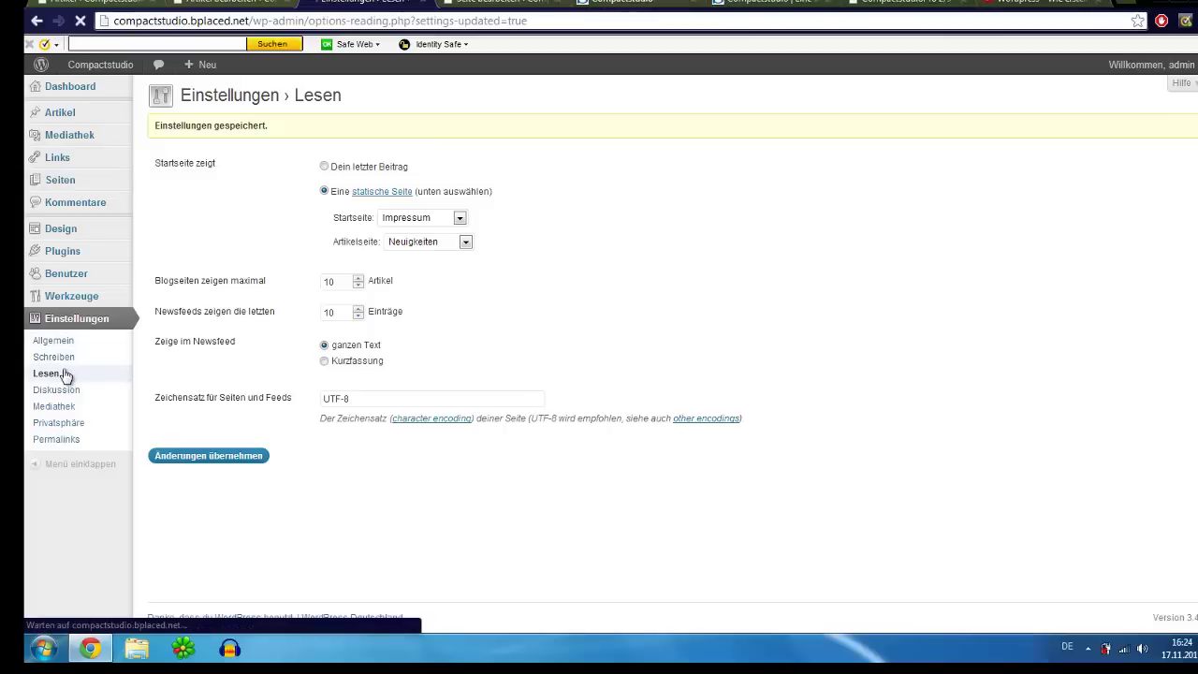
Set the Startseite to the Home page in the Lesen settings and save the changes.
click(65, 374)
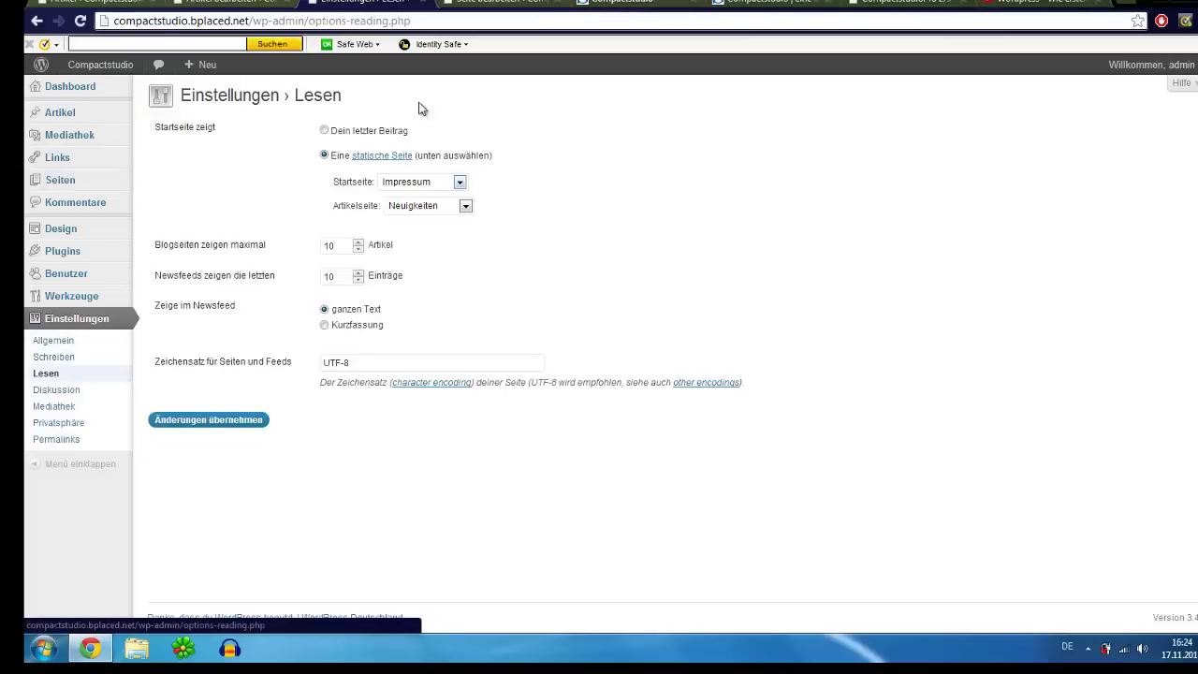
click(404, 187)
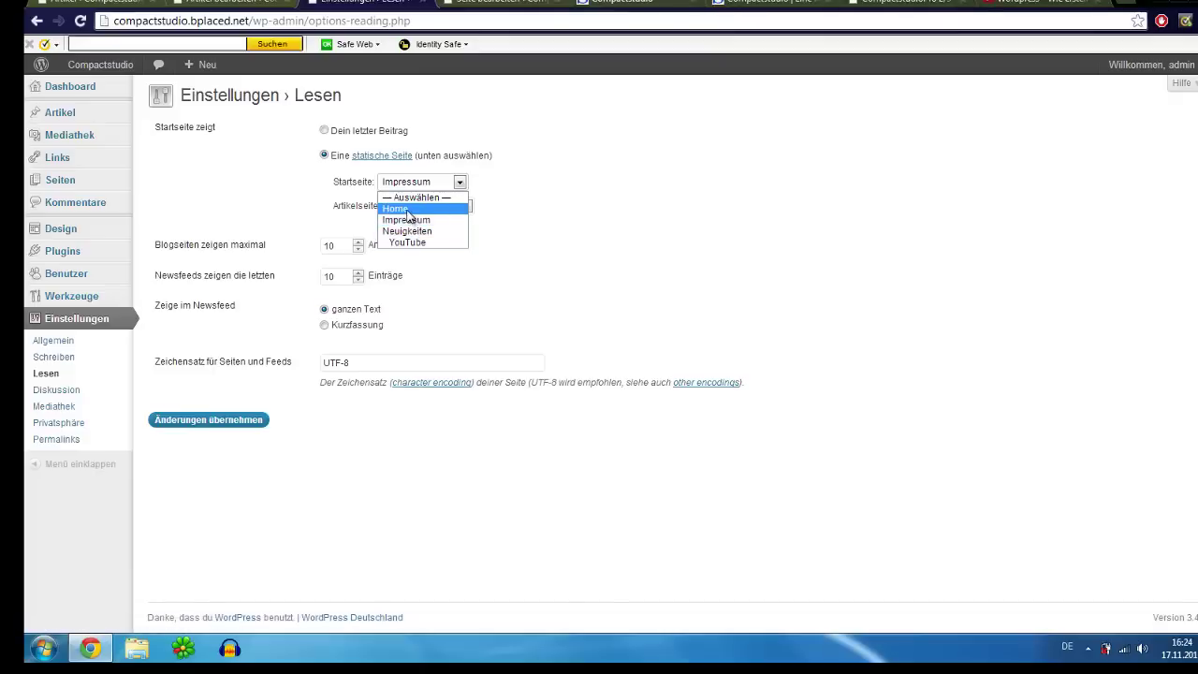
click(408, 208)
click(421, 206)
click(431, 211)
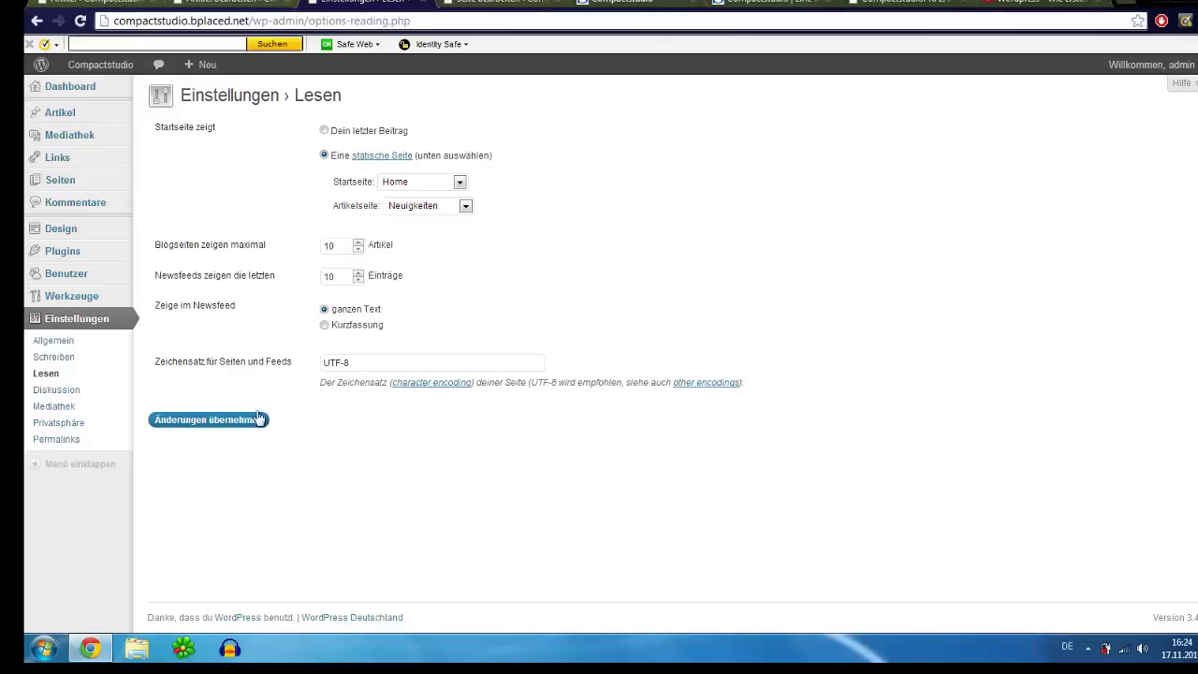
click(221, 420)
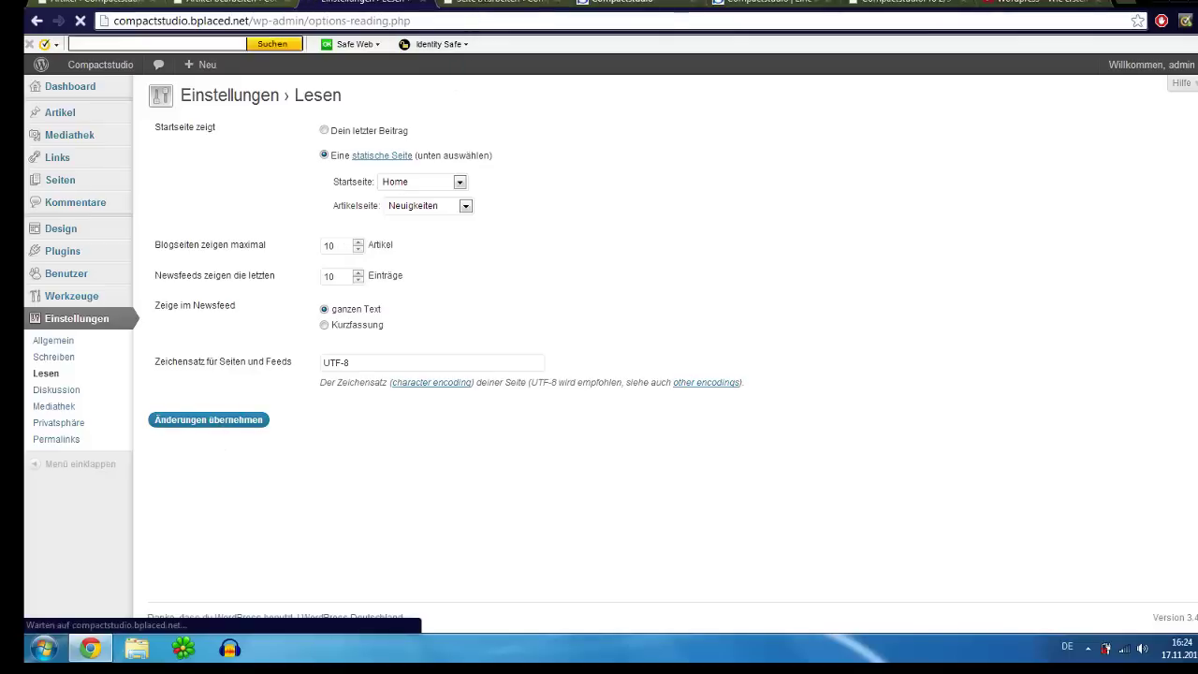
Examine the live site's Home page, including its welcome text and comment form, and check the articles on the Neuigkeiten page.
click(496, 7)
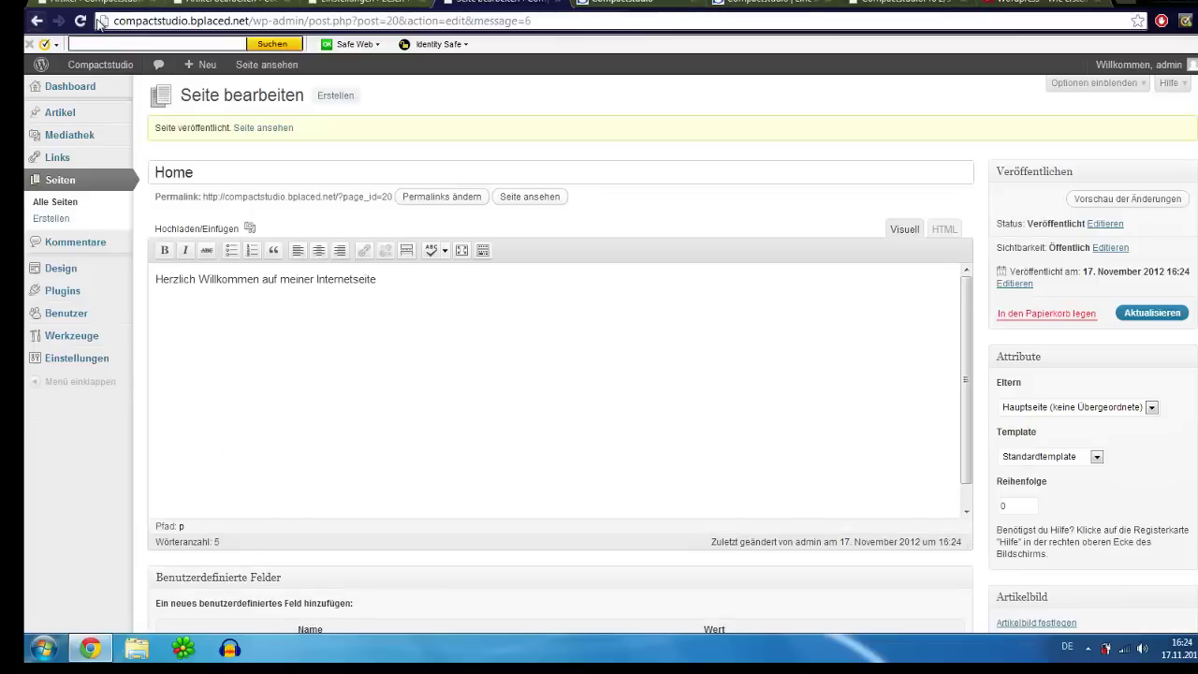
click(617, 4)
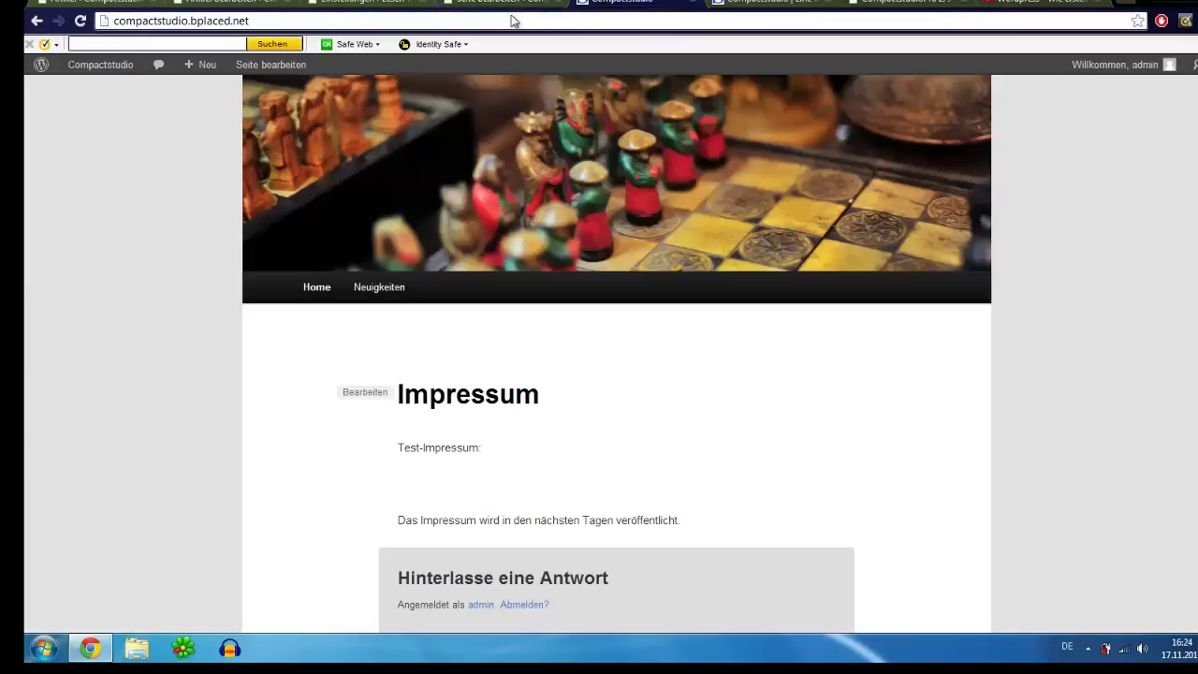
click(318, 287)
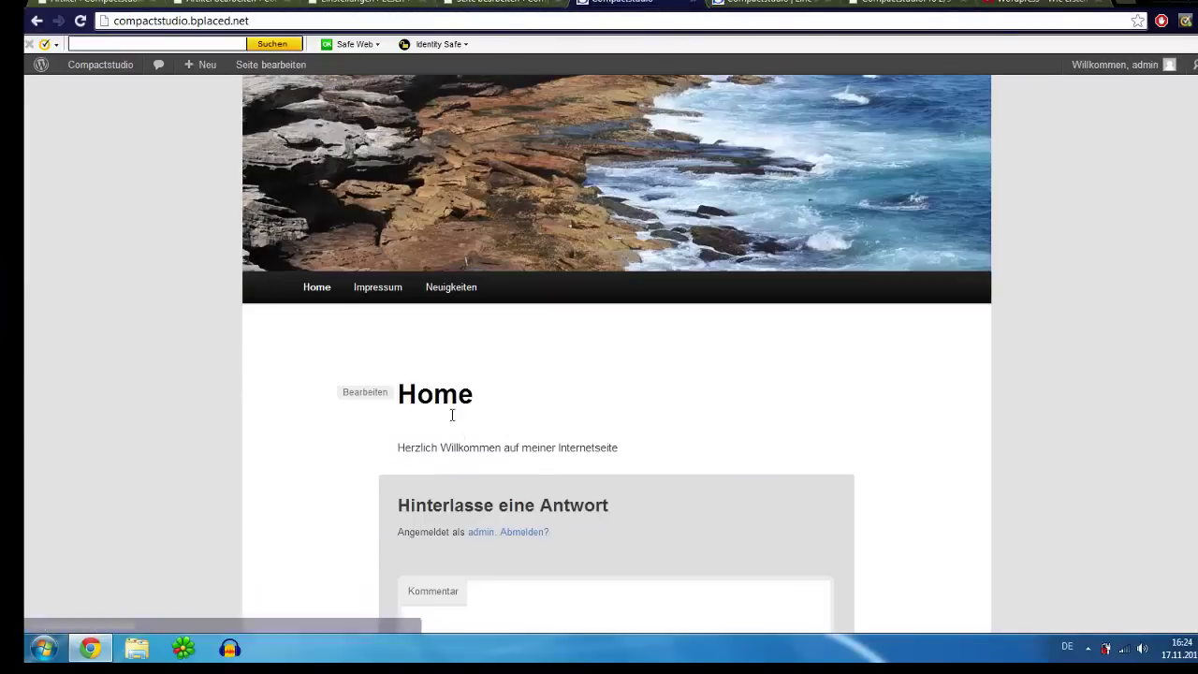
scroll(455, 416, down, 2)
scroll(610, 422, down, 1)
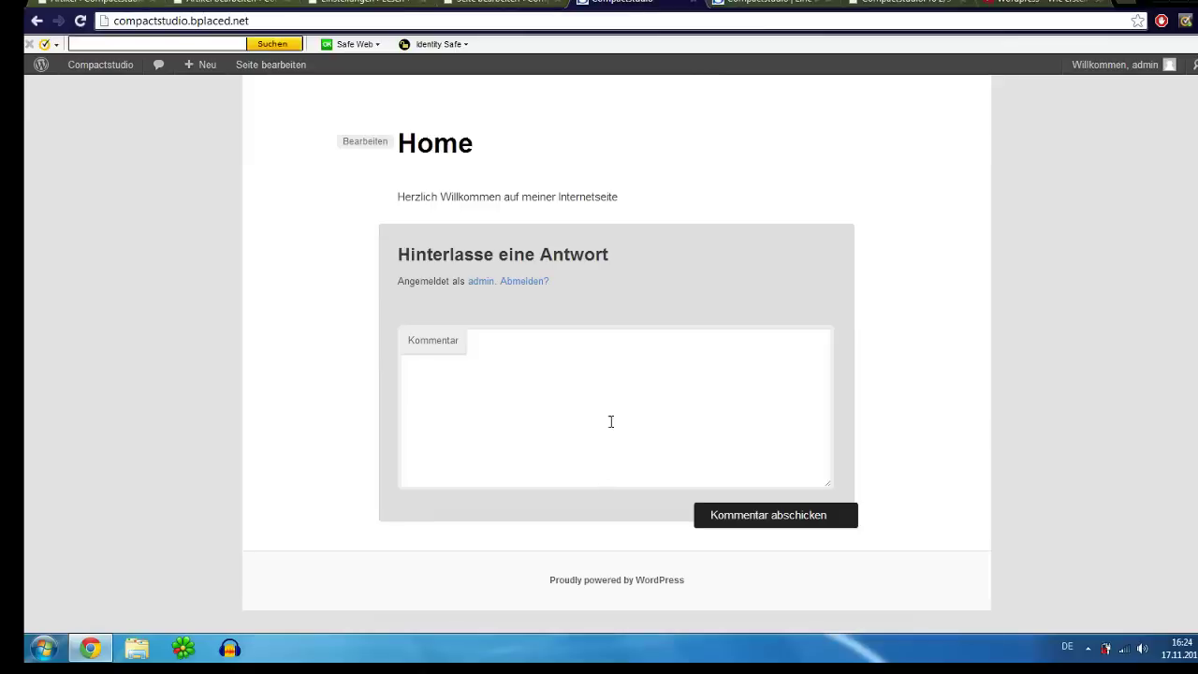
scroll(544, 411, up, 3)
drag(439, 425, 652, 422)
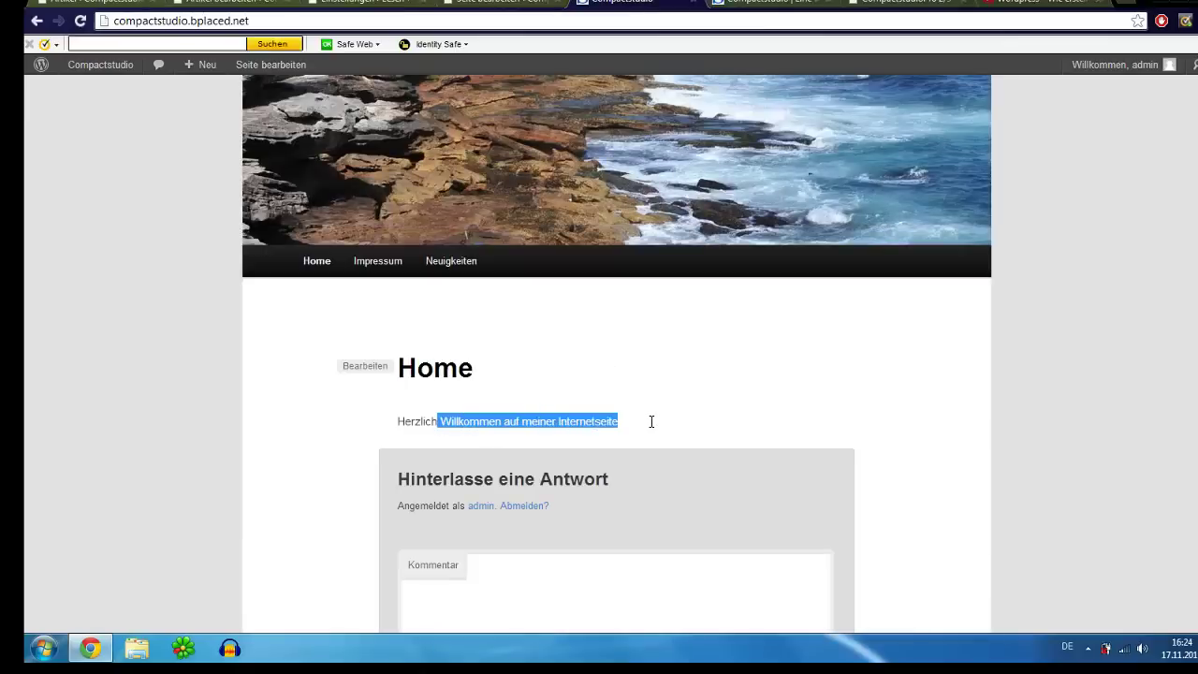
click(455, 265)
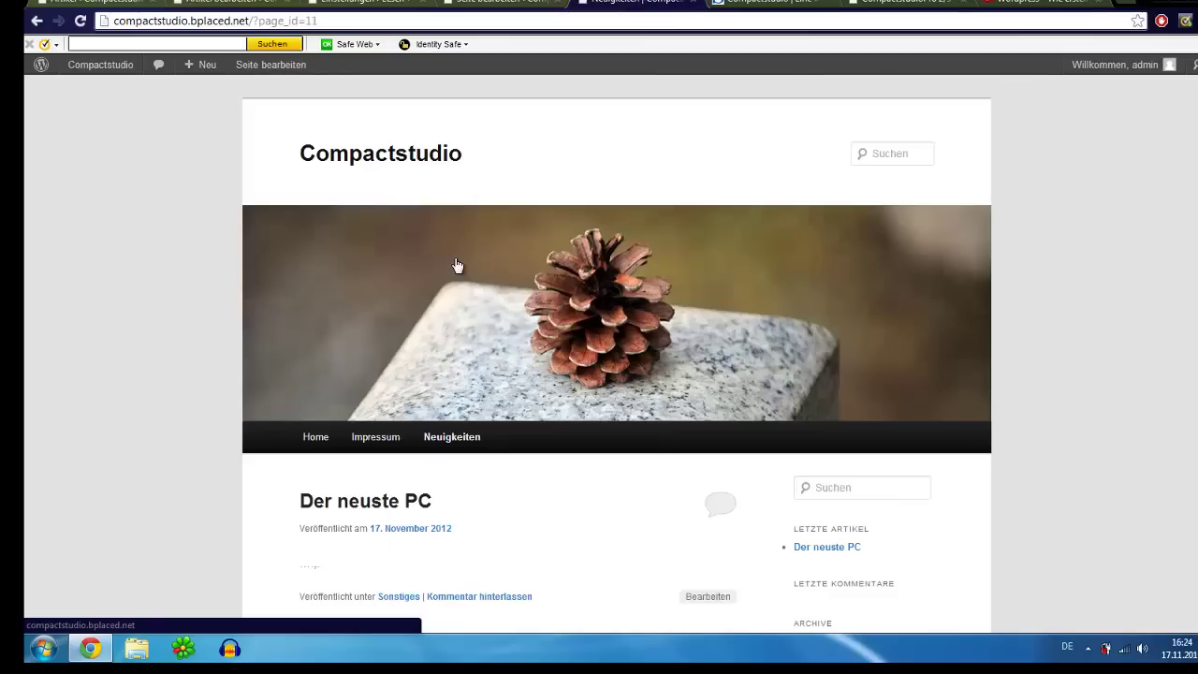
scroll(513, 475, down, 3)
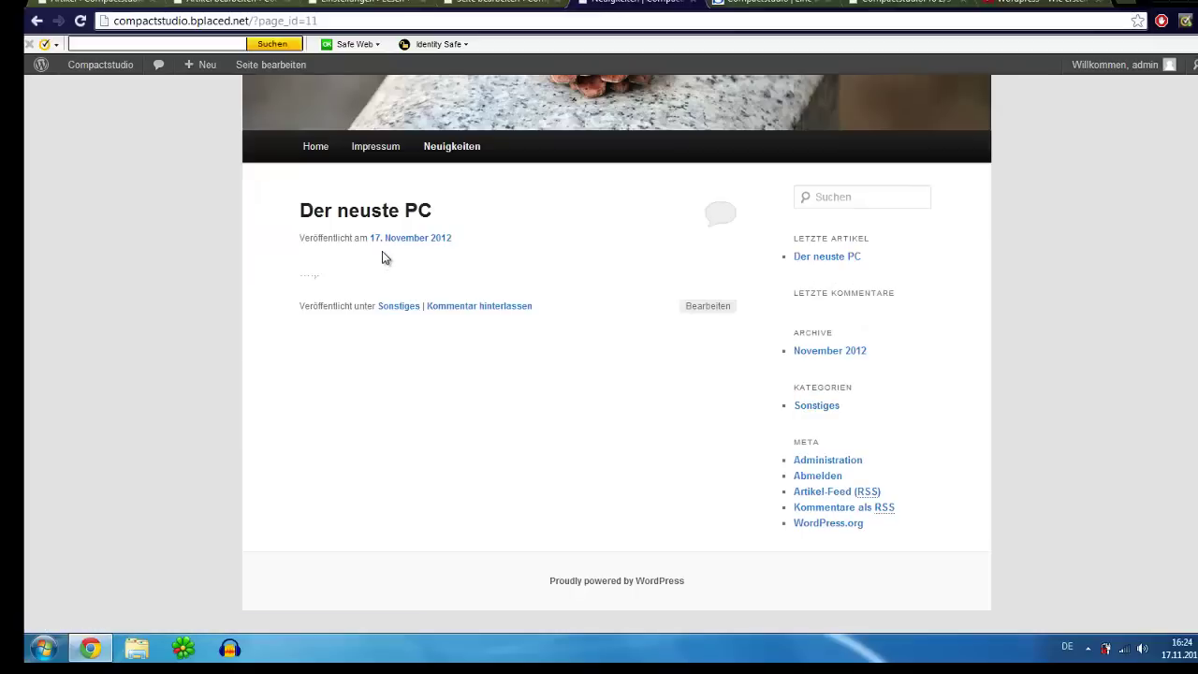
In the Diskussion settings, turn off both comment e-mail notifications and the requirement that the author already has an approved comment.
click(492, 11)
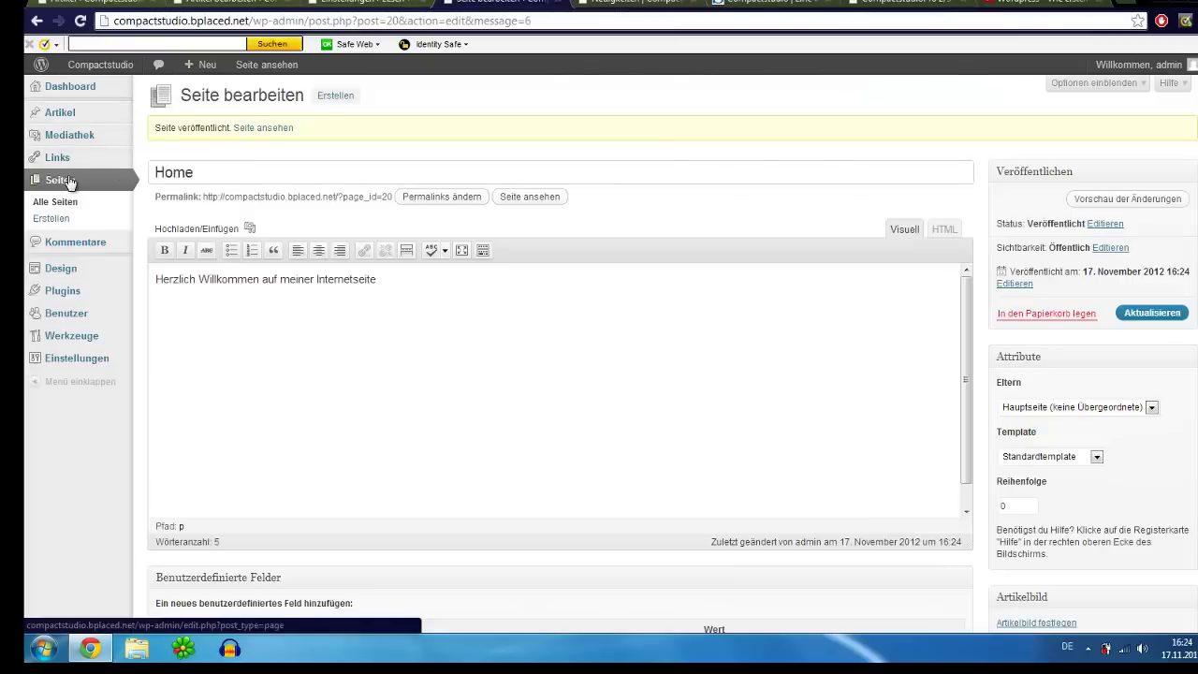
scroll(75, 201, down, 1)
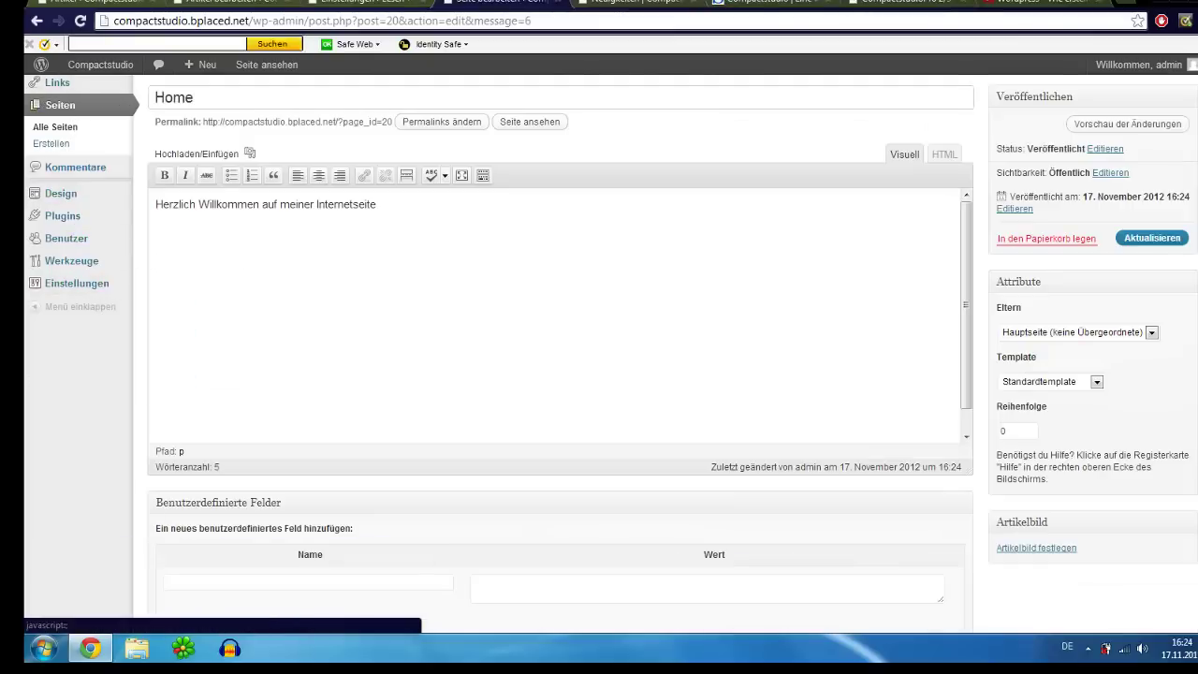
key(ctrl+shift+Tab)
key(ctrl+shift+Tab)
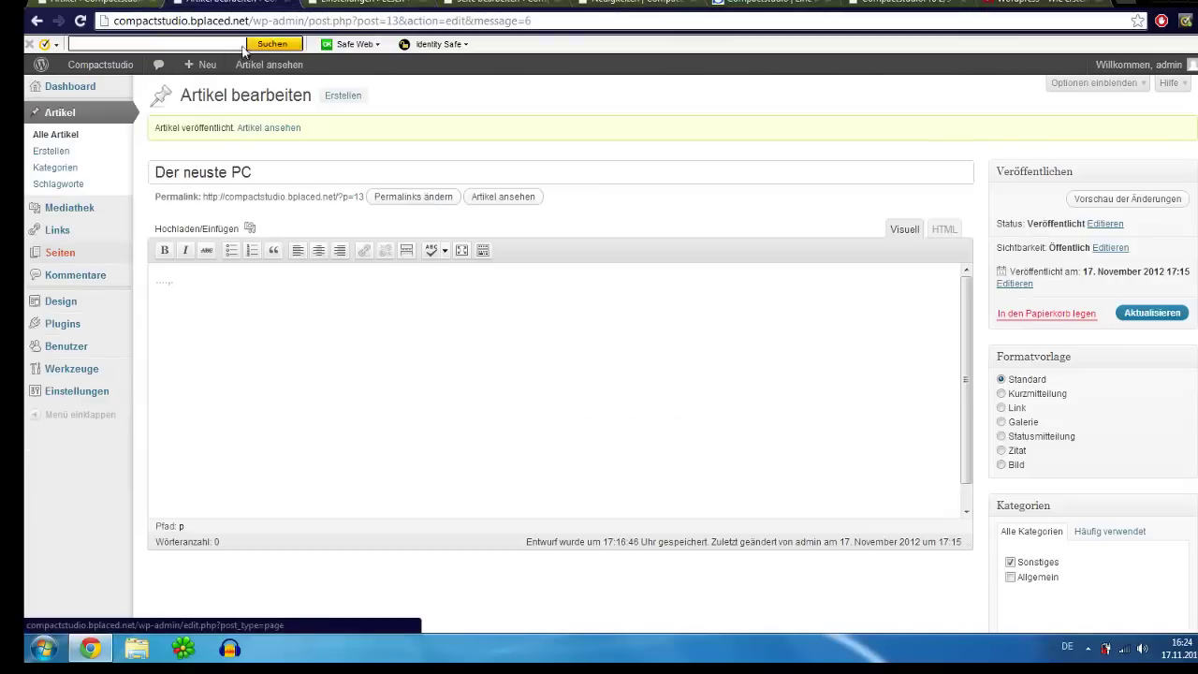
key(ctrl+Tab)
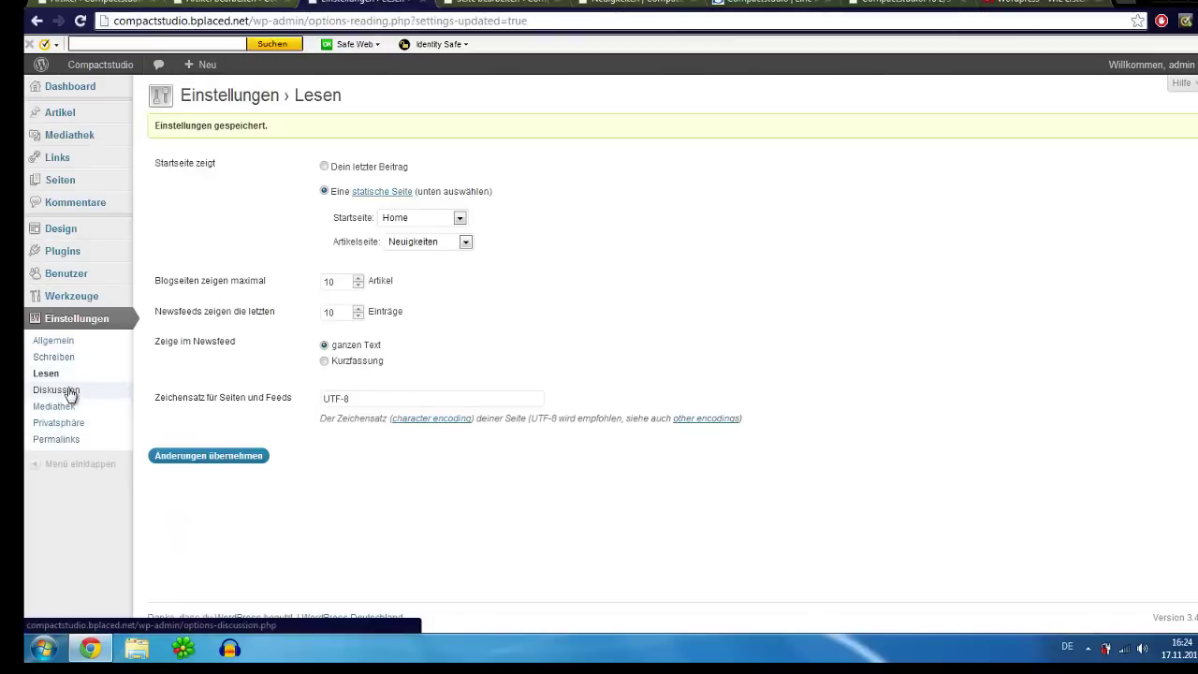
click(99, 395)
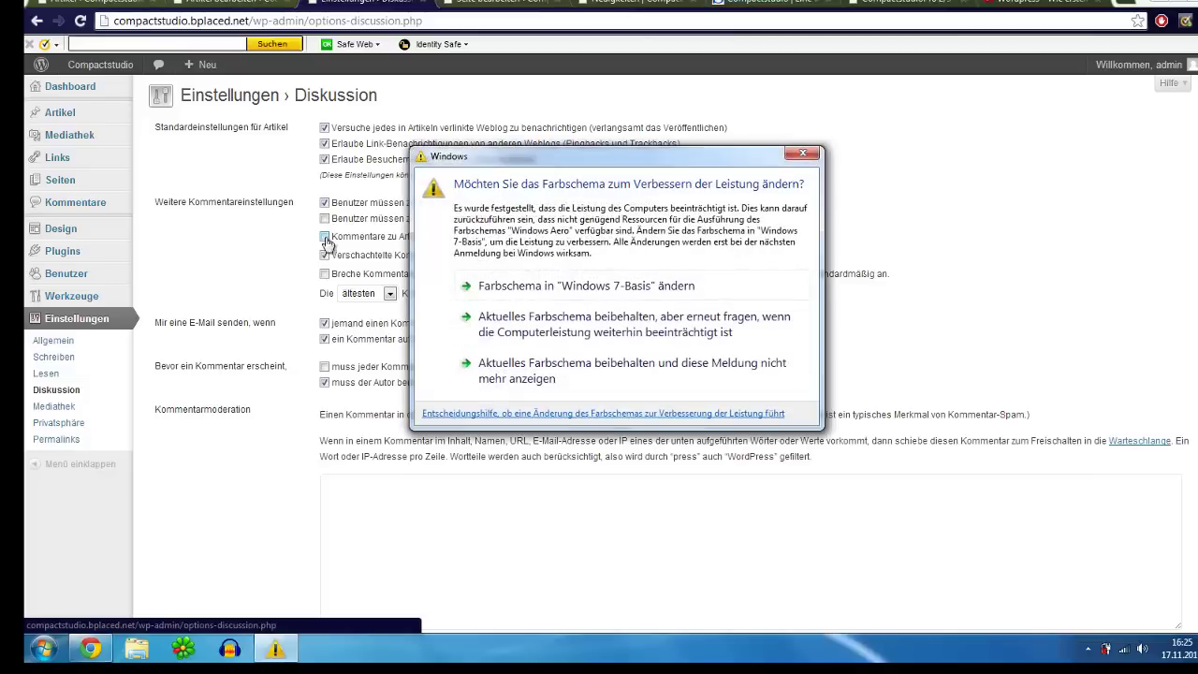
key(Escape)
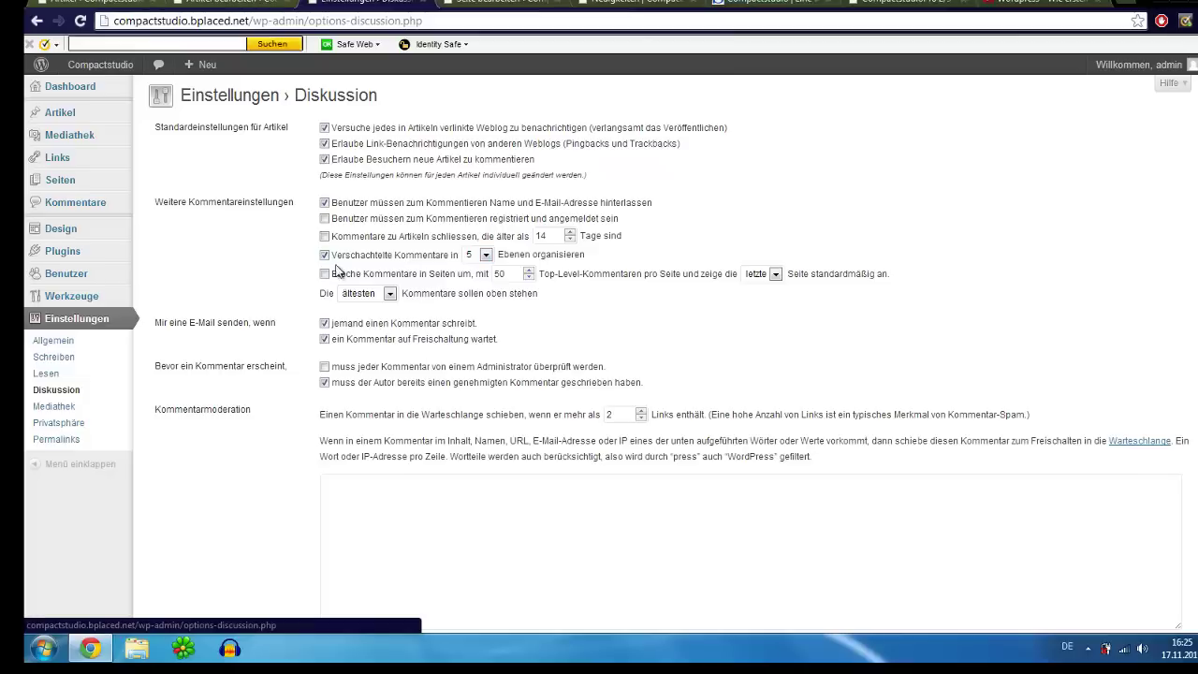
click(324, 324)
scroll(335, 352, down, 2)
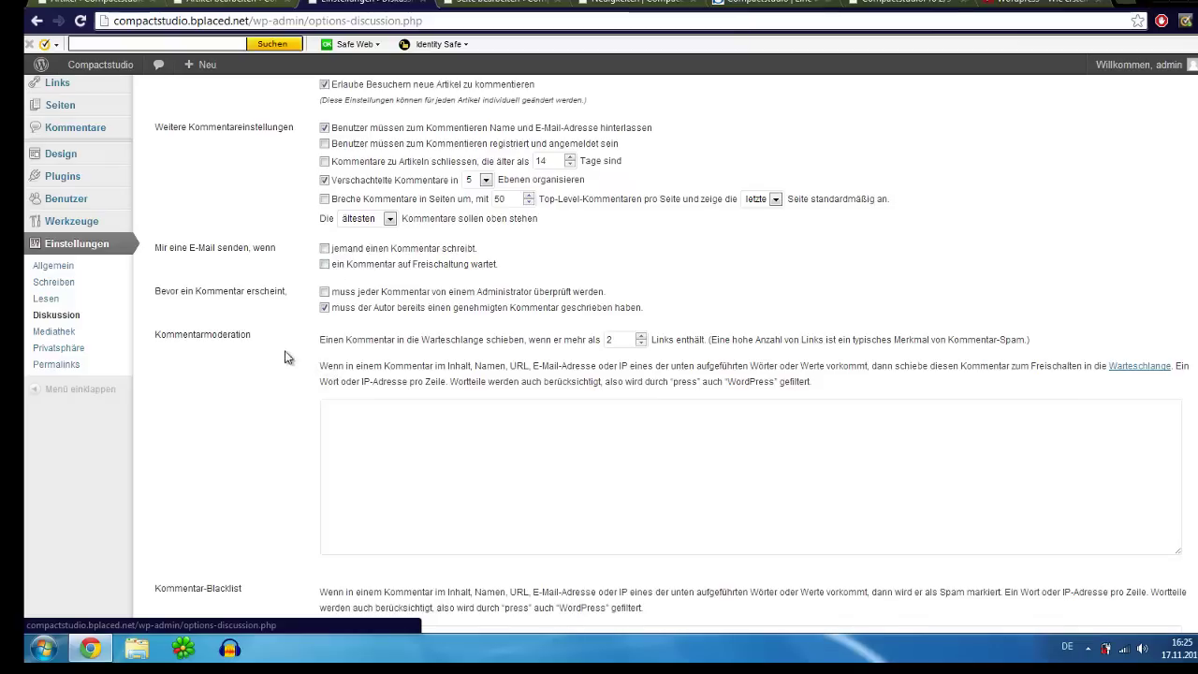
click(325, 308)
scroll(325, 310, down, 2)
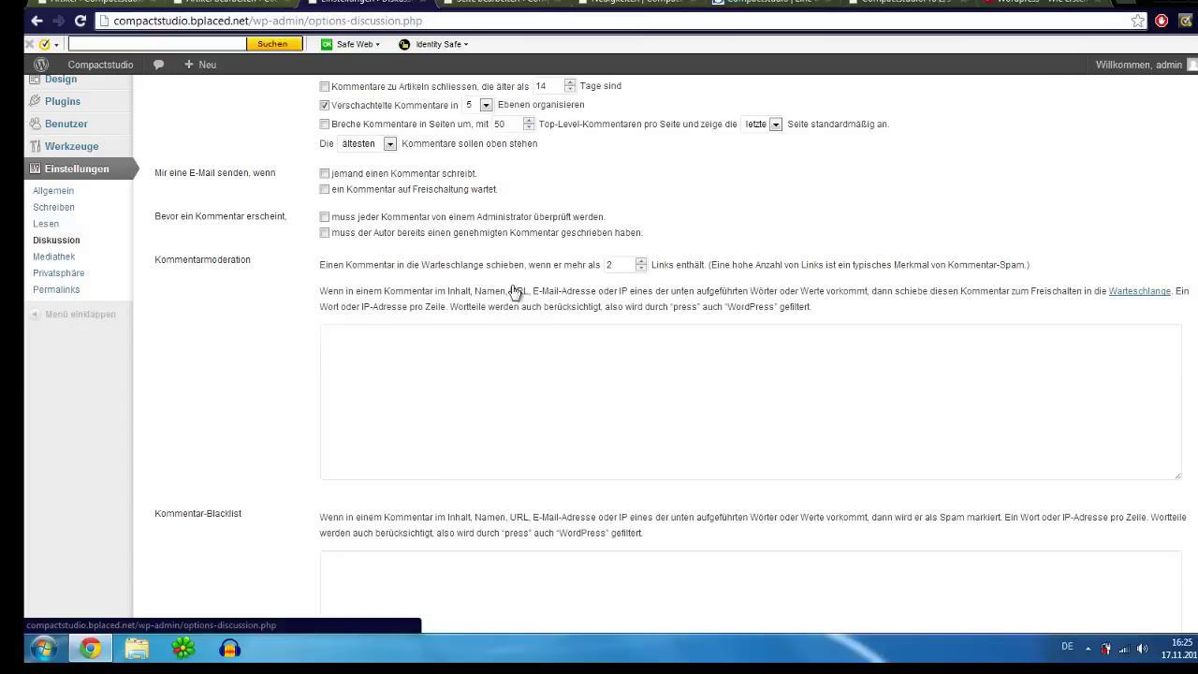
Choose Gravatar Logo as the Standardavatar, set Avataranzeige to Keine Avatare anzeigen, and save the Diskussion settings.
scroll(457, 313, down, 4)
scroll(452, 316, down, 2)
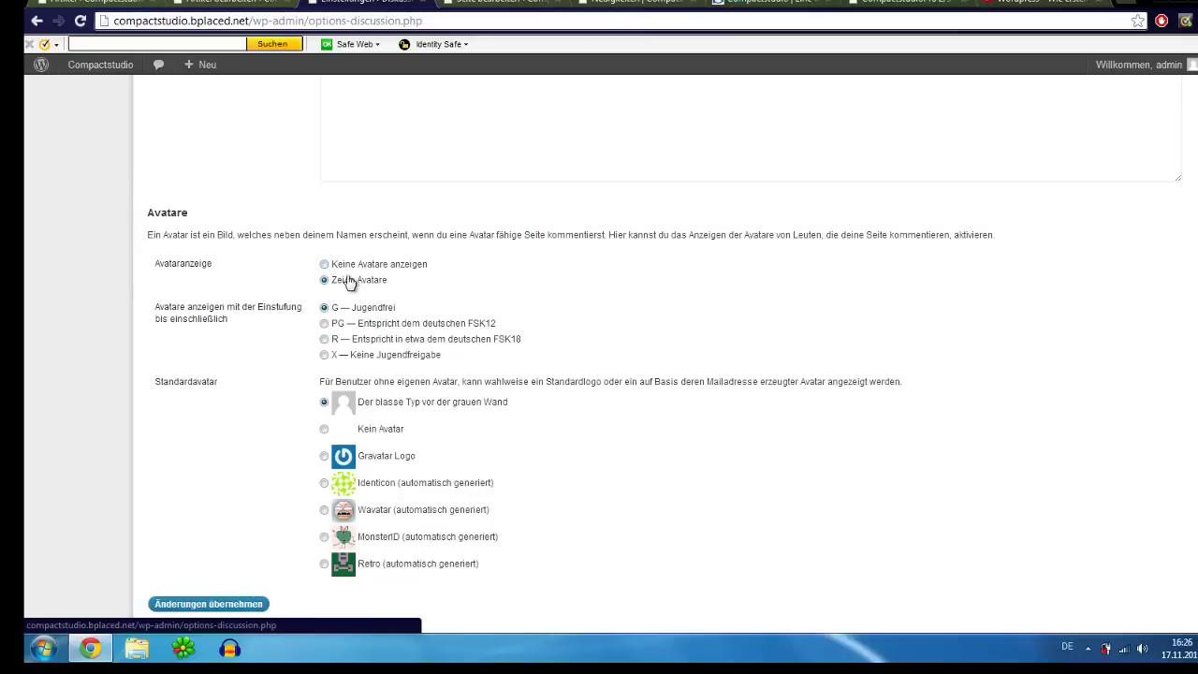
click(324, 264)
click(323, 282)
scroll(348, 410, down, 1)
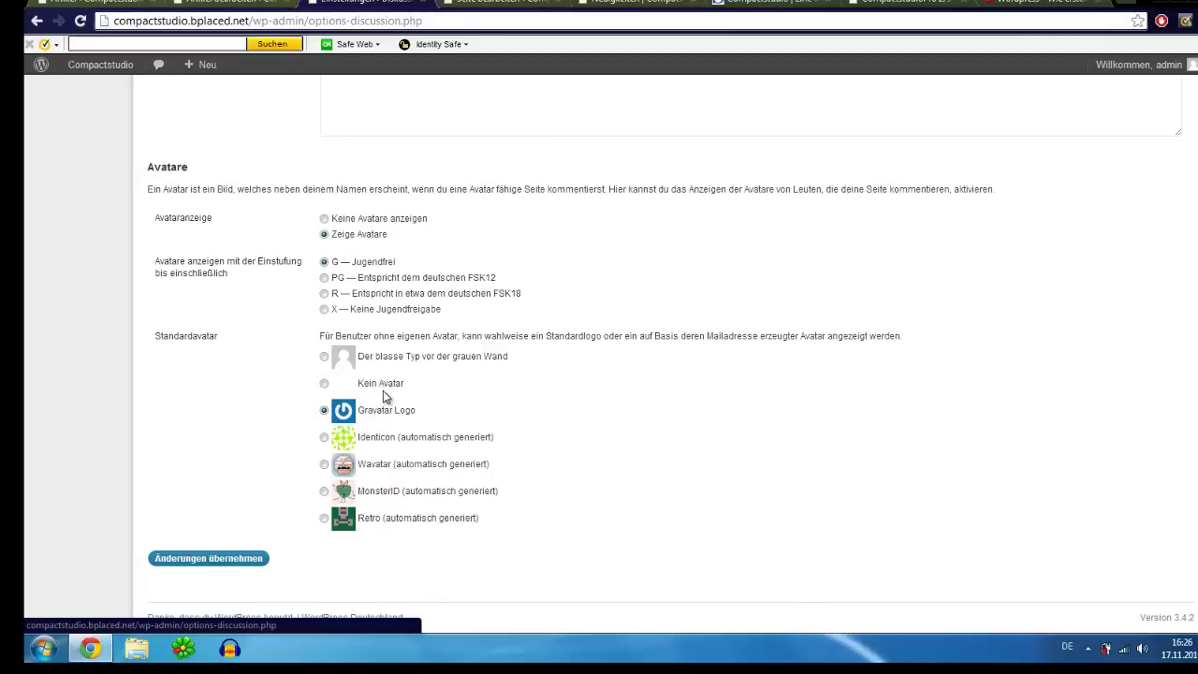
click(324, 219)
click(240, 561)
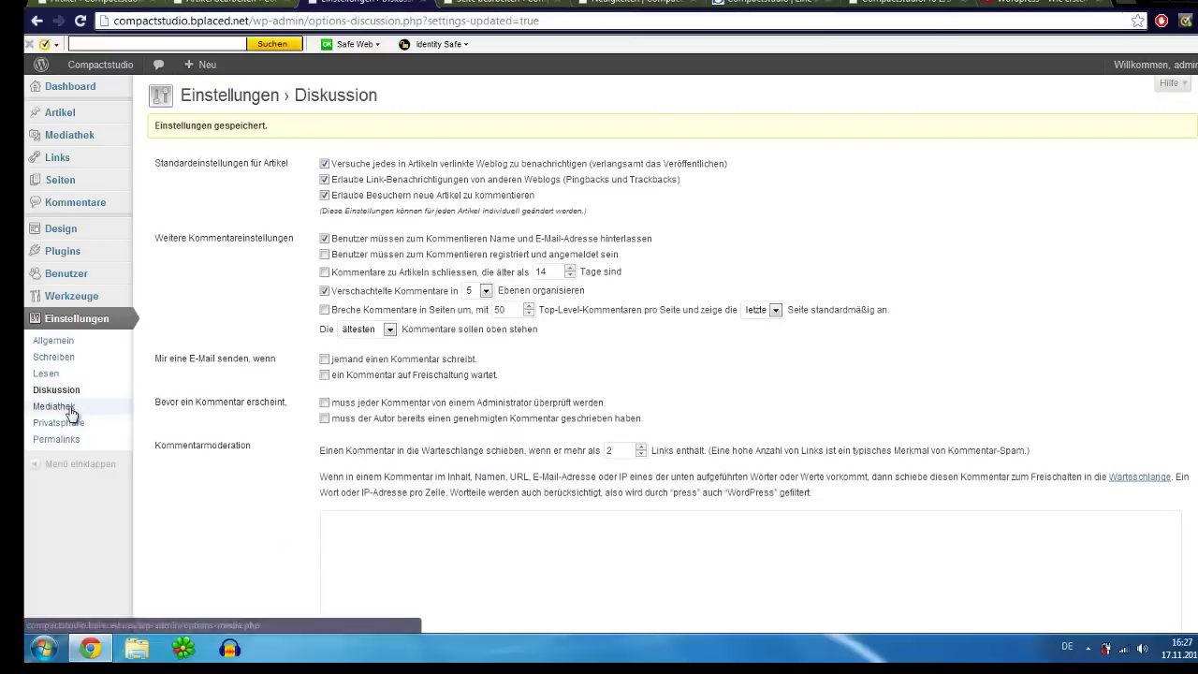
Look through the Mediathek and Privatsphäre settings, and compare the example URL structures in the Permalinks settings.
click(72, 411)
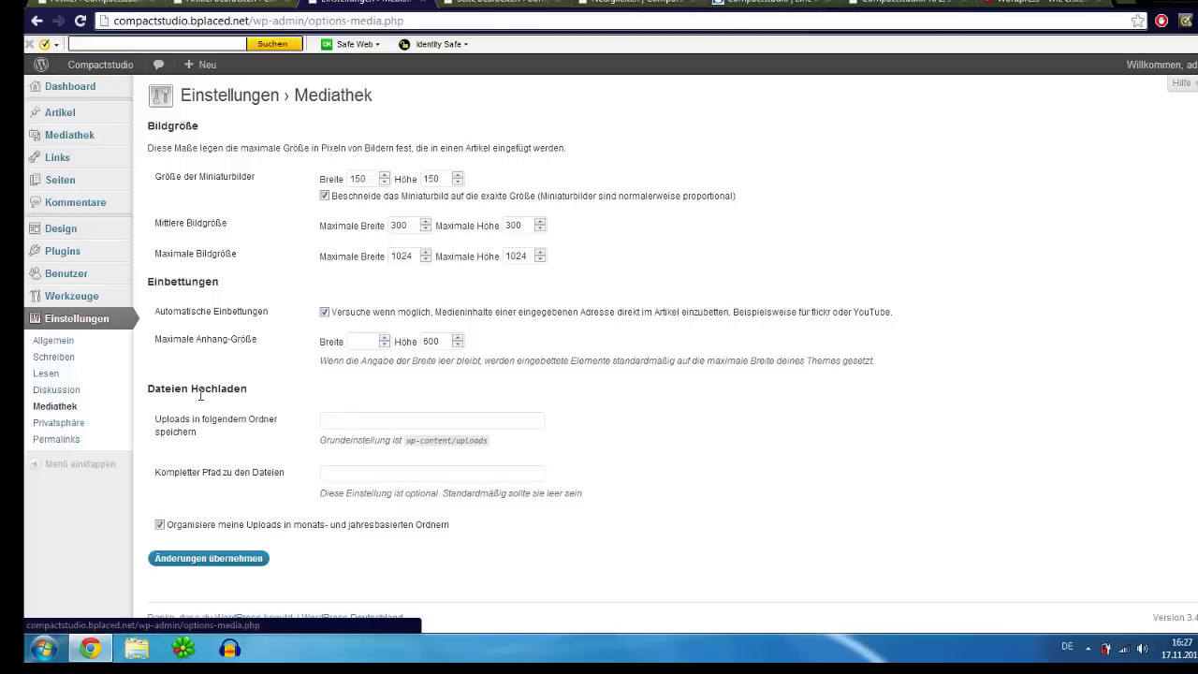
click(70, 429)
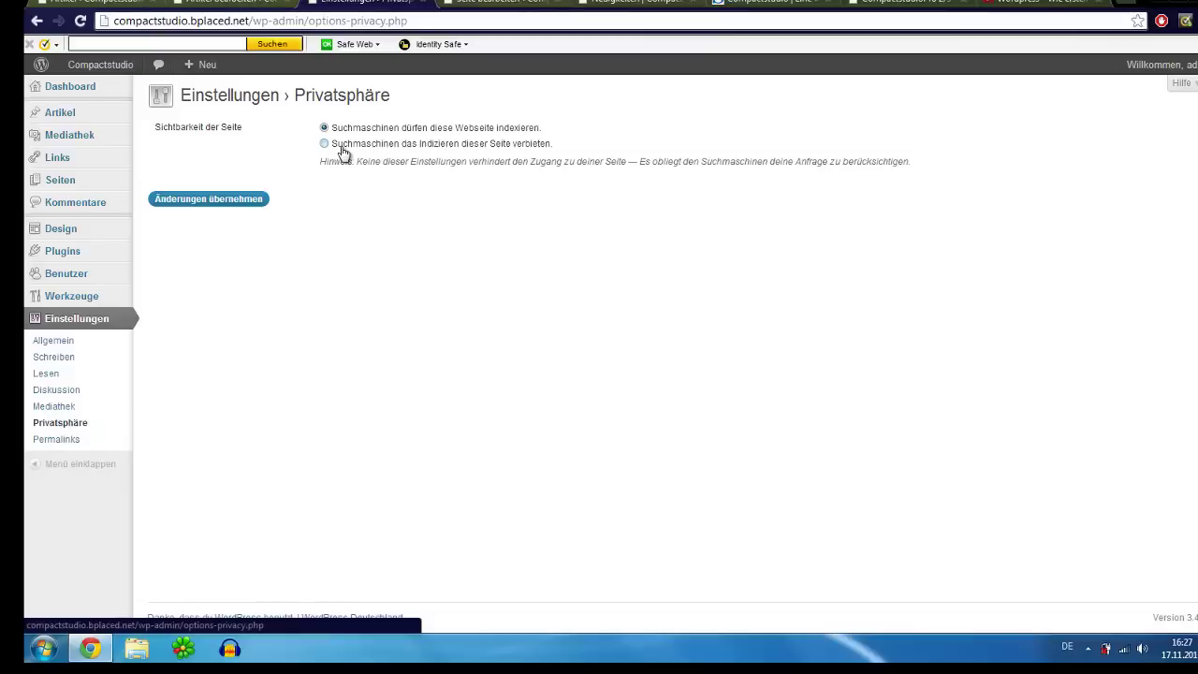
click(75, 442)
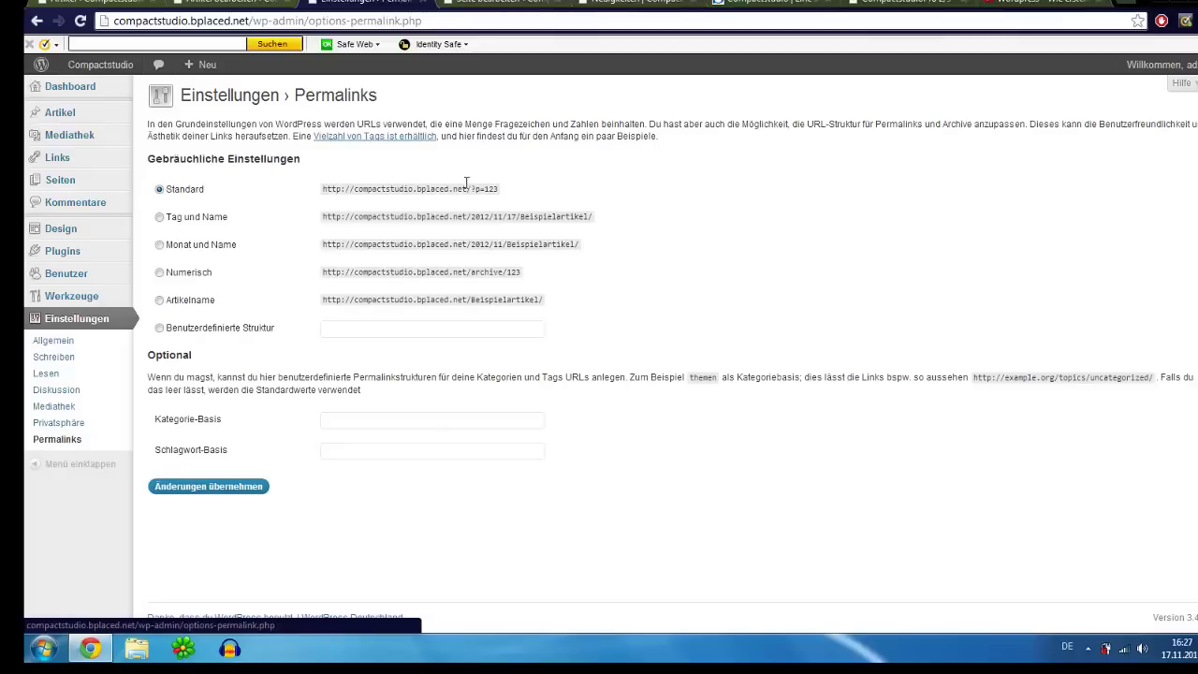
drag(479, 188, 503, 191)
drag(475, 217, 580, 218)
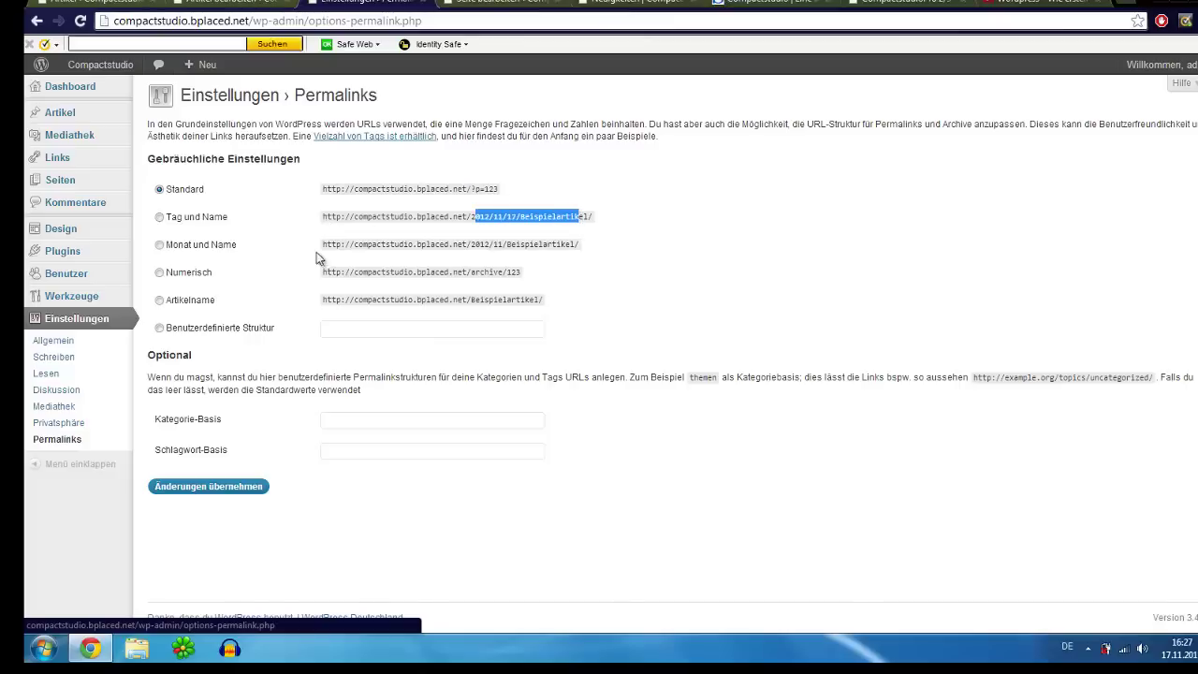
drag(492, 244, 487, 244)
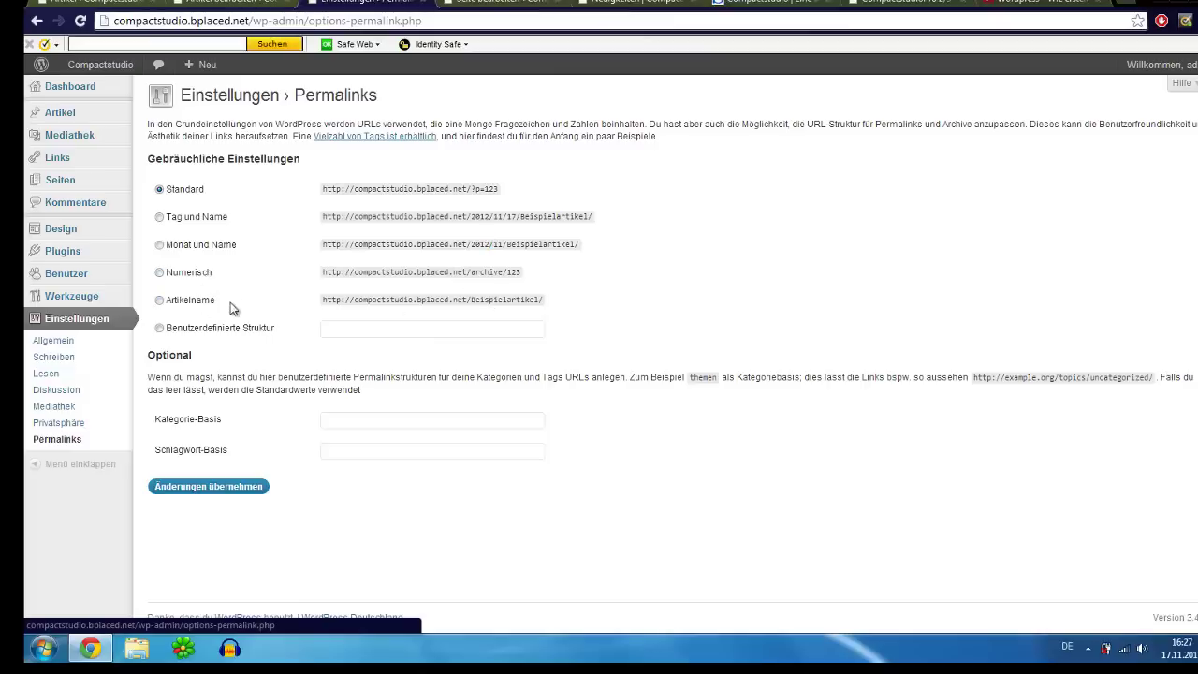
Set the permalink structure to Artikelname and save the Permalinks settings.
click(159, 301)
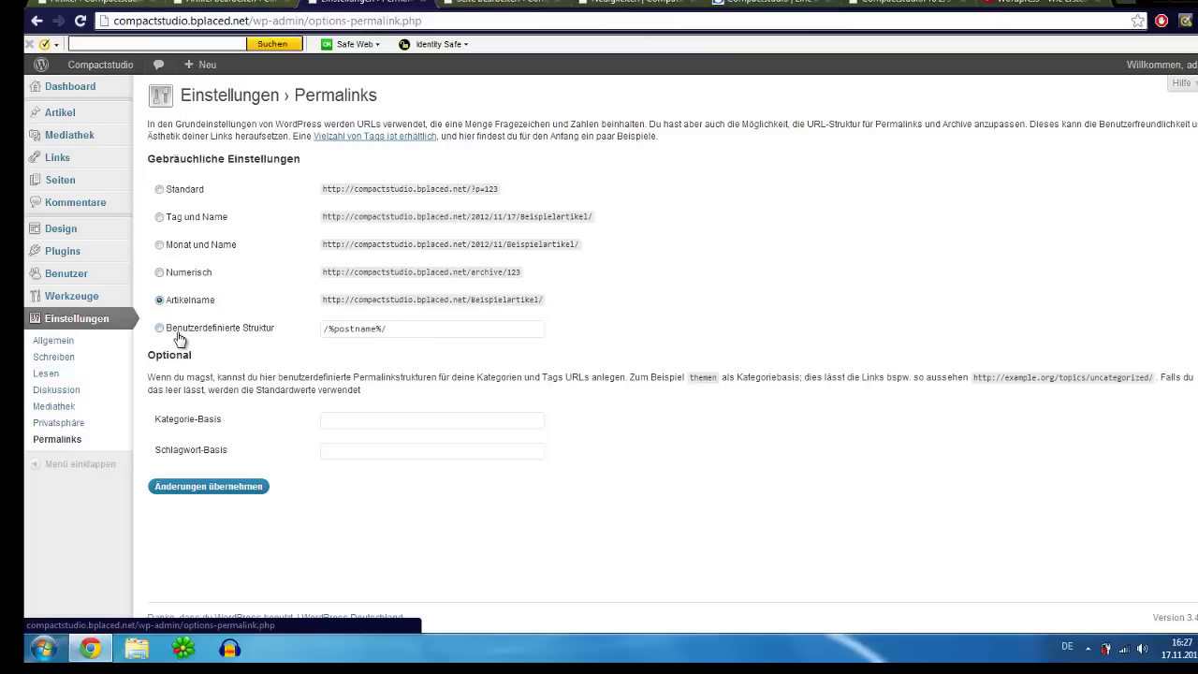
click(220, 494)
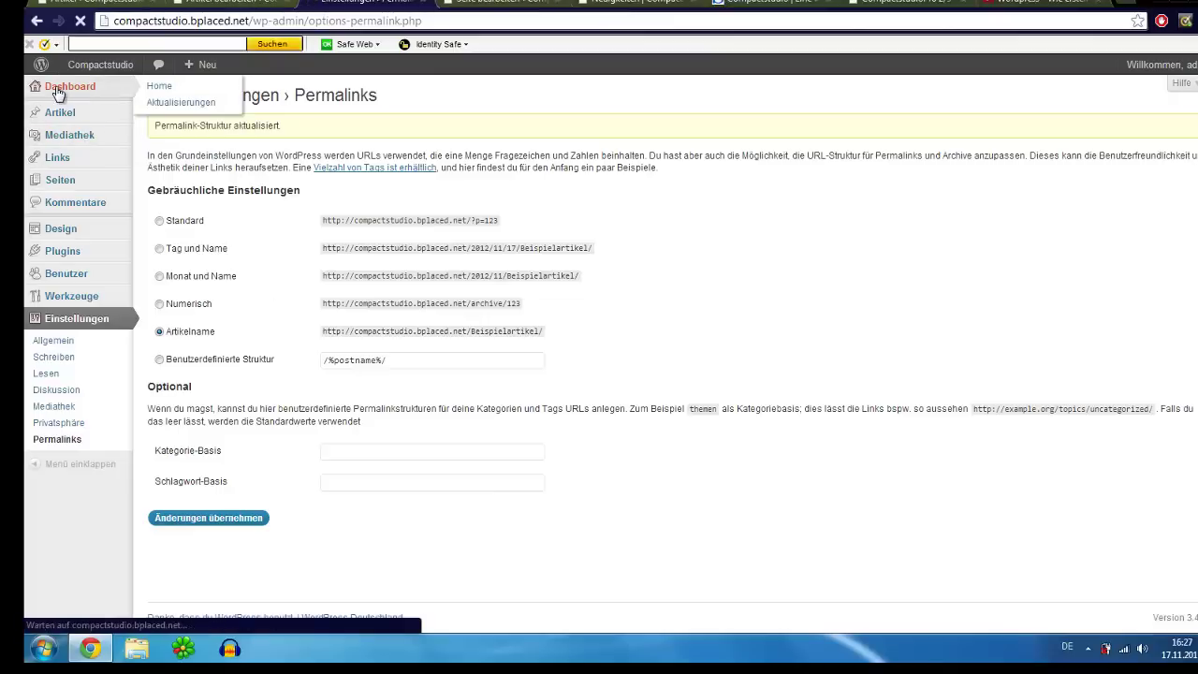
Look over the Dashboard, from the welcome section through the Auf einen Blick overview and QuickPress to the news boxes.
click(66, 94)
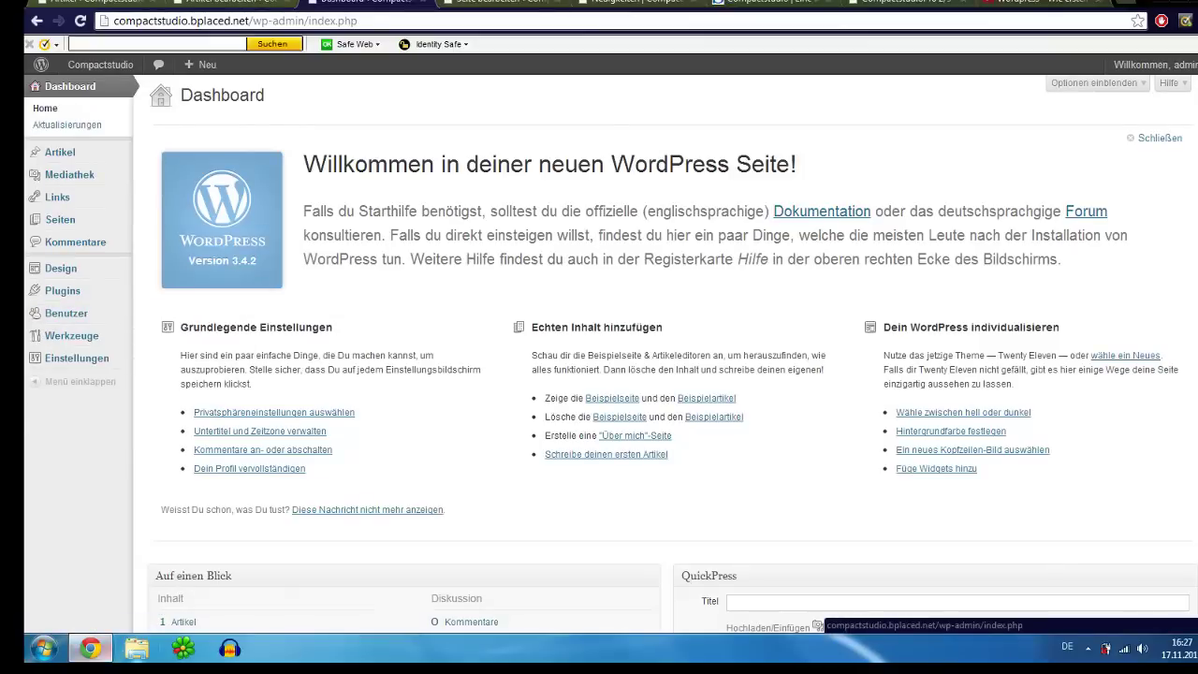
scroll(468, 393, down, 4)
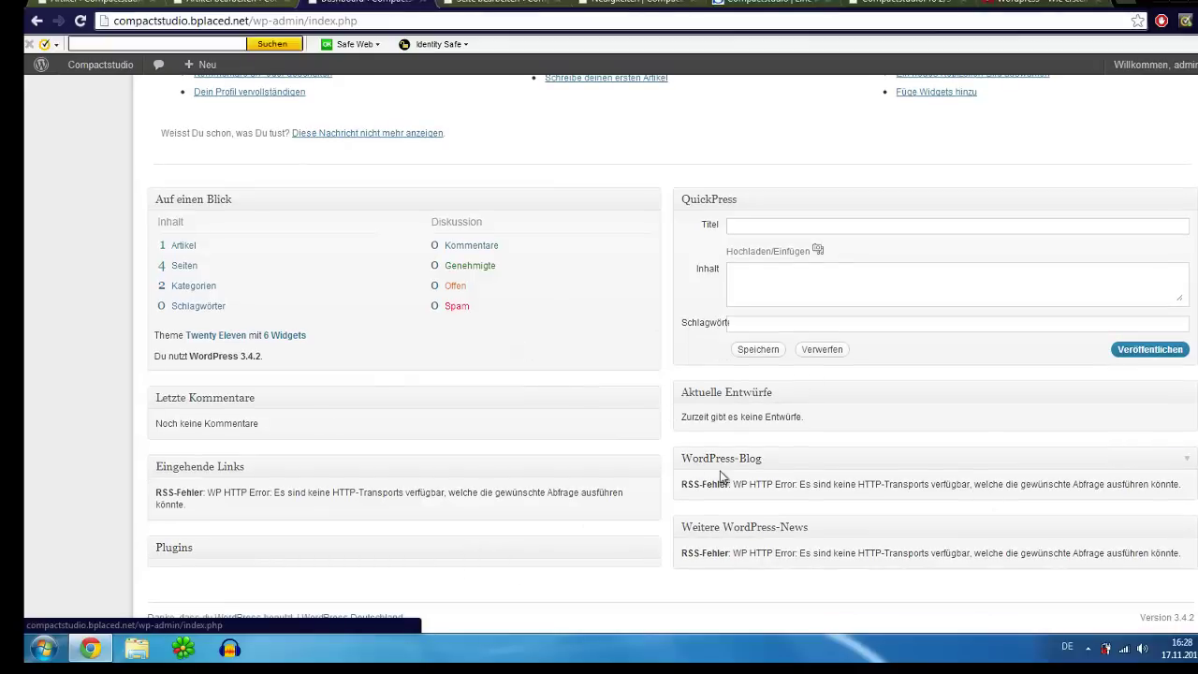
scroll(719, 480, up, 5)
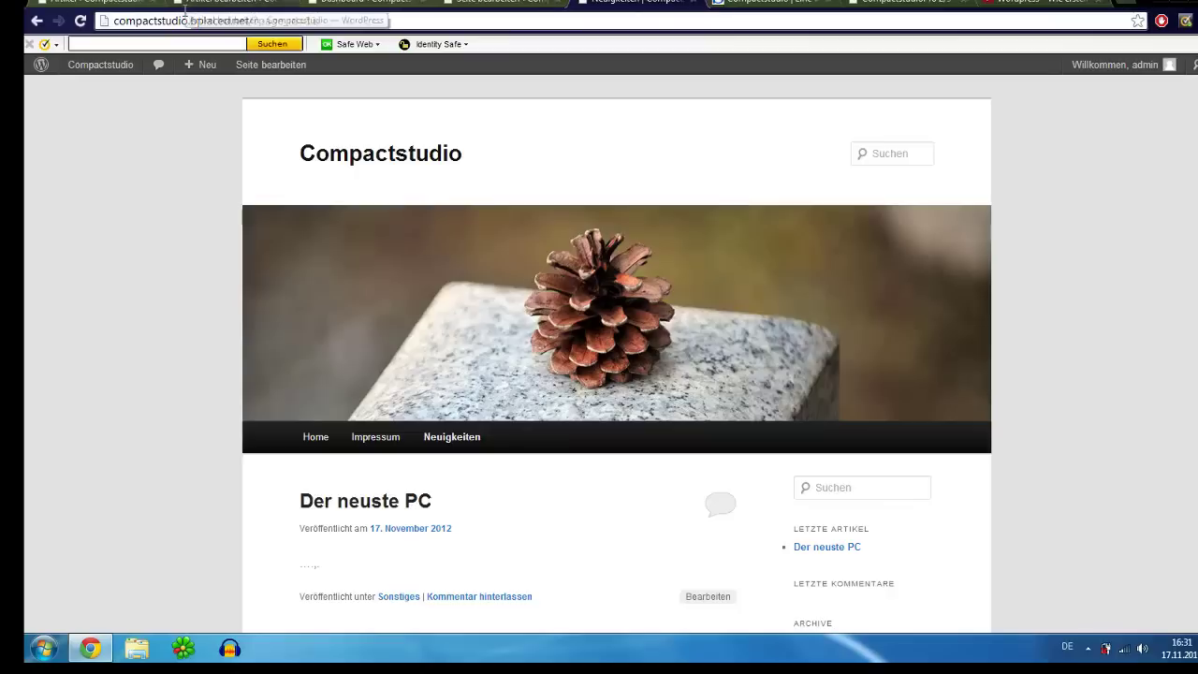
On the live Neuigkeiten page, change the browser address to compactstudio.de.vu and dismiss the Windows colour scheme prompt.
click(248, 21)
click(252, 21)
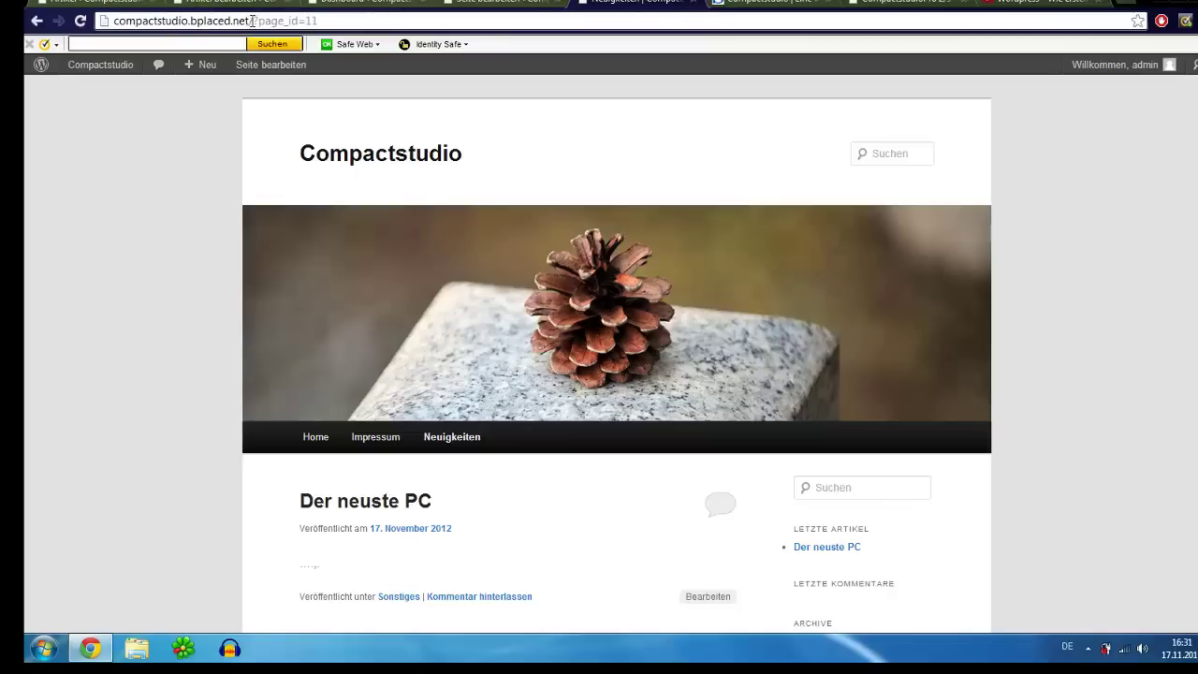
drag(318, 20, 190, 28)
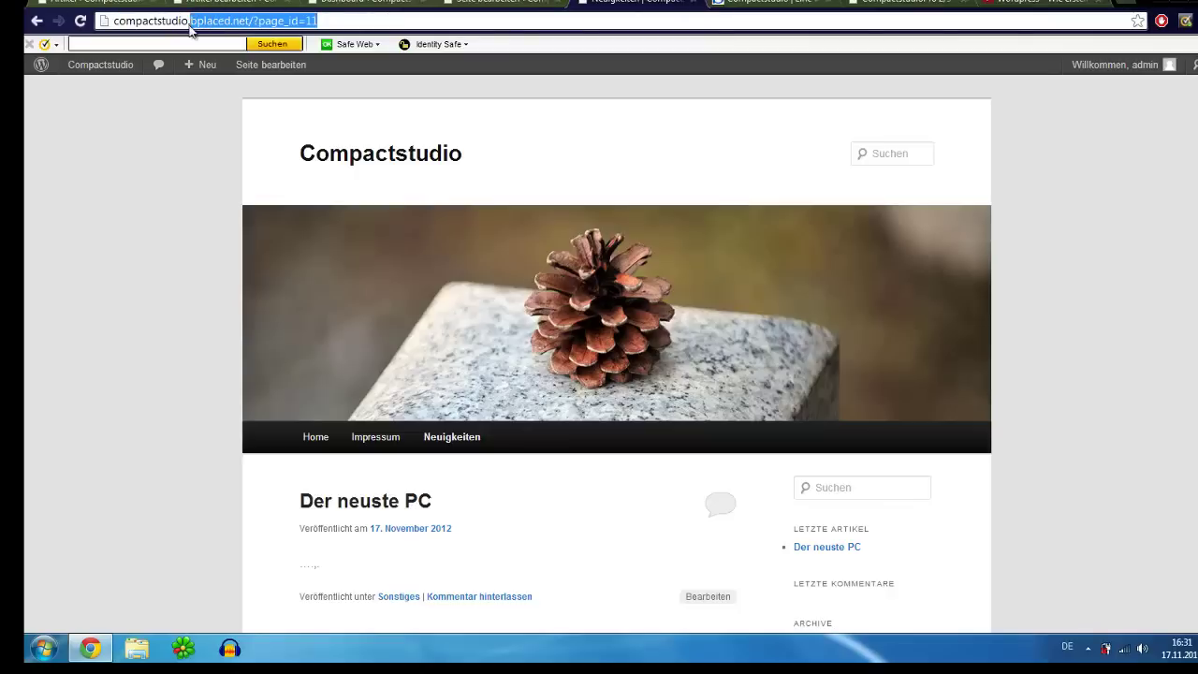
text(de.vu)
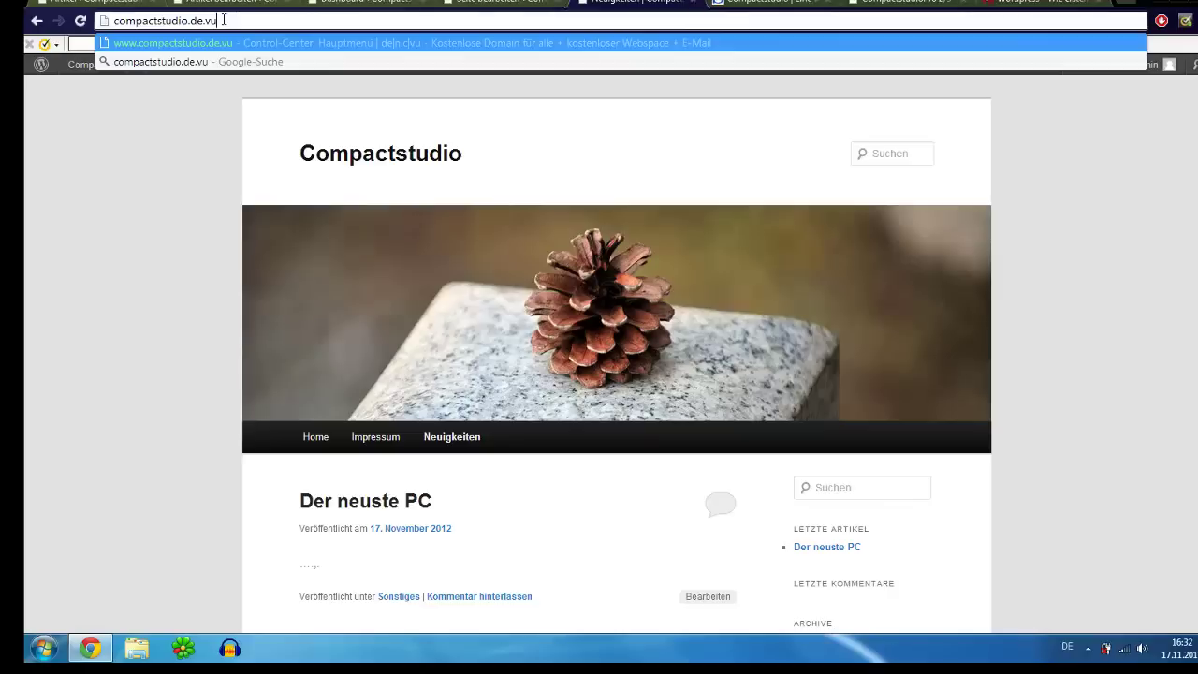
drag(222, 20, 85, 34)
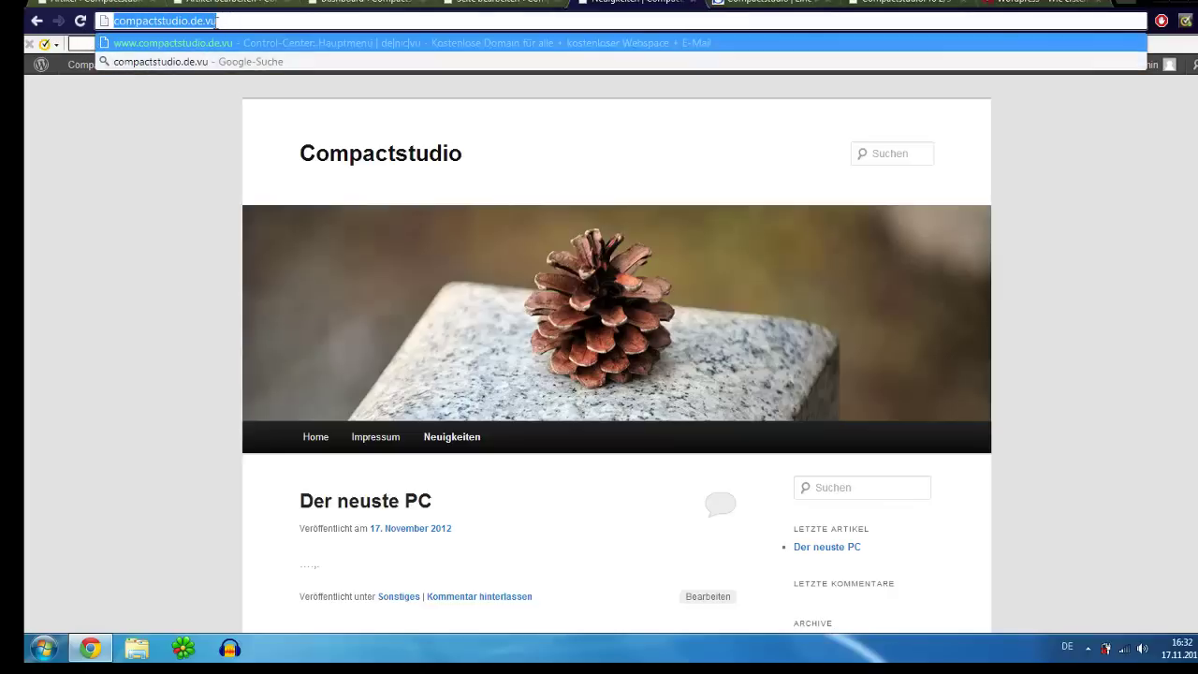
click(216, 21)
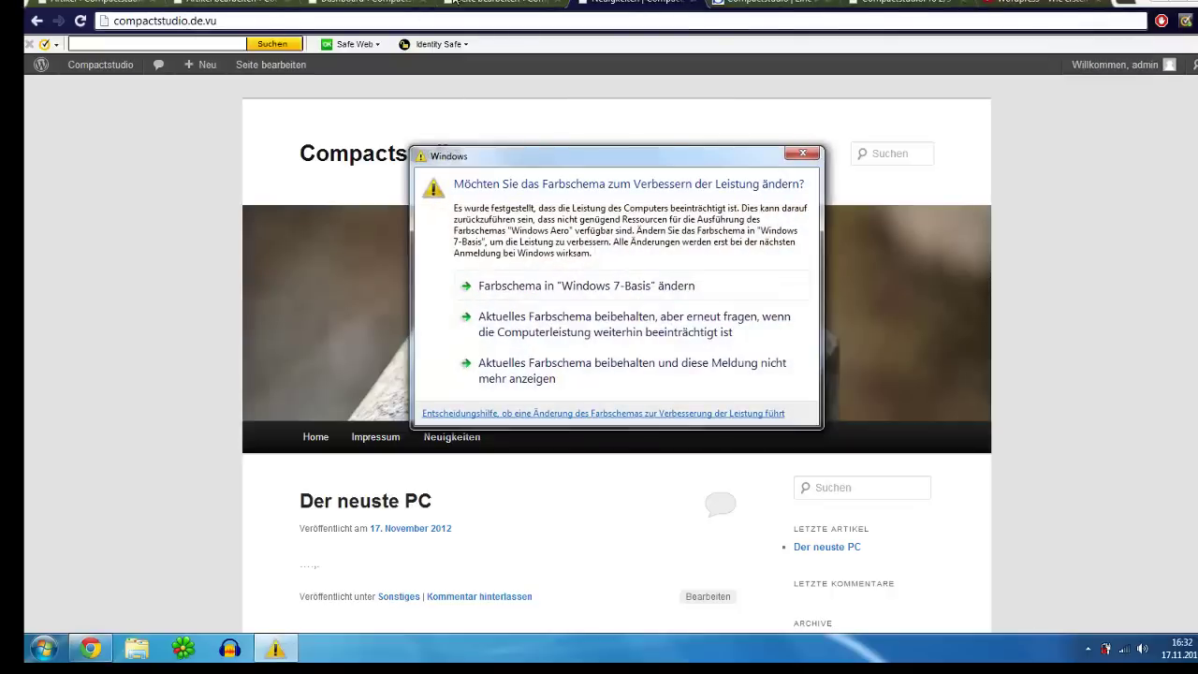
click(808, 157)
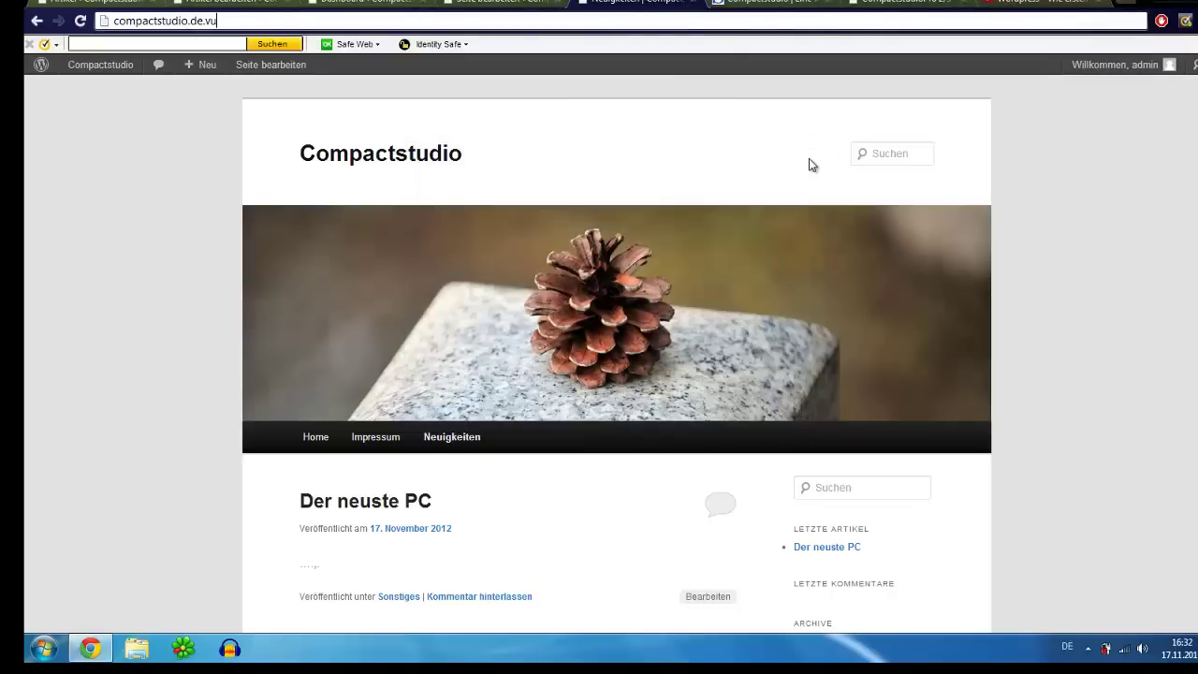